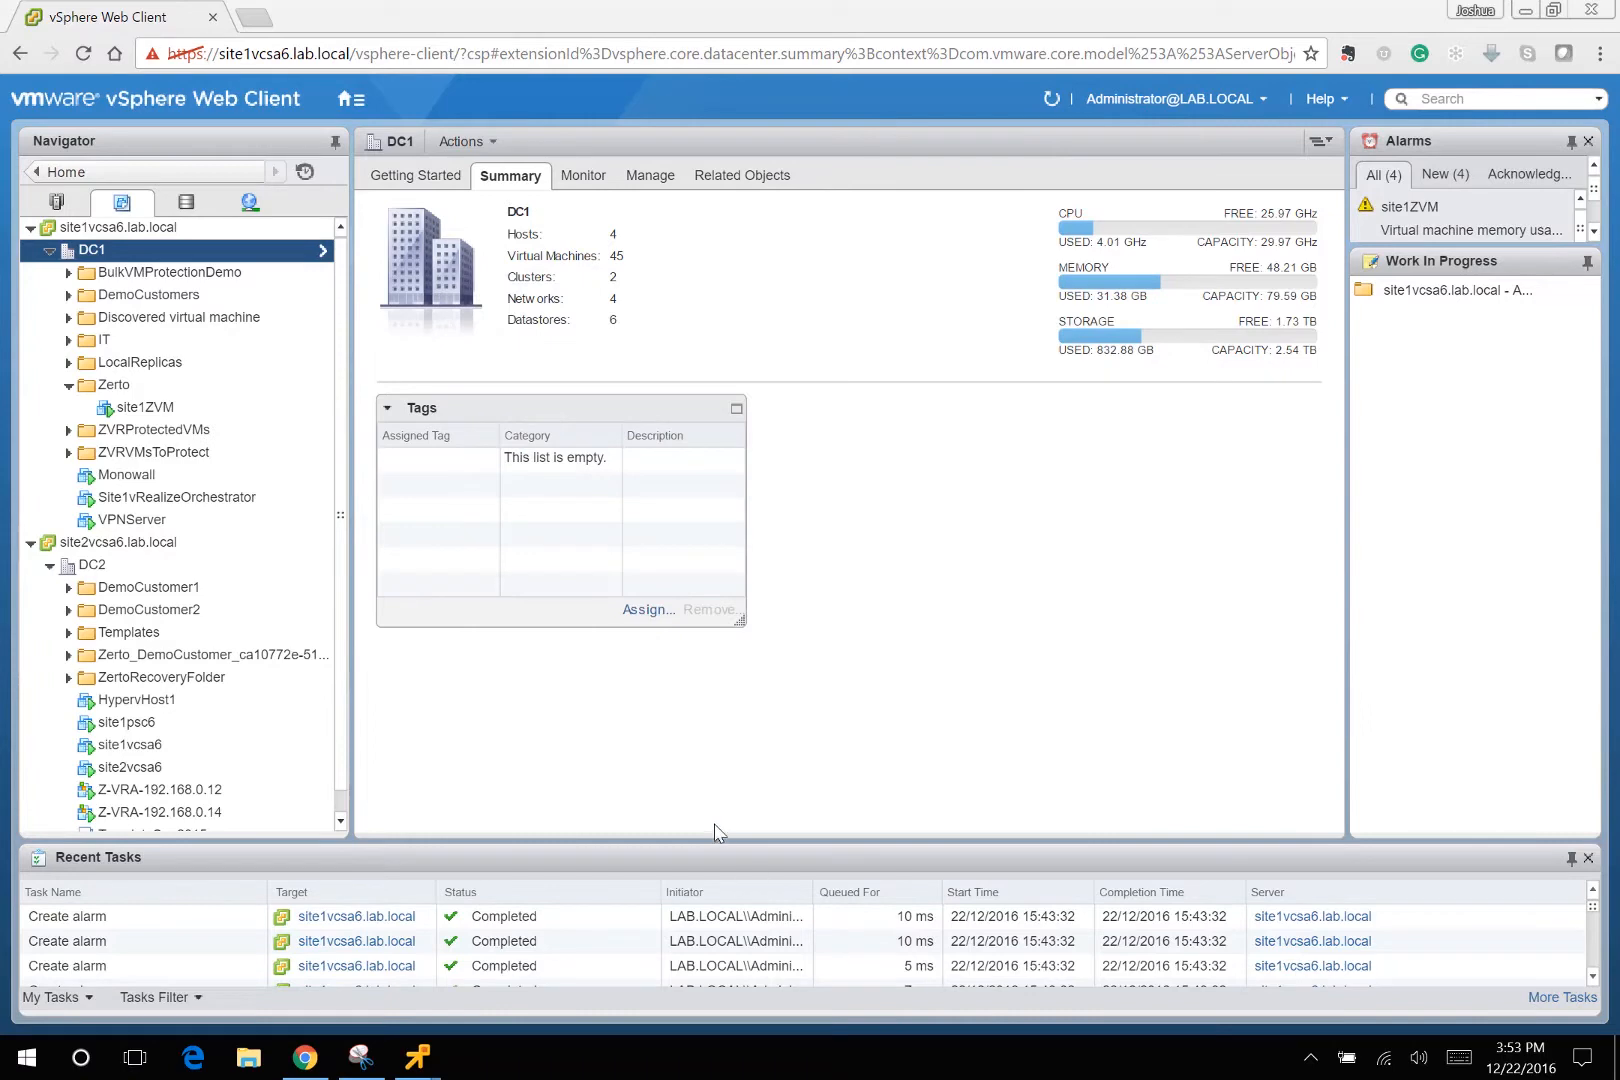
Launch the Zerto VMware installer on the site1ZVM console.
mouse_move(437, 1060)
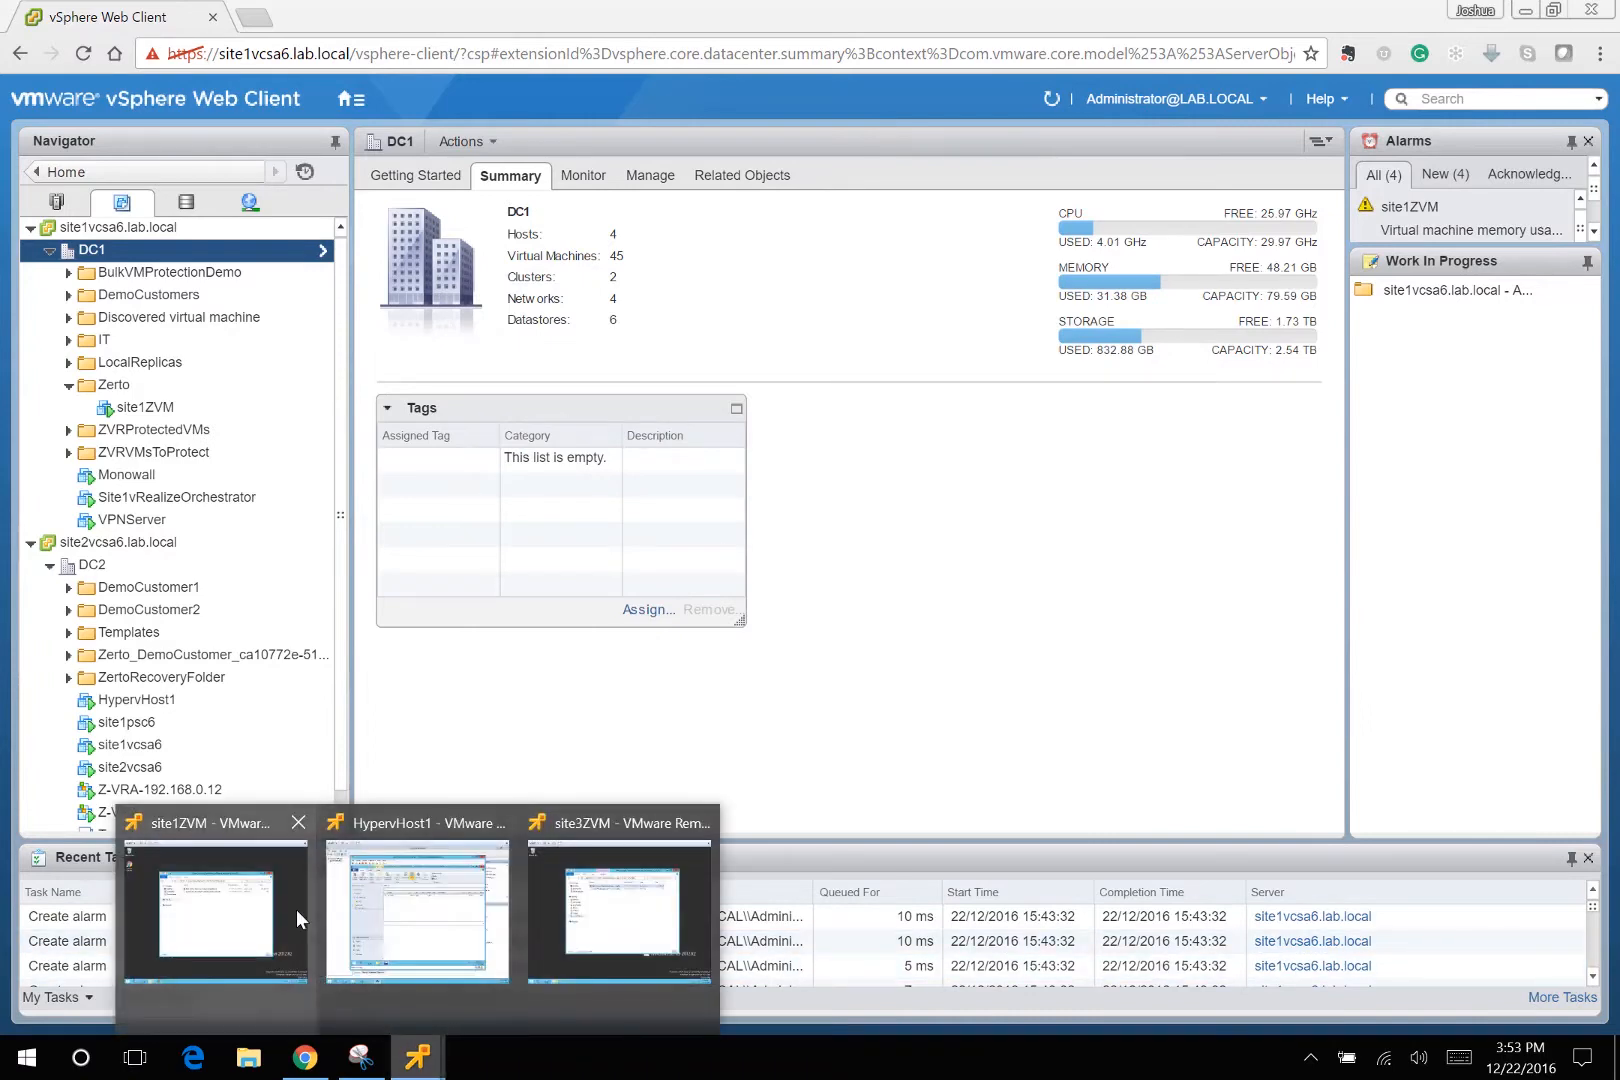
click(296, 909)
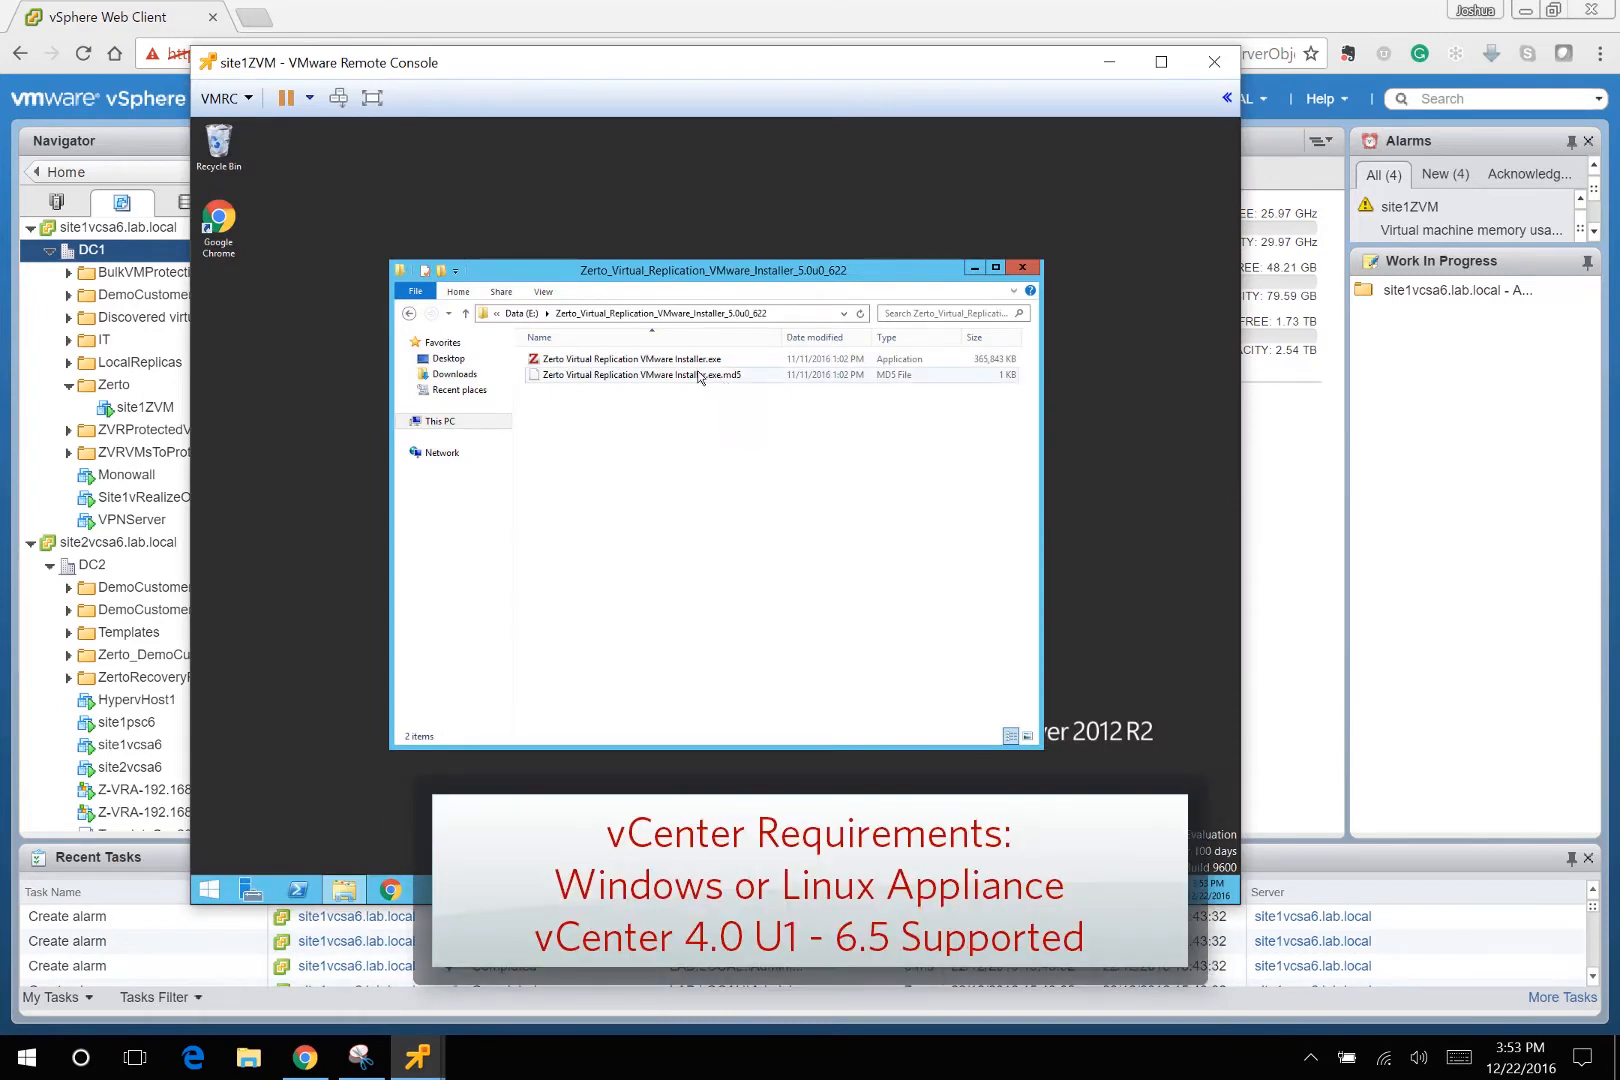
double_click(693, 360)
click(768, 514)
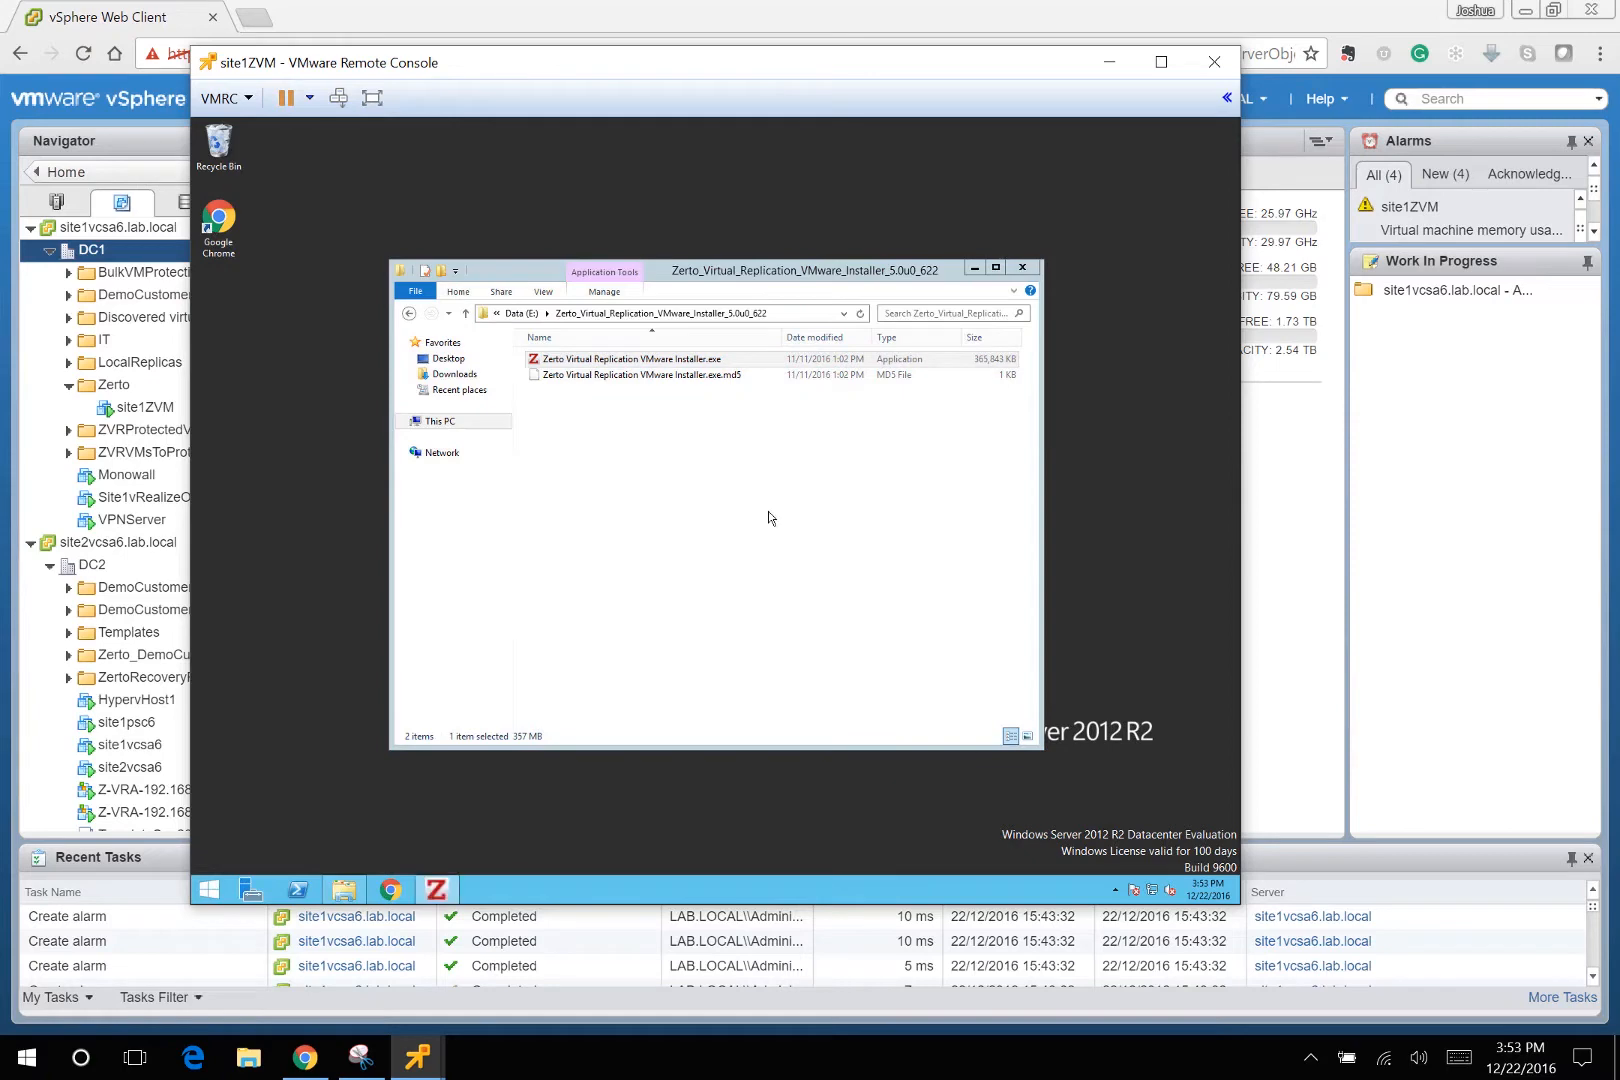
Accept the licence and keep the default install folder and installation type.
click(957, 705)
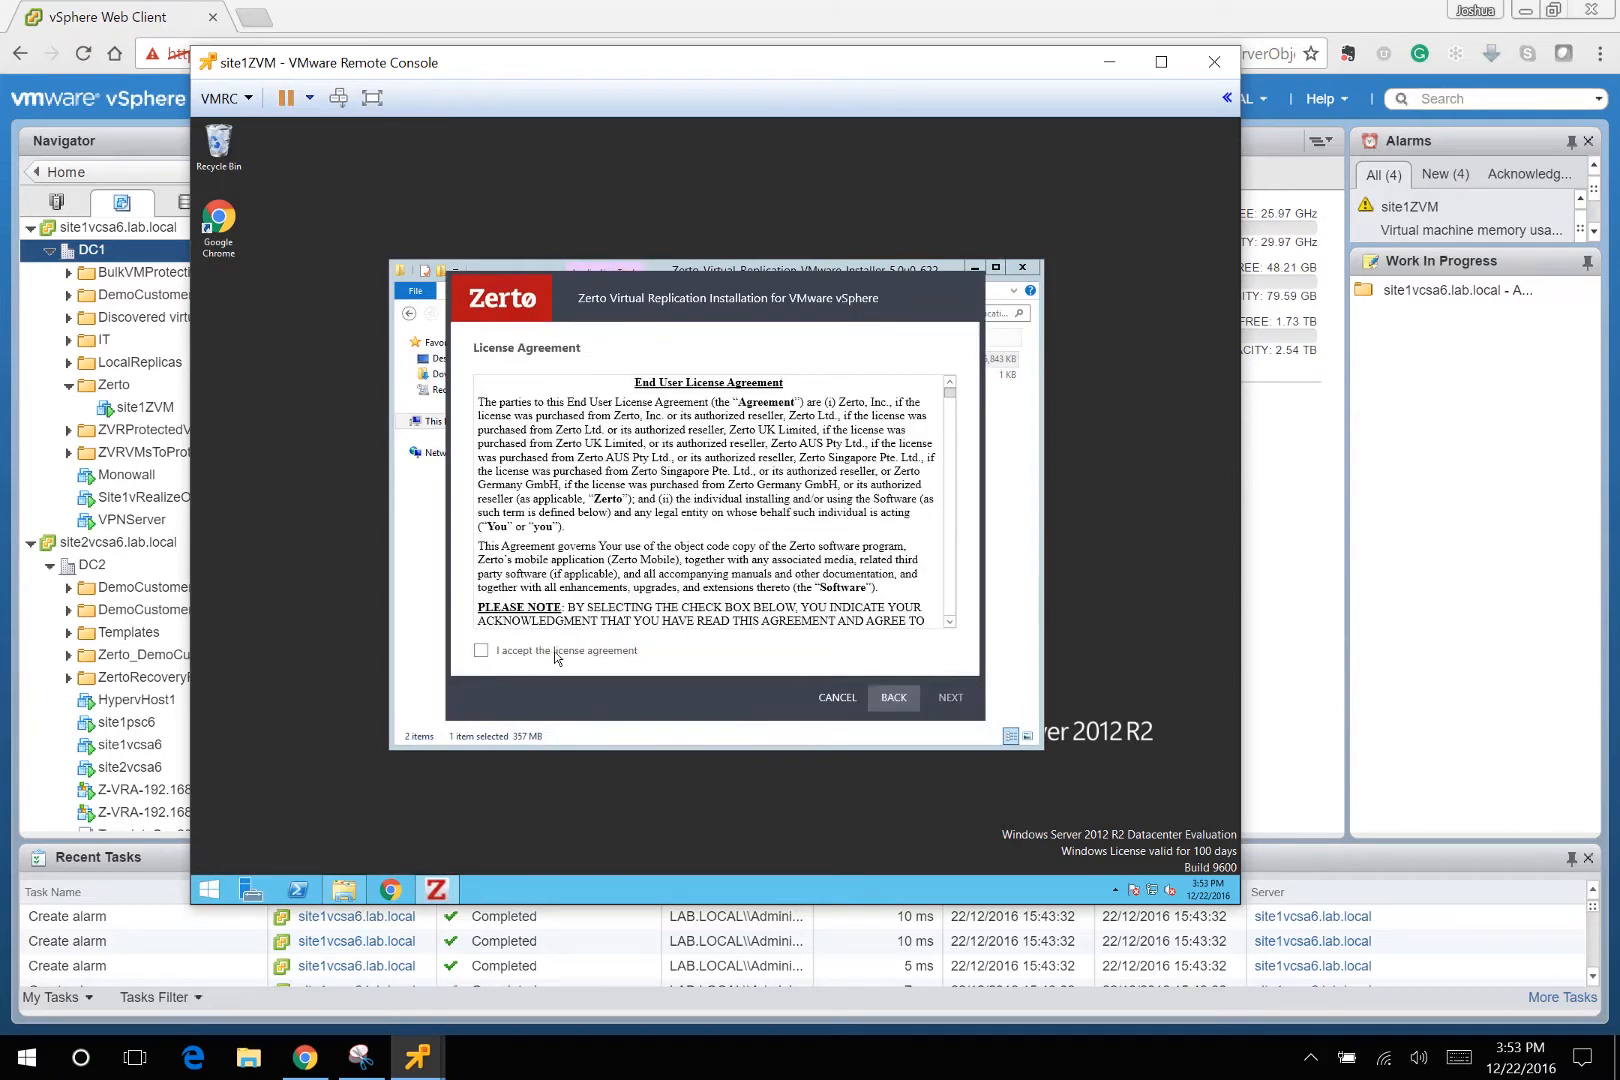
click(555, 655)
click(951, 698)
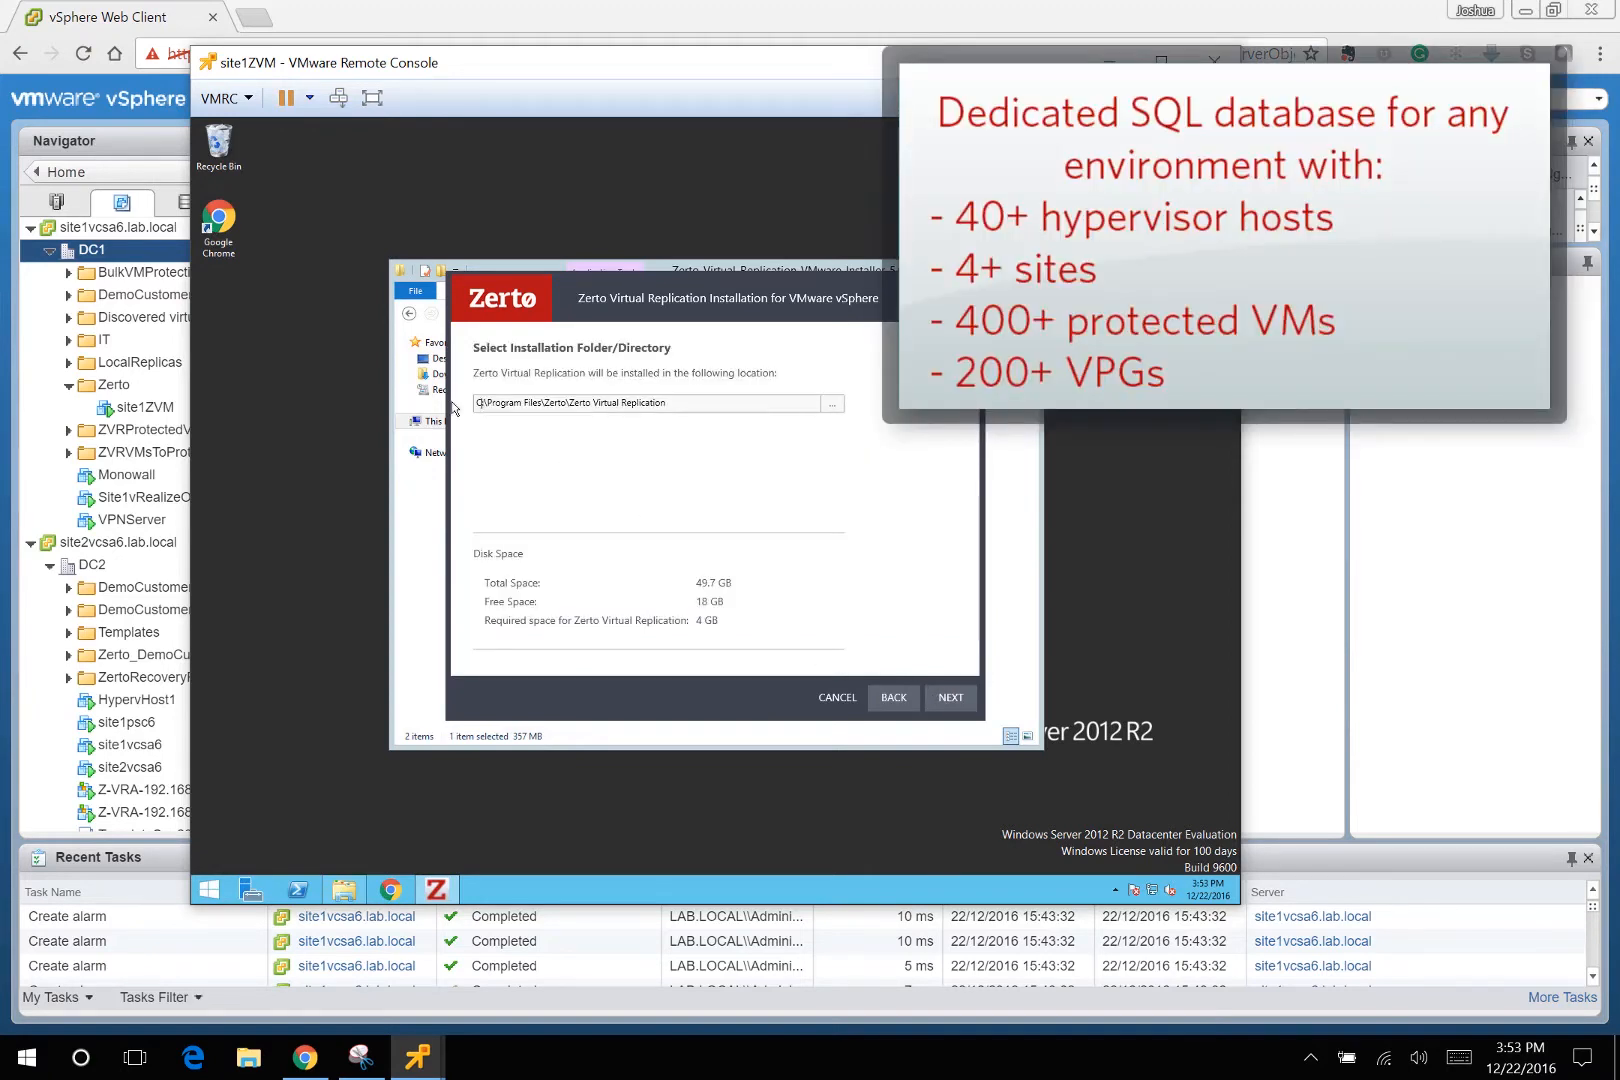
click(951, 697)
click(951, 697)
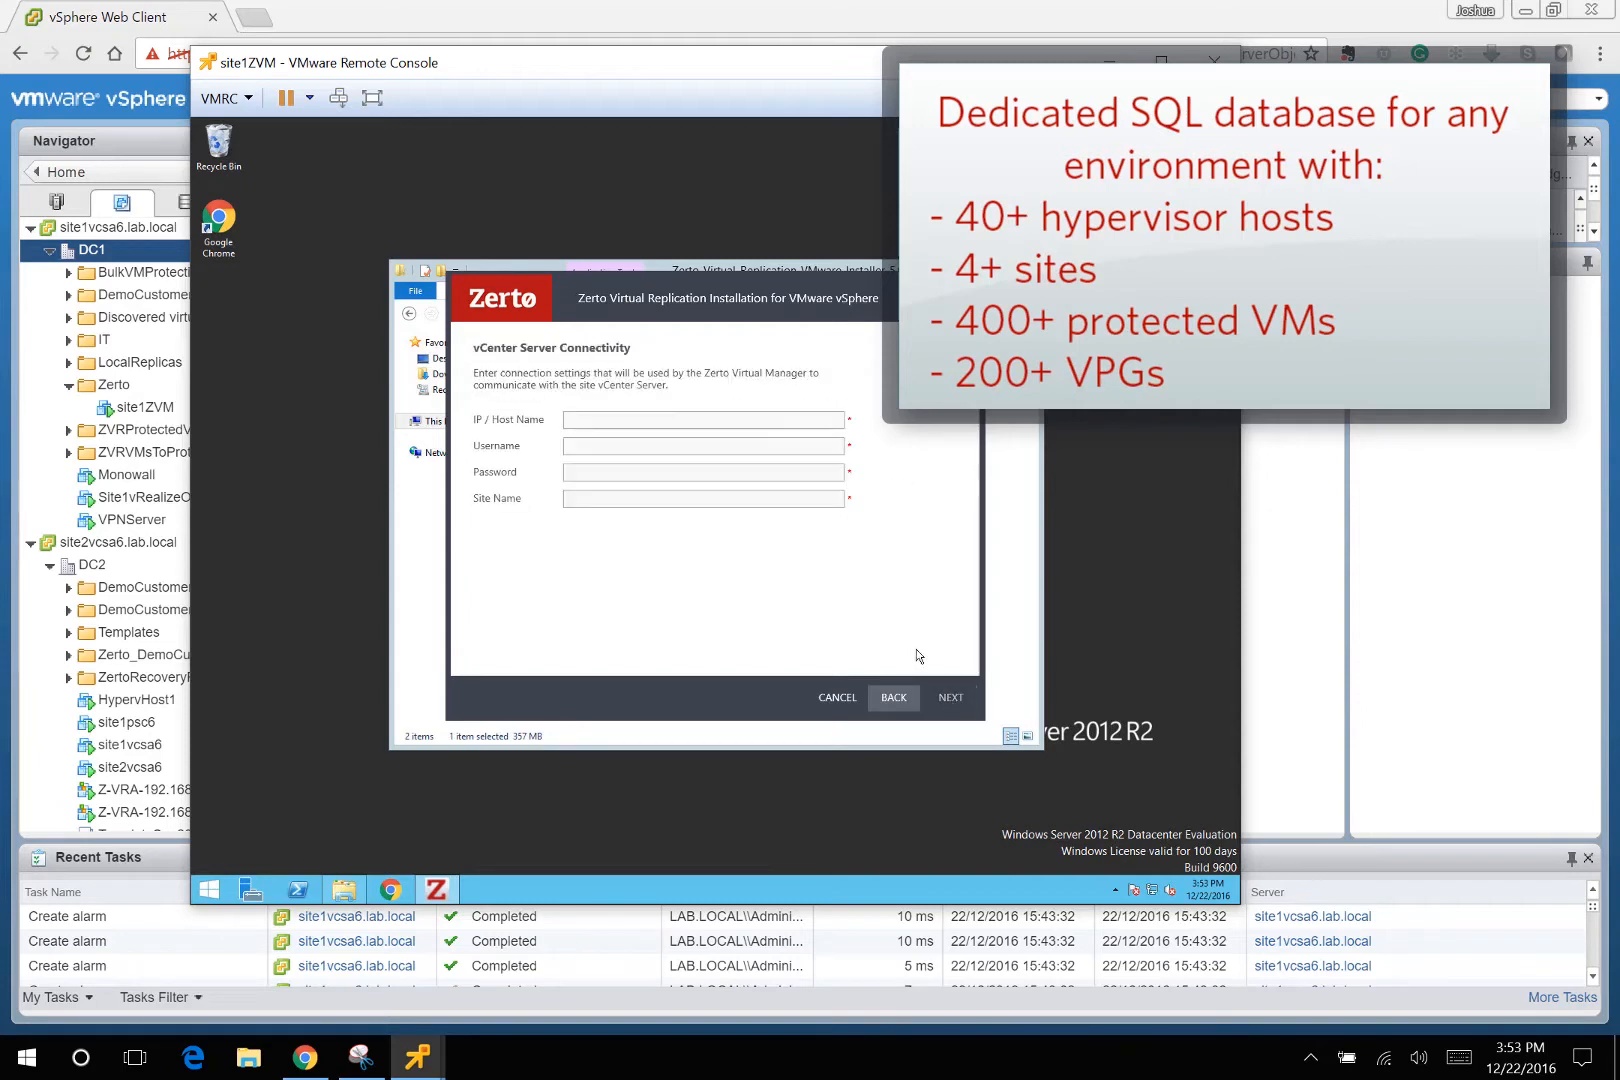
Connect to vCenter 192.168.0.81 with administrator credentials and site name Sphere-BostonDc1, keeping online services on.
click(663, 421)
text(1)
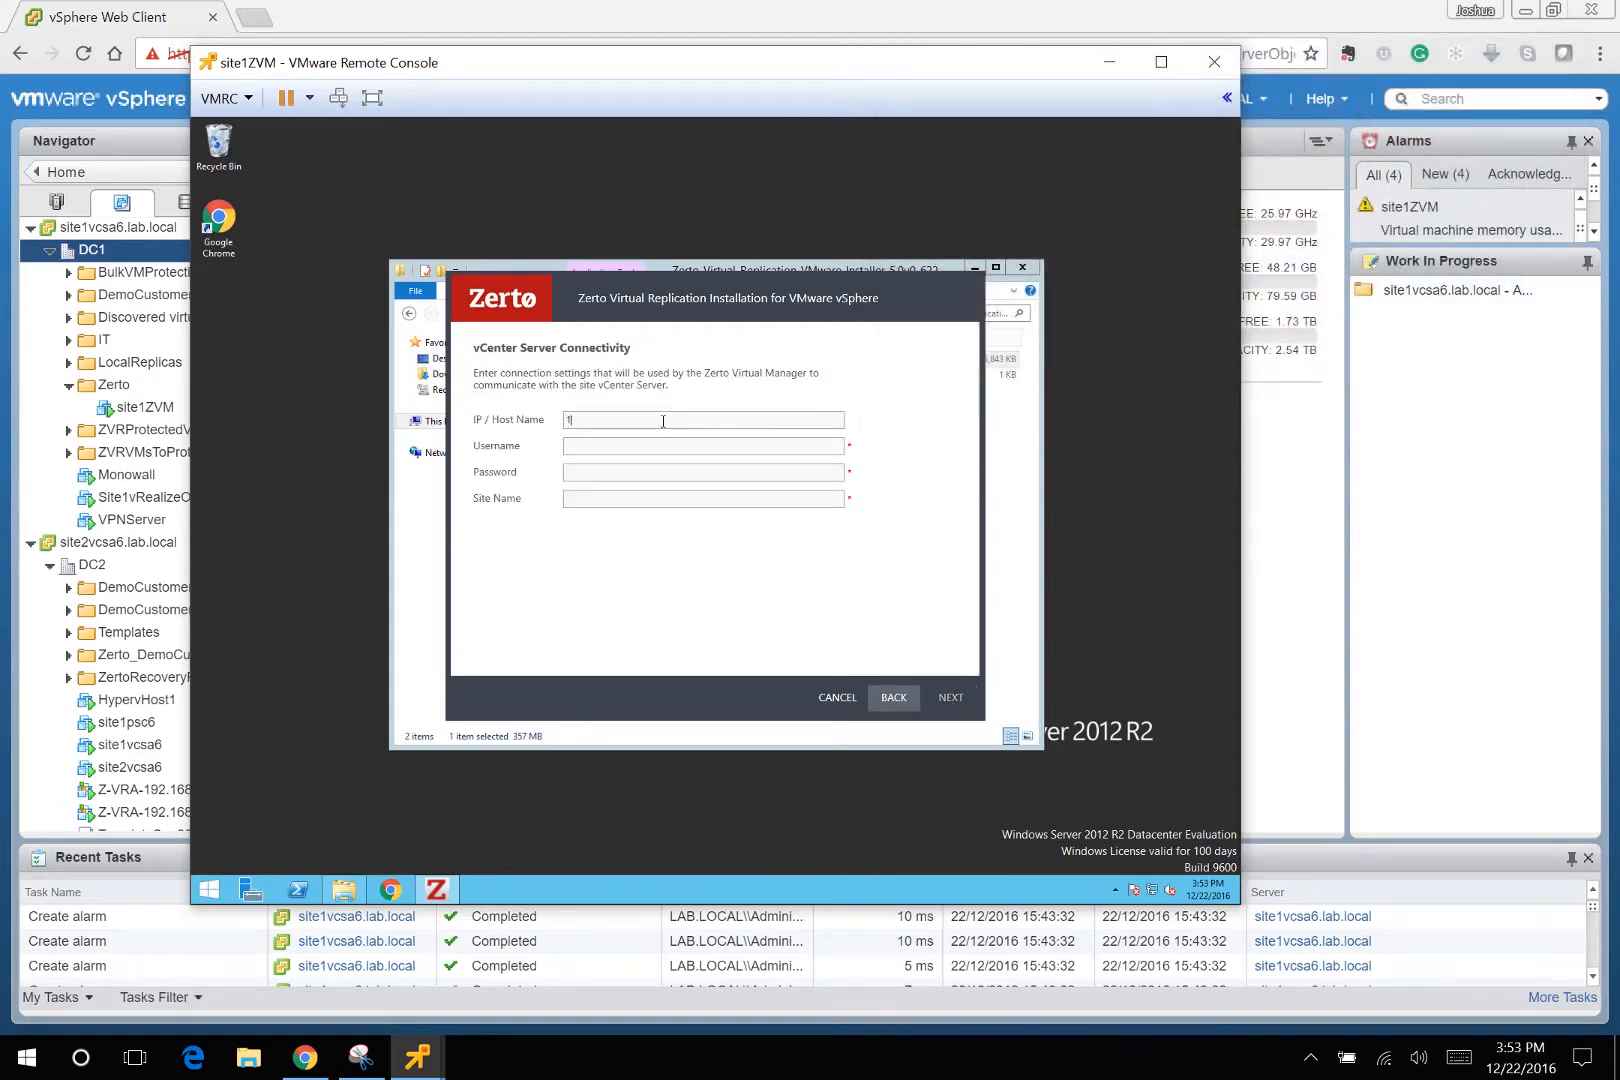
text(92.168.0.81)
key(Tab)
text(adm)
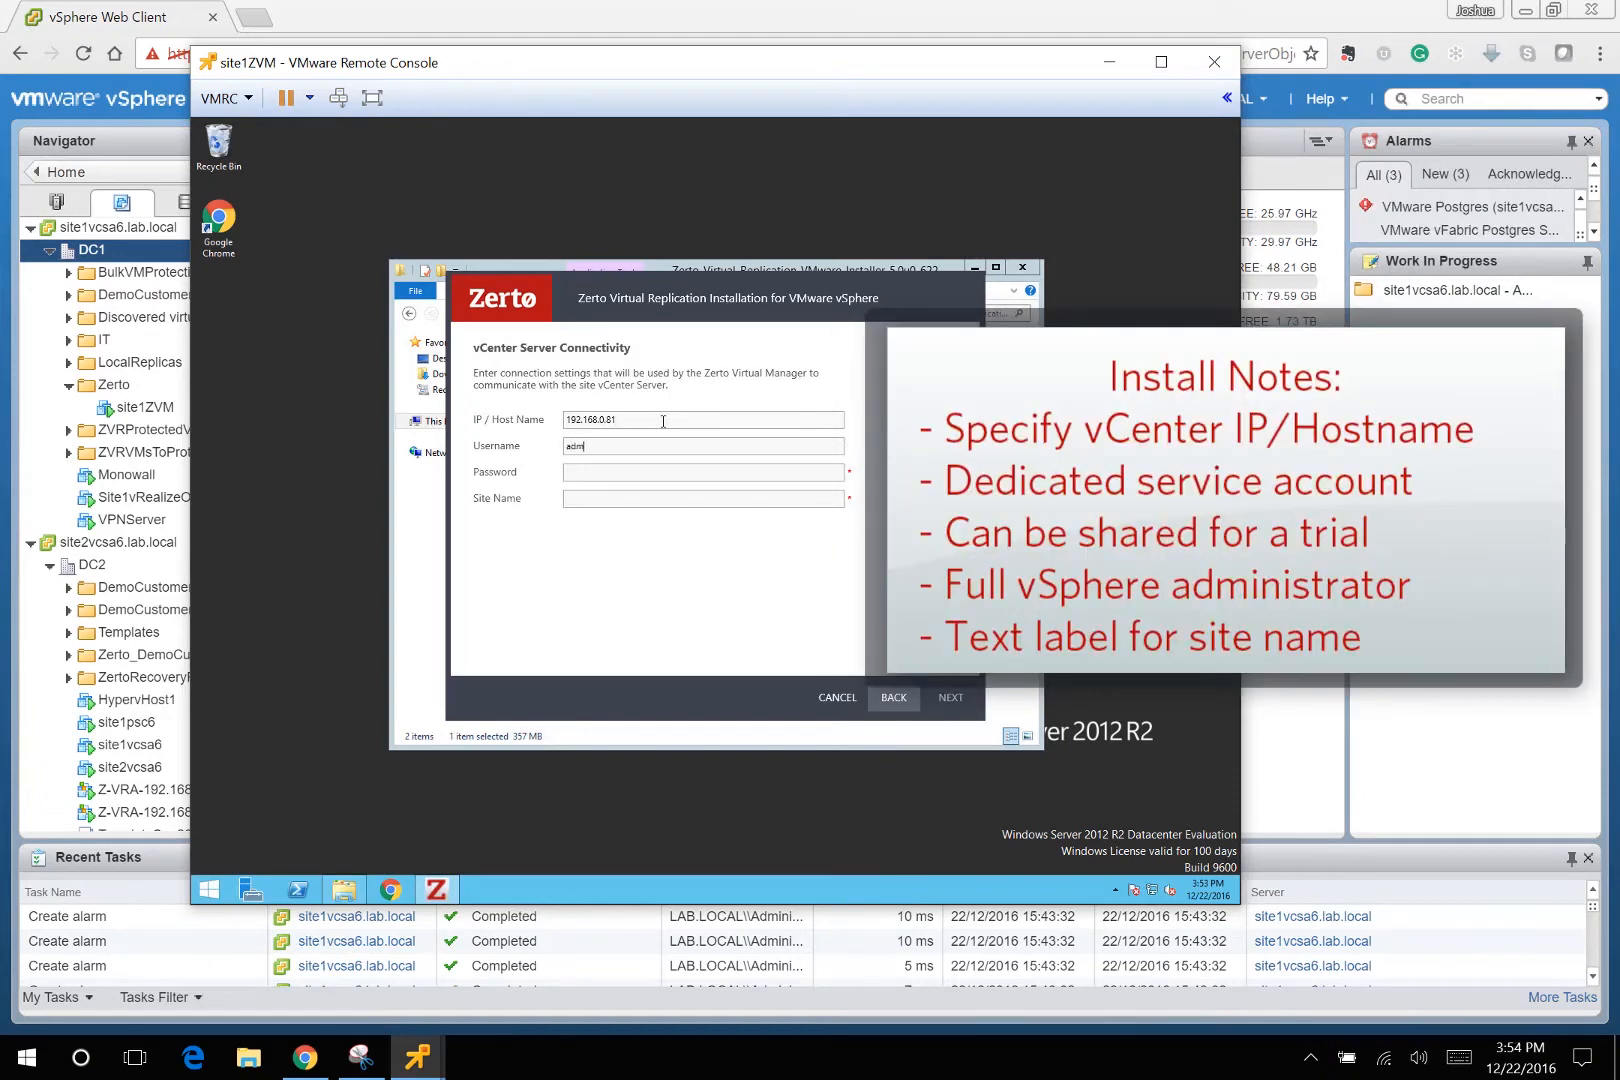
text(inistrato)
text(r@lab)
text(.local)
text(********)
text(Sphere-)
text(BostonDc1)
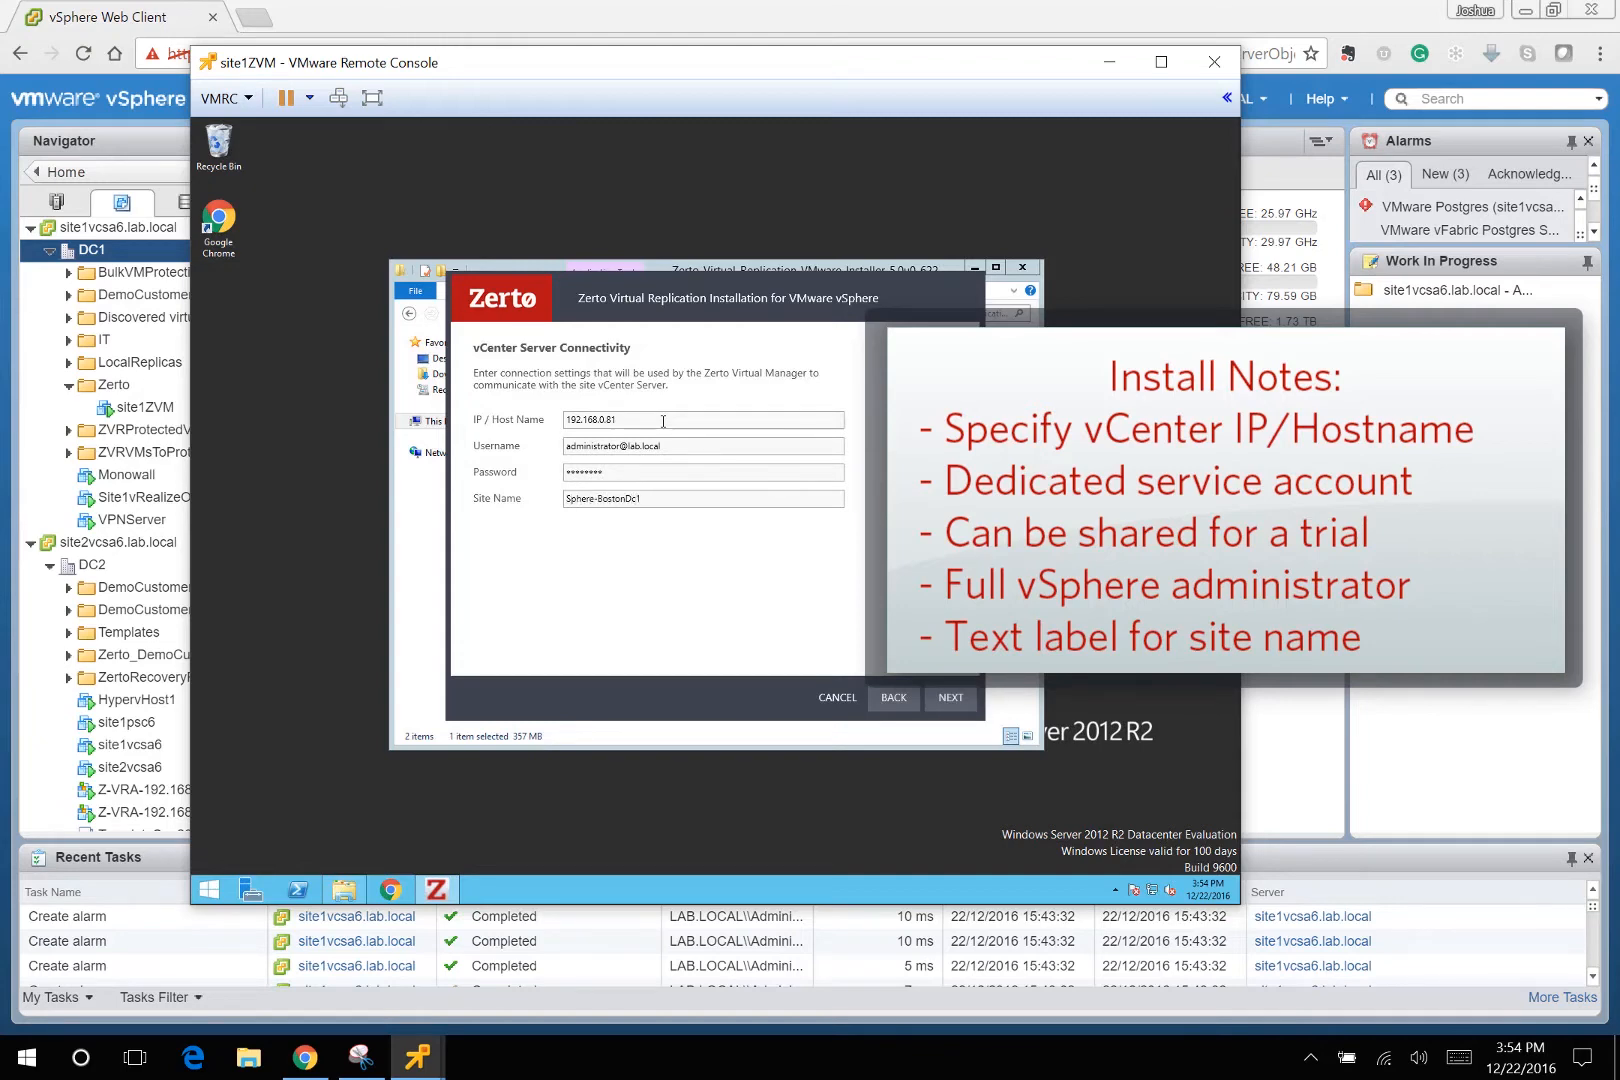
key(Return)
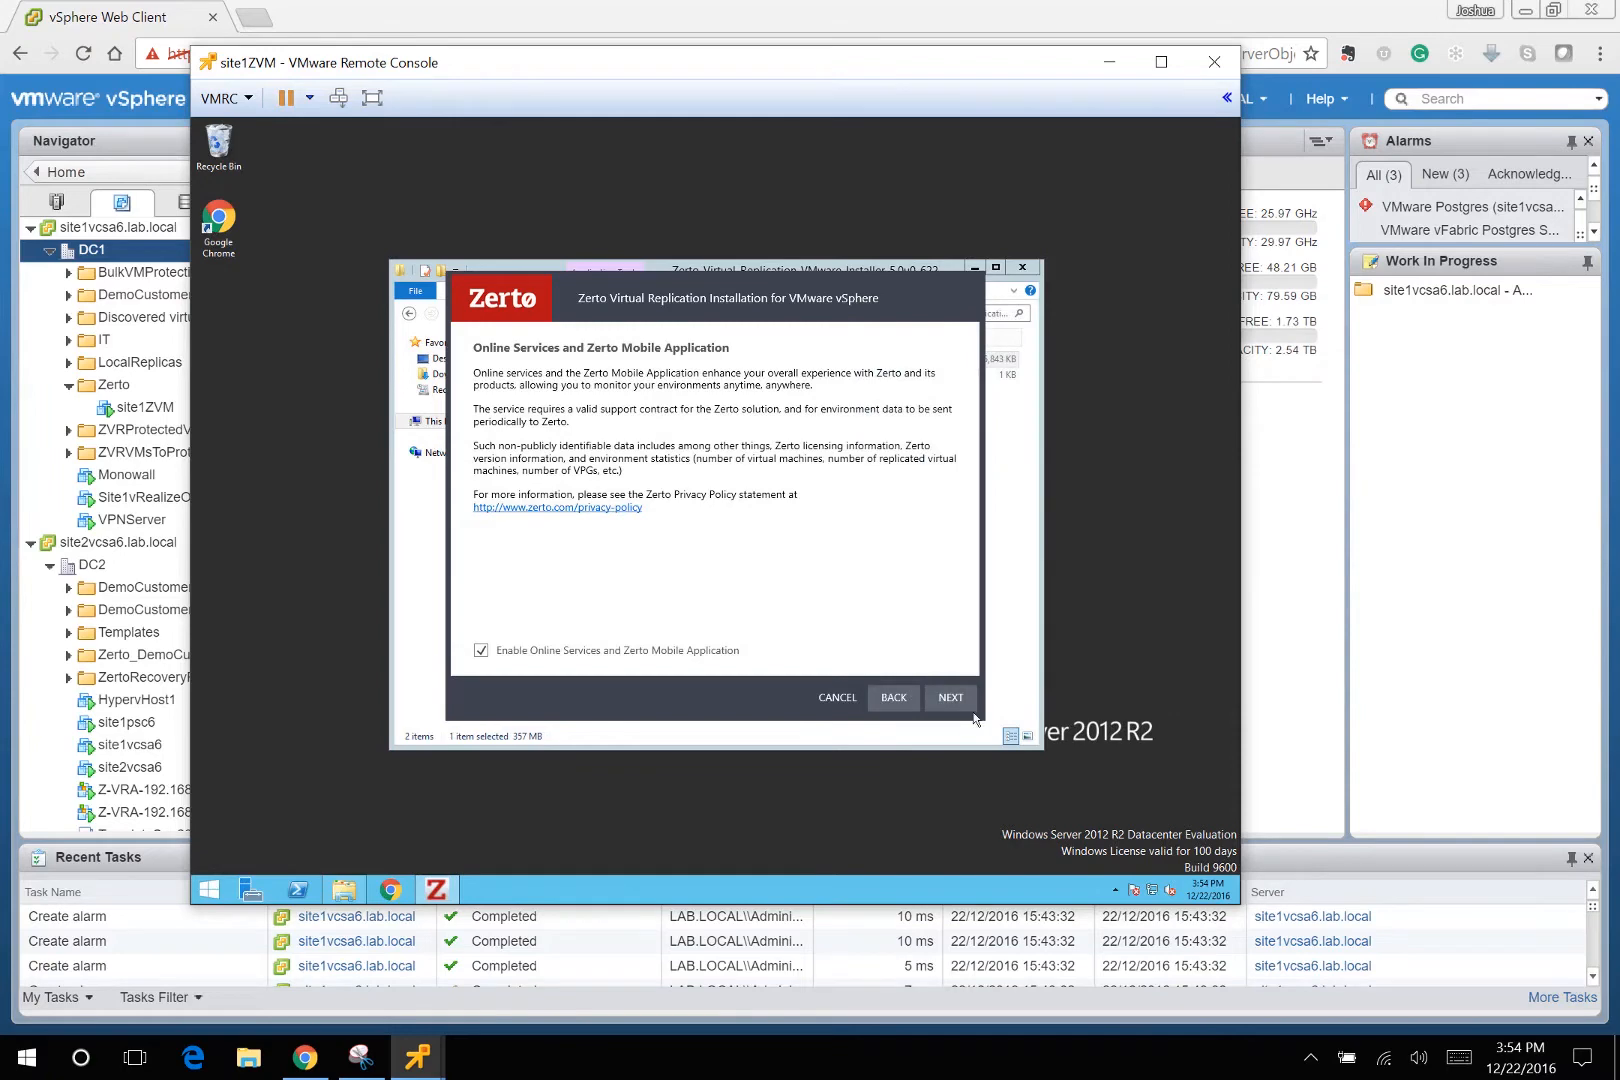
click(953, 700)
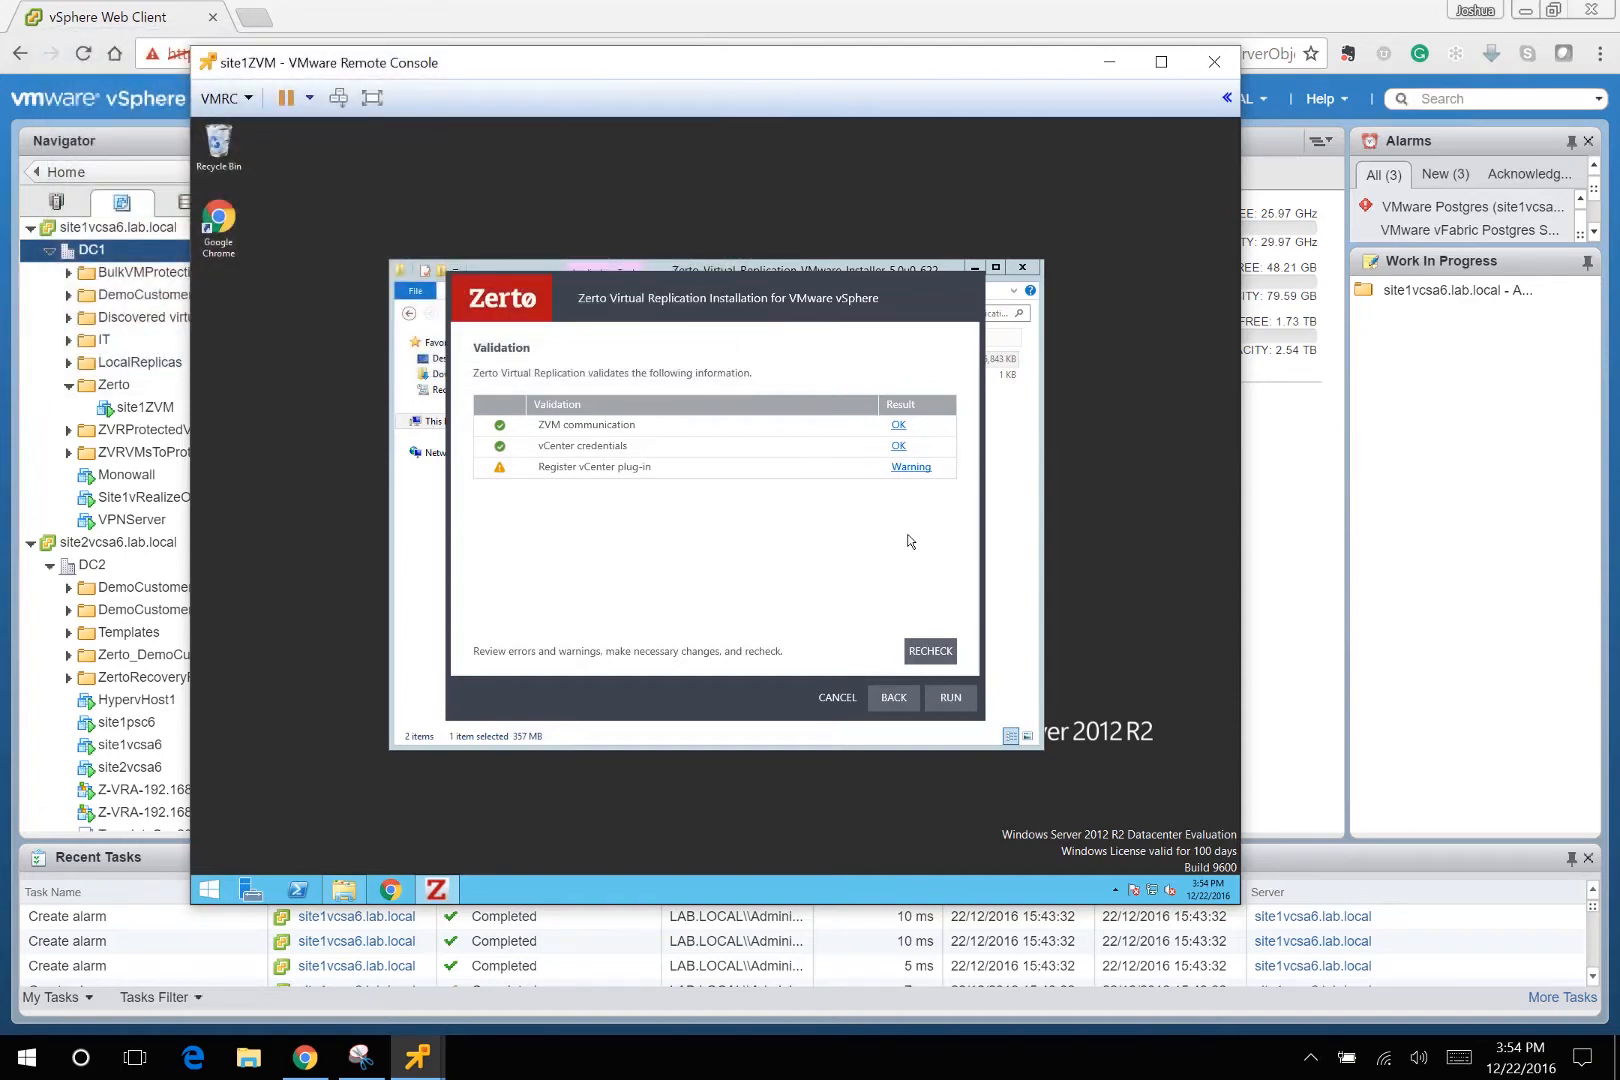
Start the vSphere installation on site1ZVM and bring the HypervHost1 SCVMM console forward.
click(950, 698)
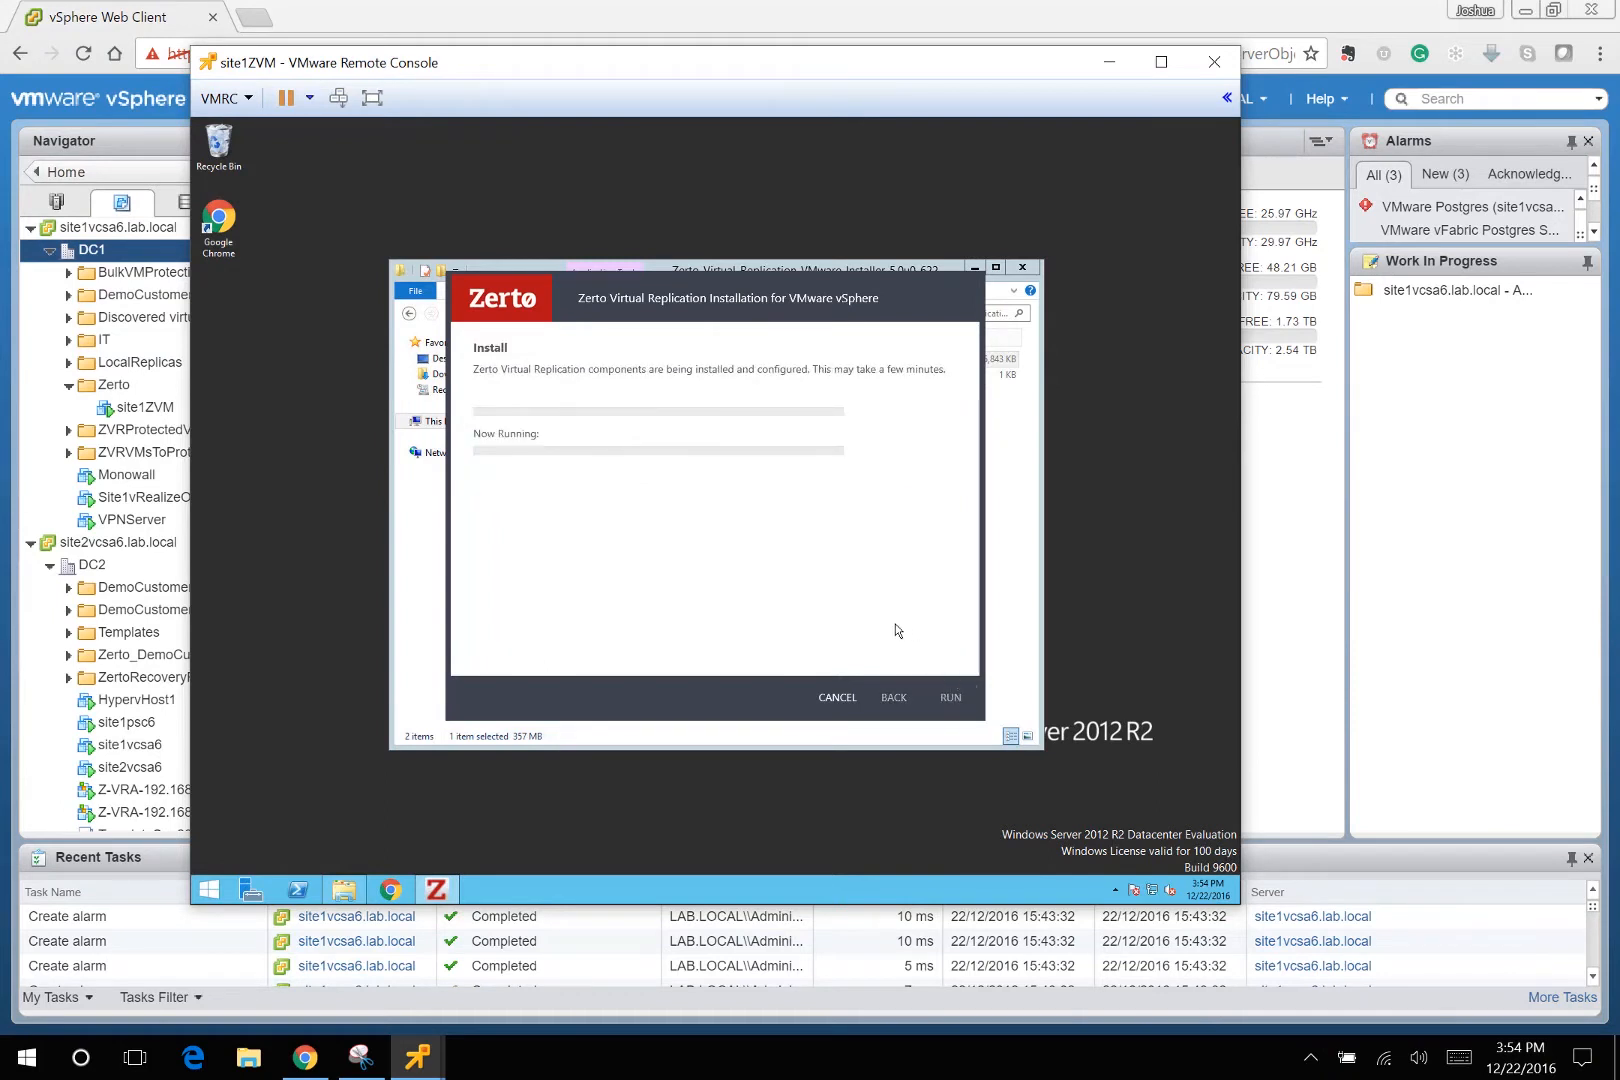
mouse_move(418, 1050)
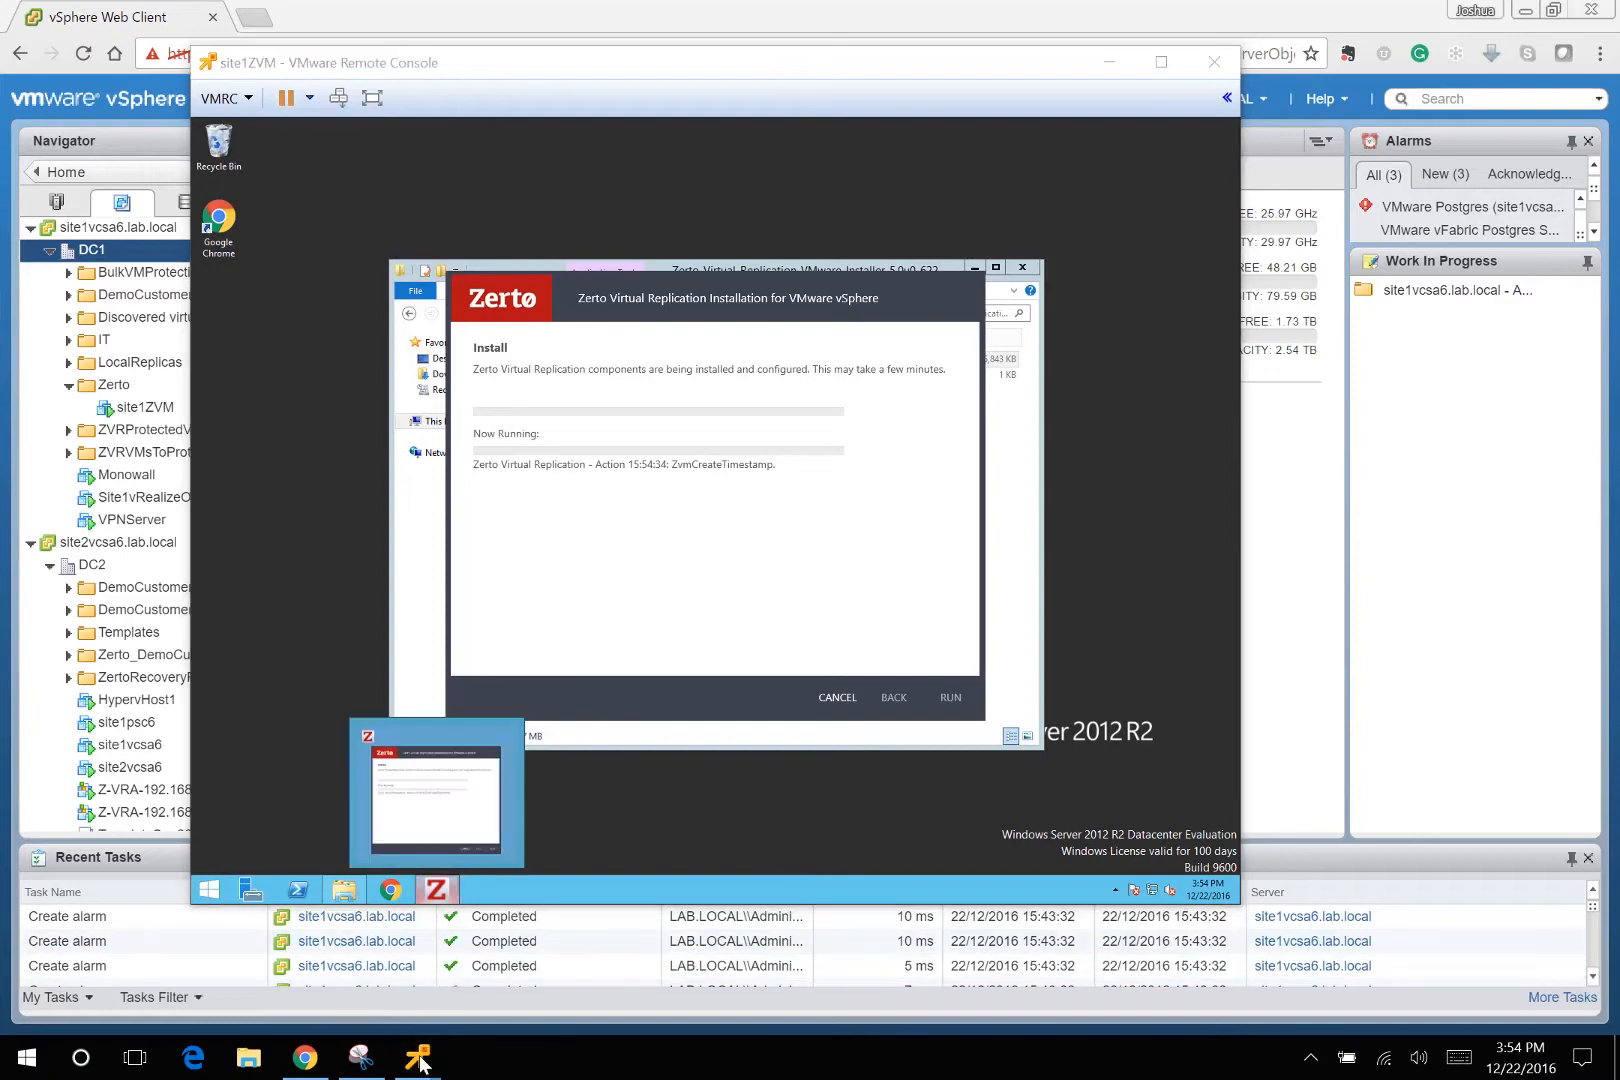
click(397, 905)
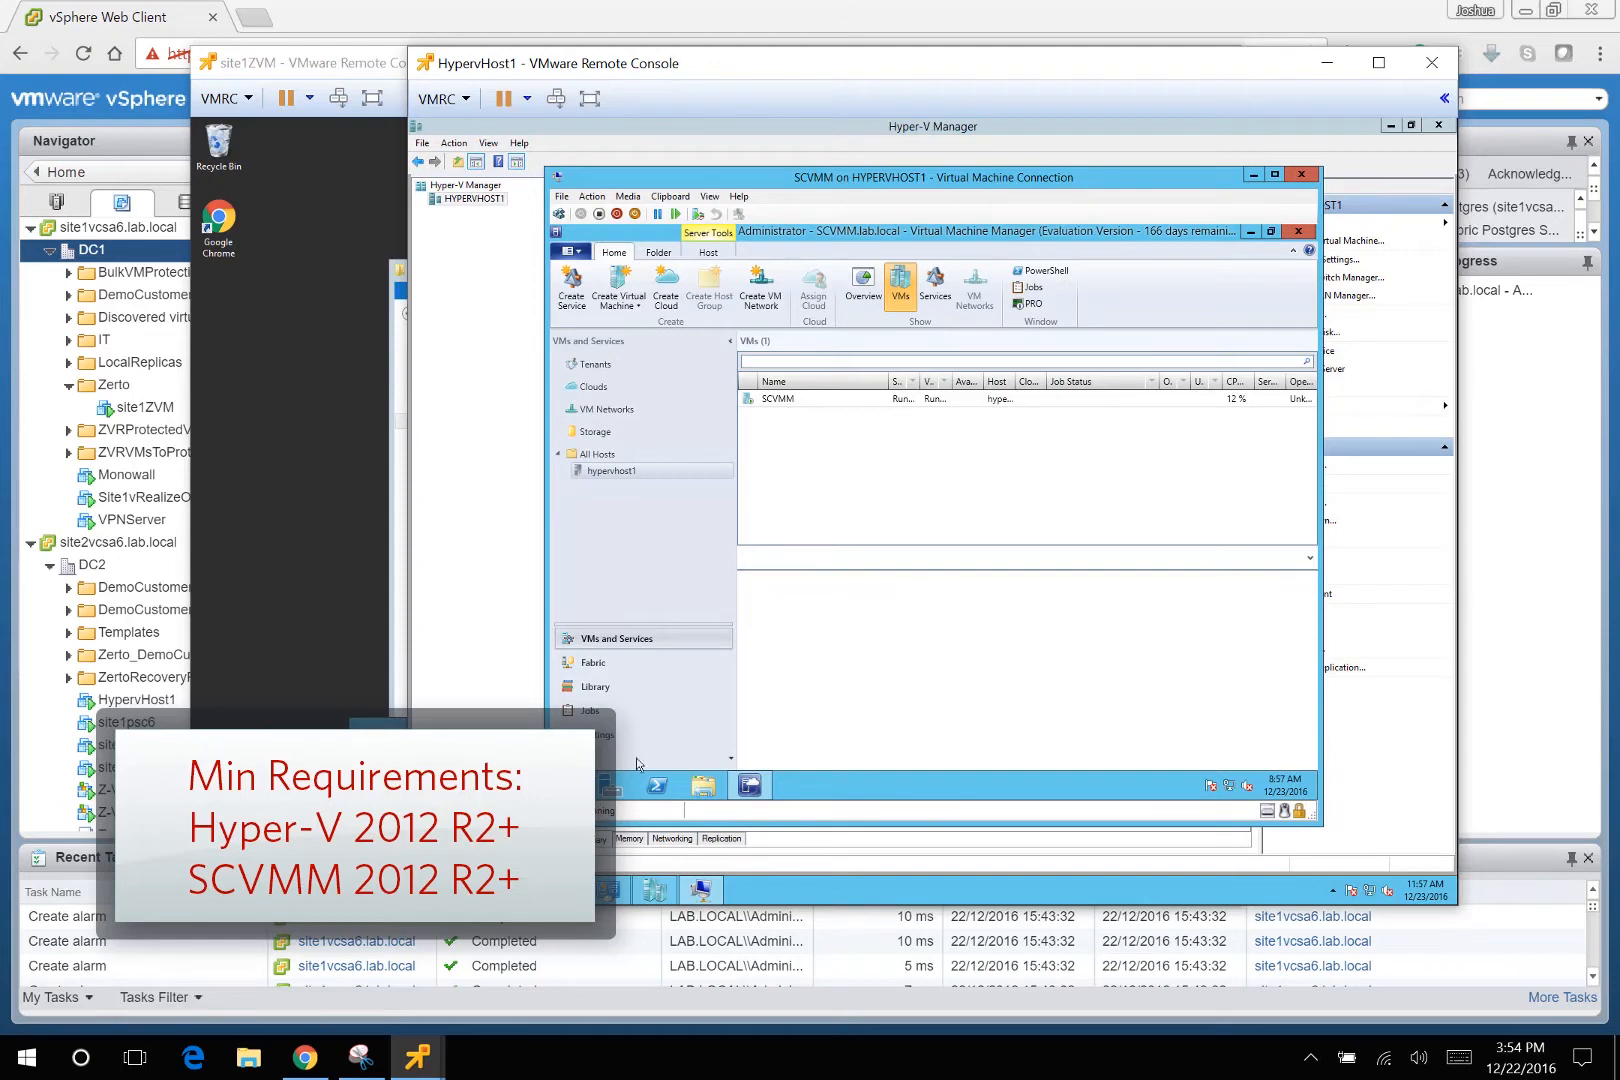
Switch to the site3ZVM console and launch the Zerto Hyper-V installer.
click(417, 1057)
click(581, 927)
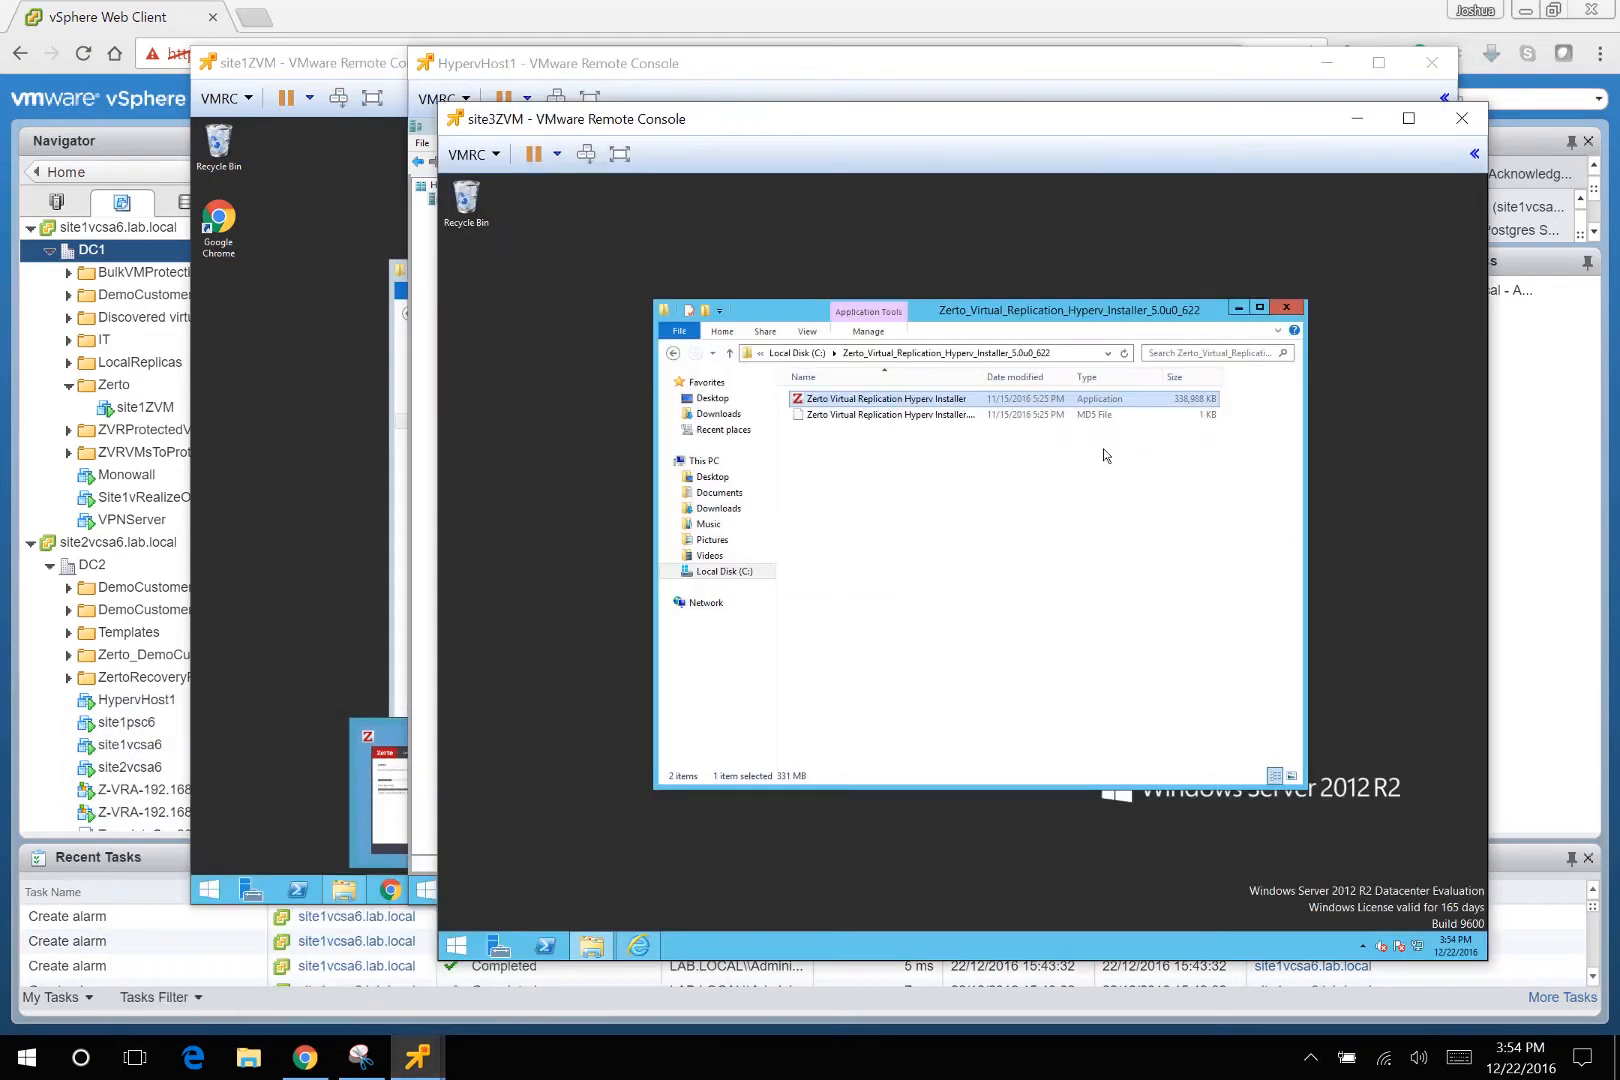
double_click(926, 403)
click(1021, 572)
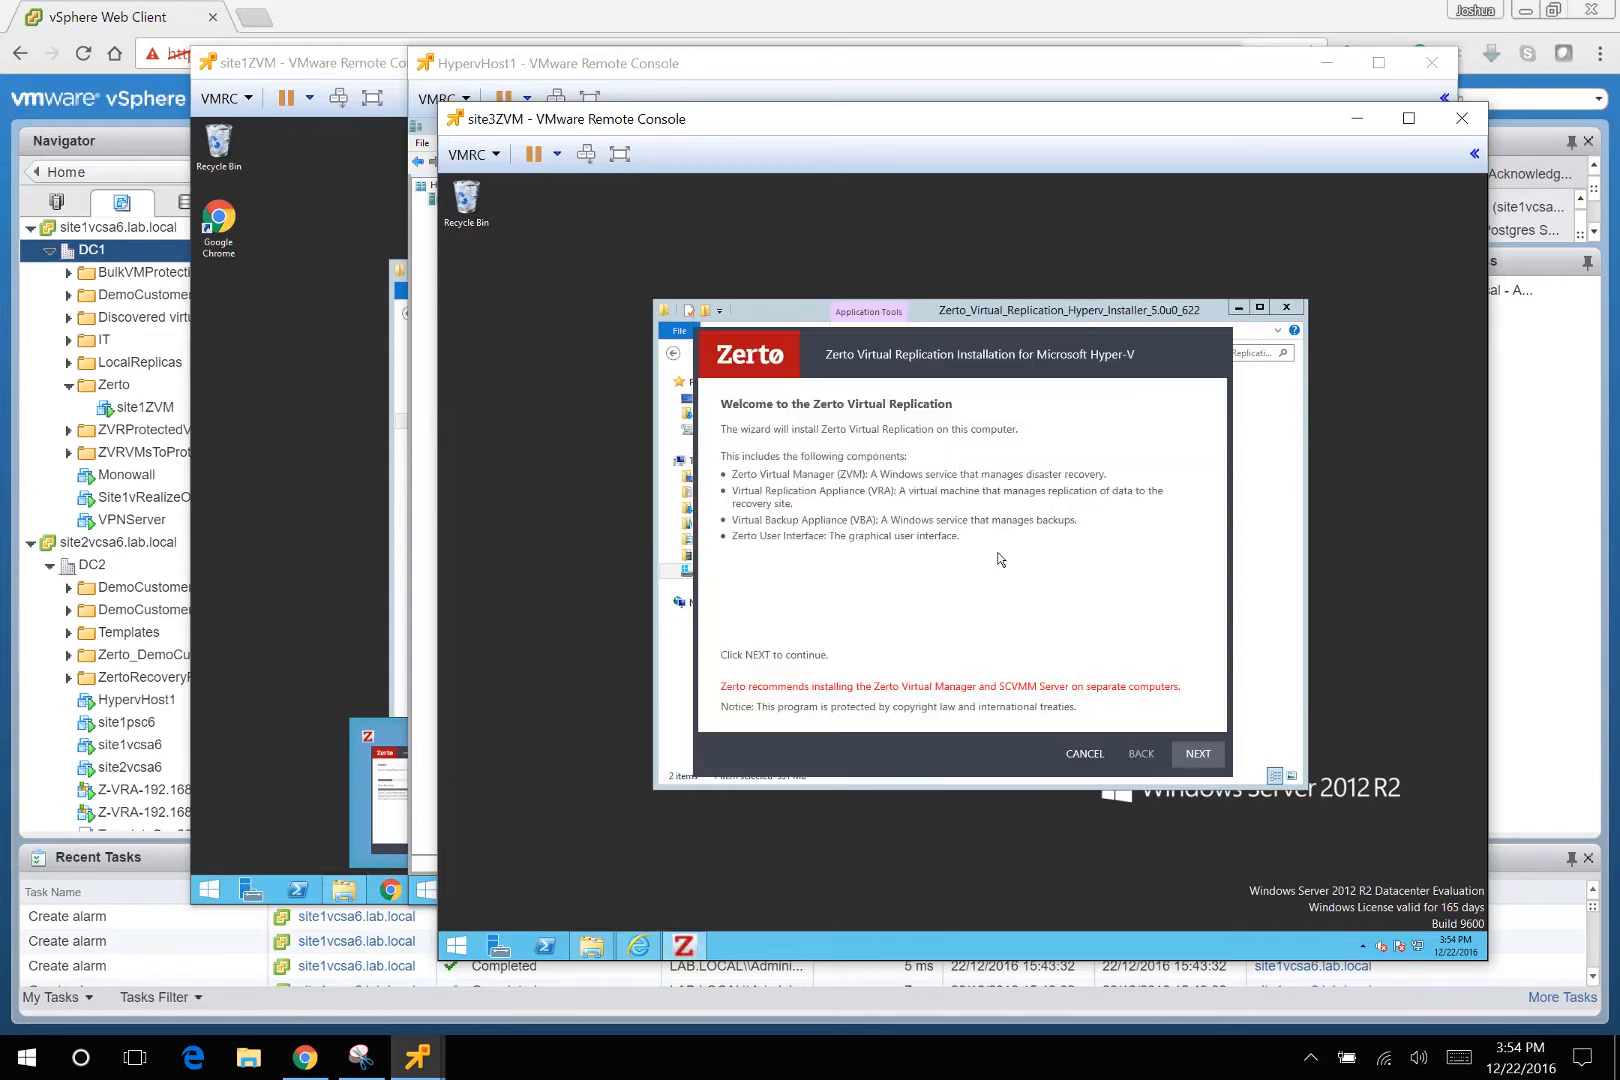
Accept the licence and keep the default folder with express installation.
click(1197, 750)
click(835, 707)
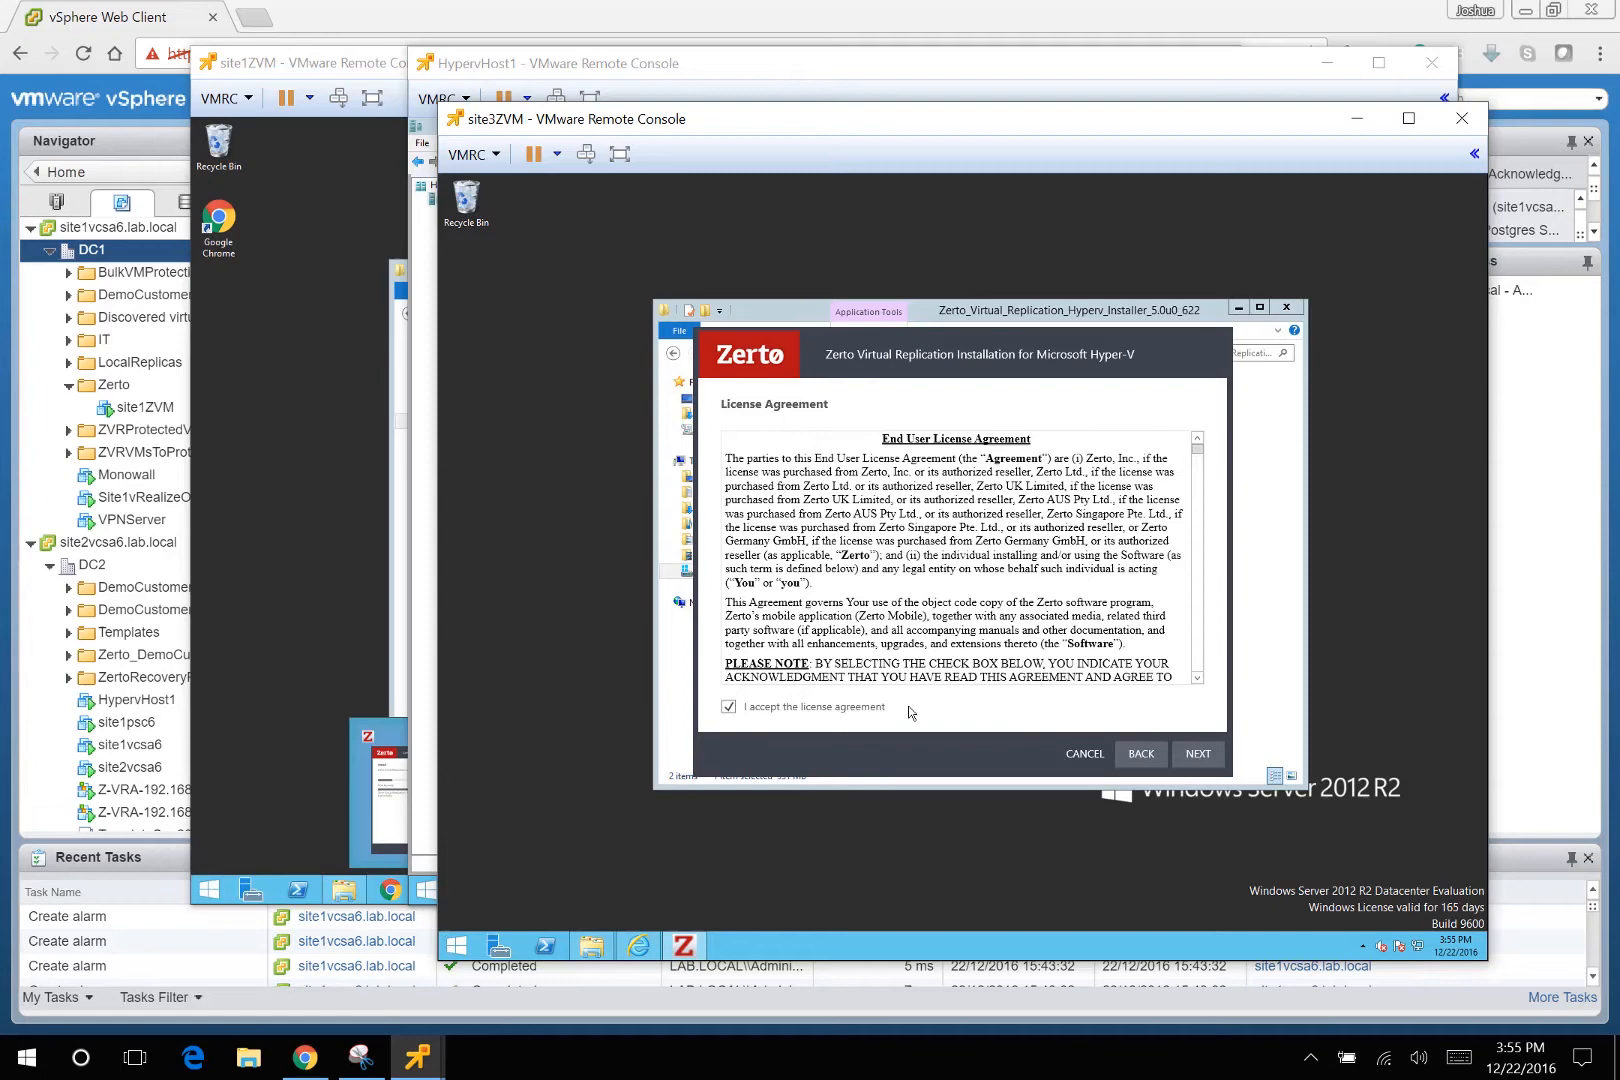
click(1195, 758)
click(1195, 756)
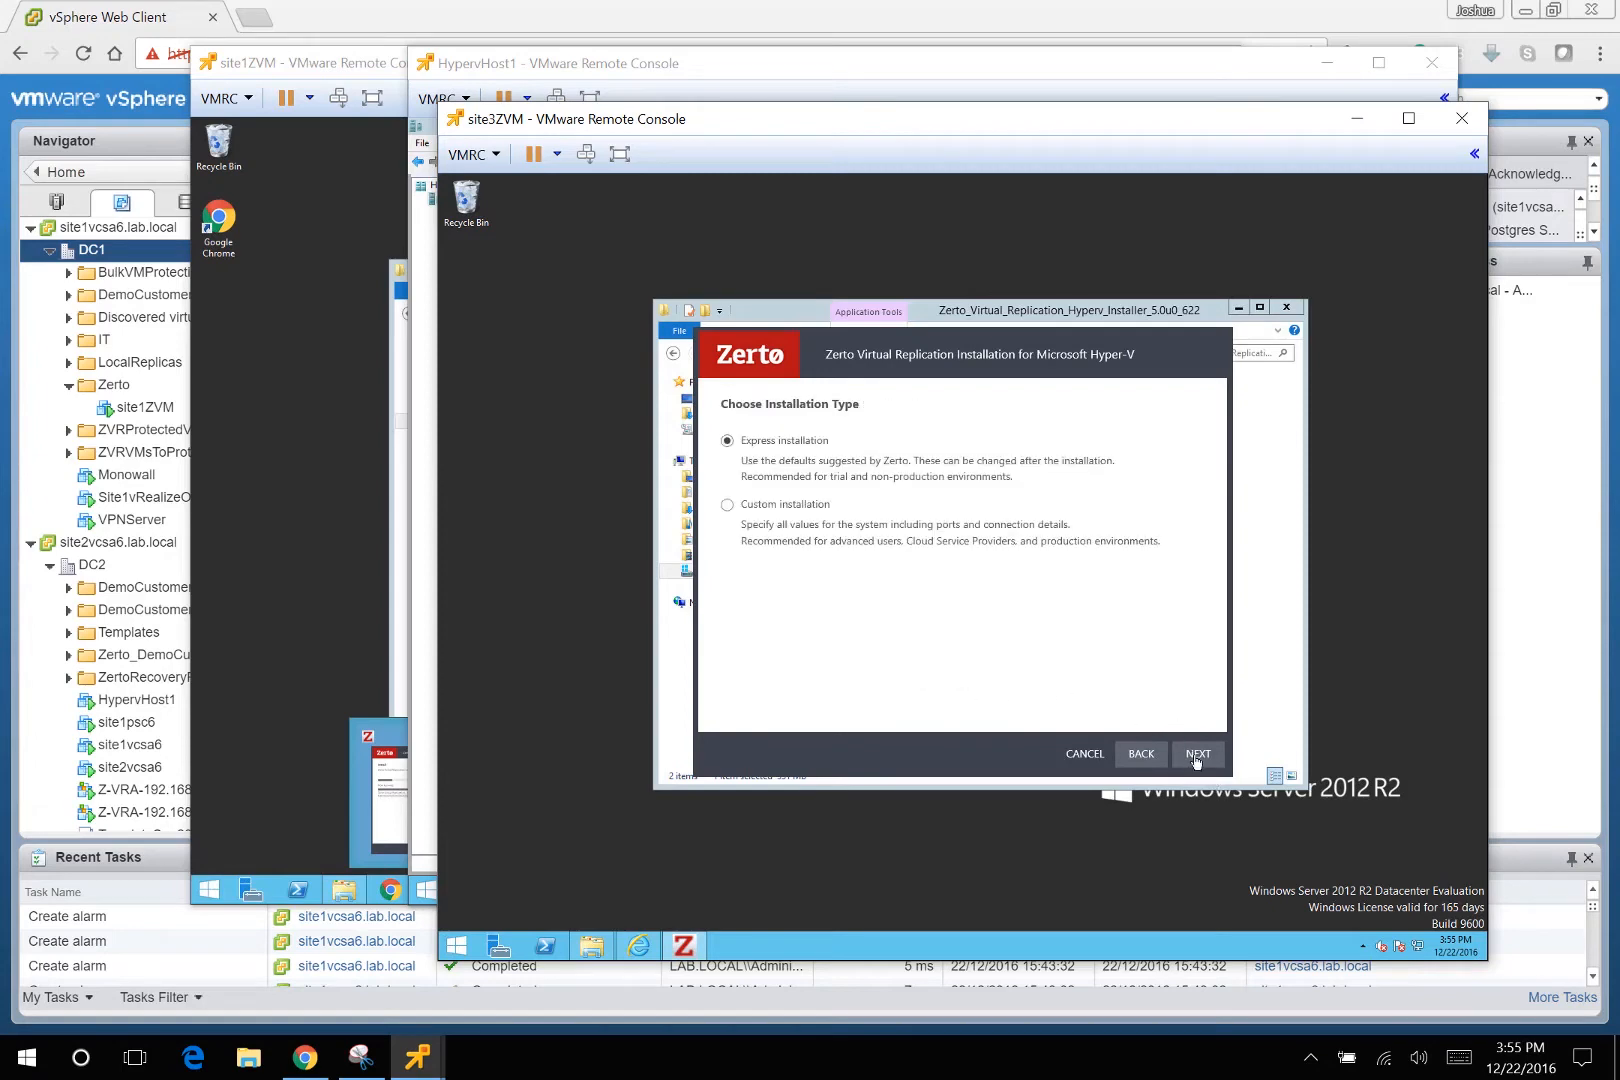
click(1195, 756)
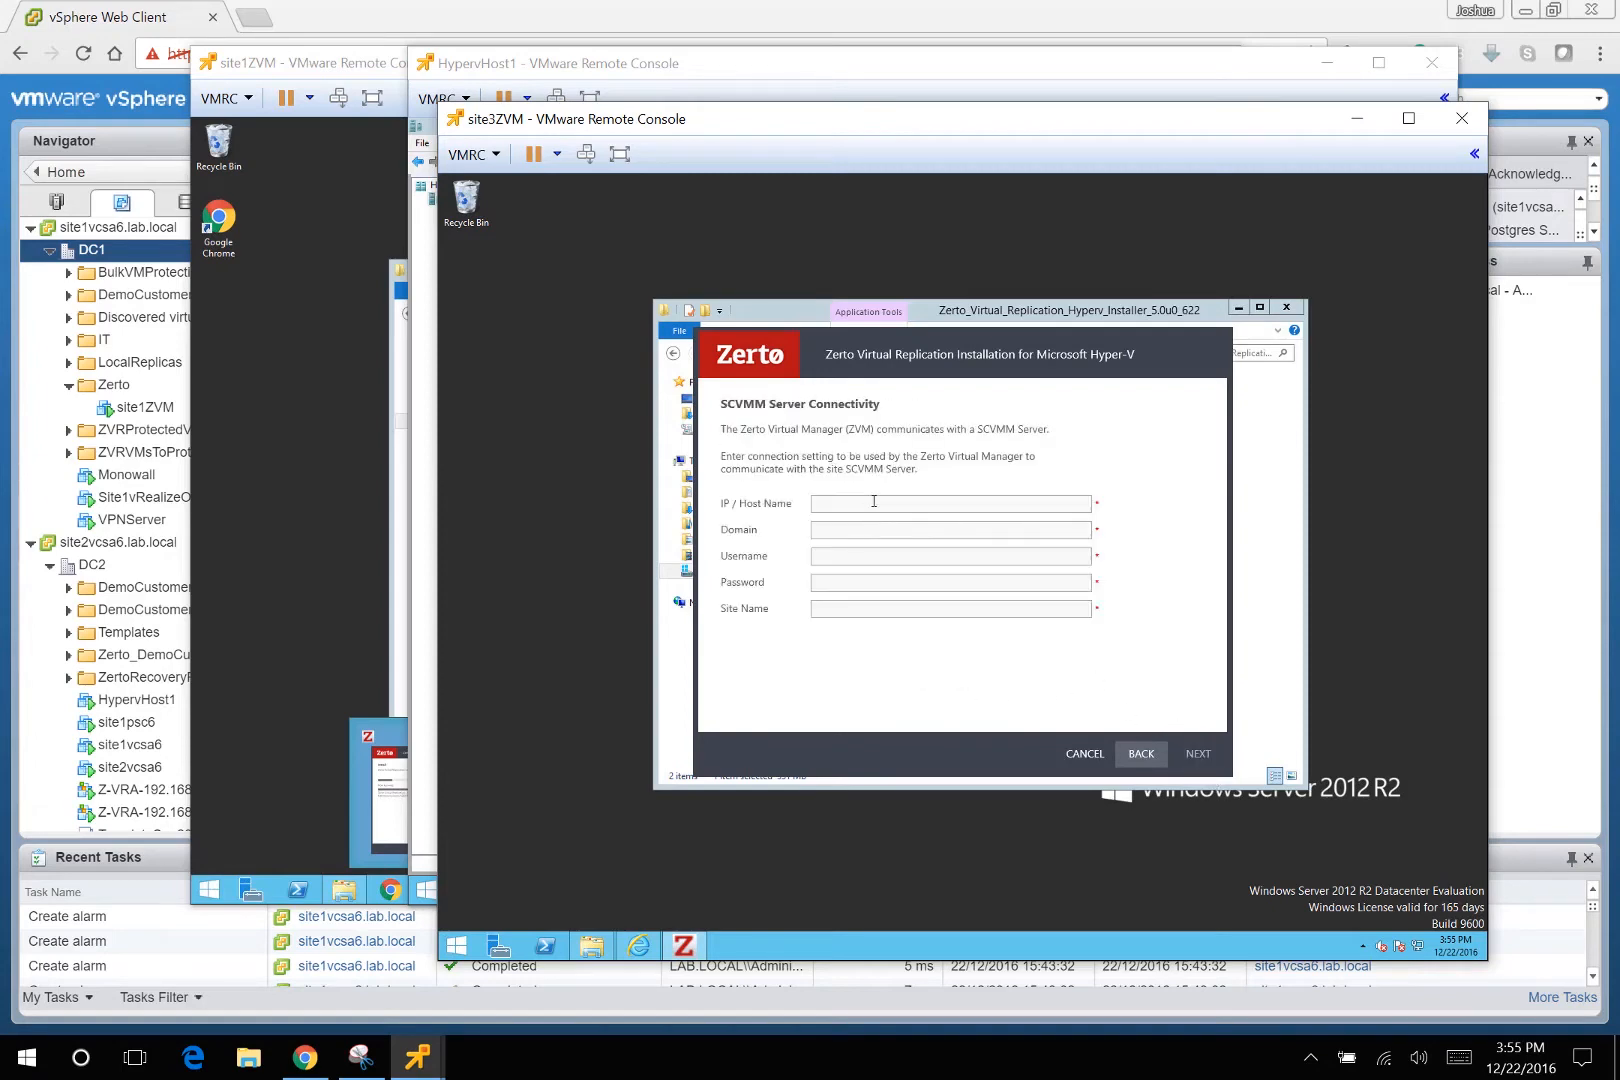
Enter SCVMM 192.168.0.83, domain lab.local, administrator credentials and site name HyperV-BostonDC1.
text(192.1)
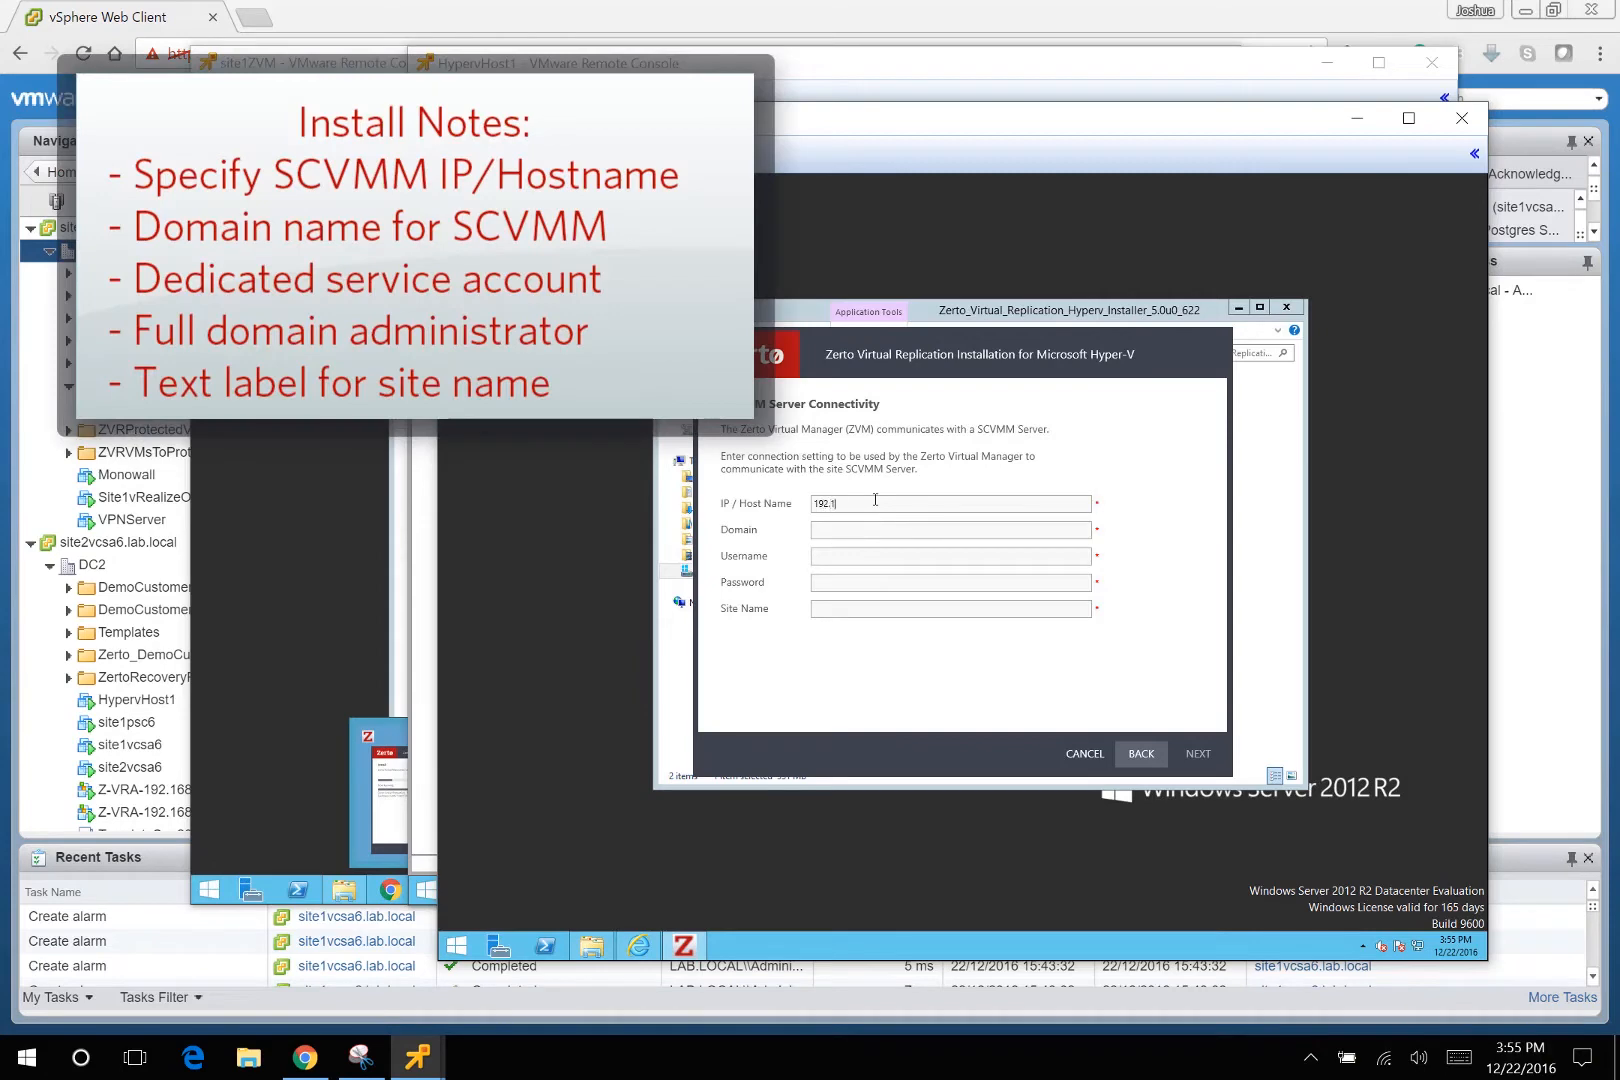
text(68.0.83)
key(Tab)
text(lab.local)
text(administrator)
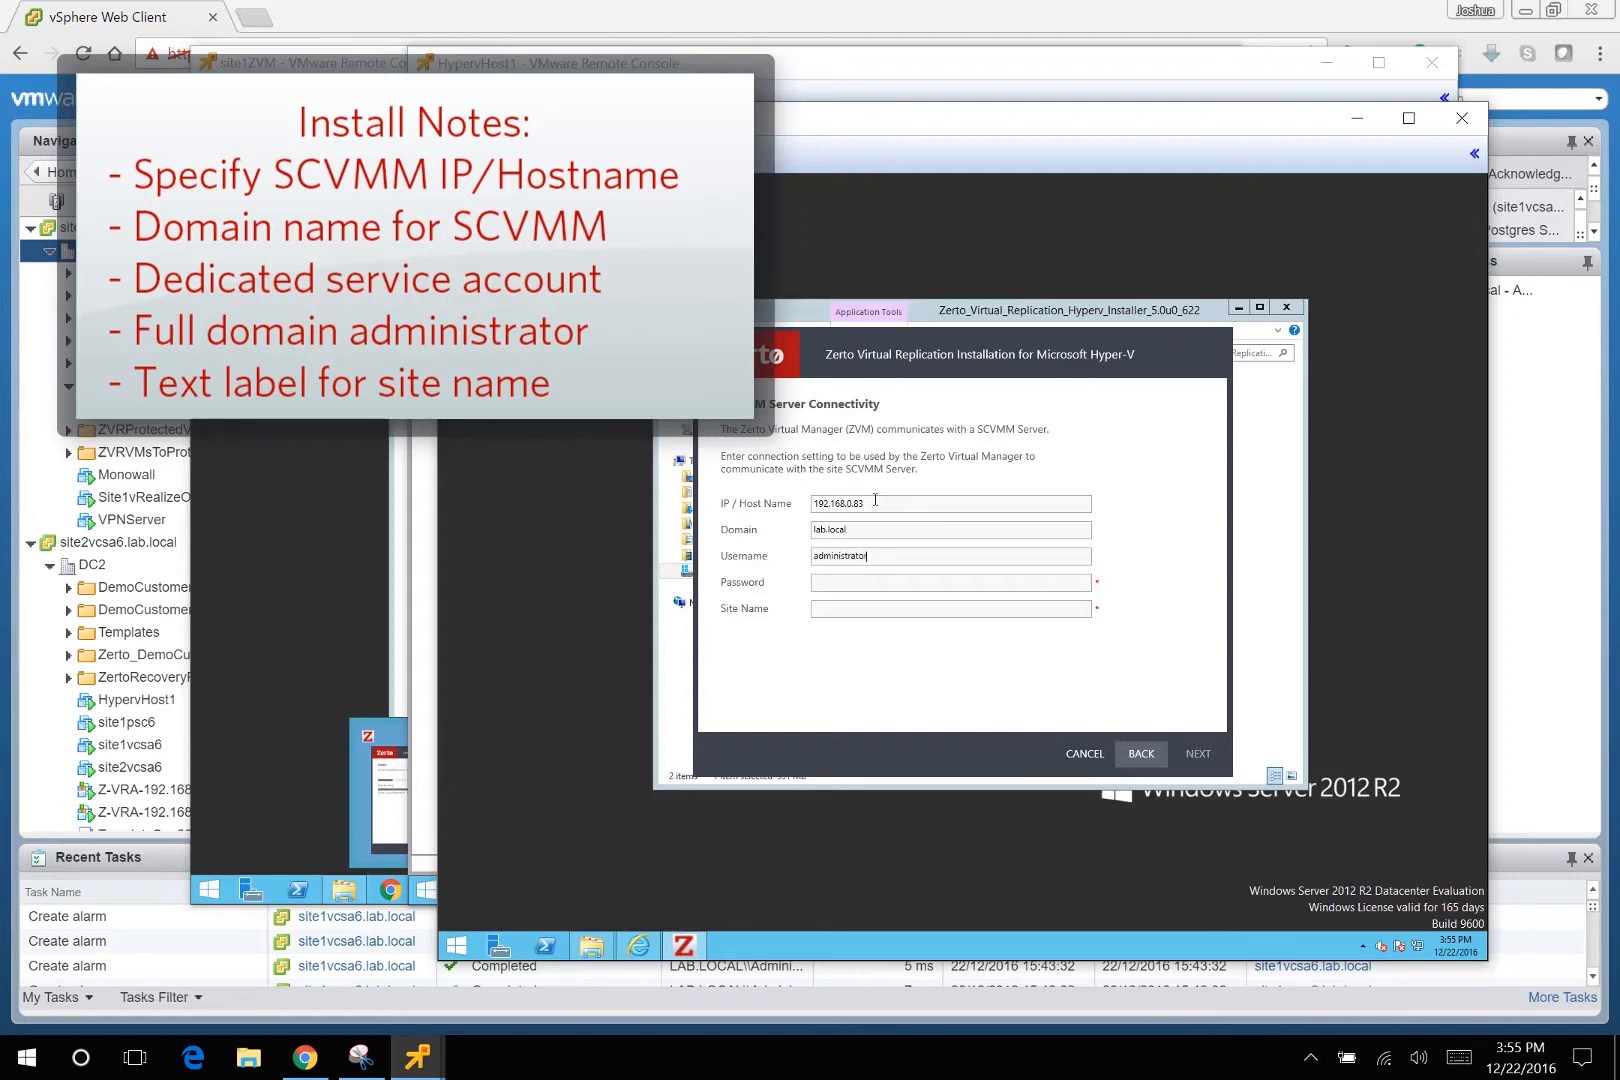
text(******Hype)
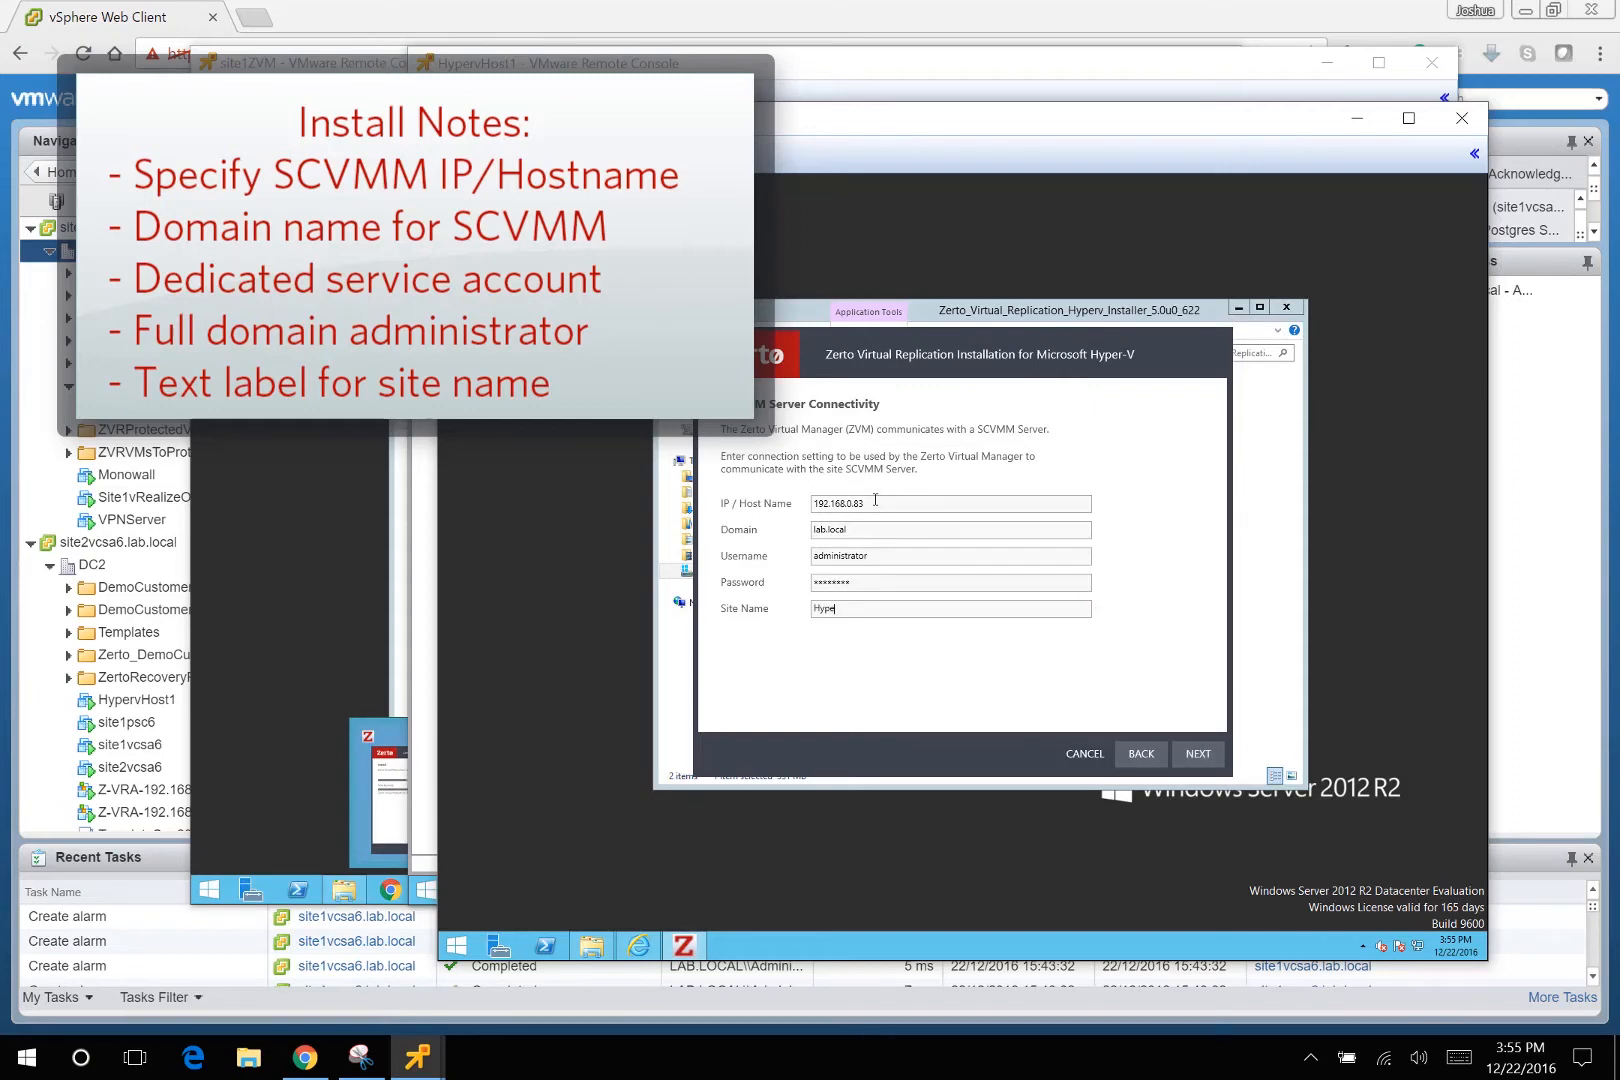
text(rV-BostonDC1)
key(Return)
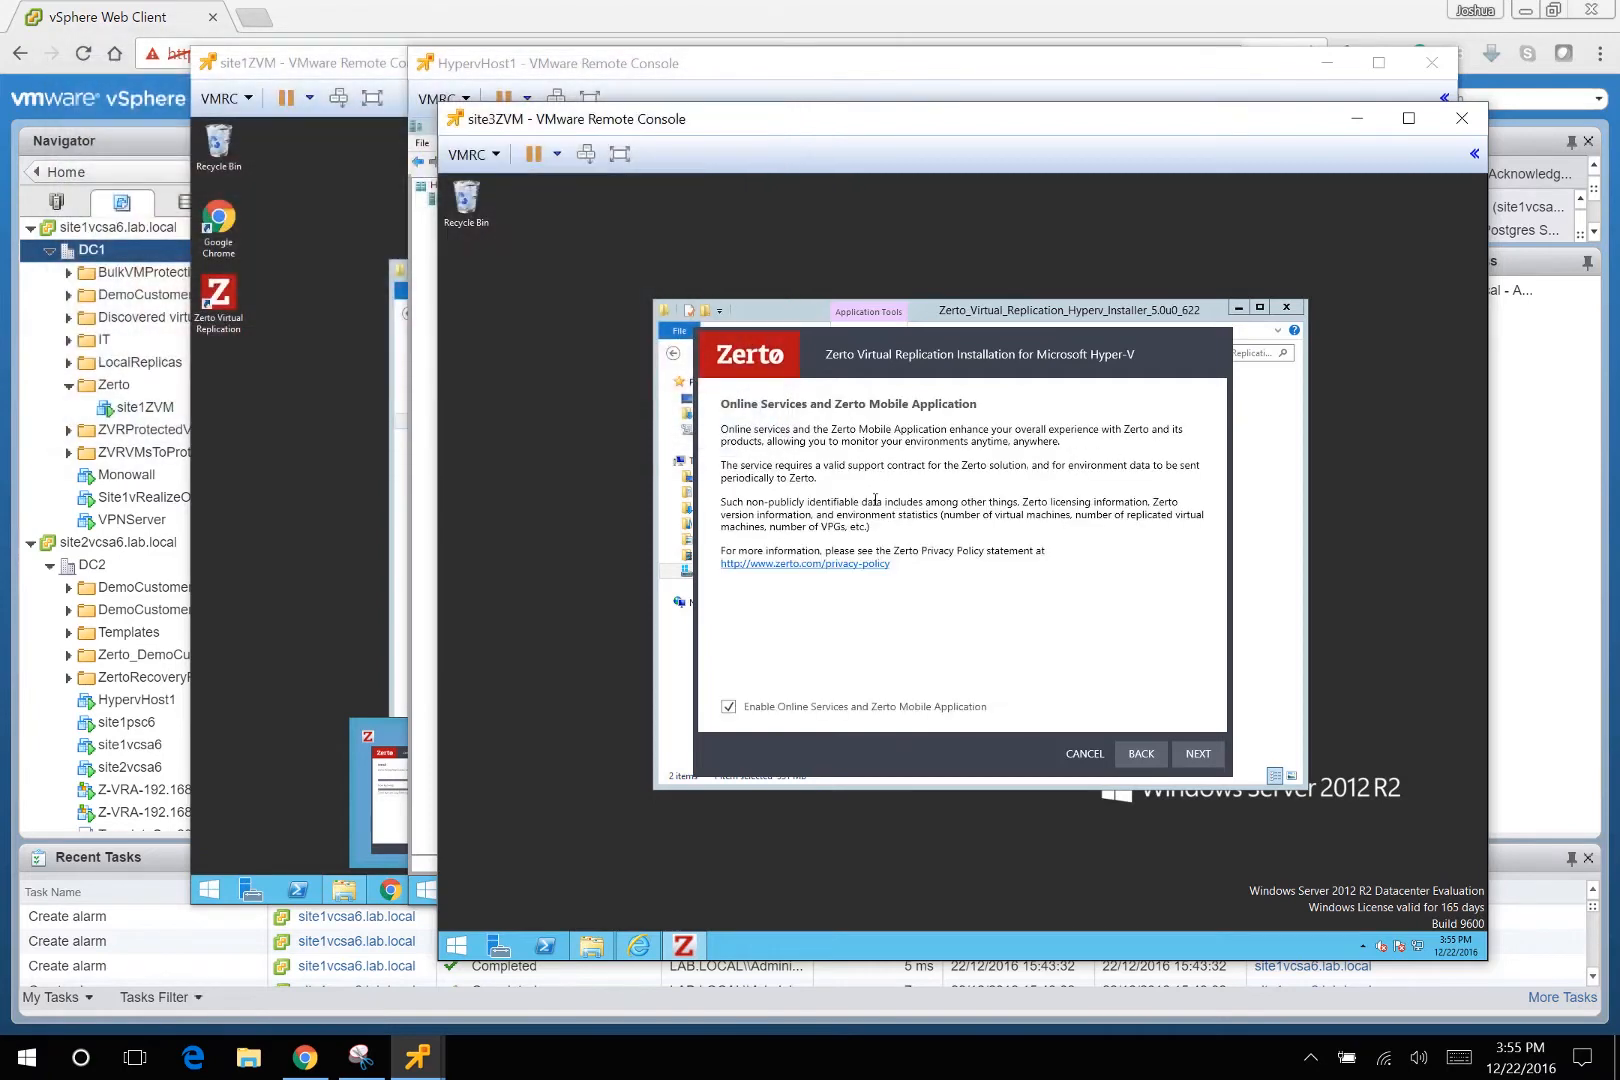
Validate and start the Hyper-V site install, then return to the completed site1ZVM installer.
click(1198, 755)
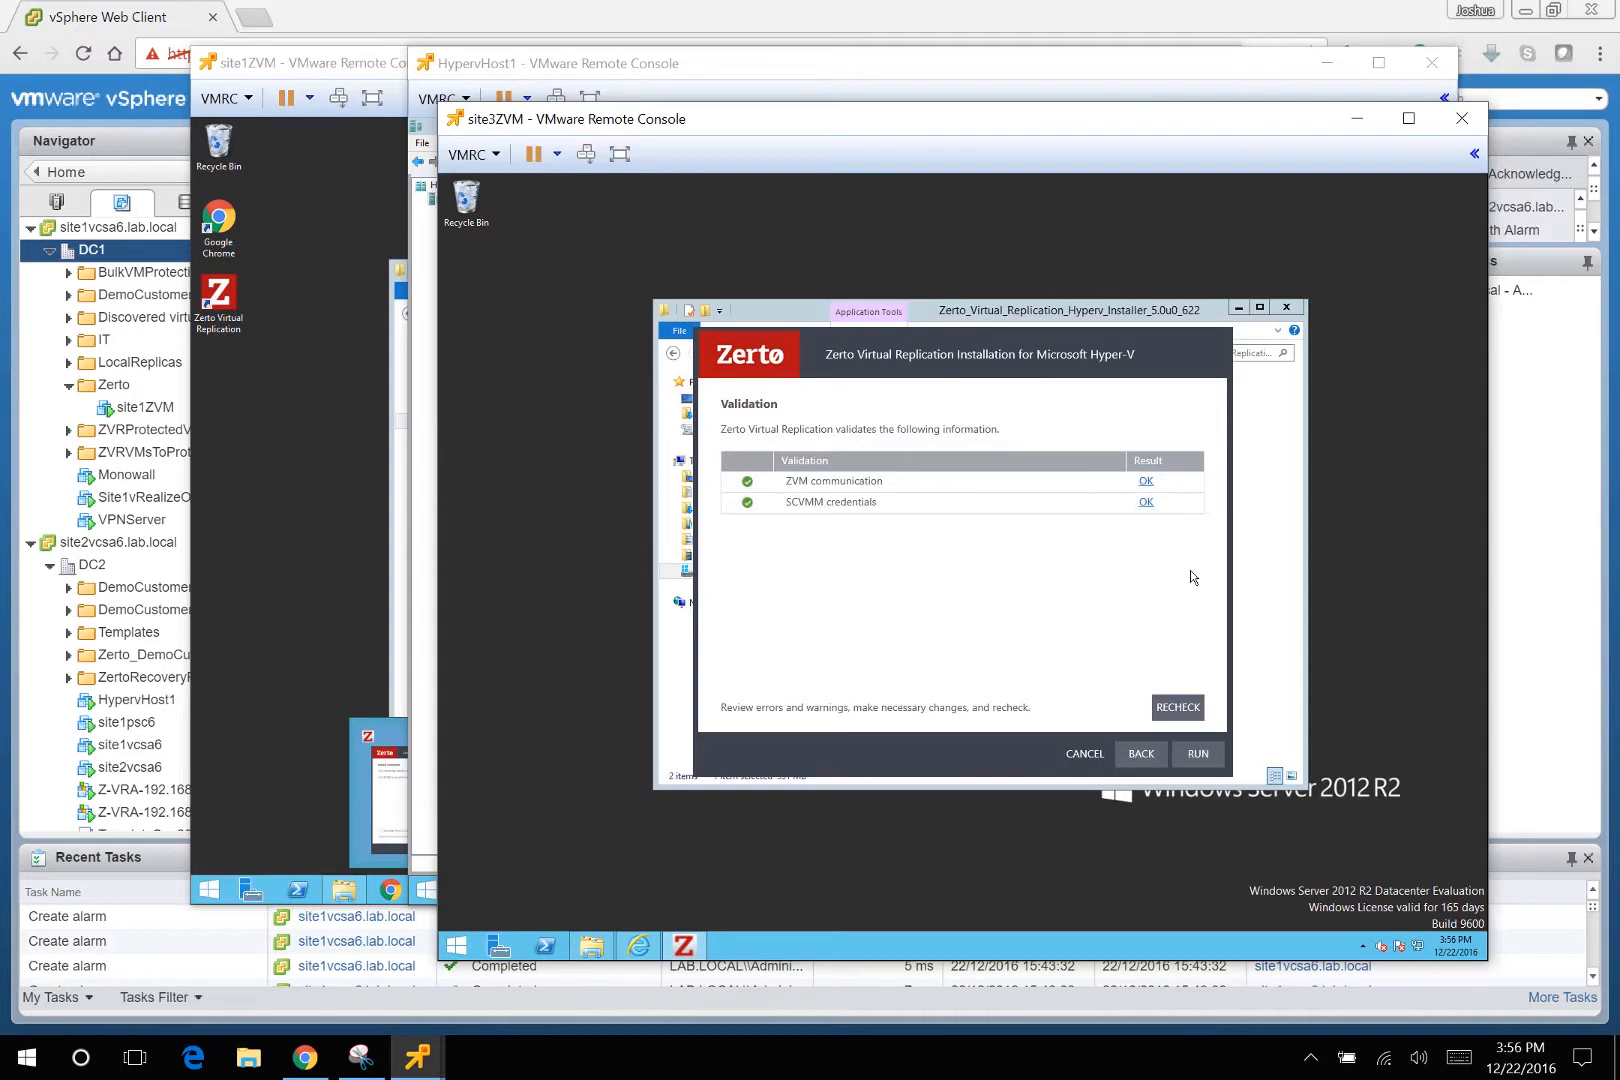
click(1202, 755)
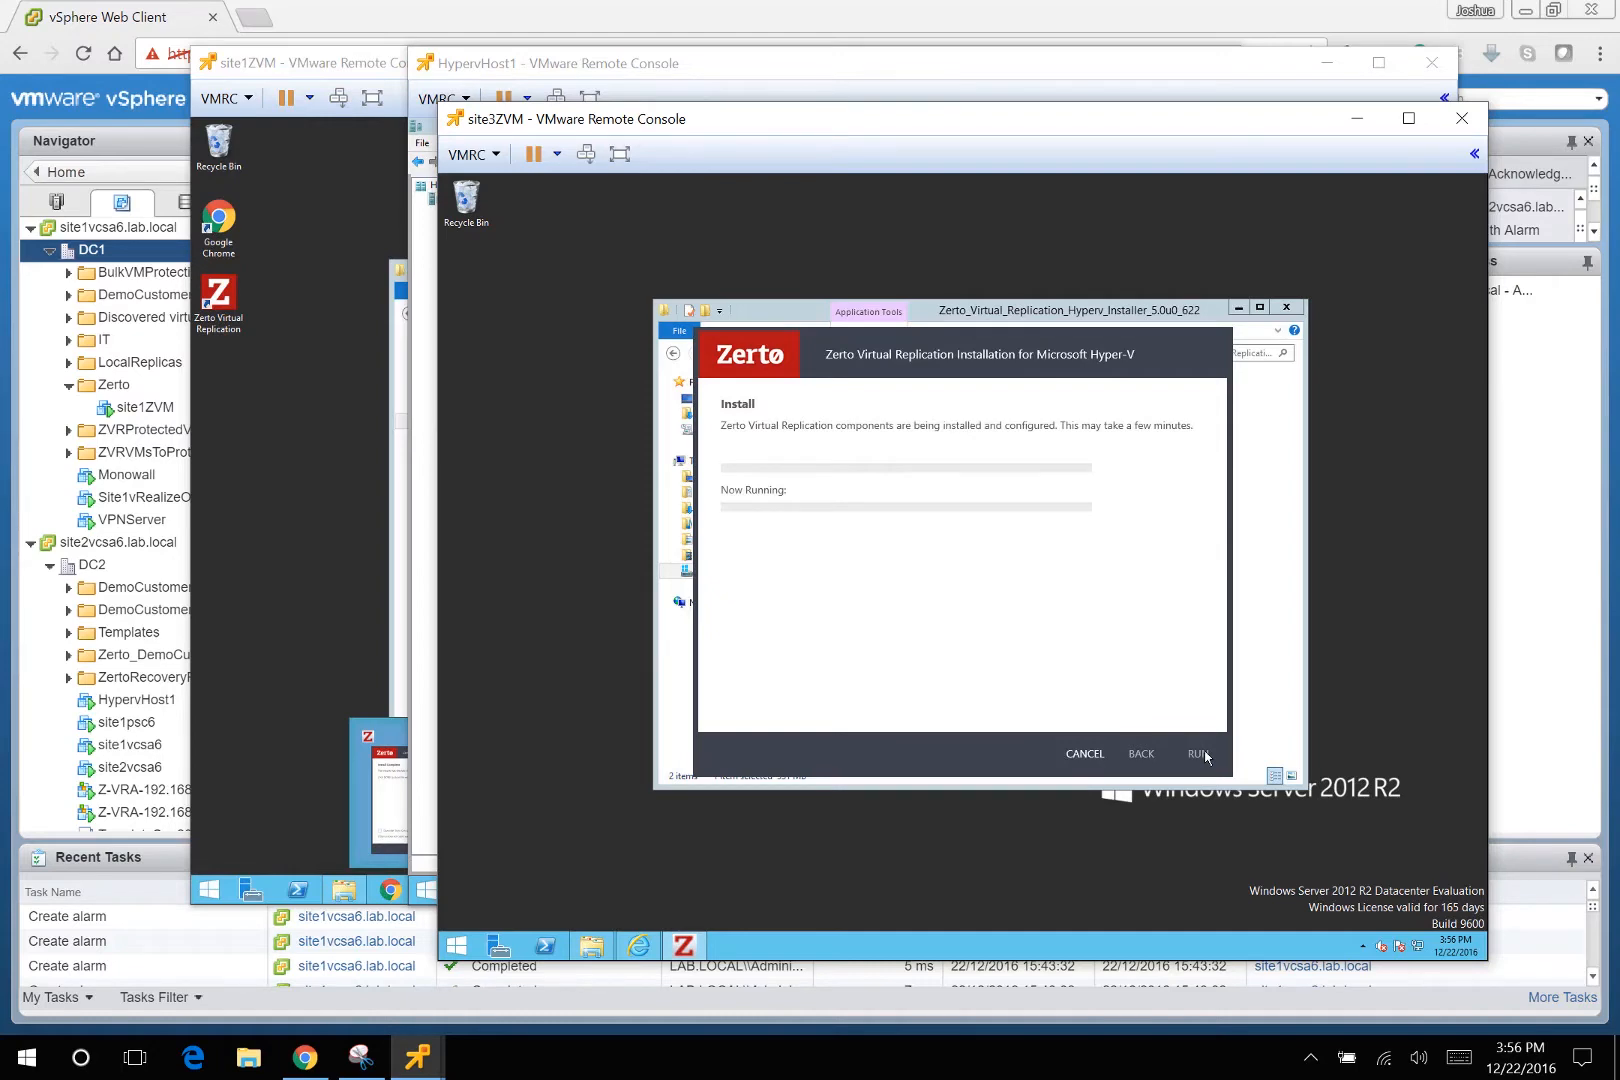
click(323, 68)
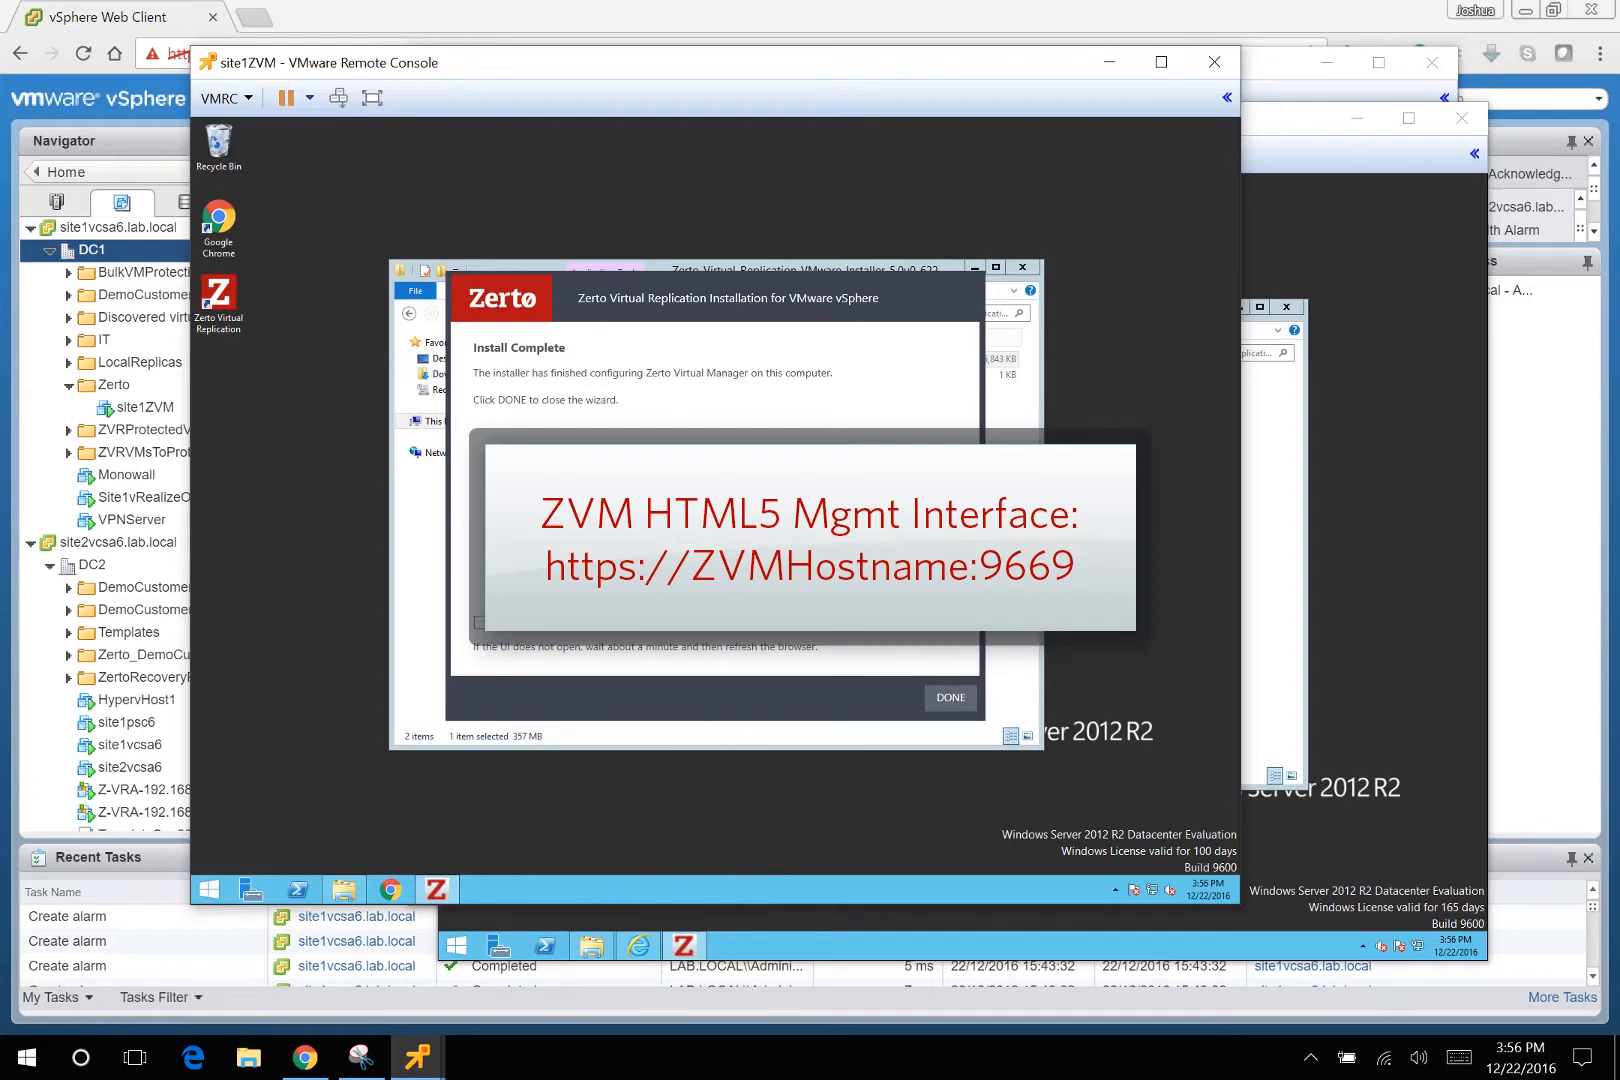
Close the installer and open the ZVM1 login at 192.168.0.31:9669, revealing the certificate bypass.
click(950, 697)
click(262, 18)
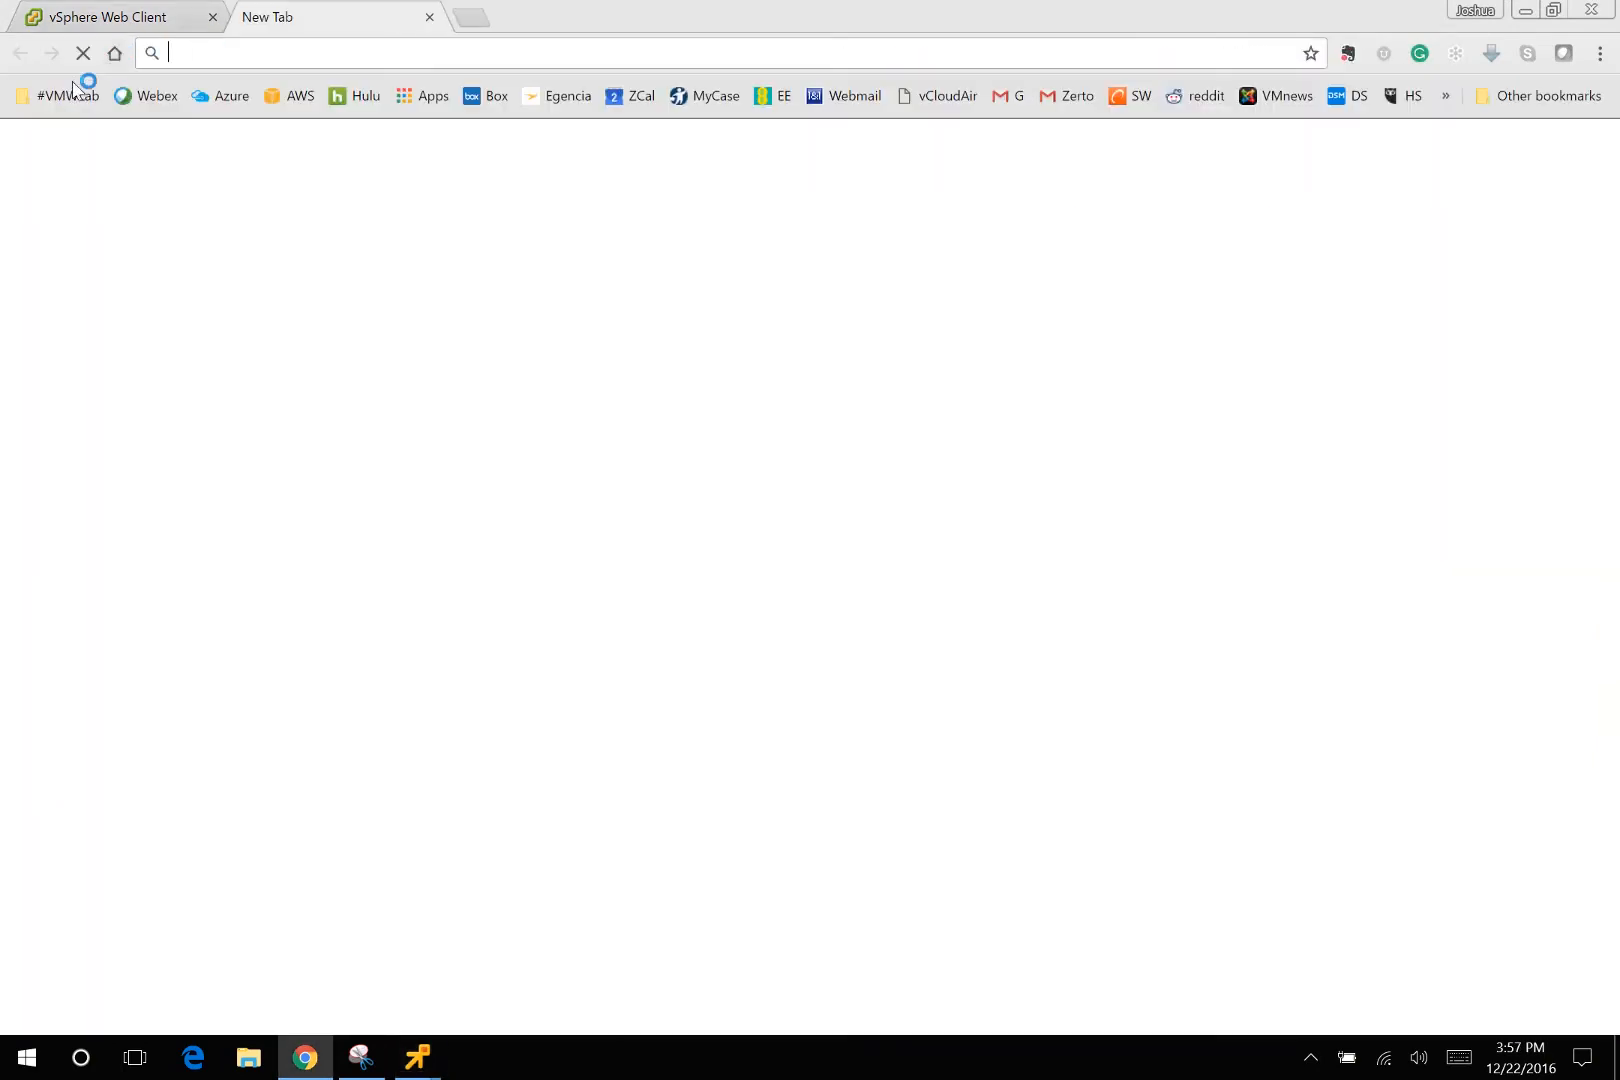
click(62, 95)
click(92, 358)
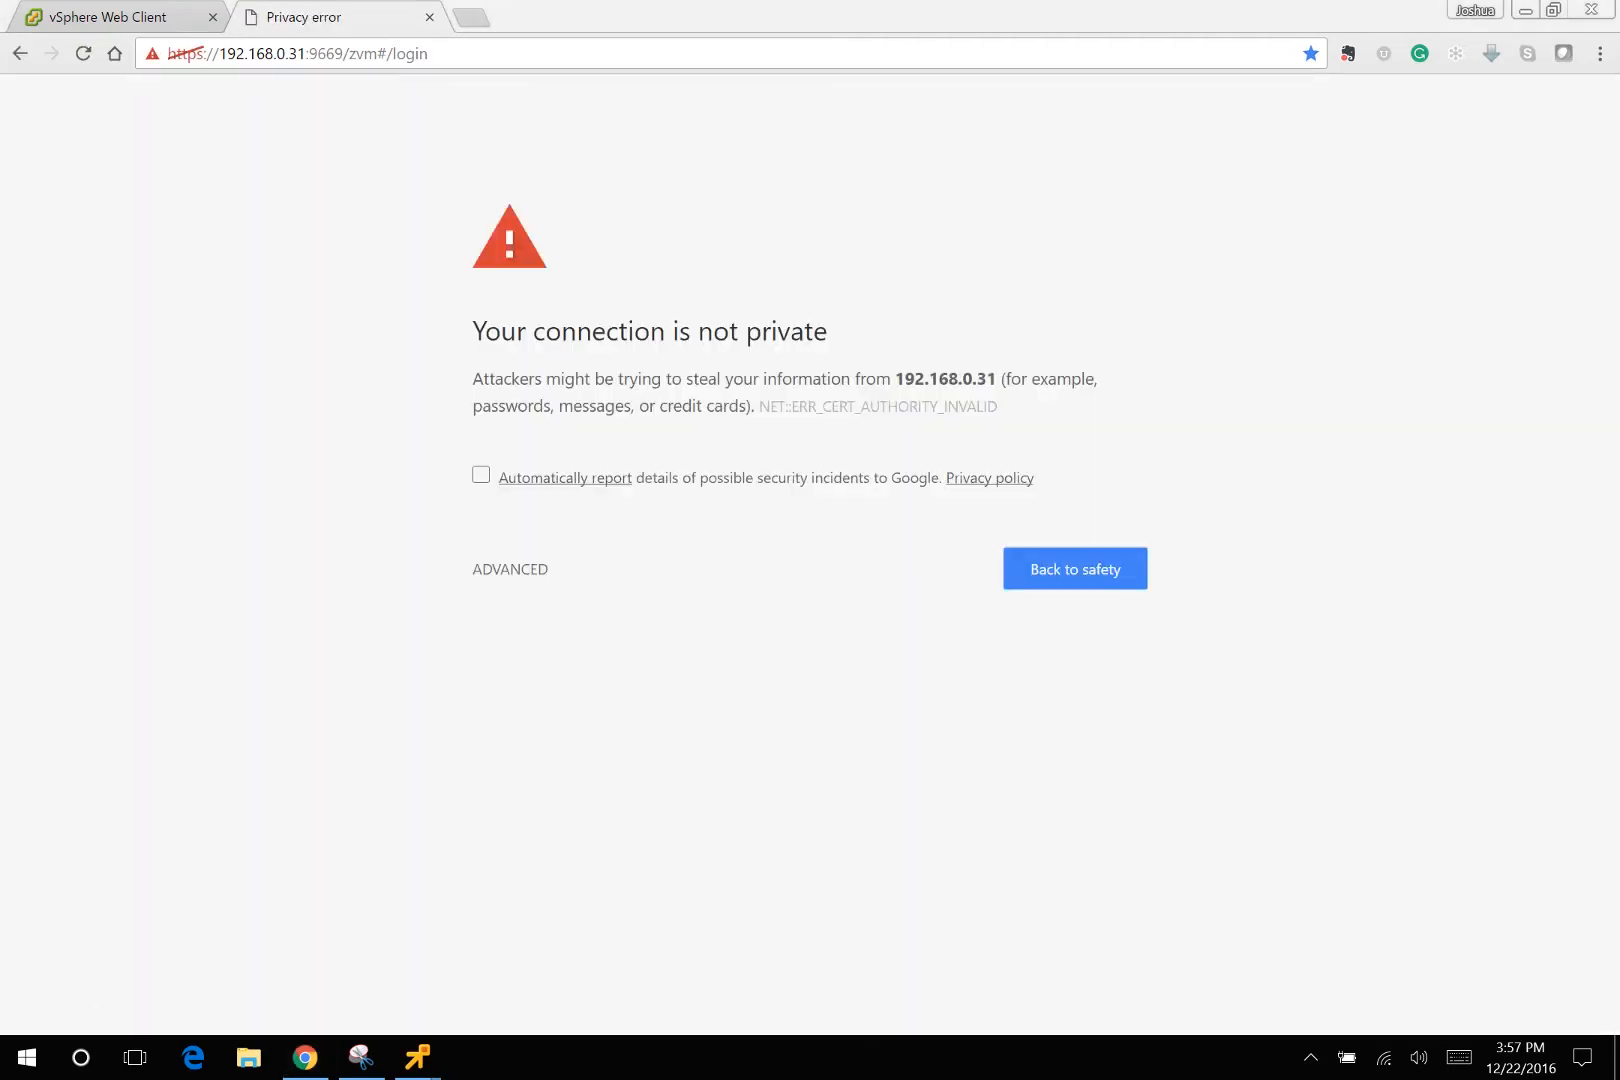
click(510, 572)
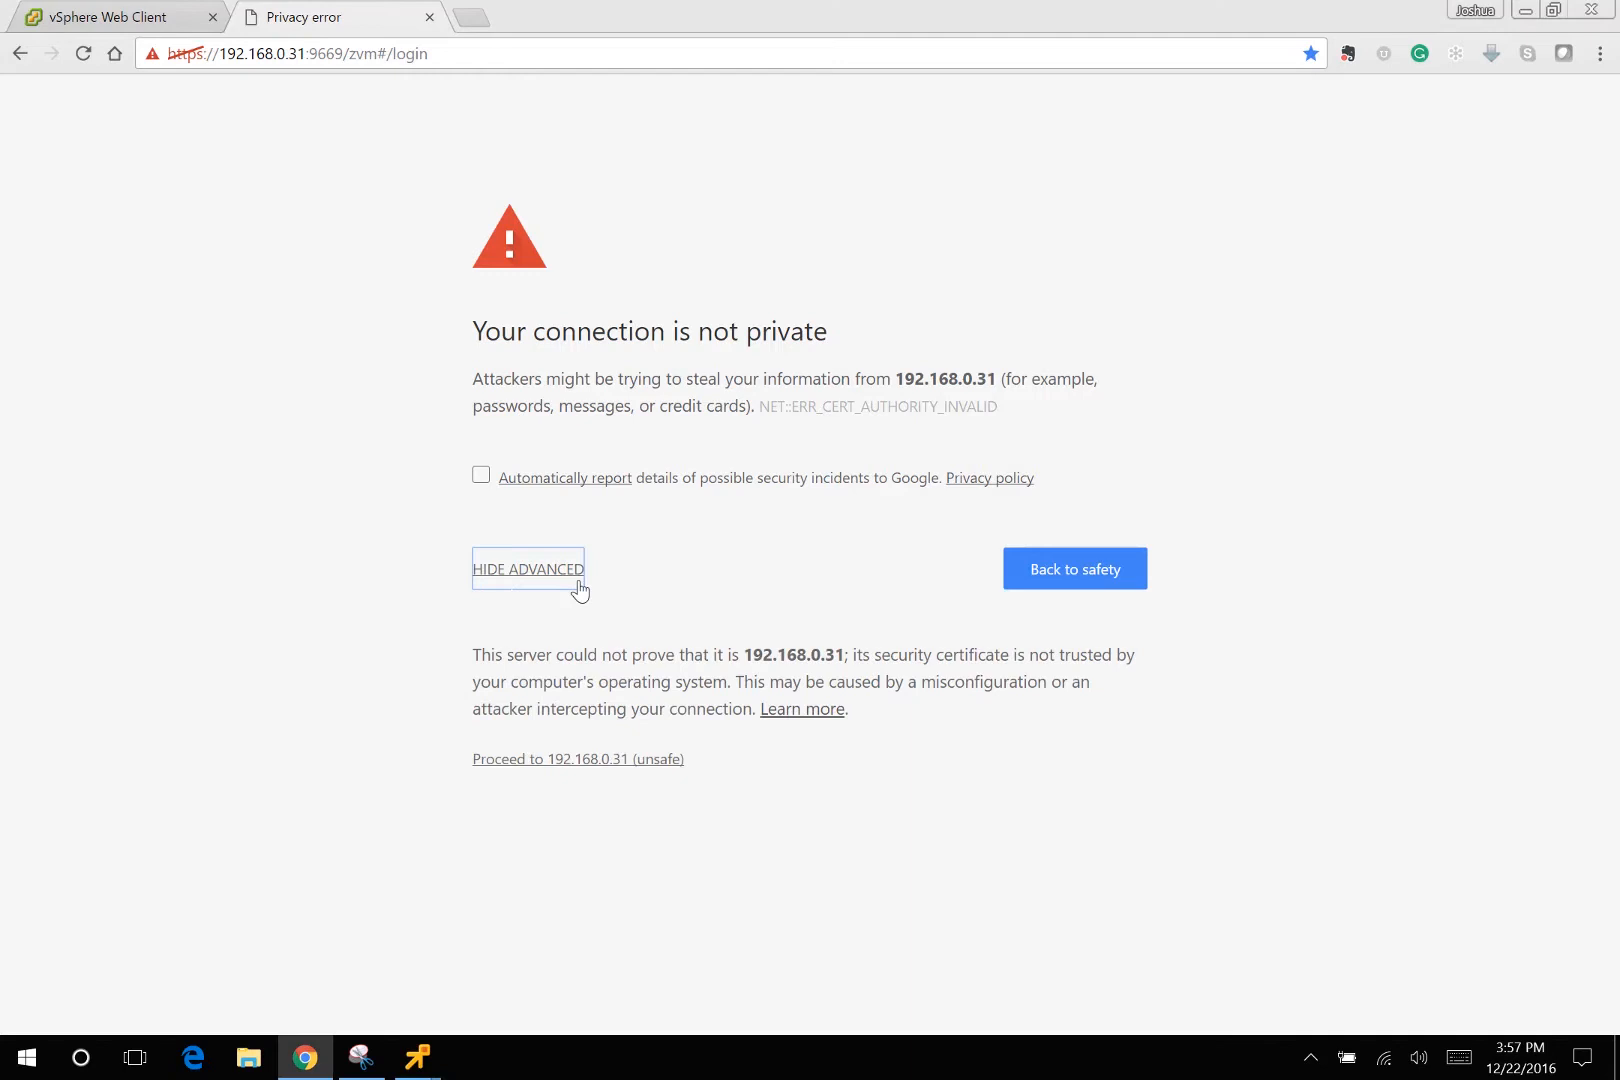
Proceed past the warning, sign in as the administrator, and activate Zerto with the pasted licence key.
click(586, 760)
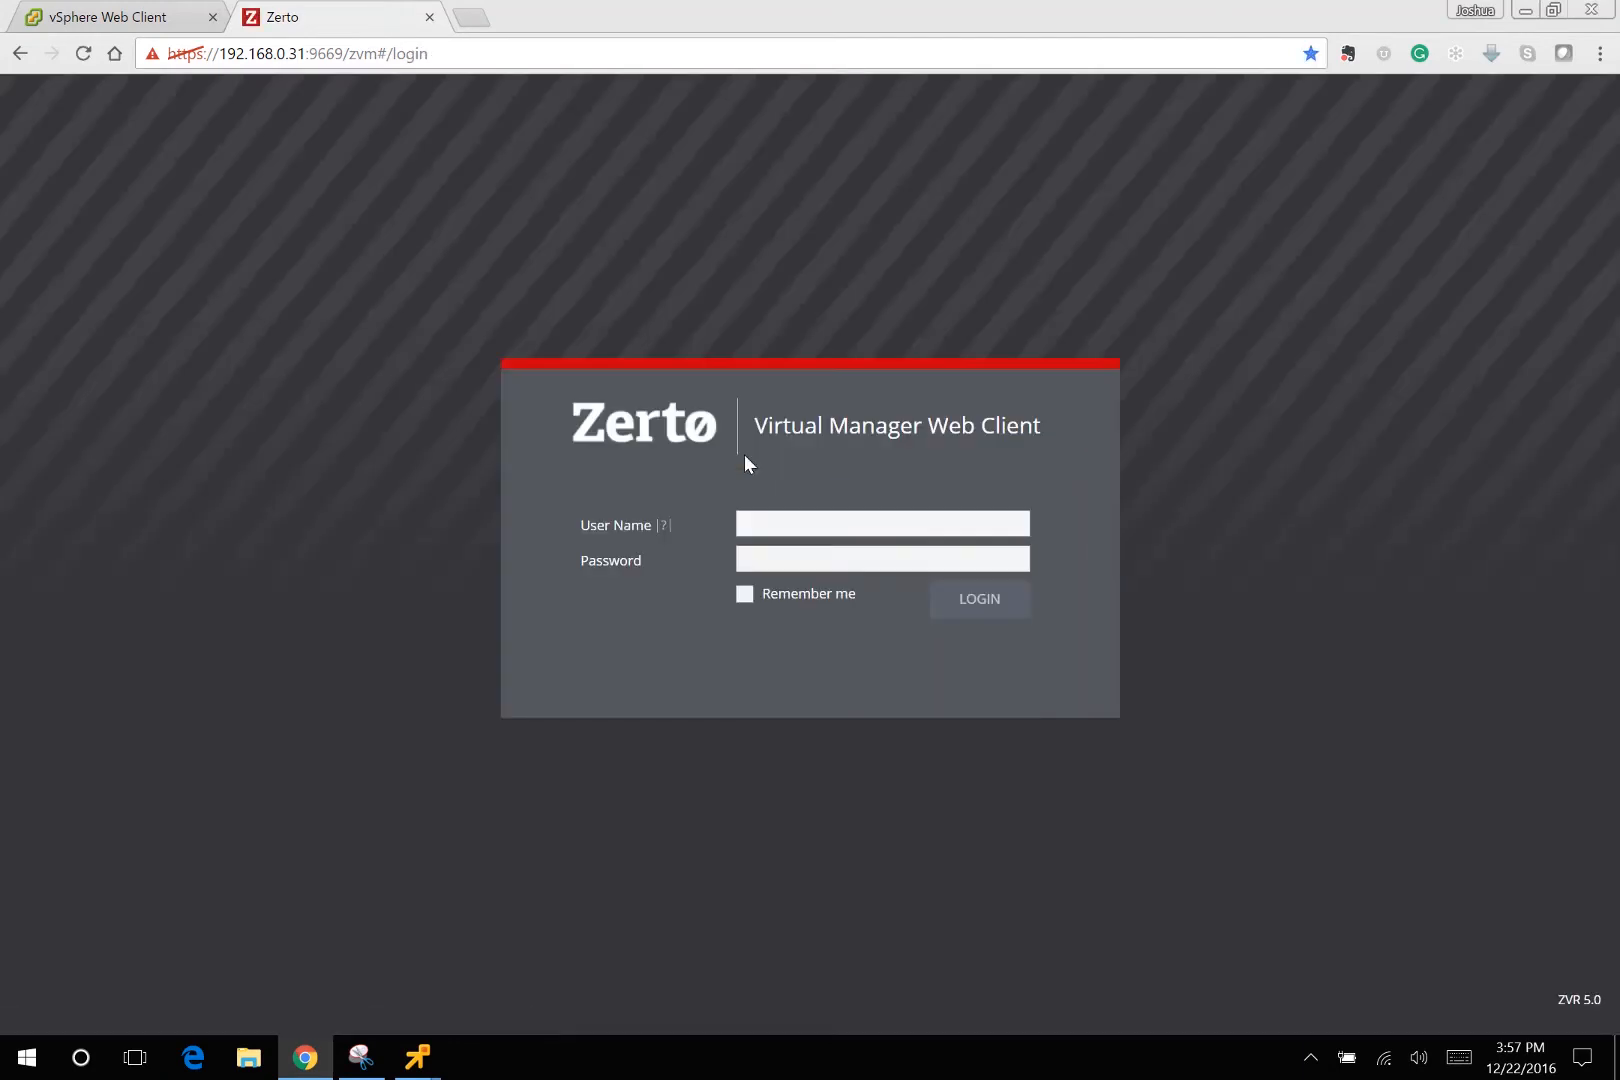
click(785, 522)
text(adm)
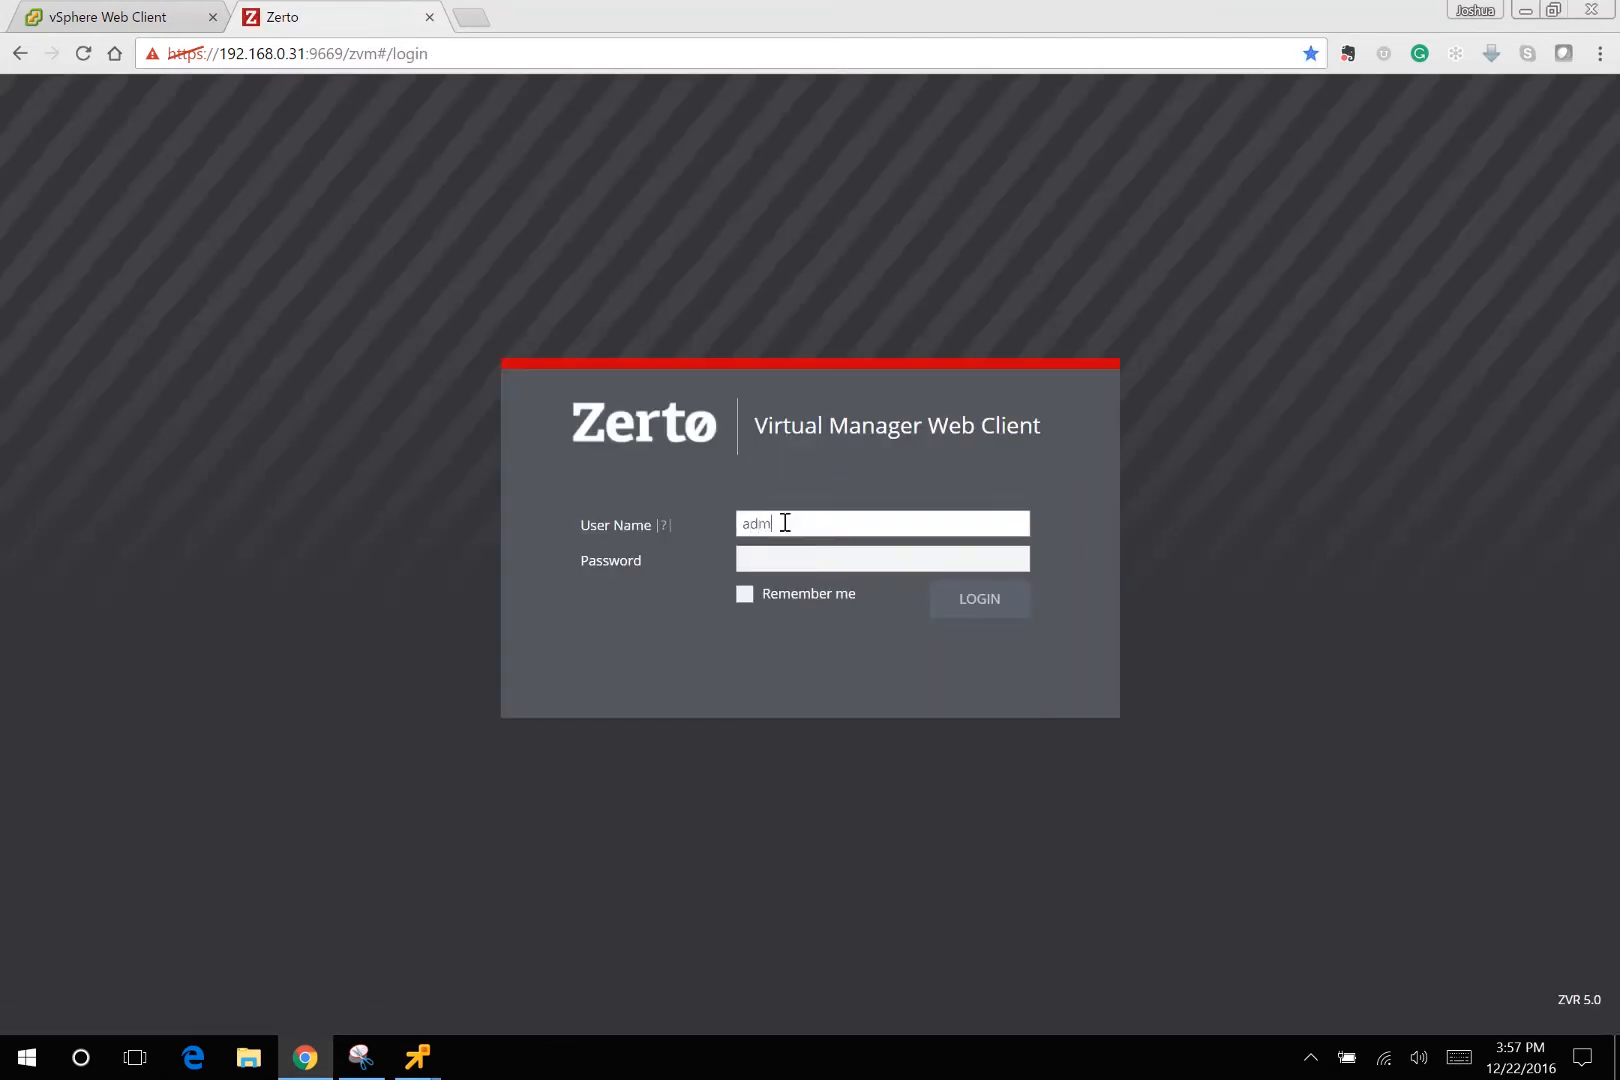
text(inistrator@lab.local)
key(Tab)
text(VMware1!)
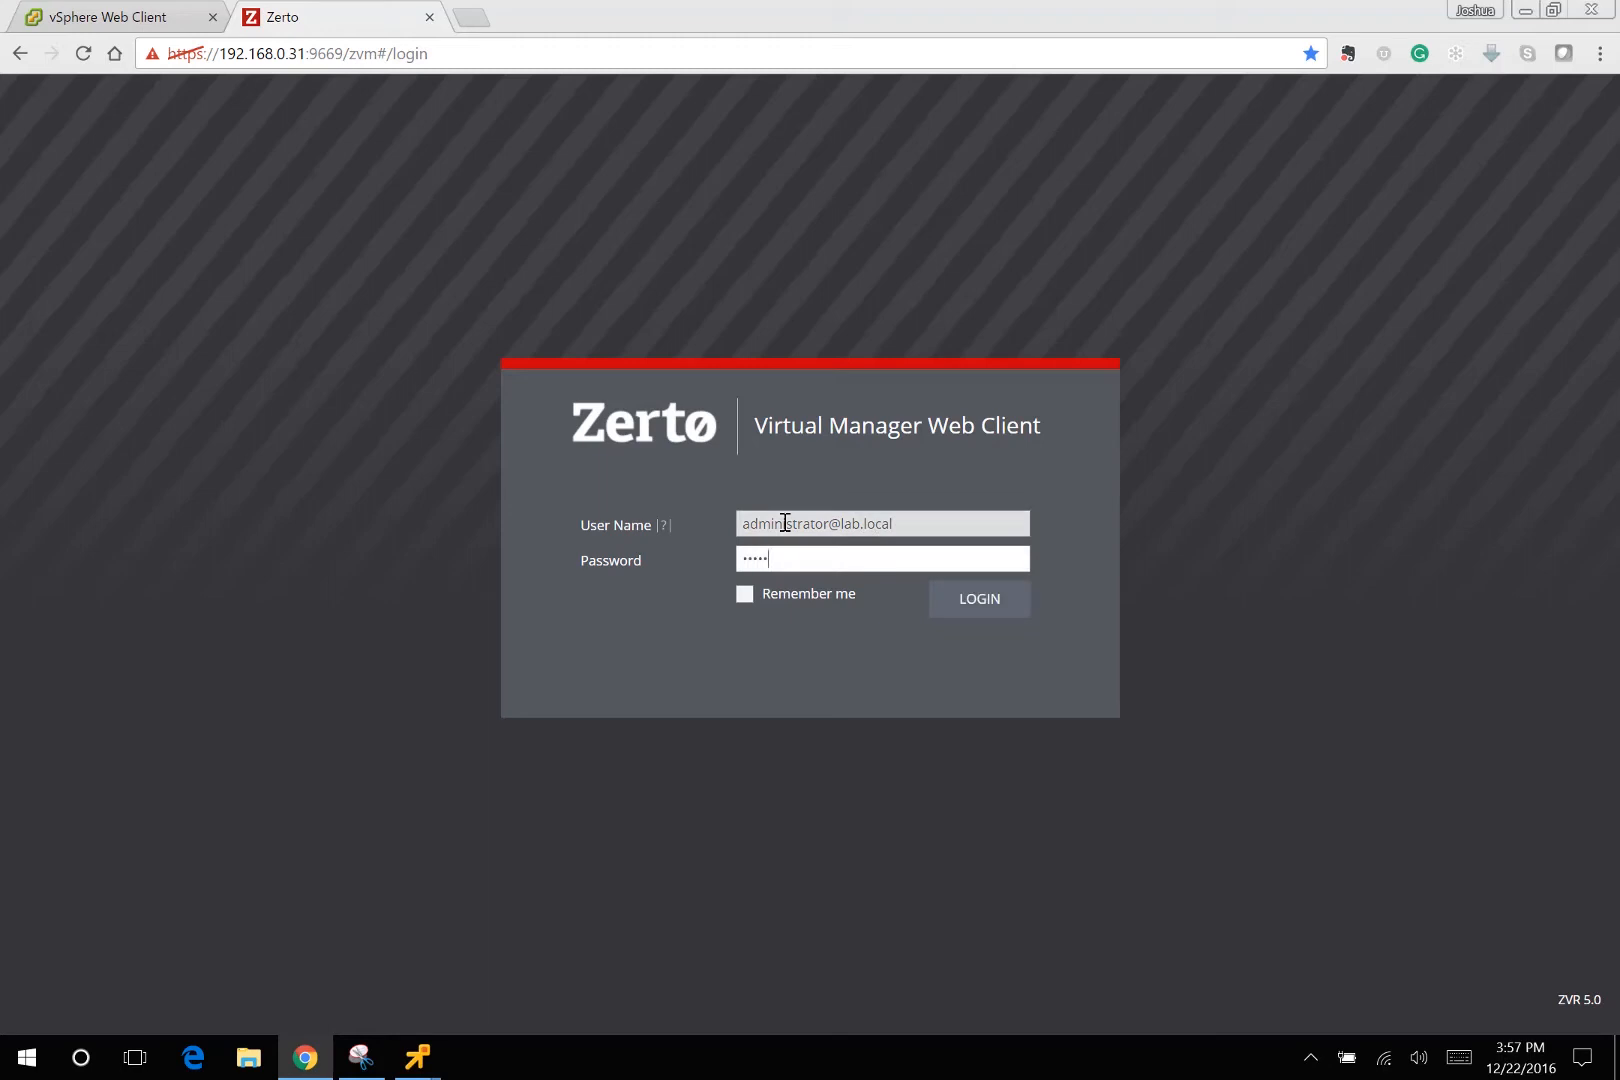
key(Return)
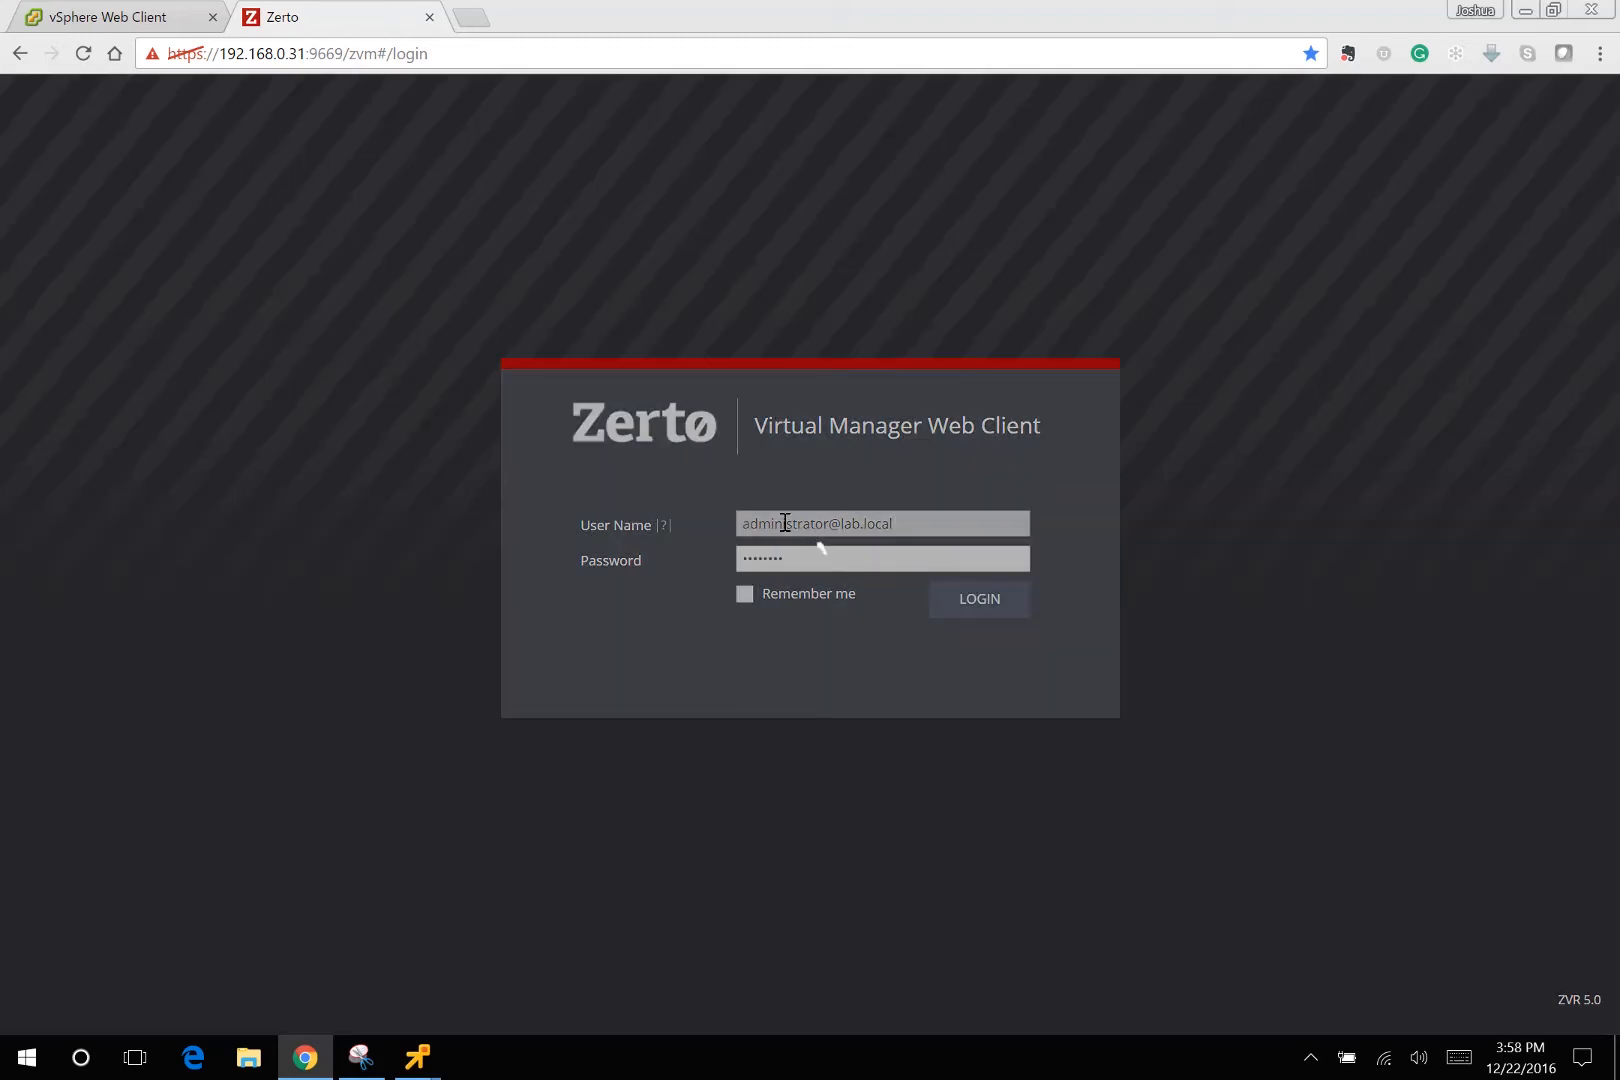
key(ctrl+v)
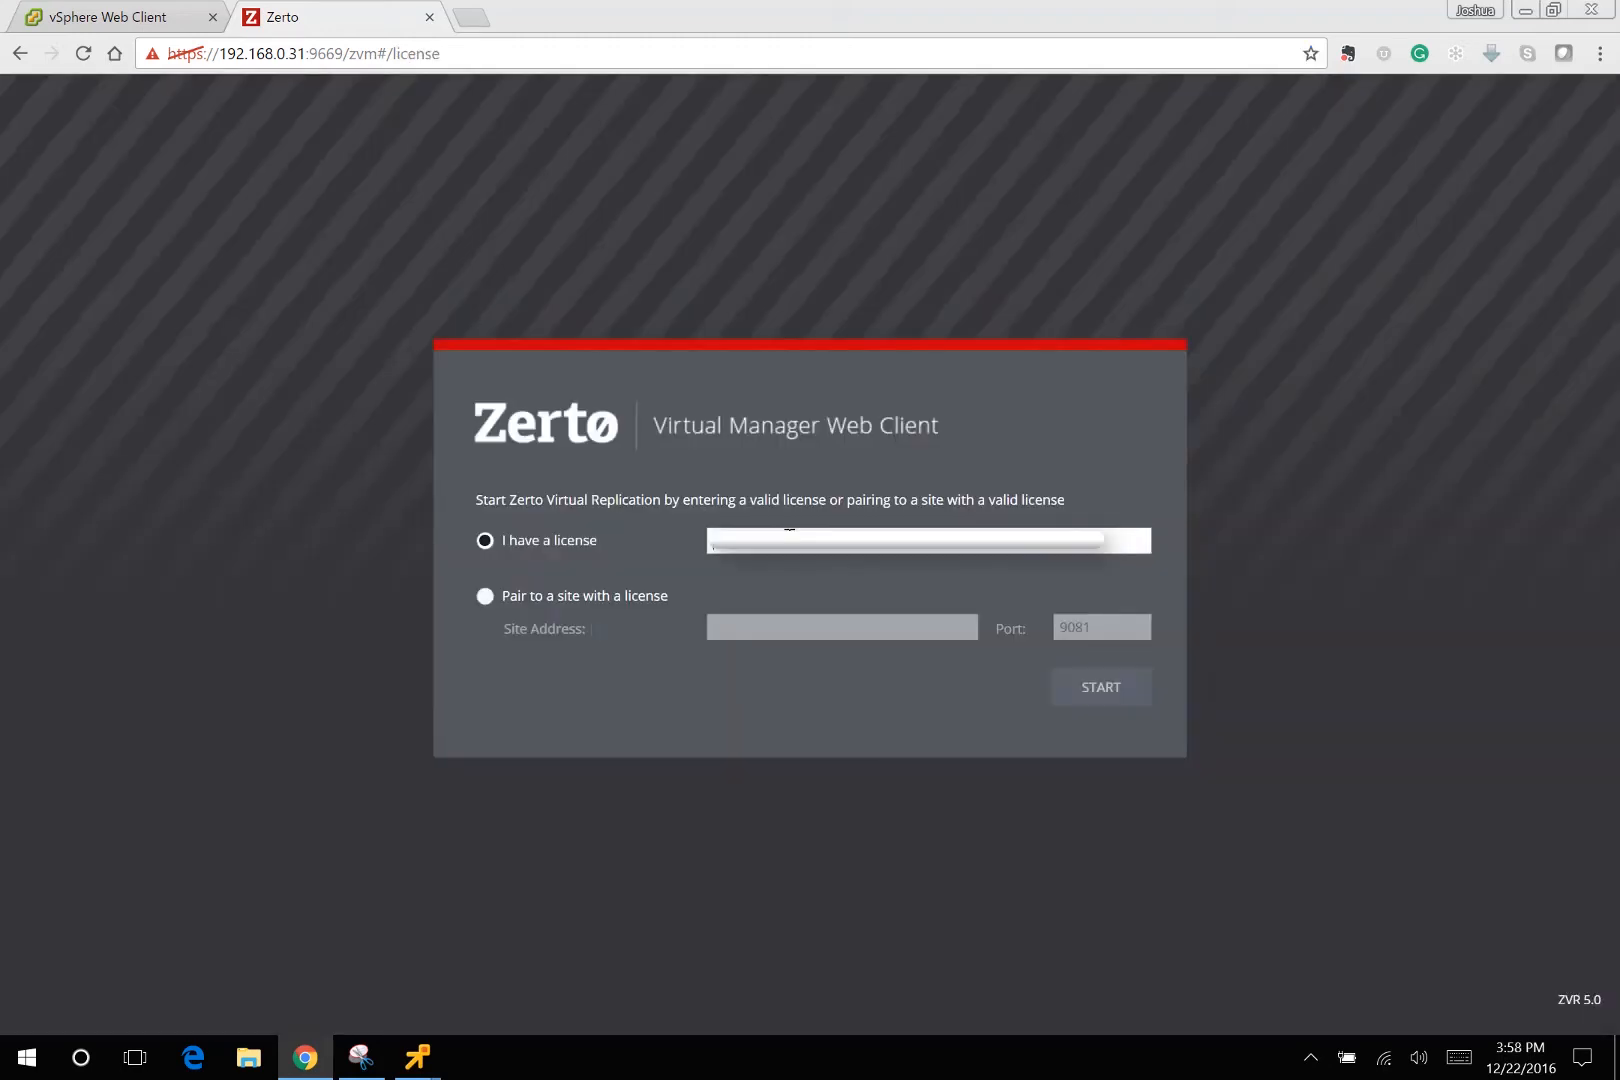
click(1114, 690)
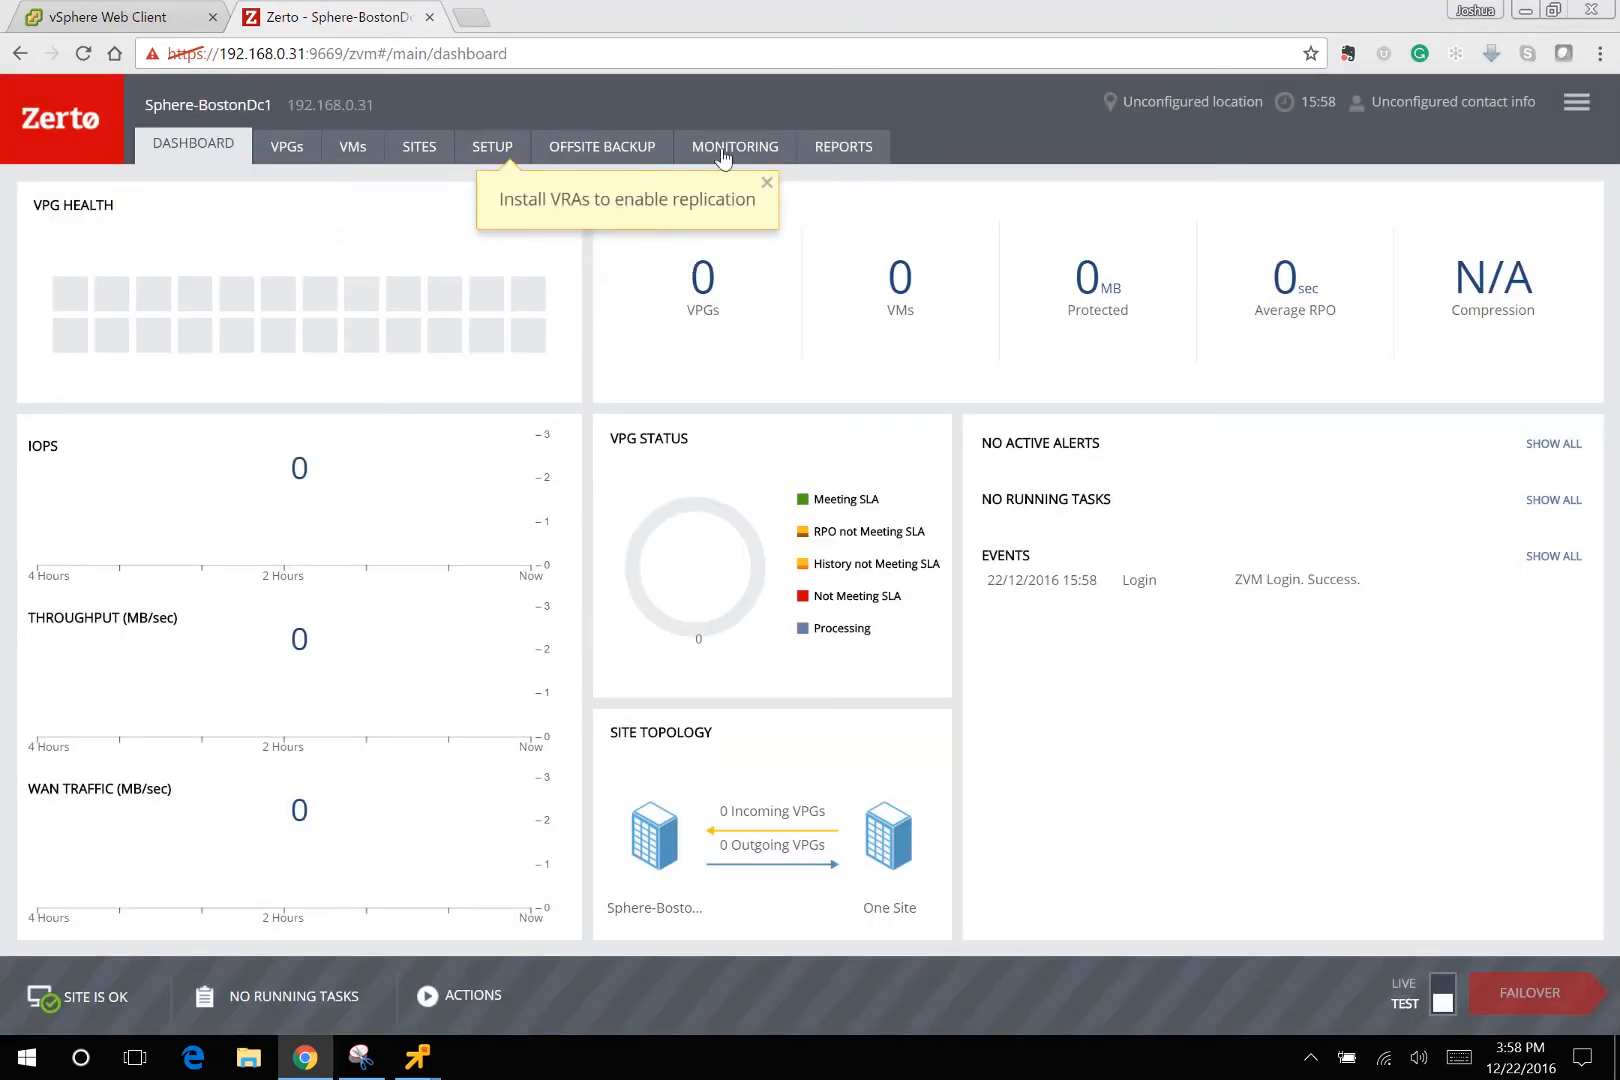
Pair this site with the remote Zerto manager at 192.168.0.32.
click(425, 147)
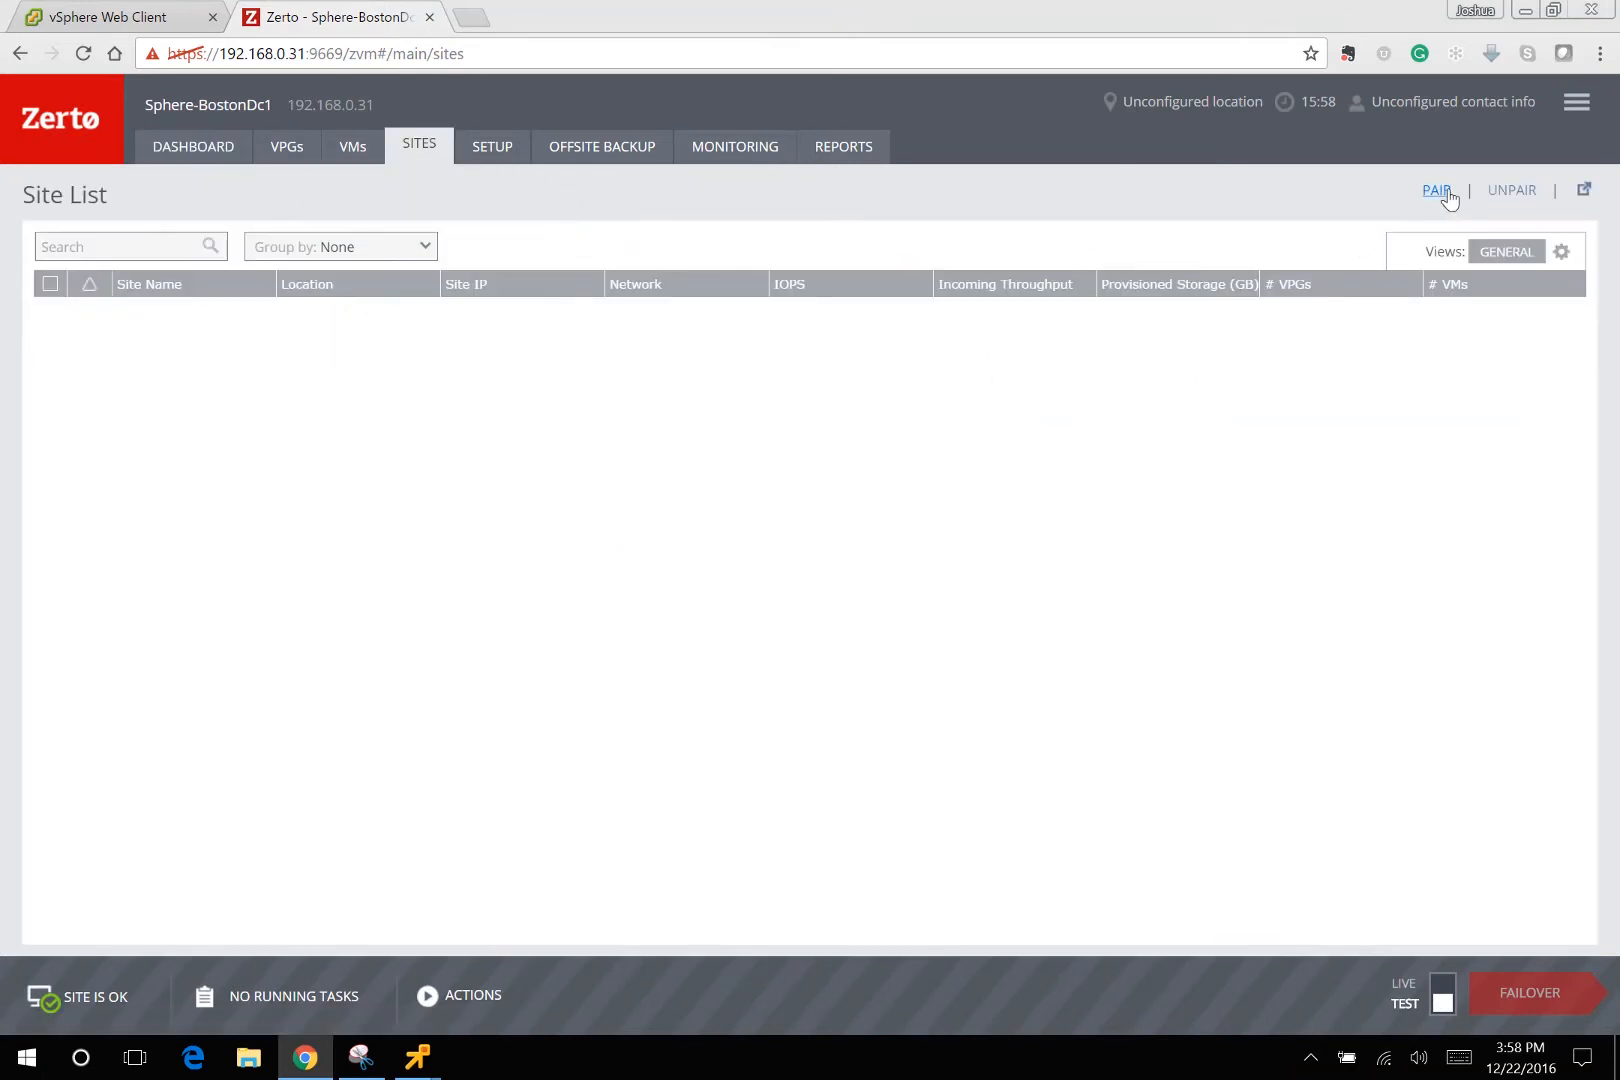
click(1441, 191)
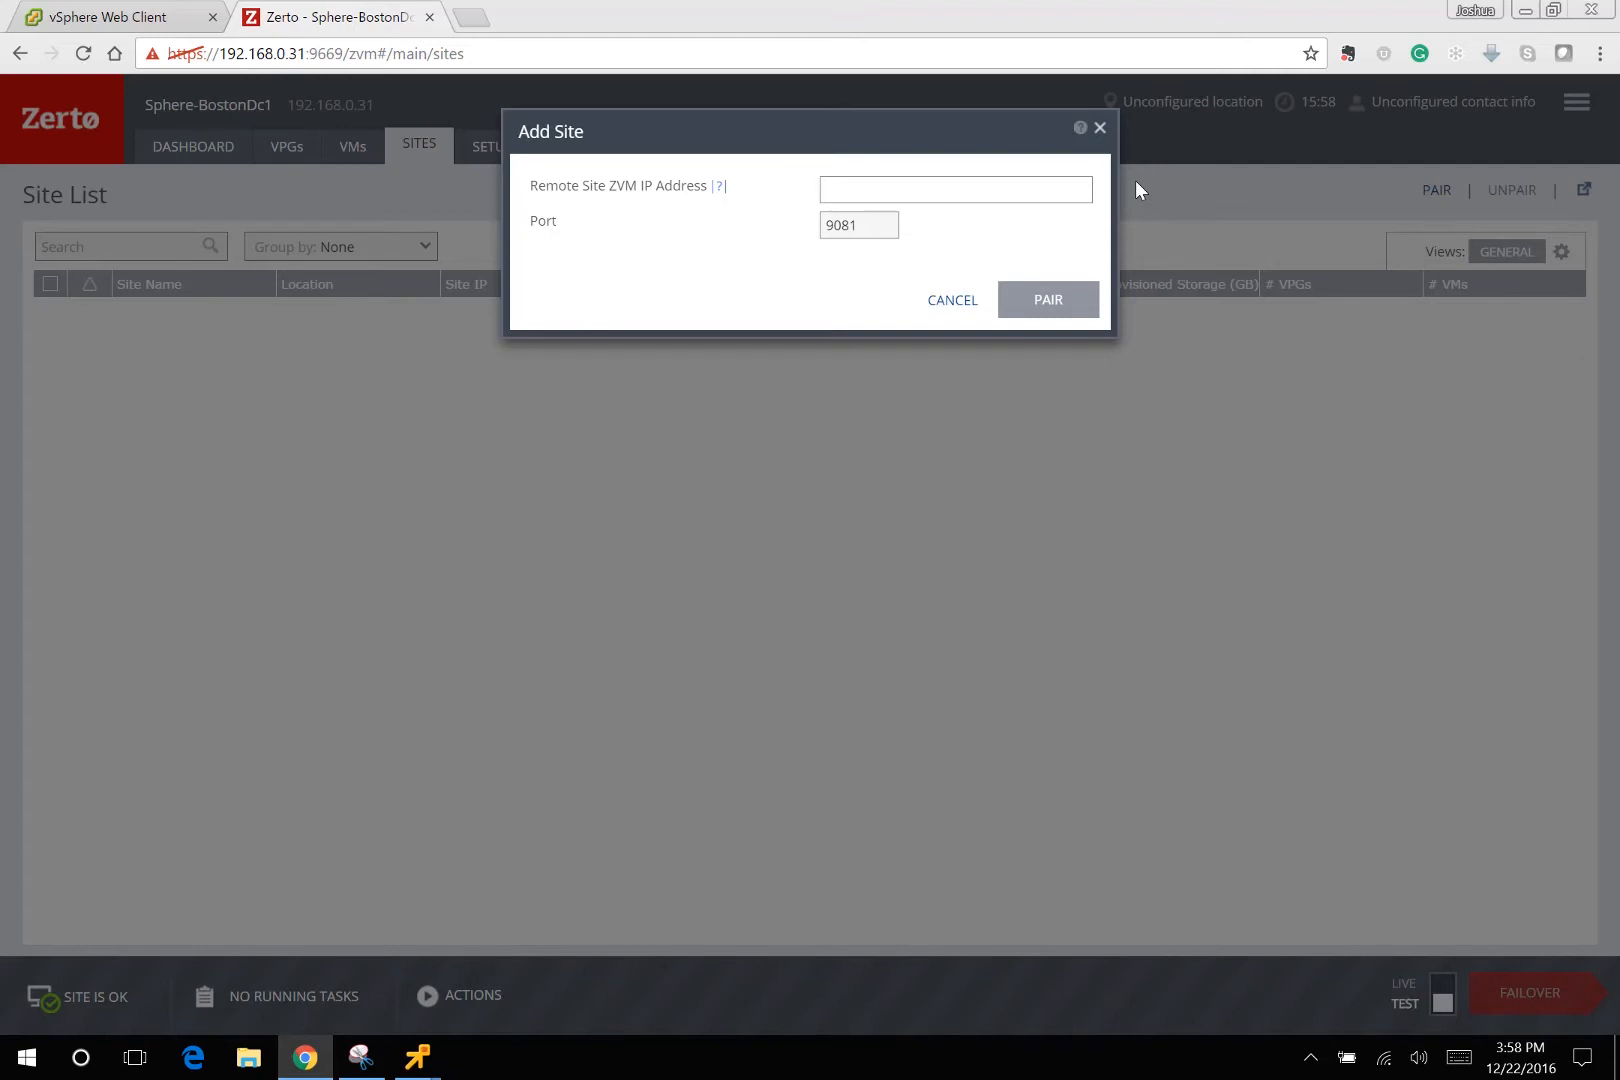
text(192.168.0)
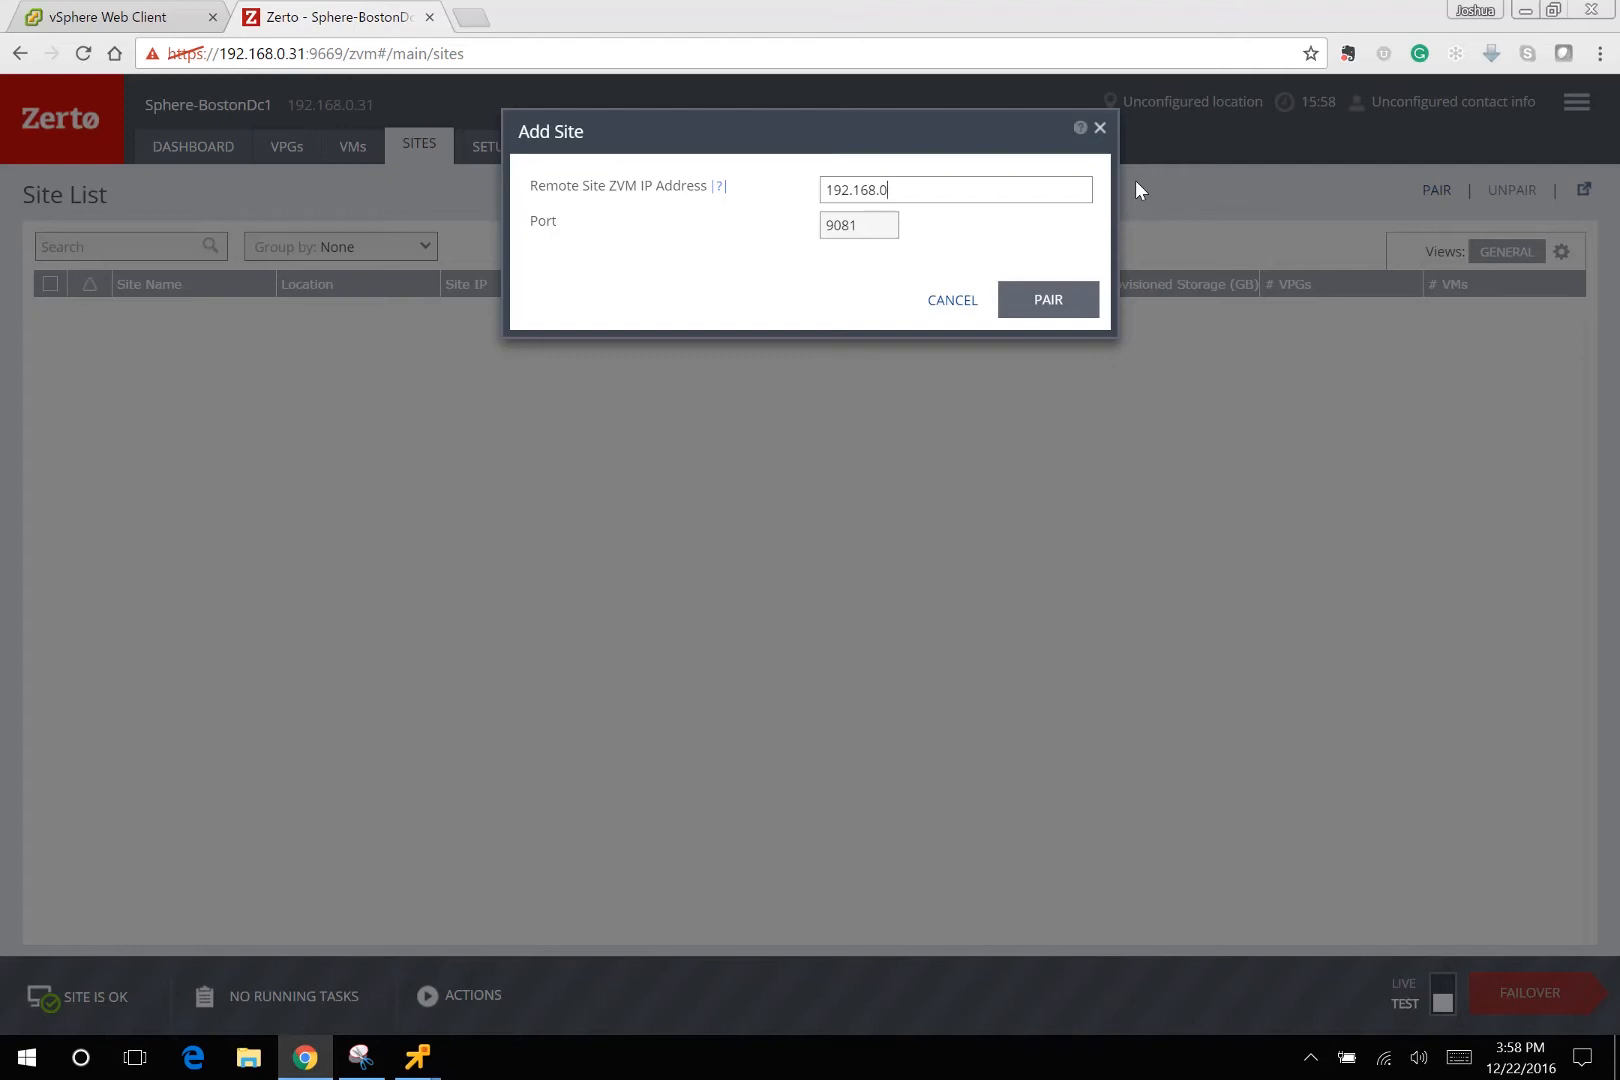
text(.32)
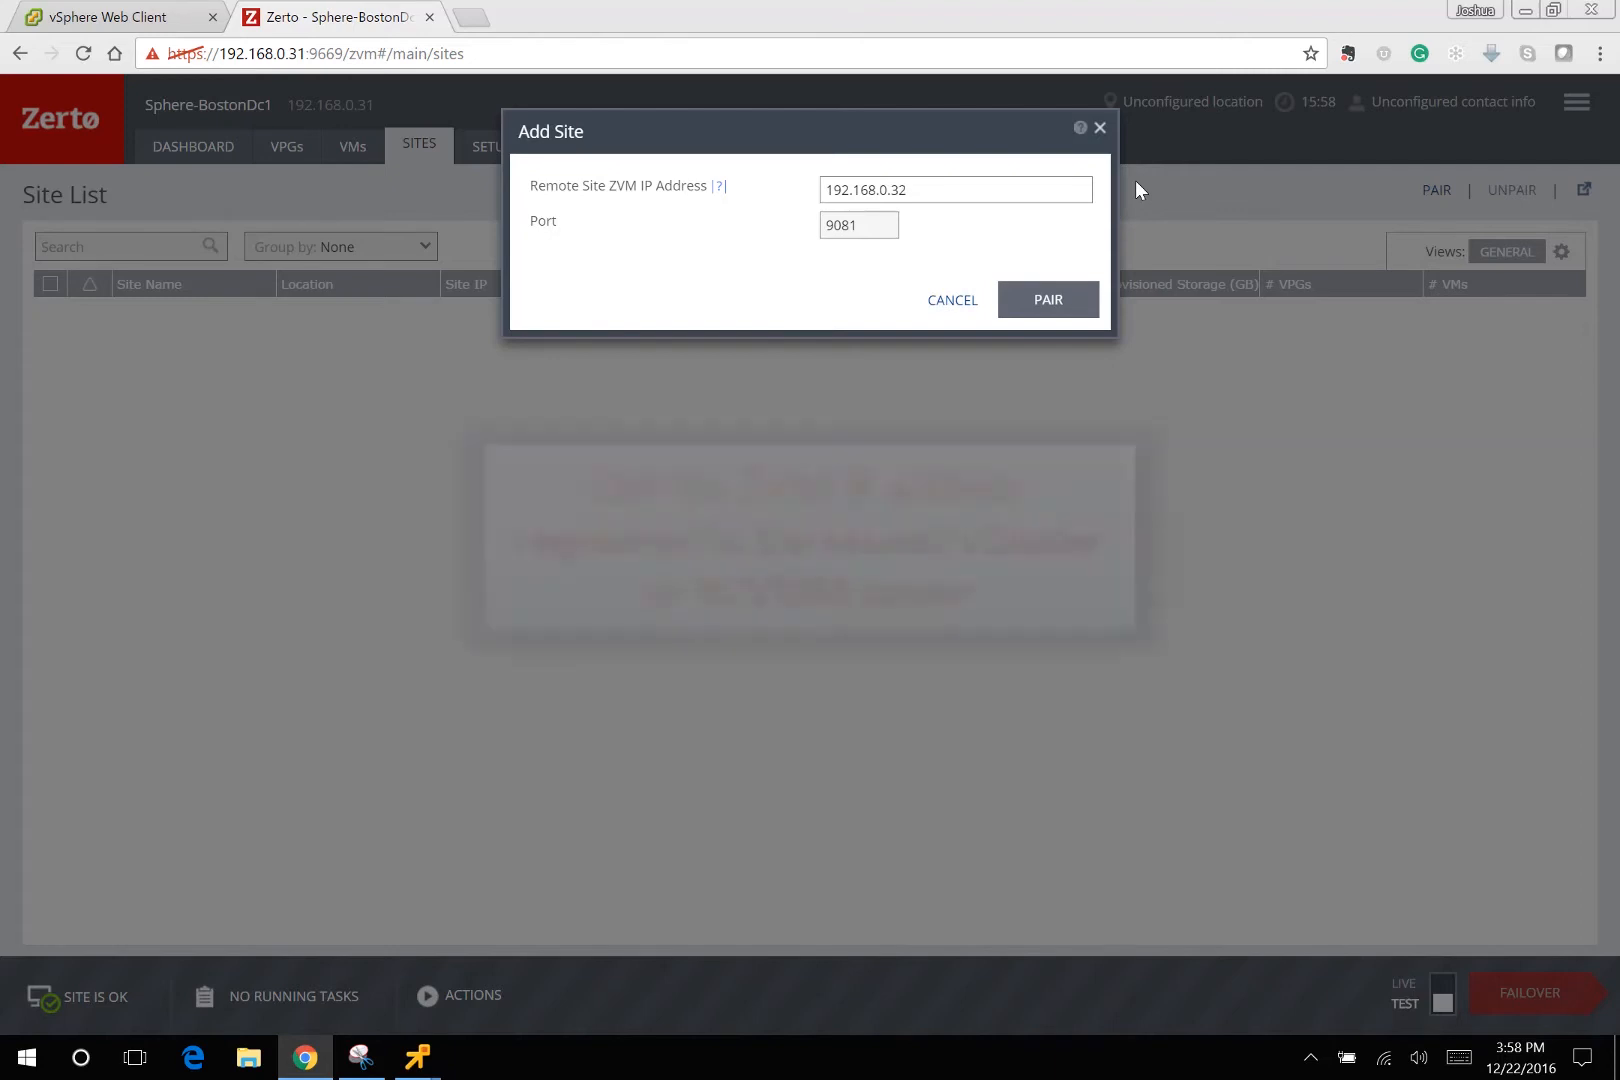
click(1048, 300)
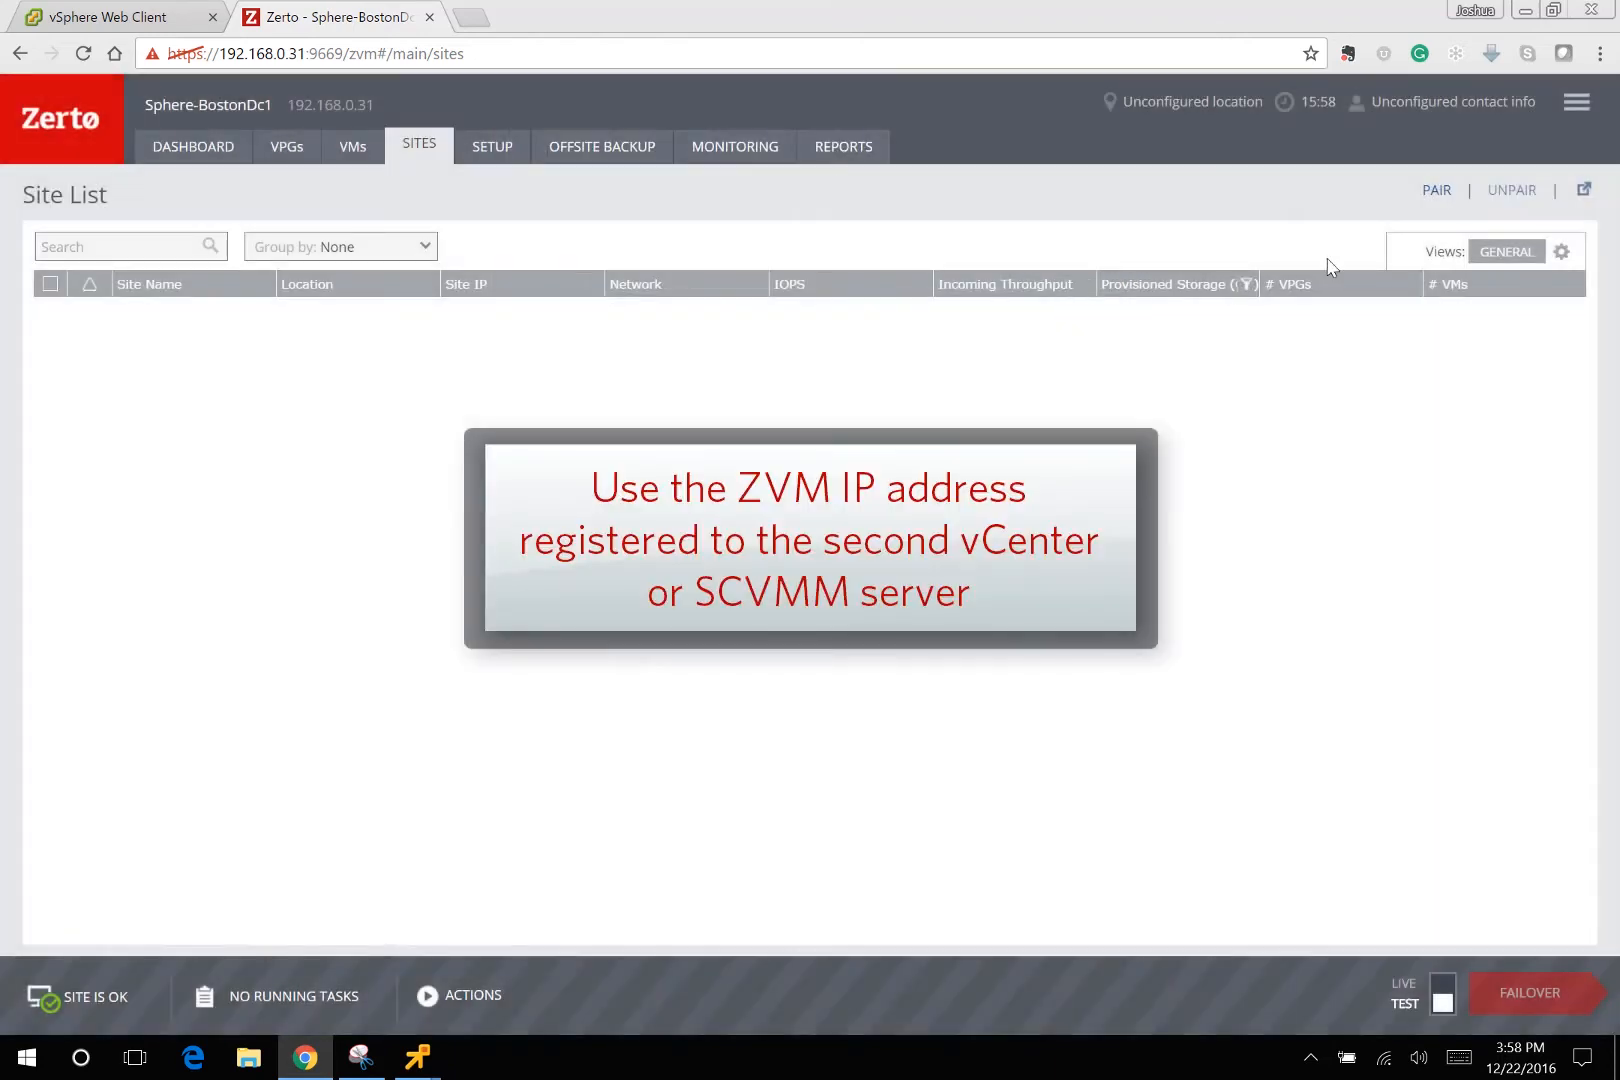
Pair a second remote Zerto manager at 192.168.0.33.
click(1437, 190)
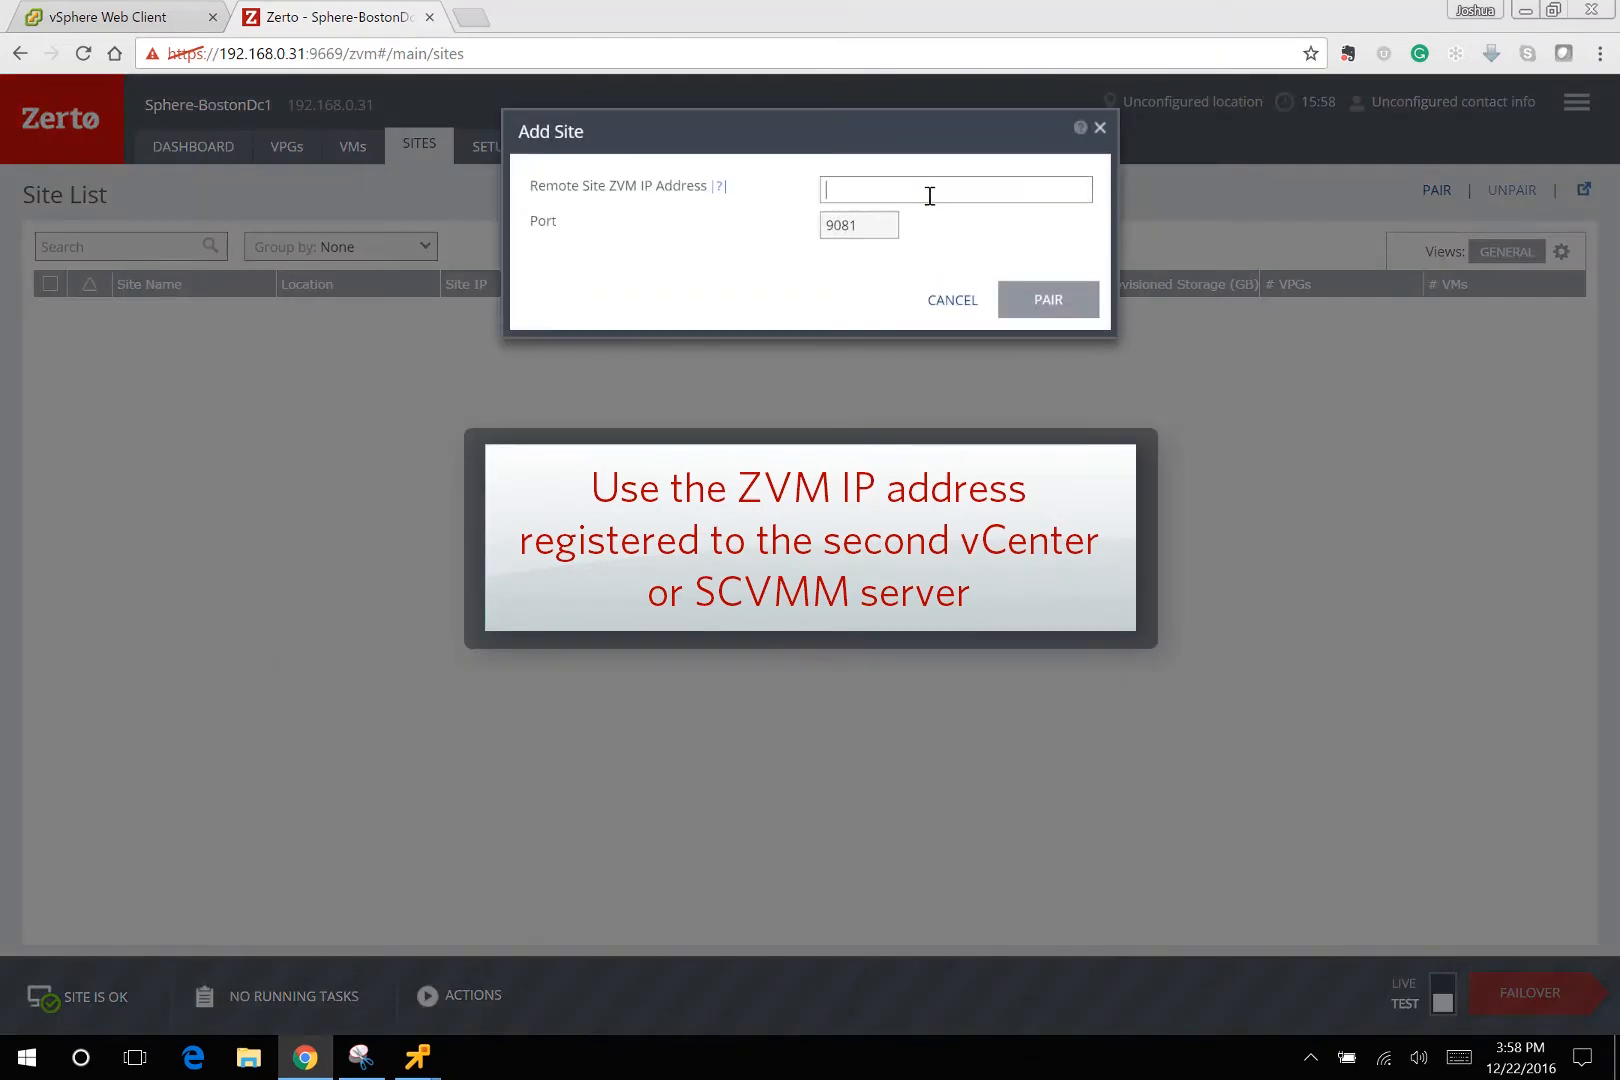
text(192.168.0)
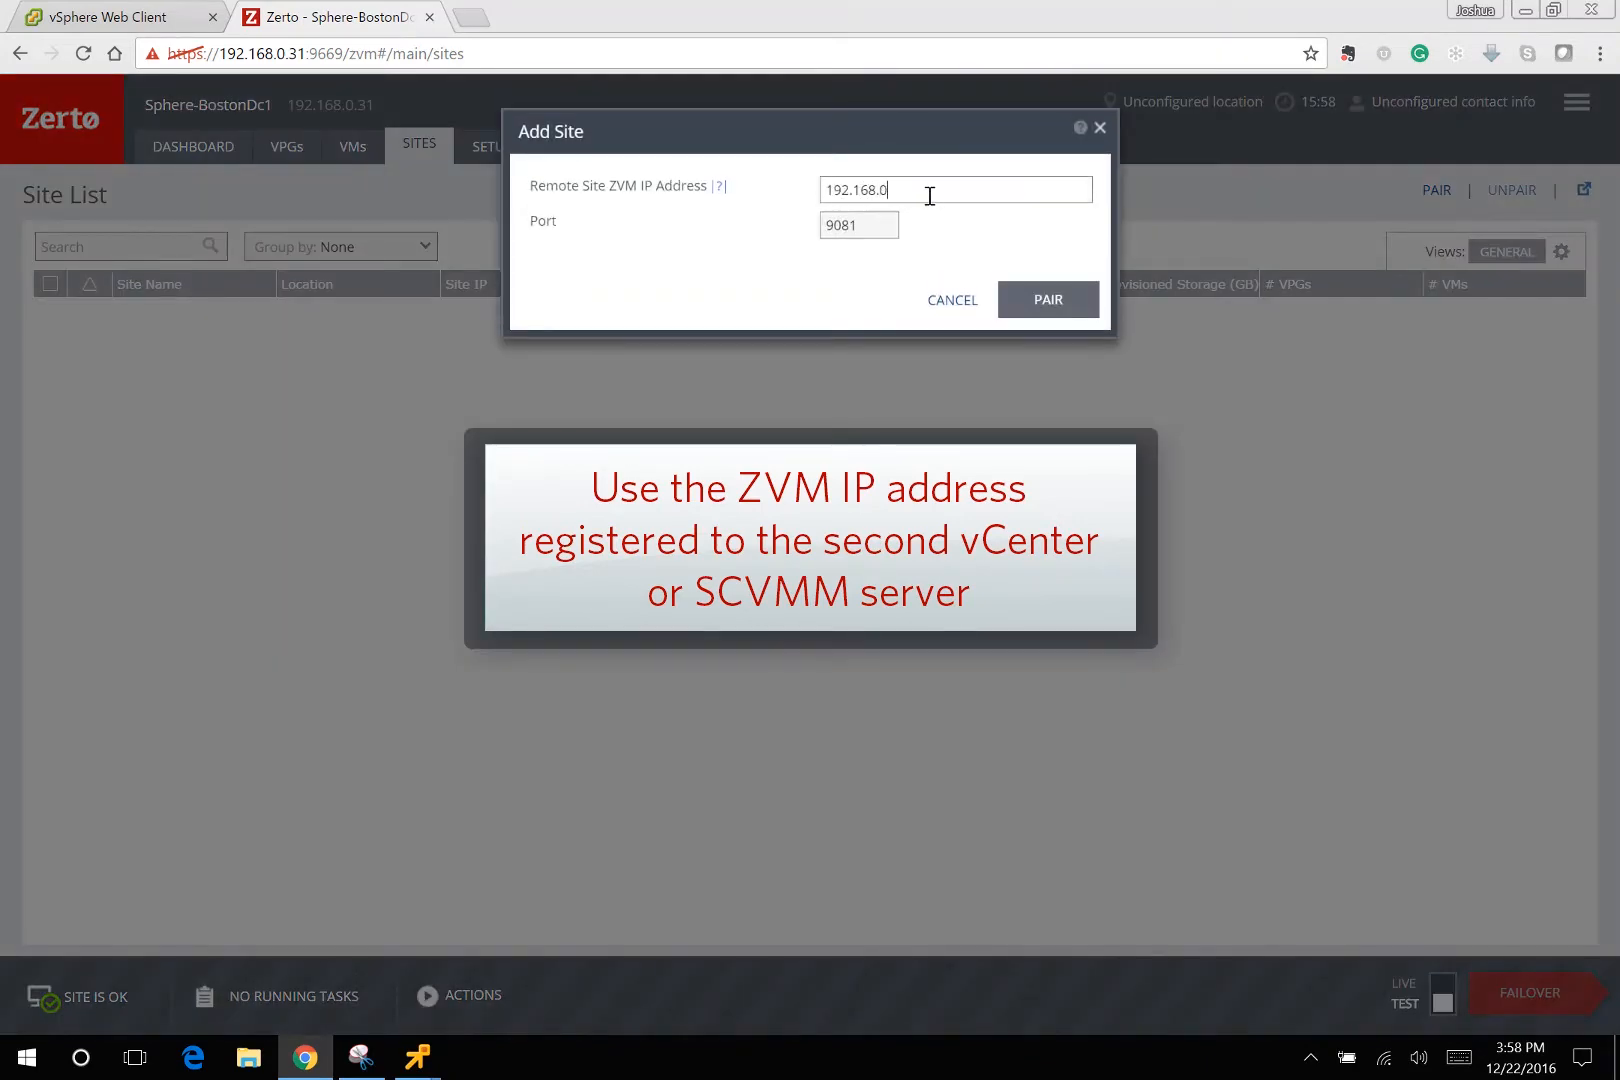
text(.32)
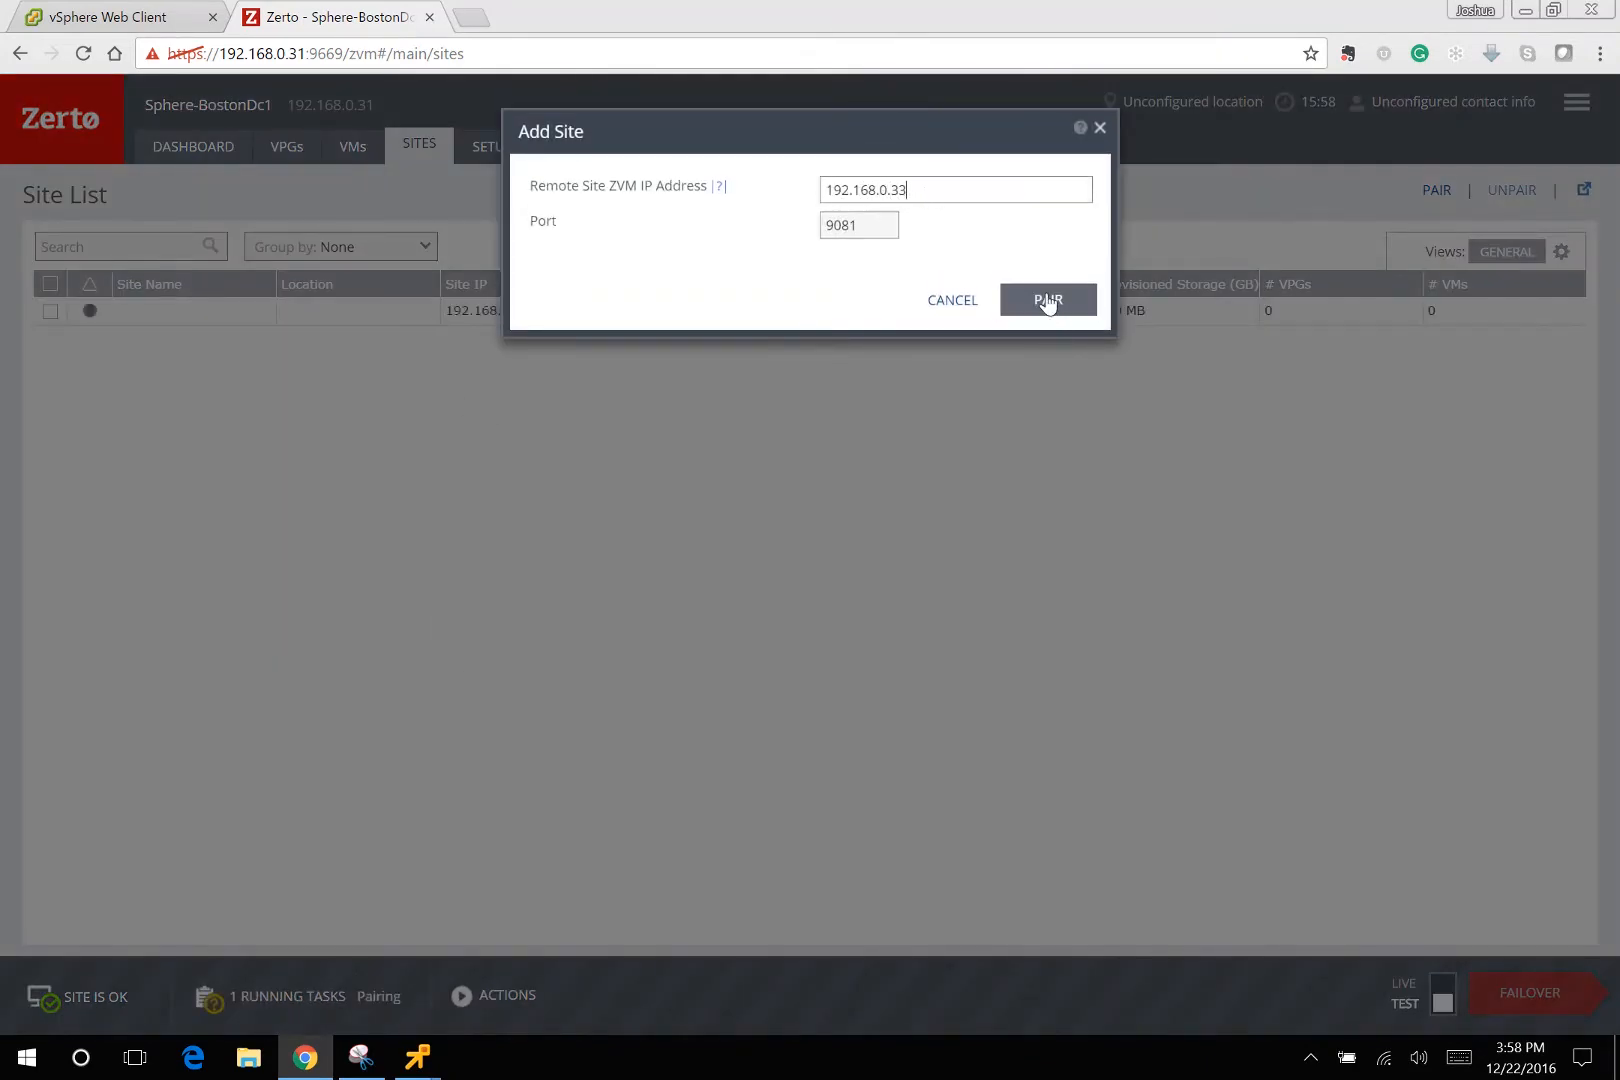
click(1044, 300)
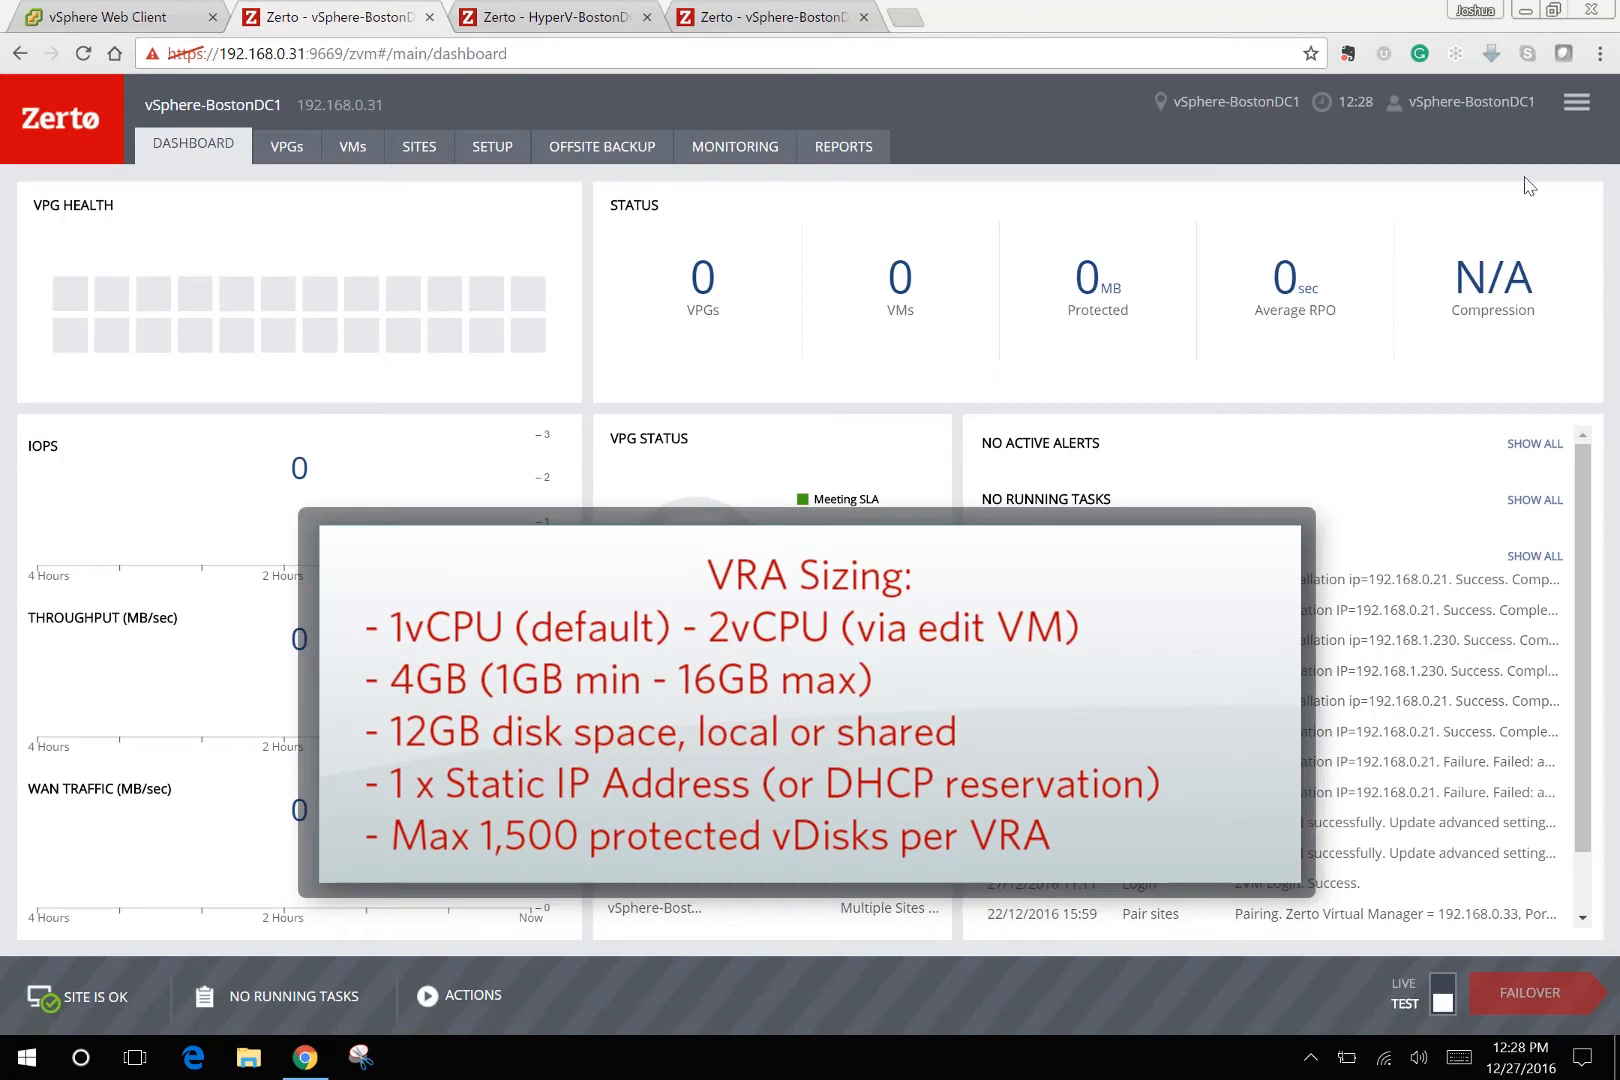
Start a new VRA on host 192.168.0.11 using the host root credentials.
click(505, 155)
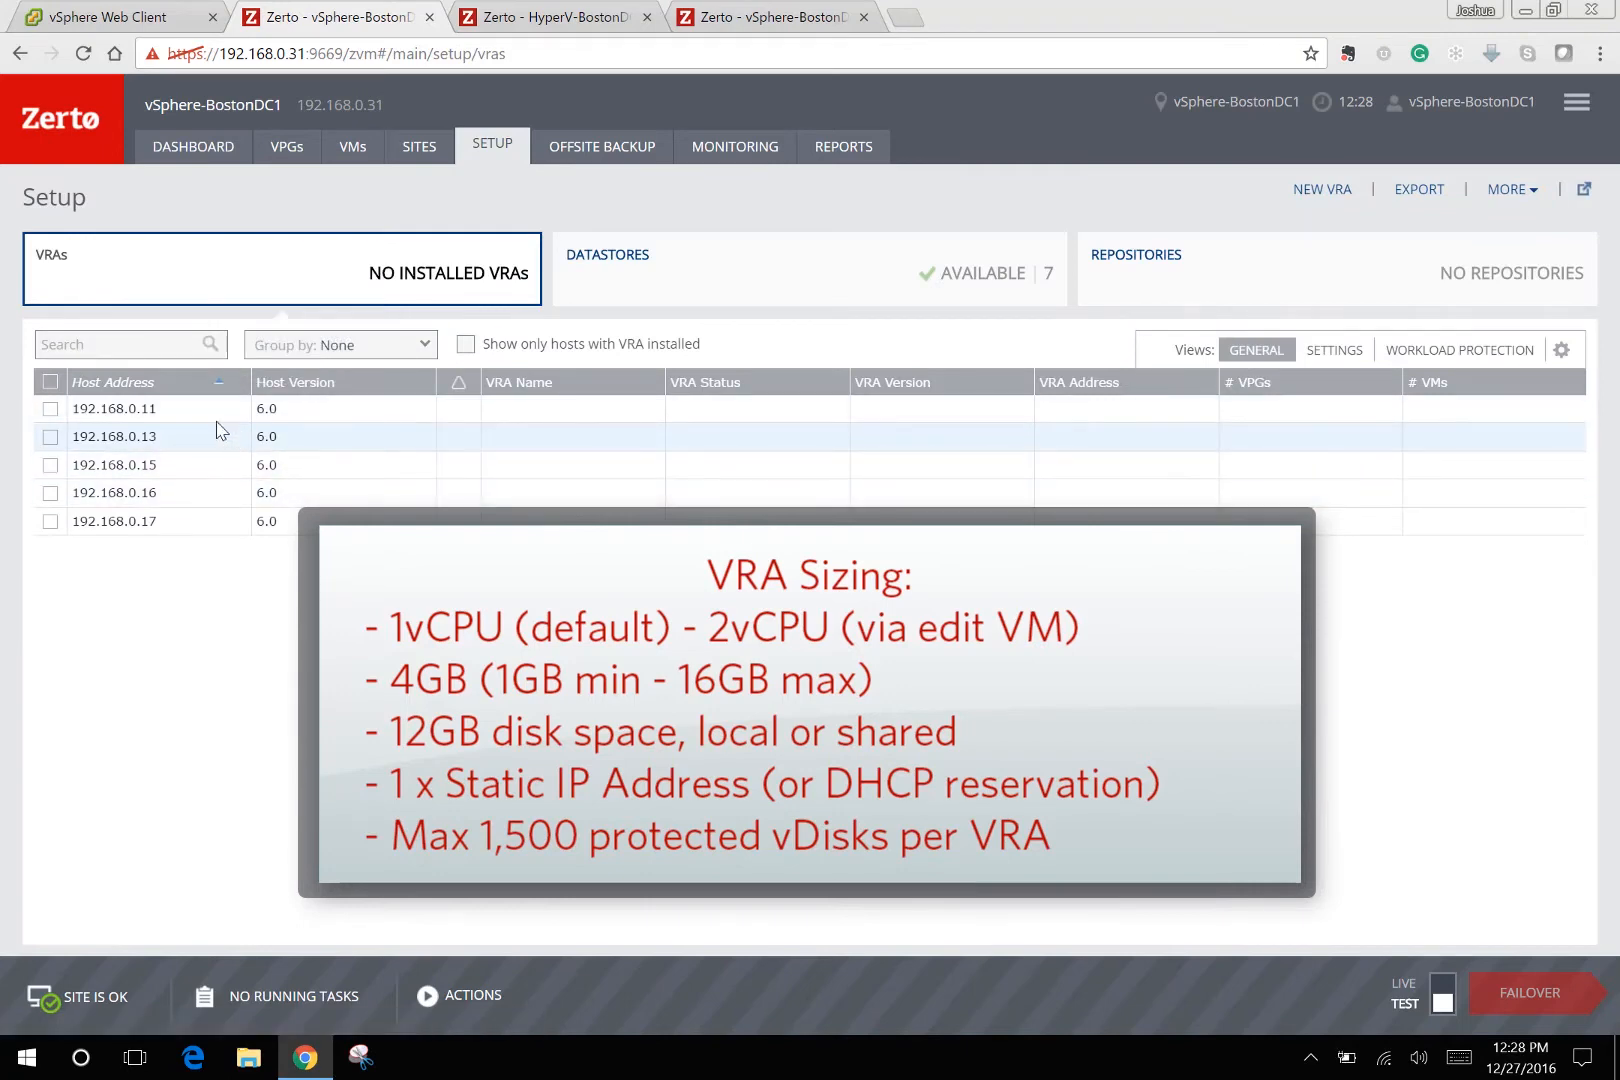
click(50, 409)
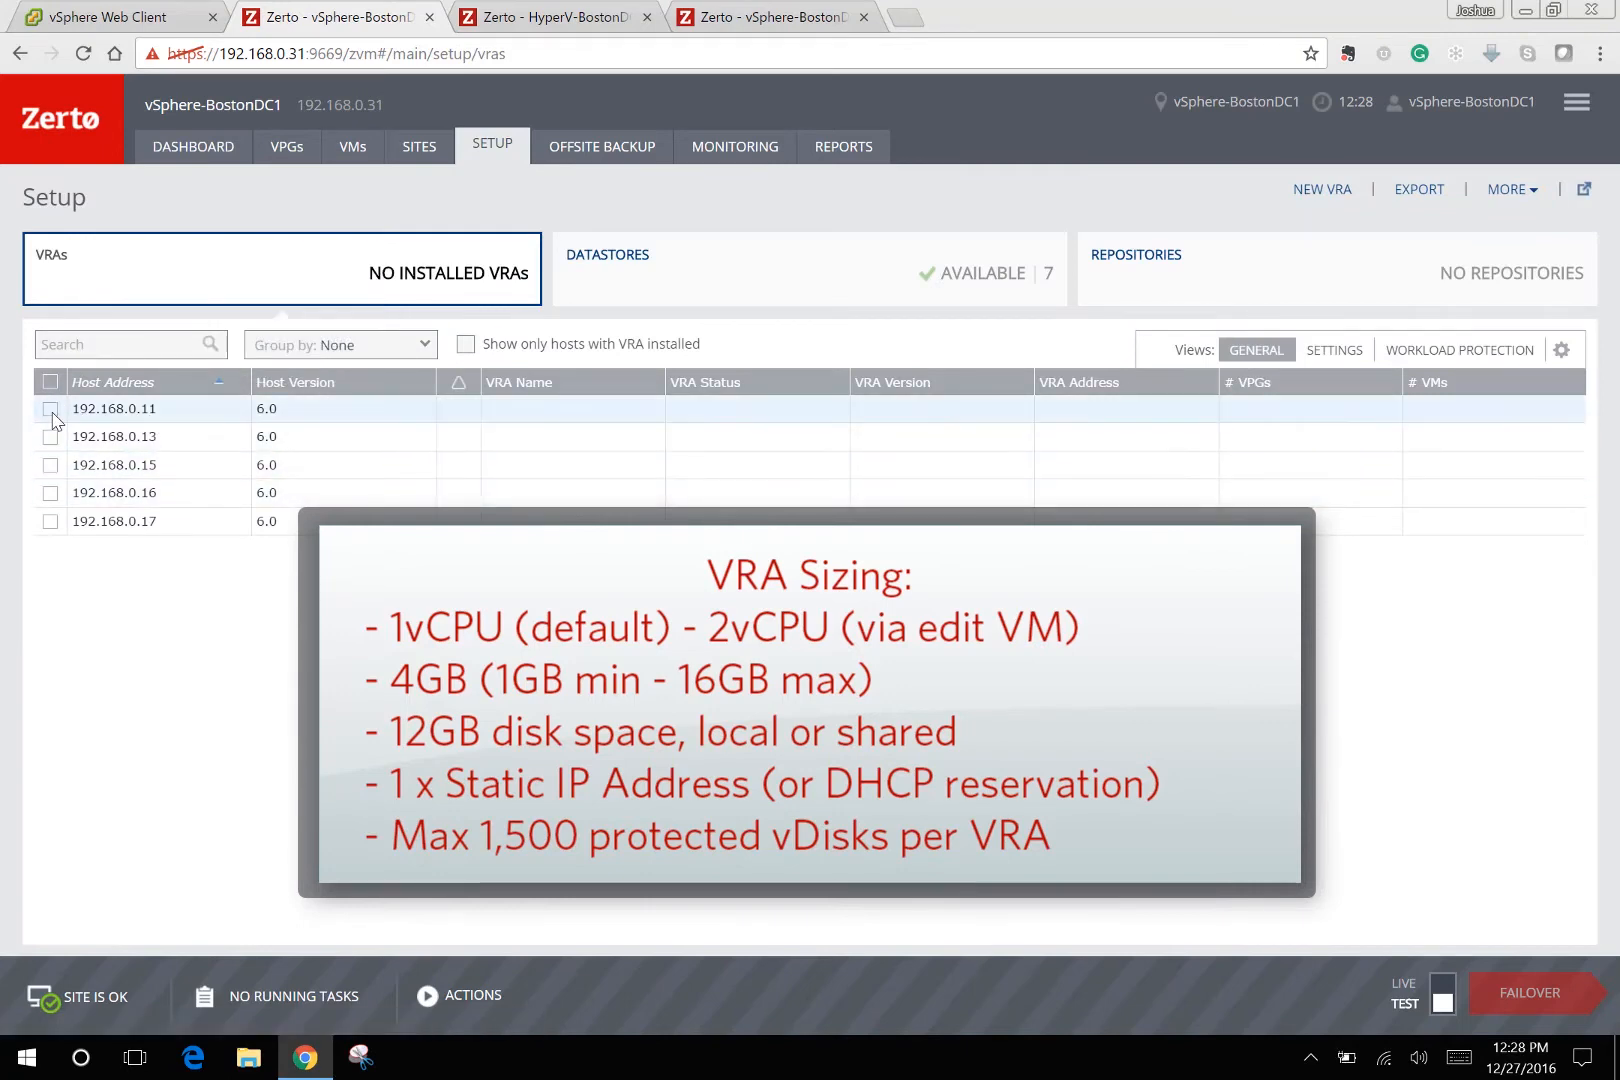
click(1330, 191)
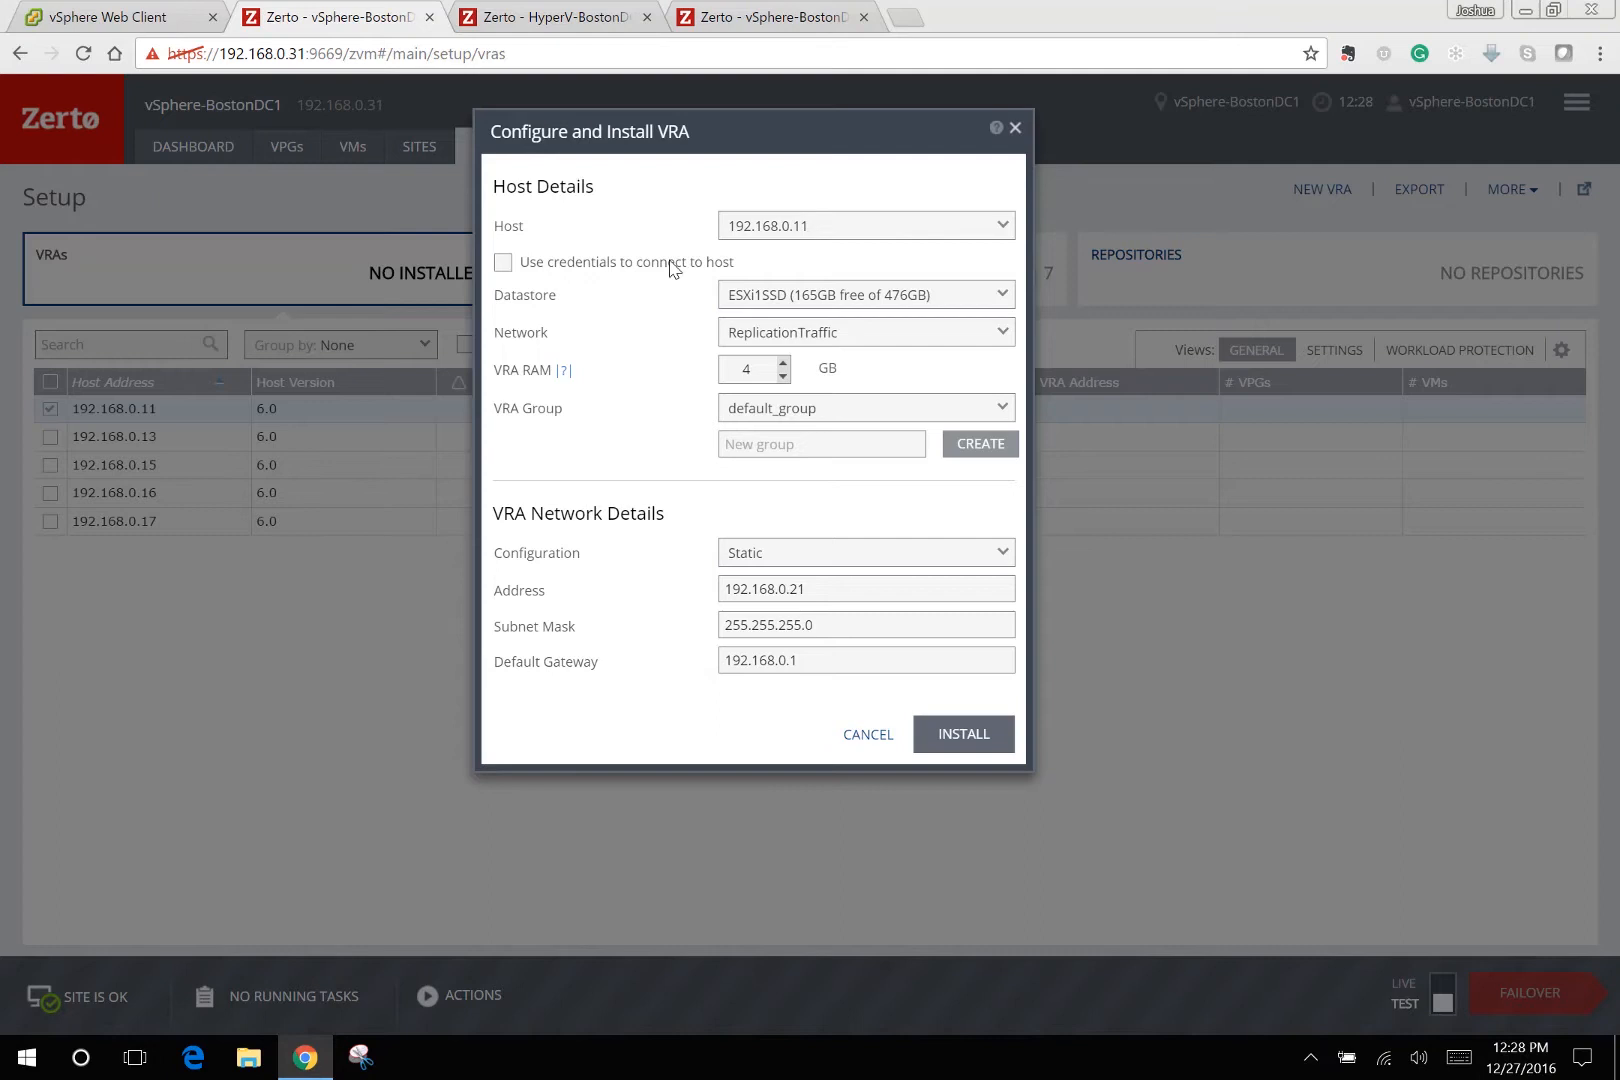
click(670, 264)
click(749, 295)
text(••)
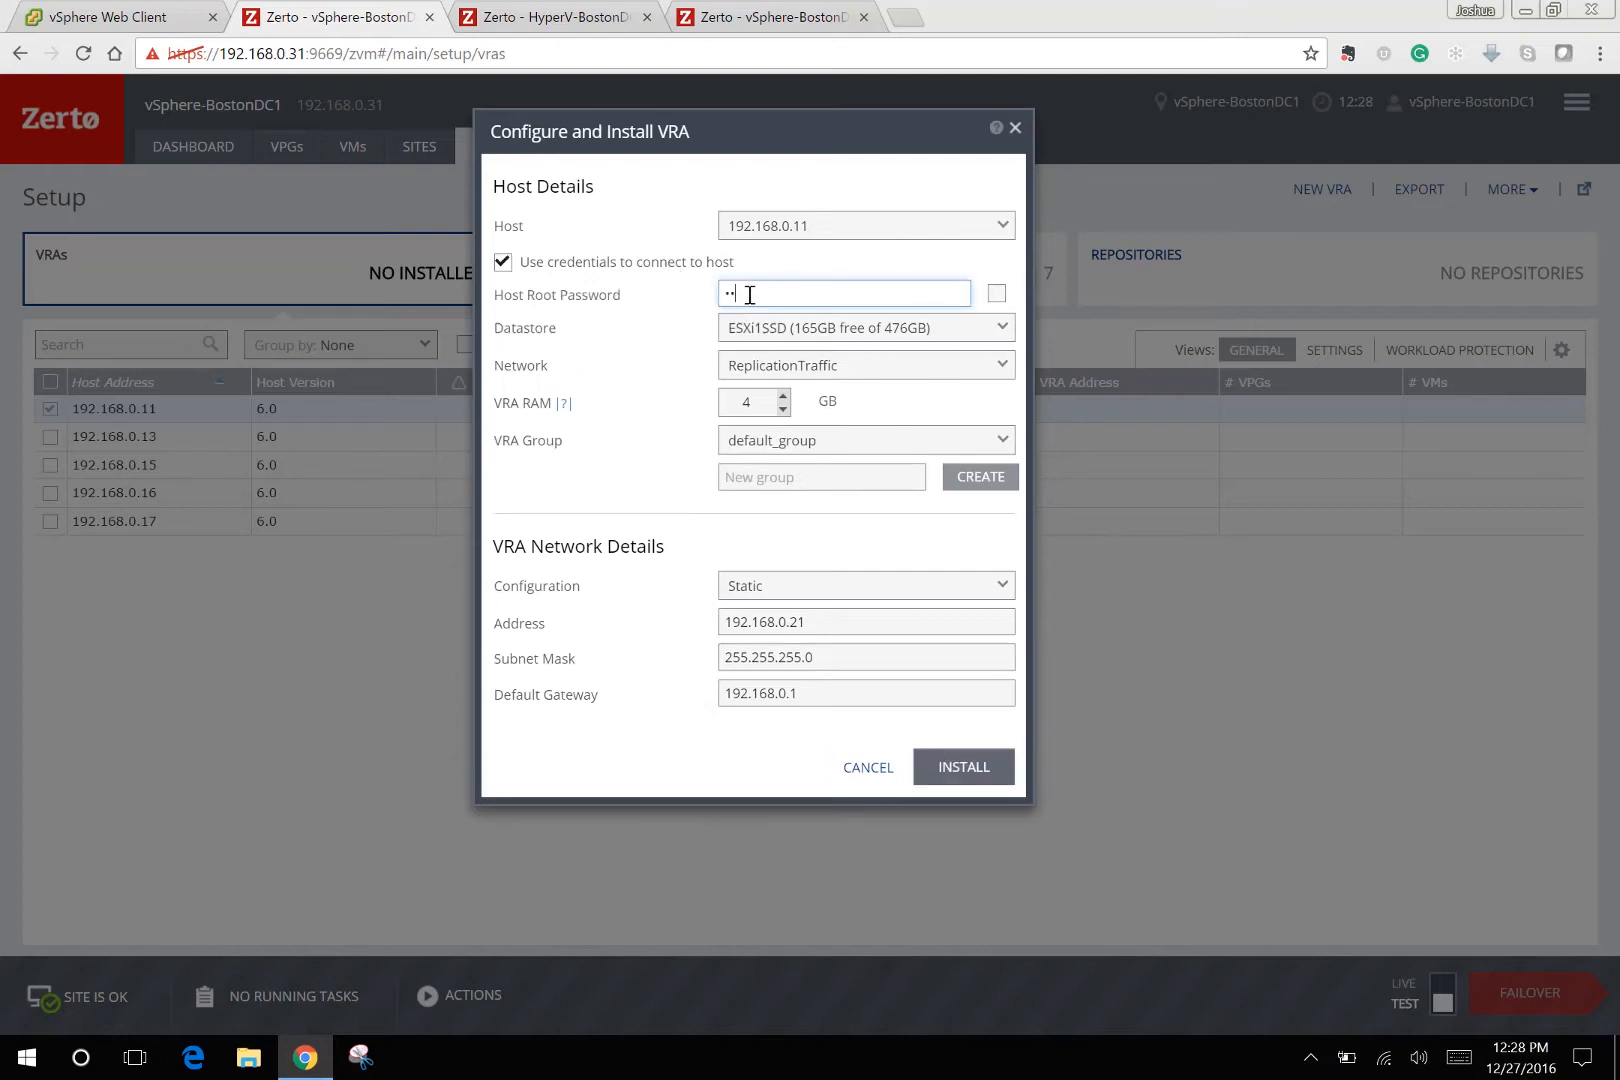
text(••••••)
Install the VRA with datastore ESXi1SSD, network ReplicationTraffic, 4 GB RAM and static address 192.168.0.21.
click(835, 330)
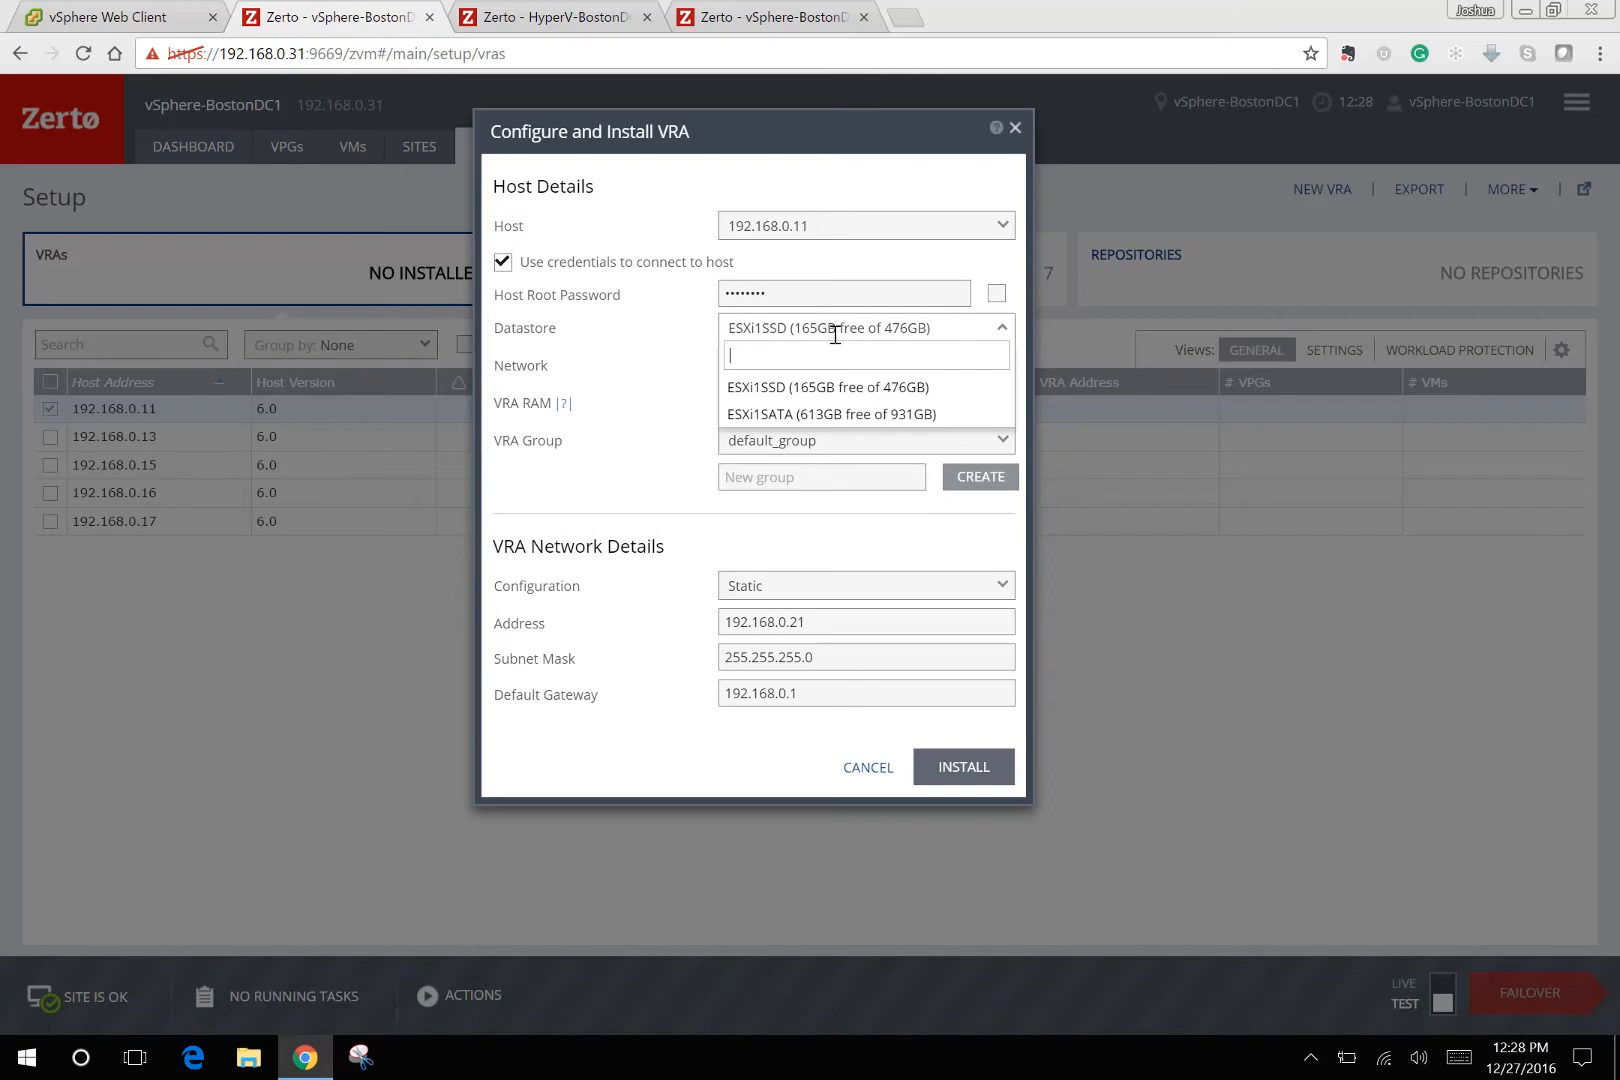
click(820, 390)
click(808, 366)
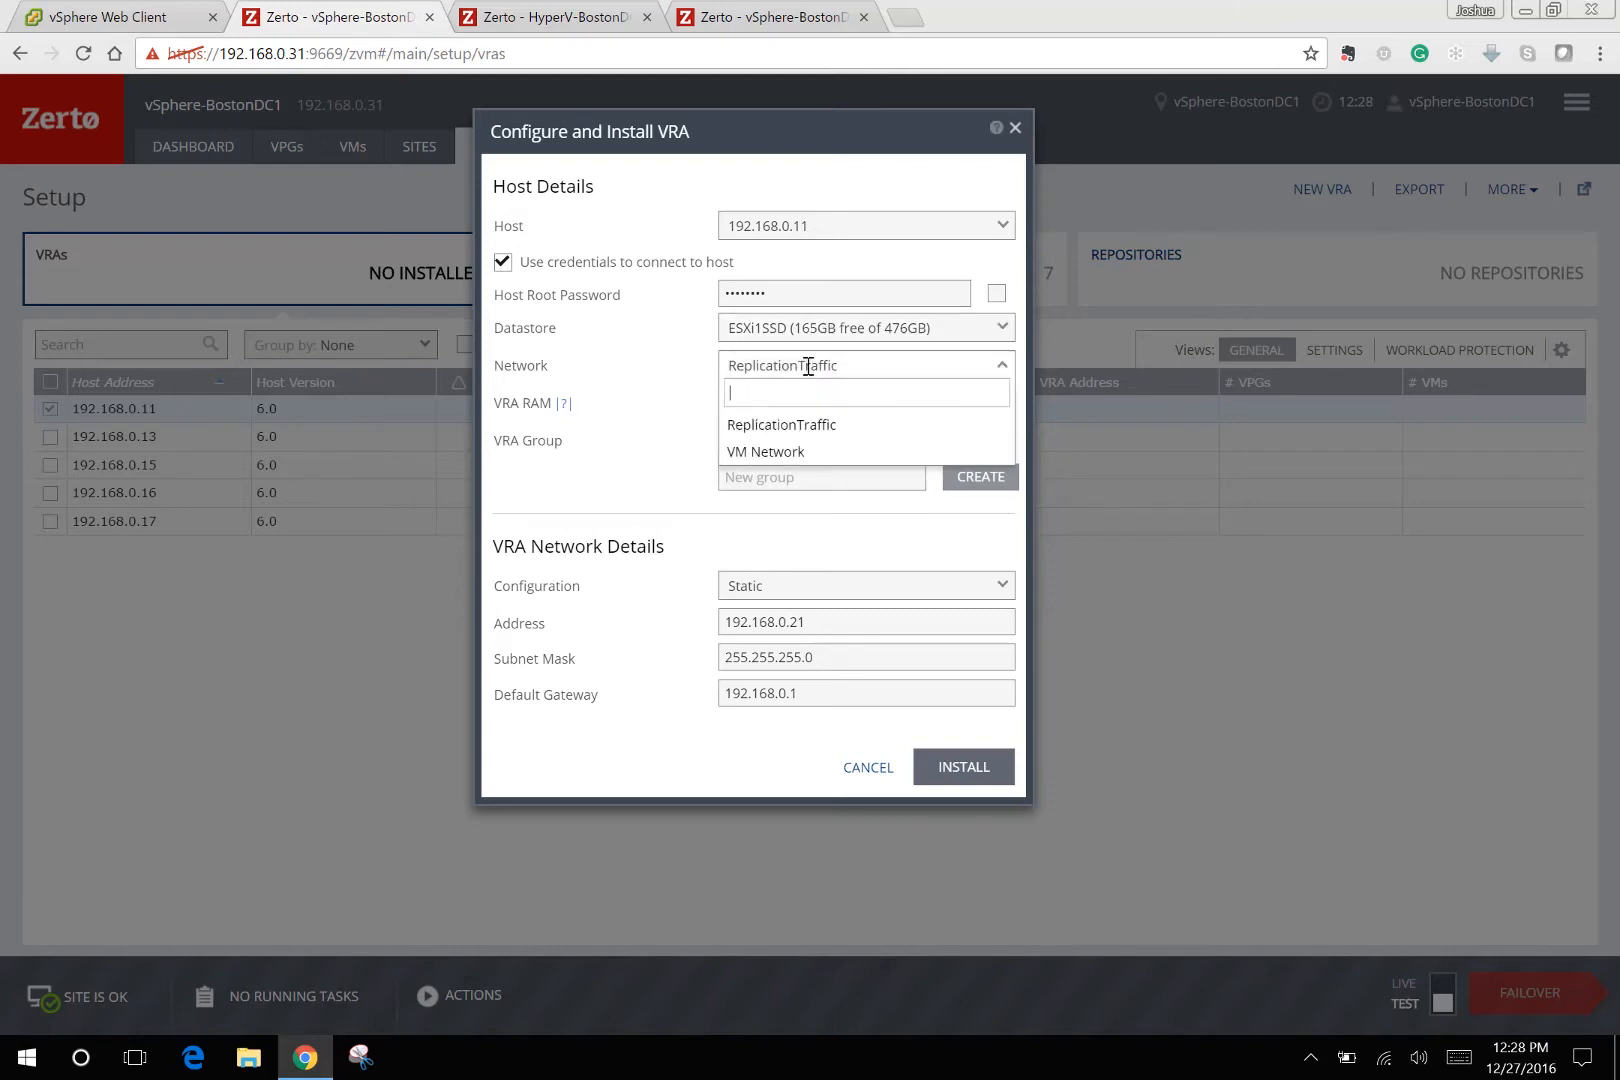
click(832, 427)
double_click(760, 400)
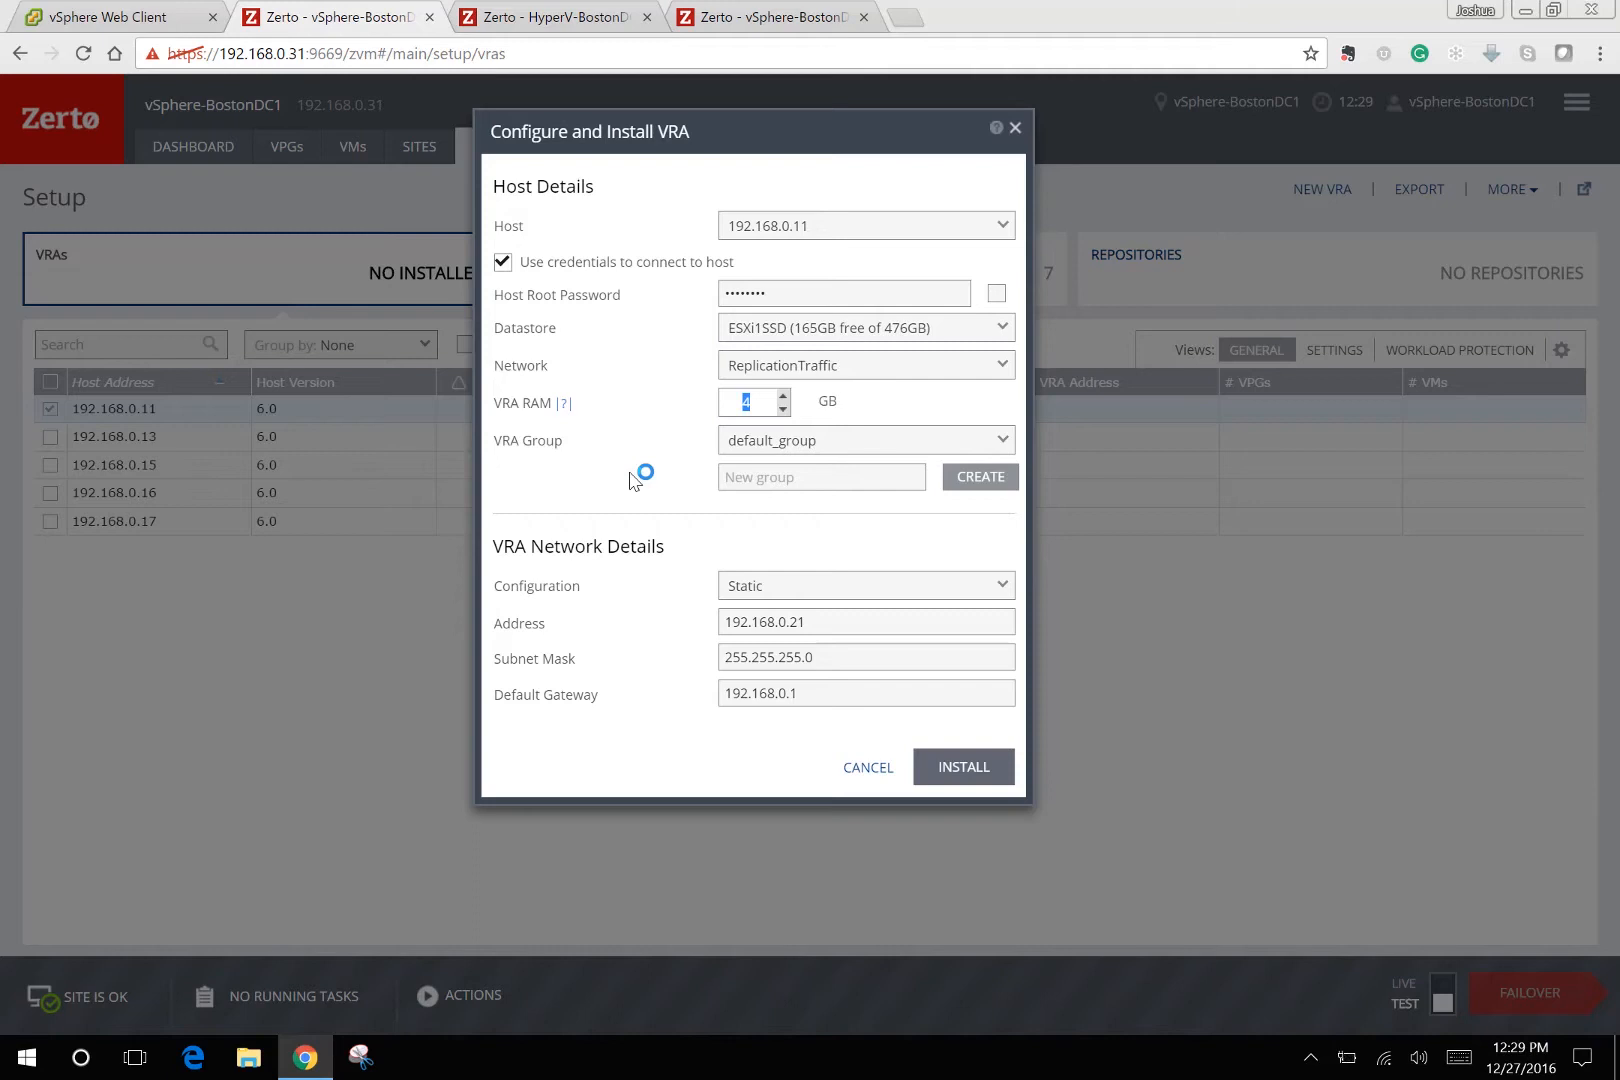
click(545, 474)
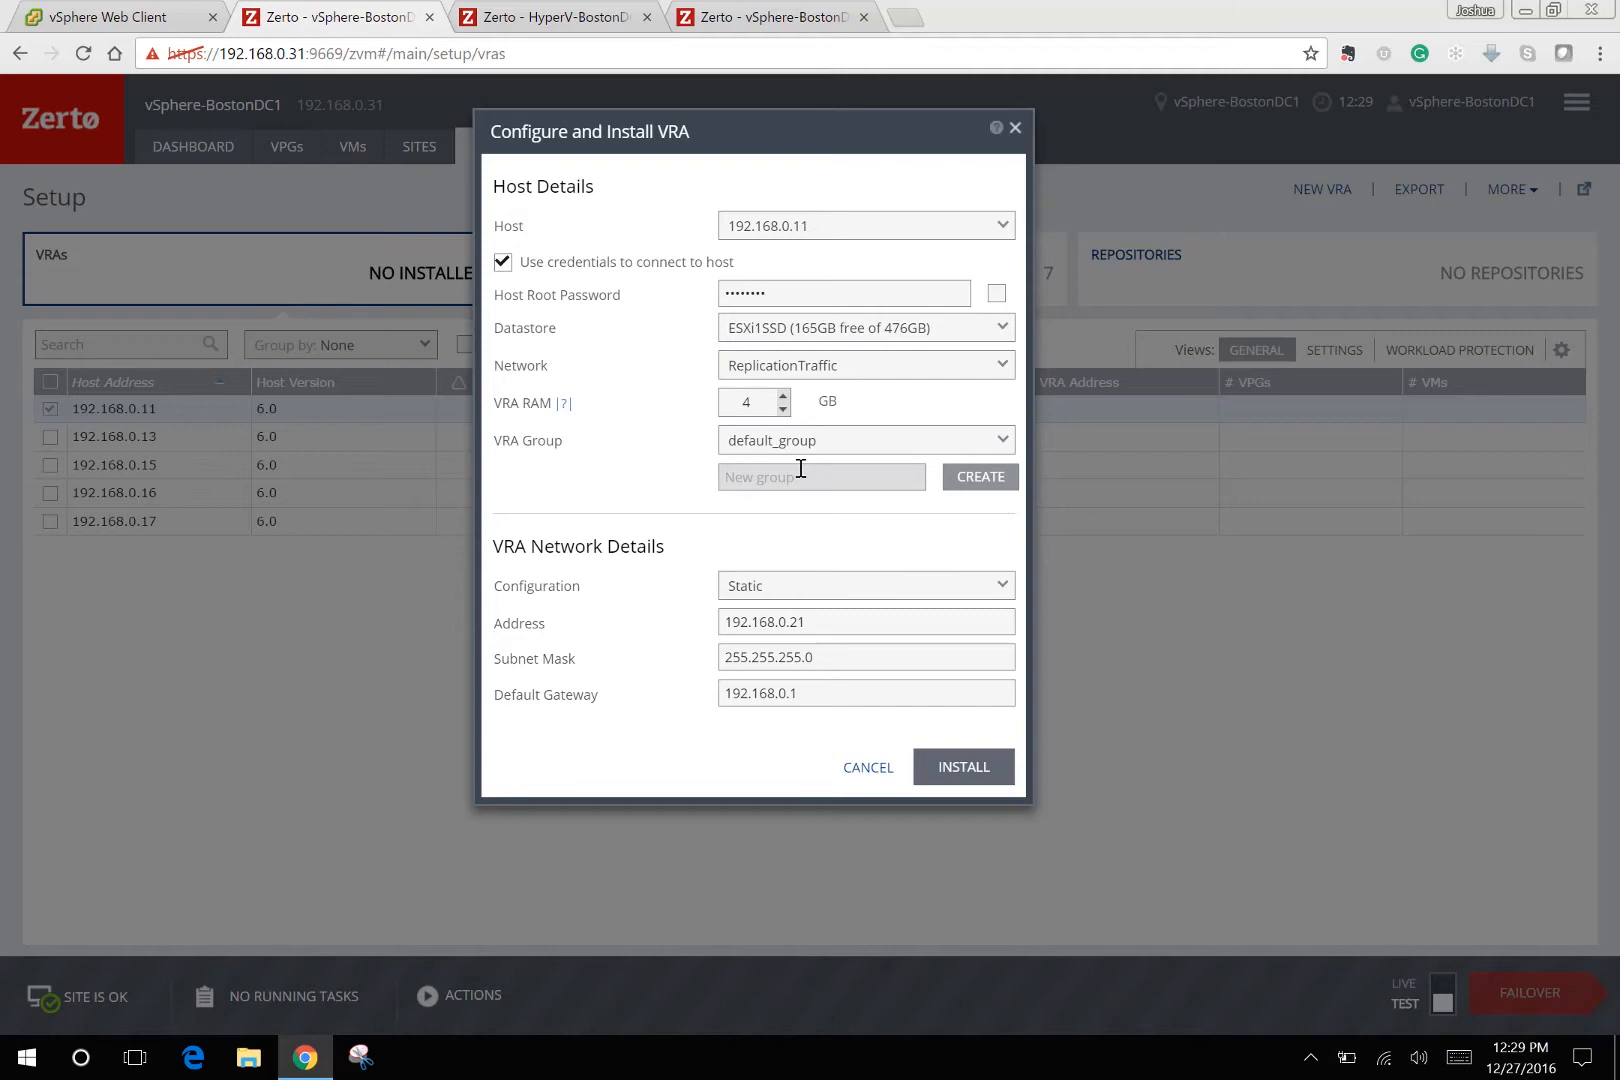
click(792, 590)
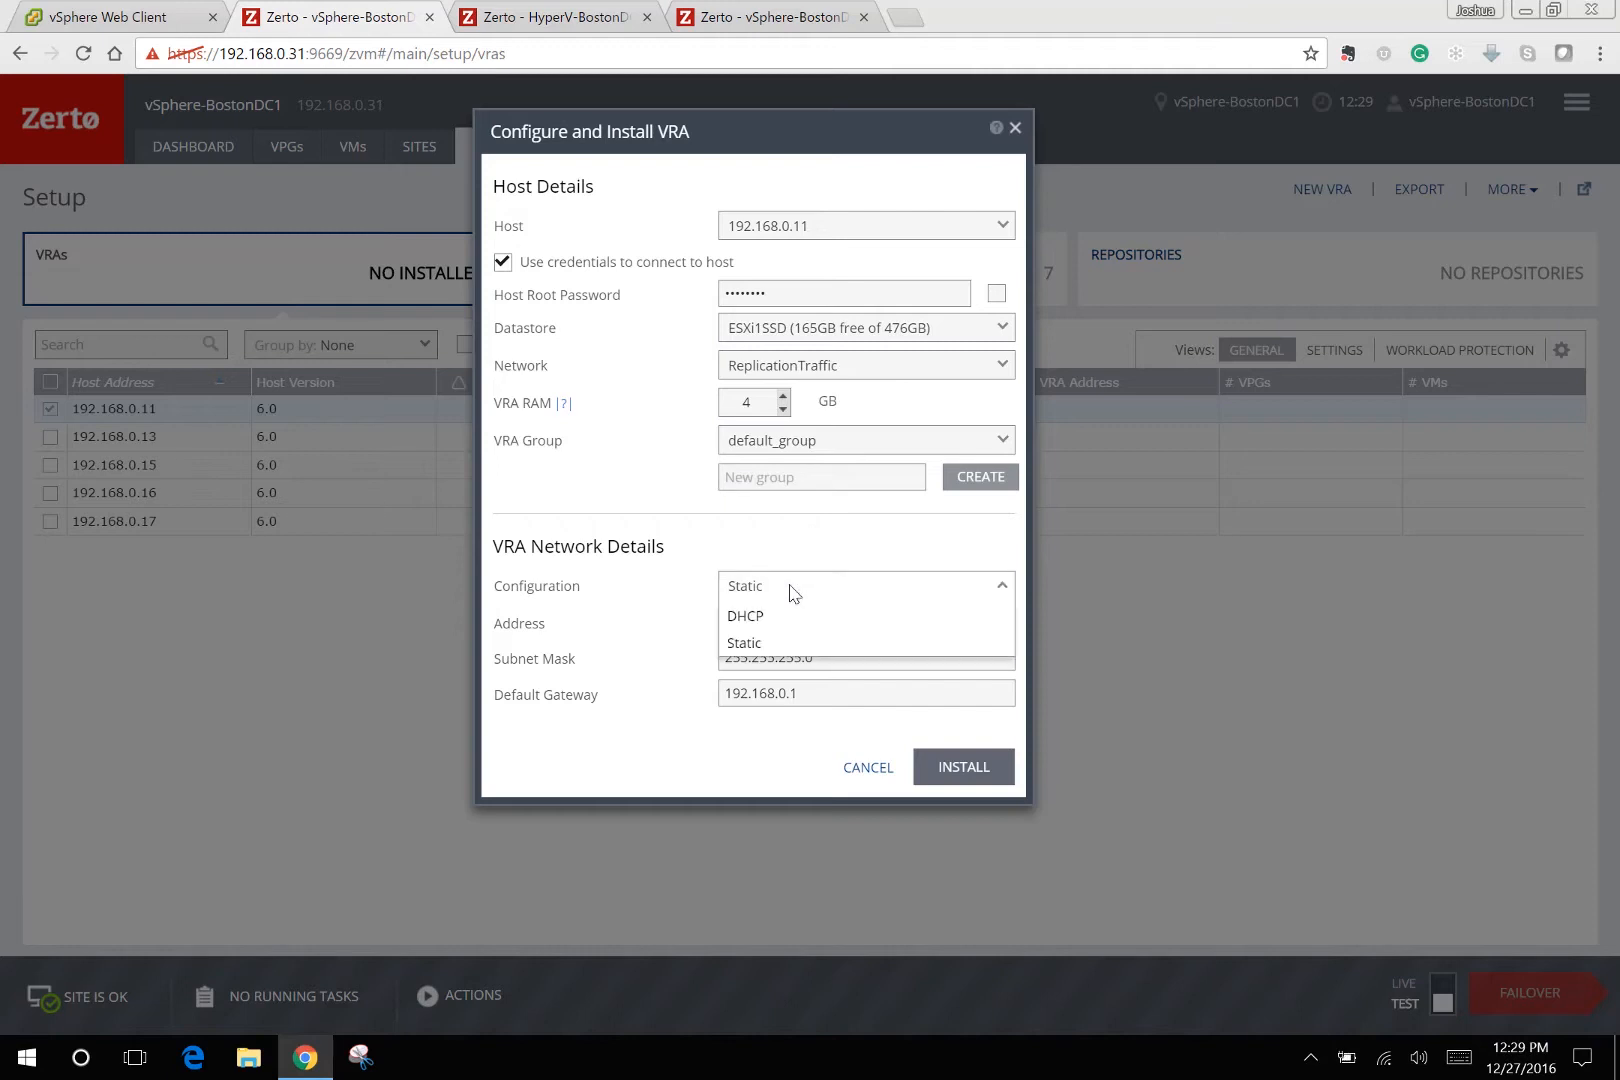
click(765, 643)
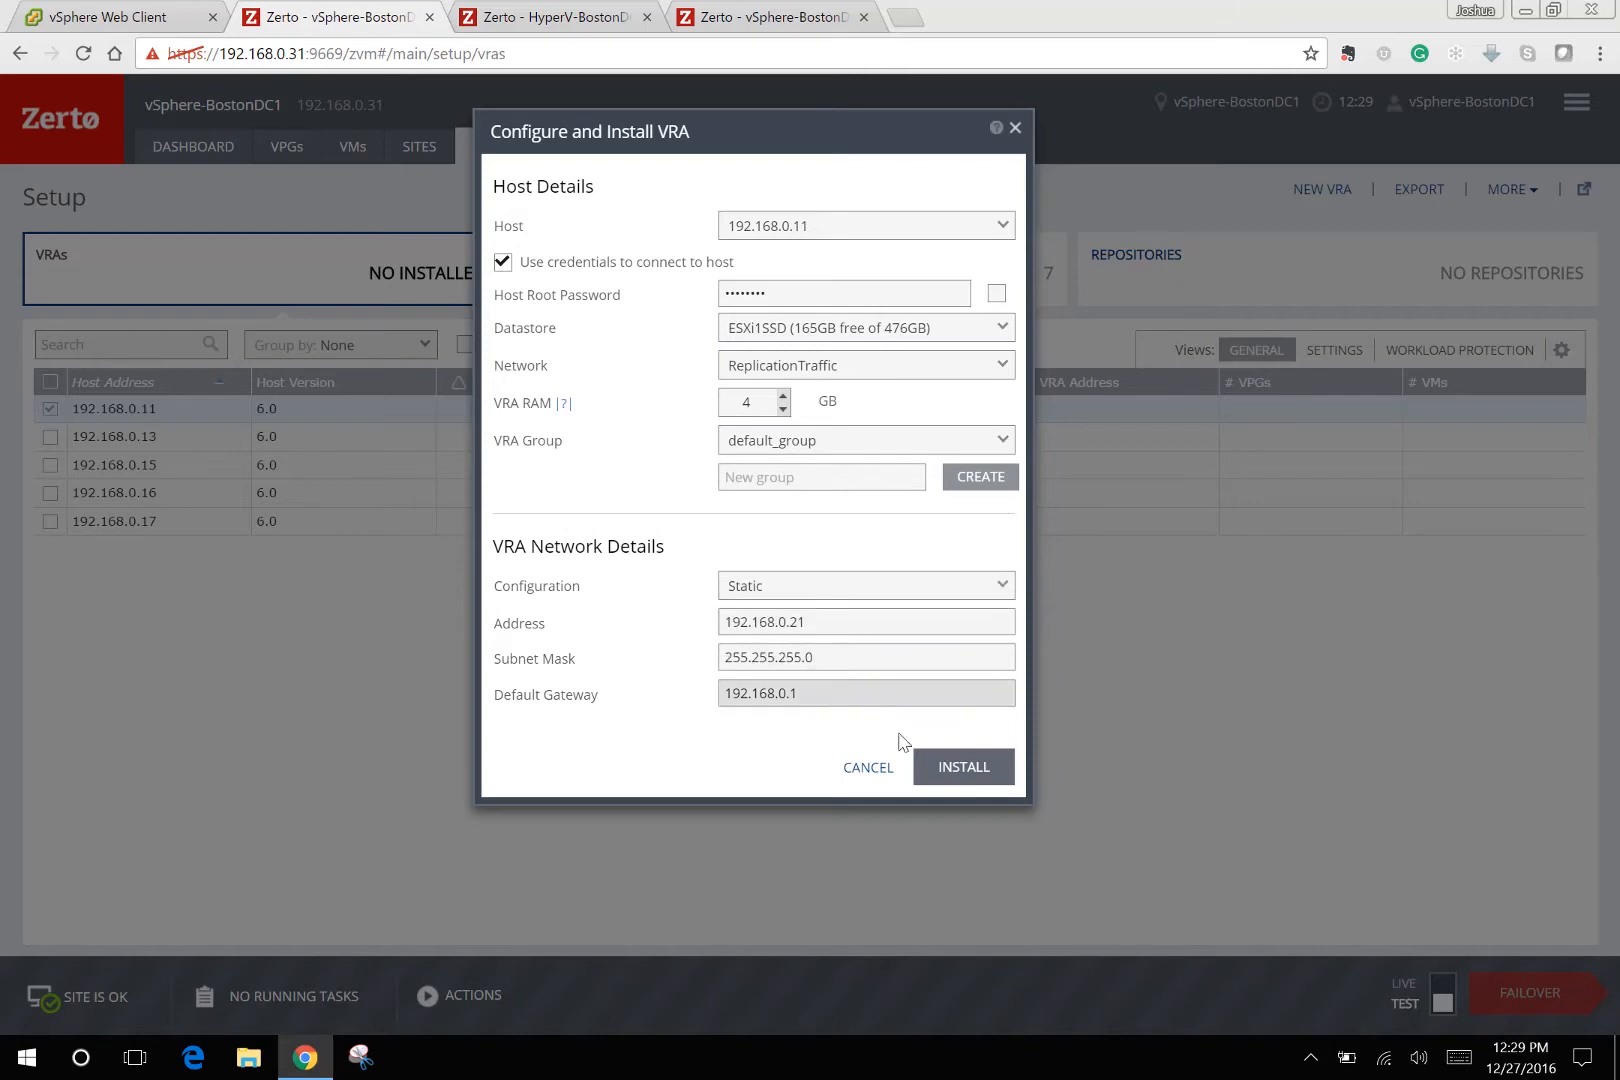
click(949, 770)
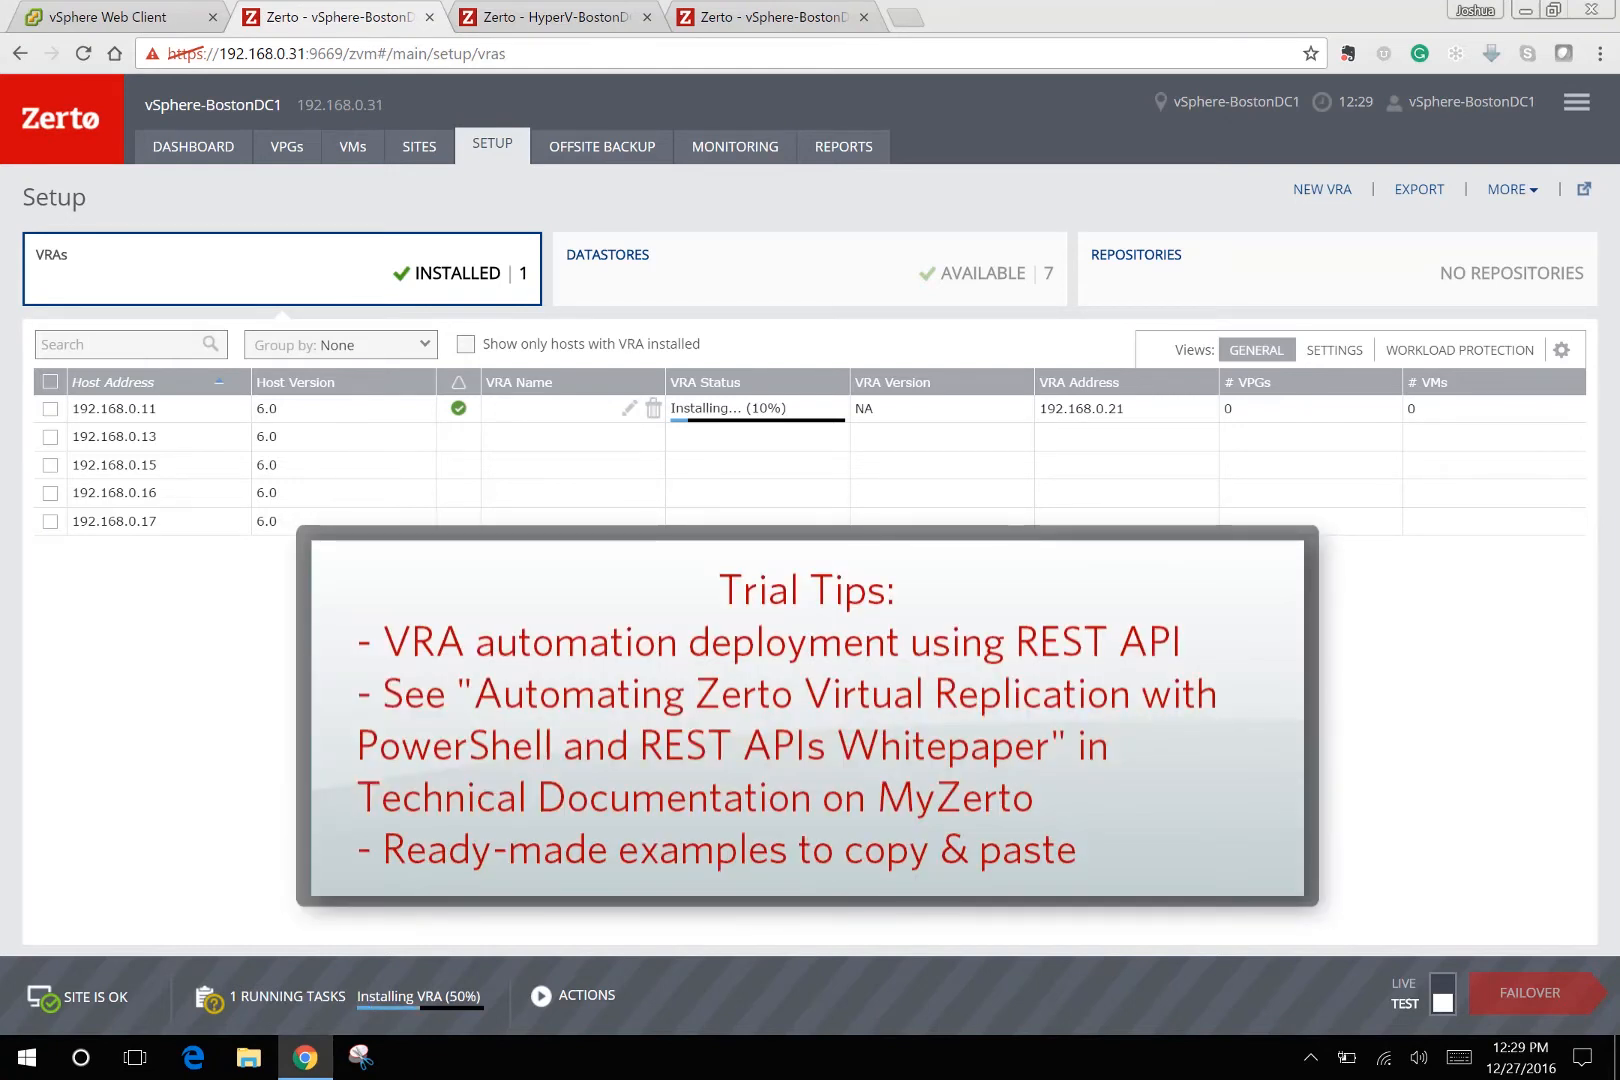
Try a new VRA for hypervhost1.lab.local on HyperV-BostonDC1, cancel it, and return to vSphere-BostonDC1.
click(580, 20)
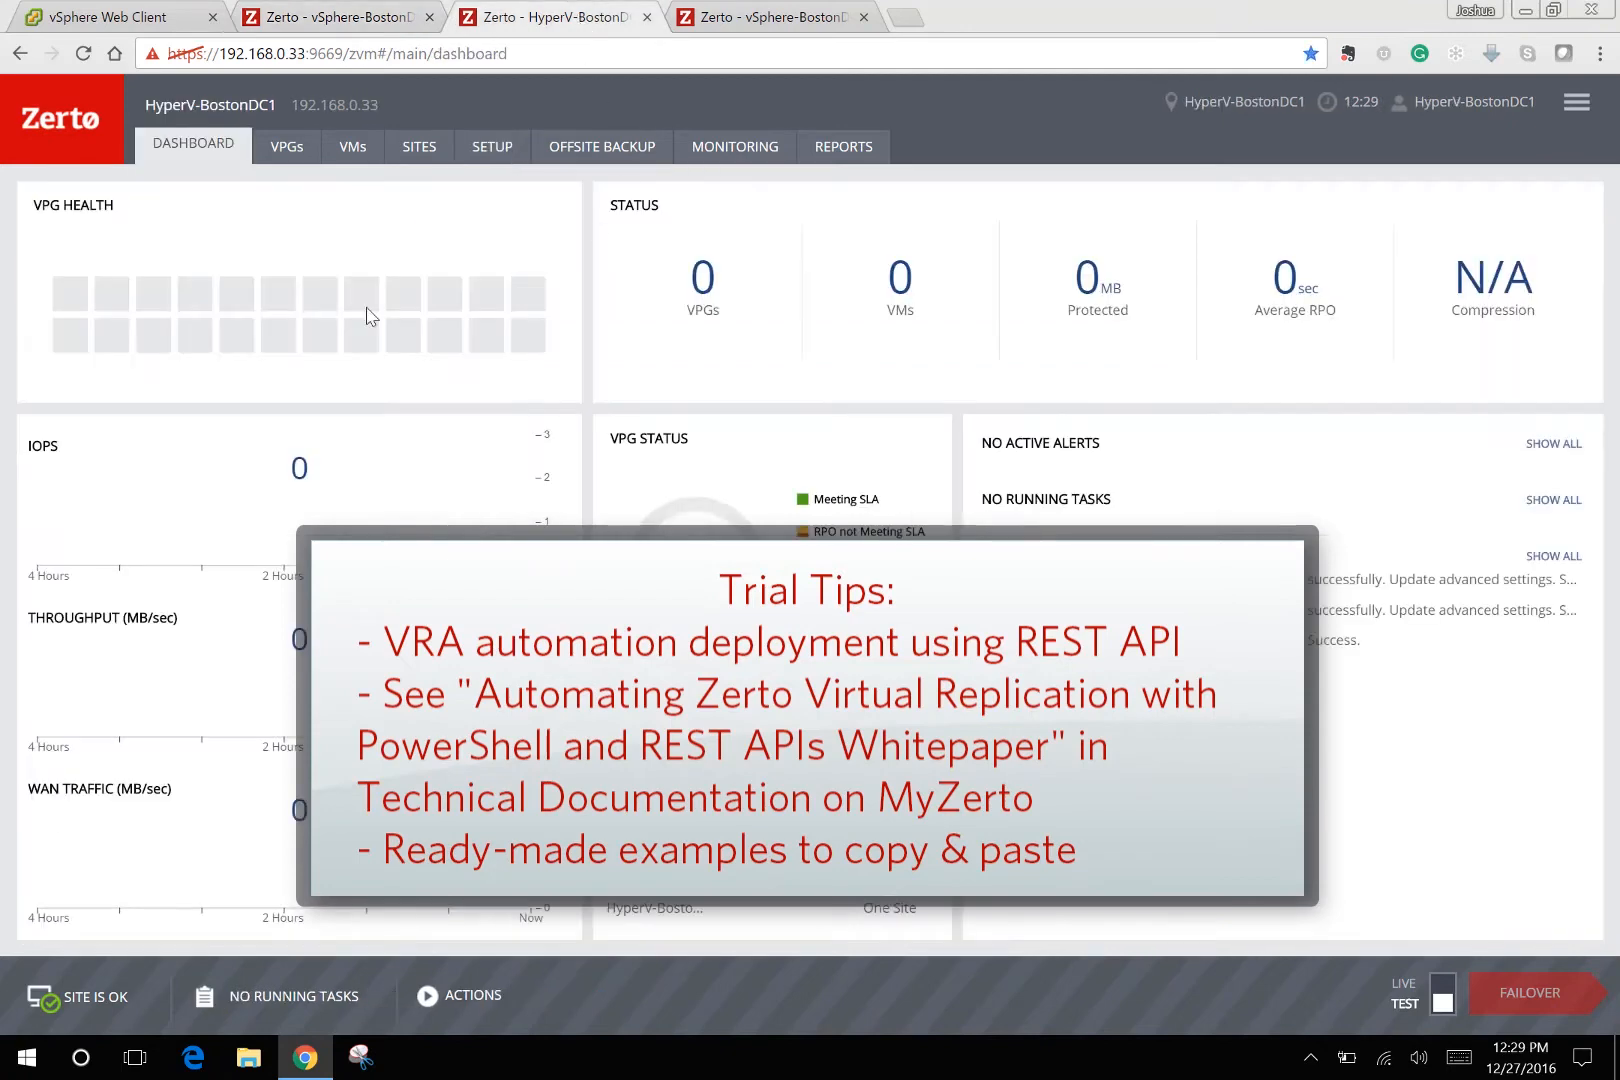
click(491, 148)
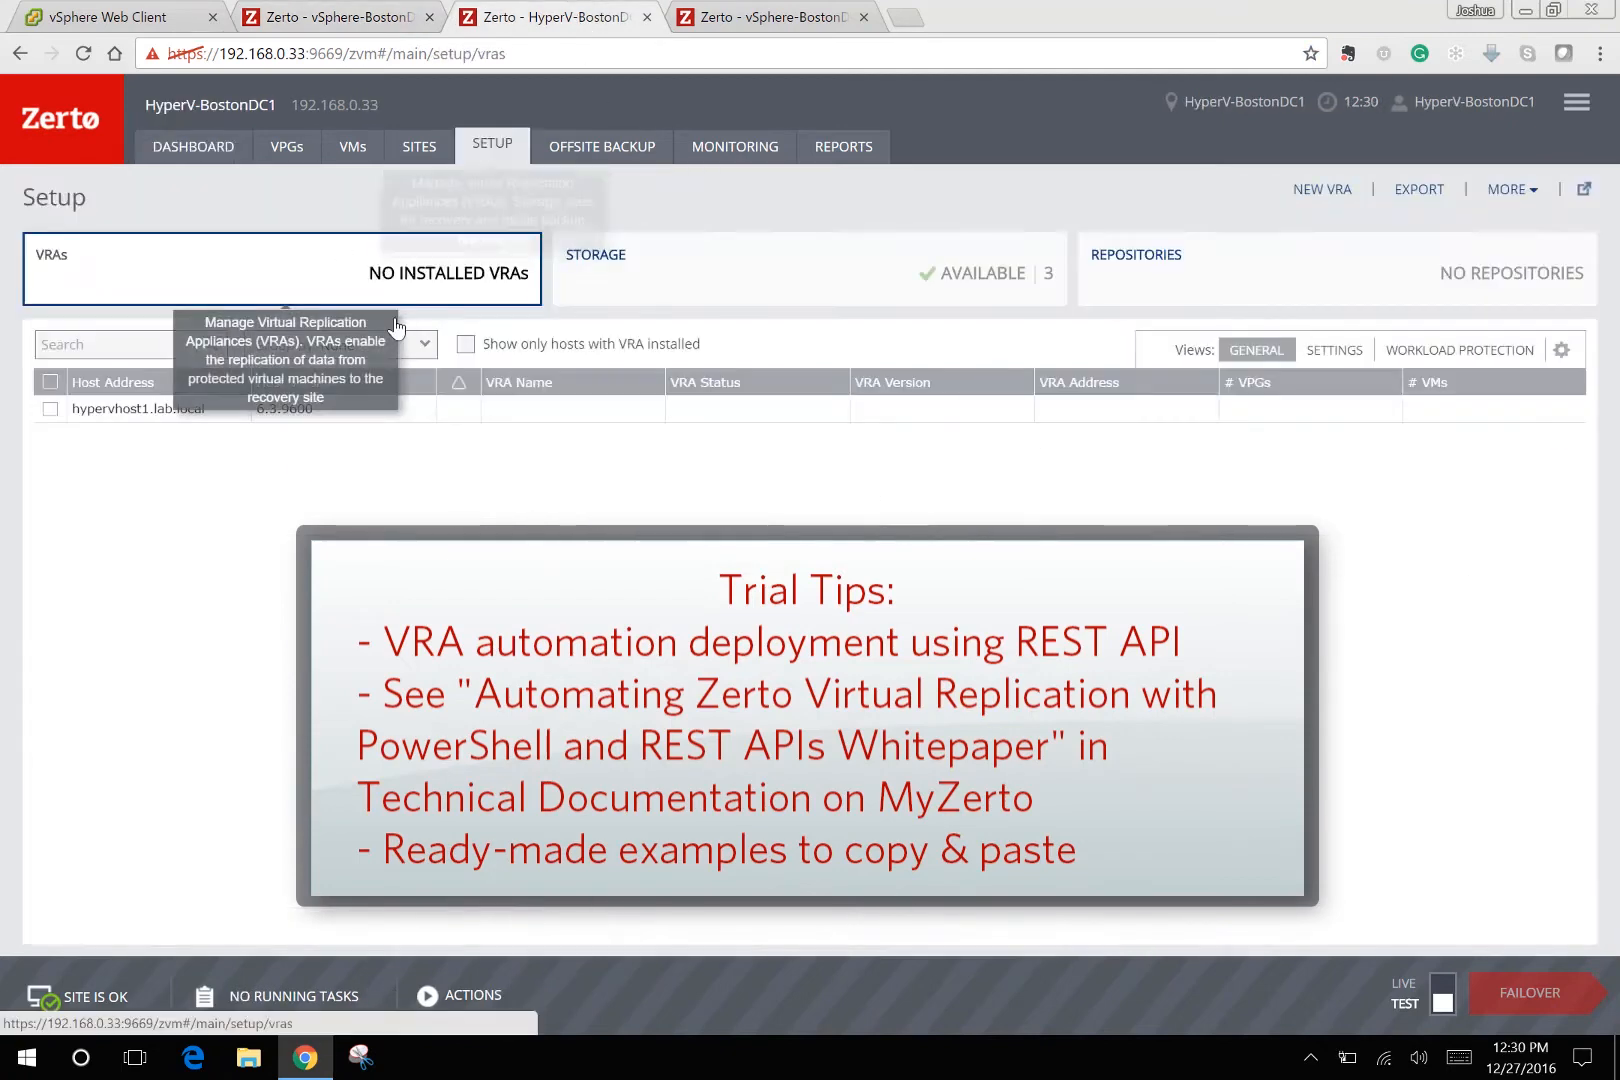
click(50, 408)
click(1322, 189)
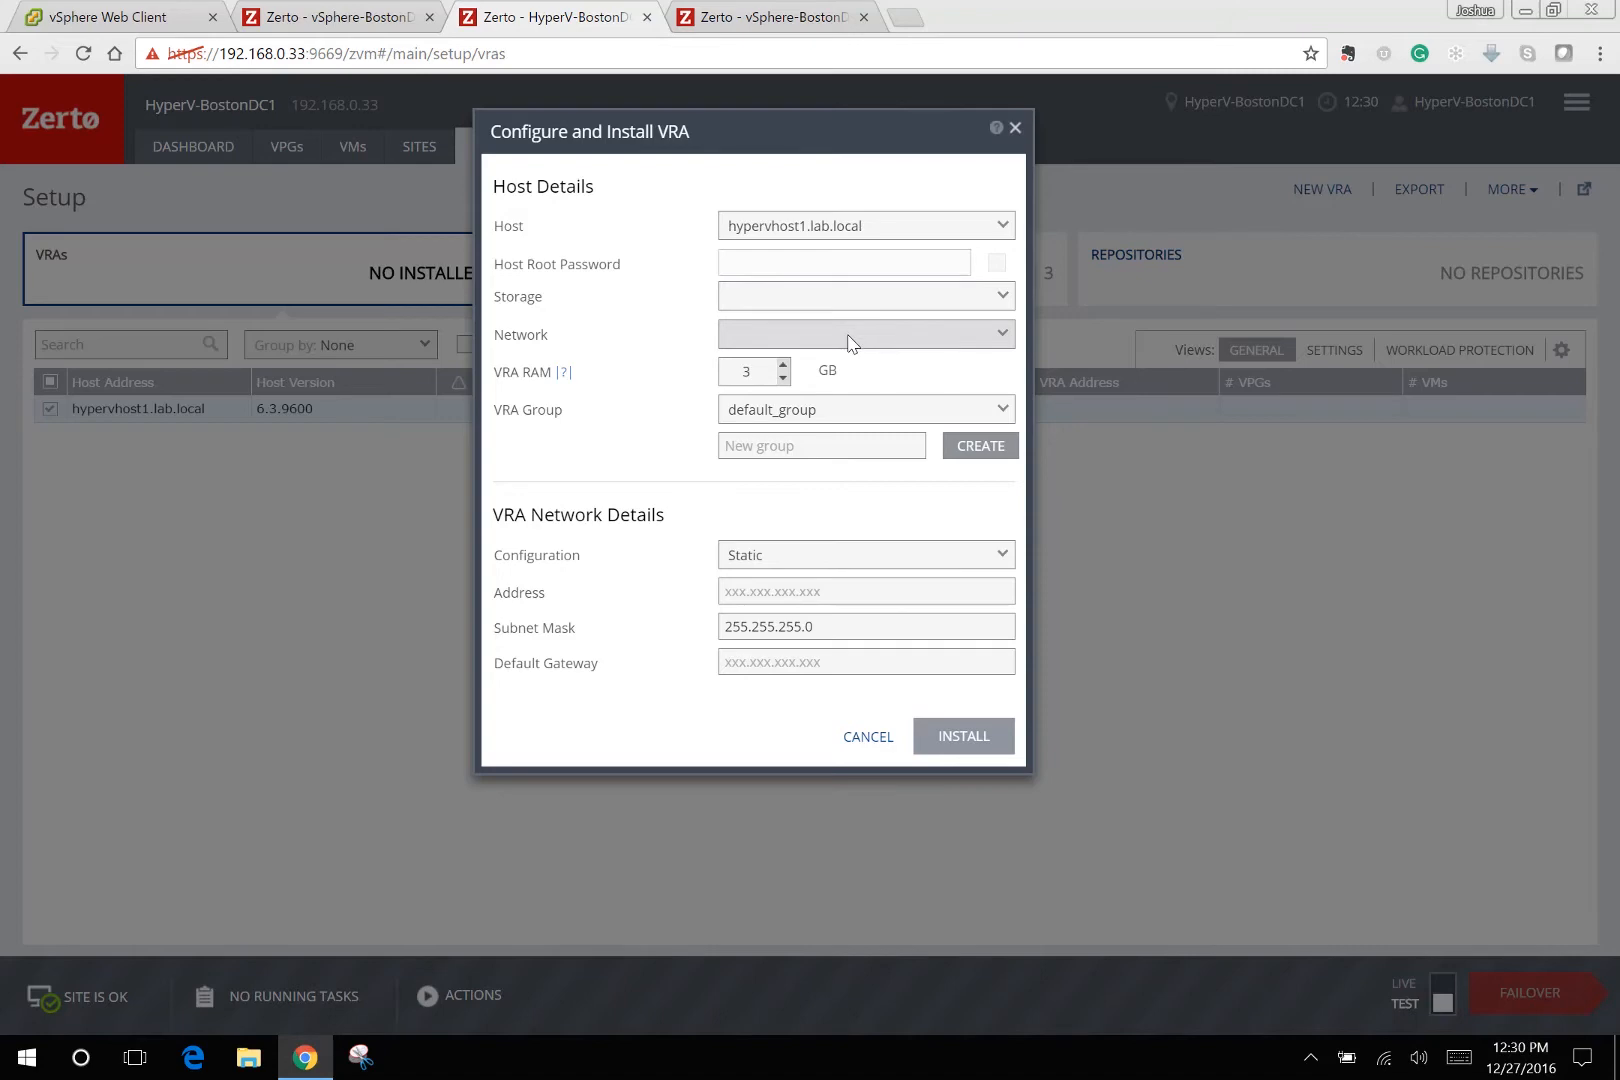
click(868, 745)
click(338, 17)
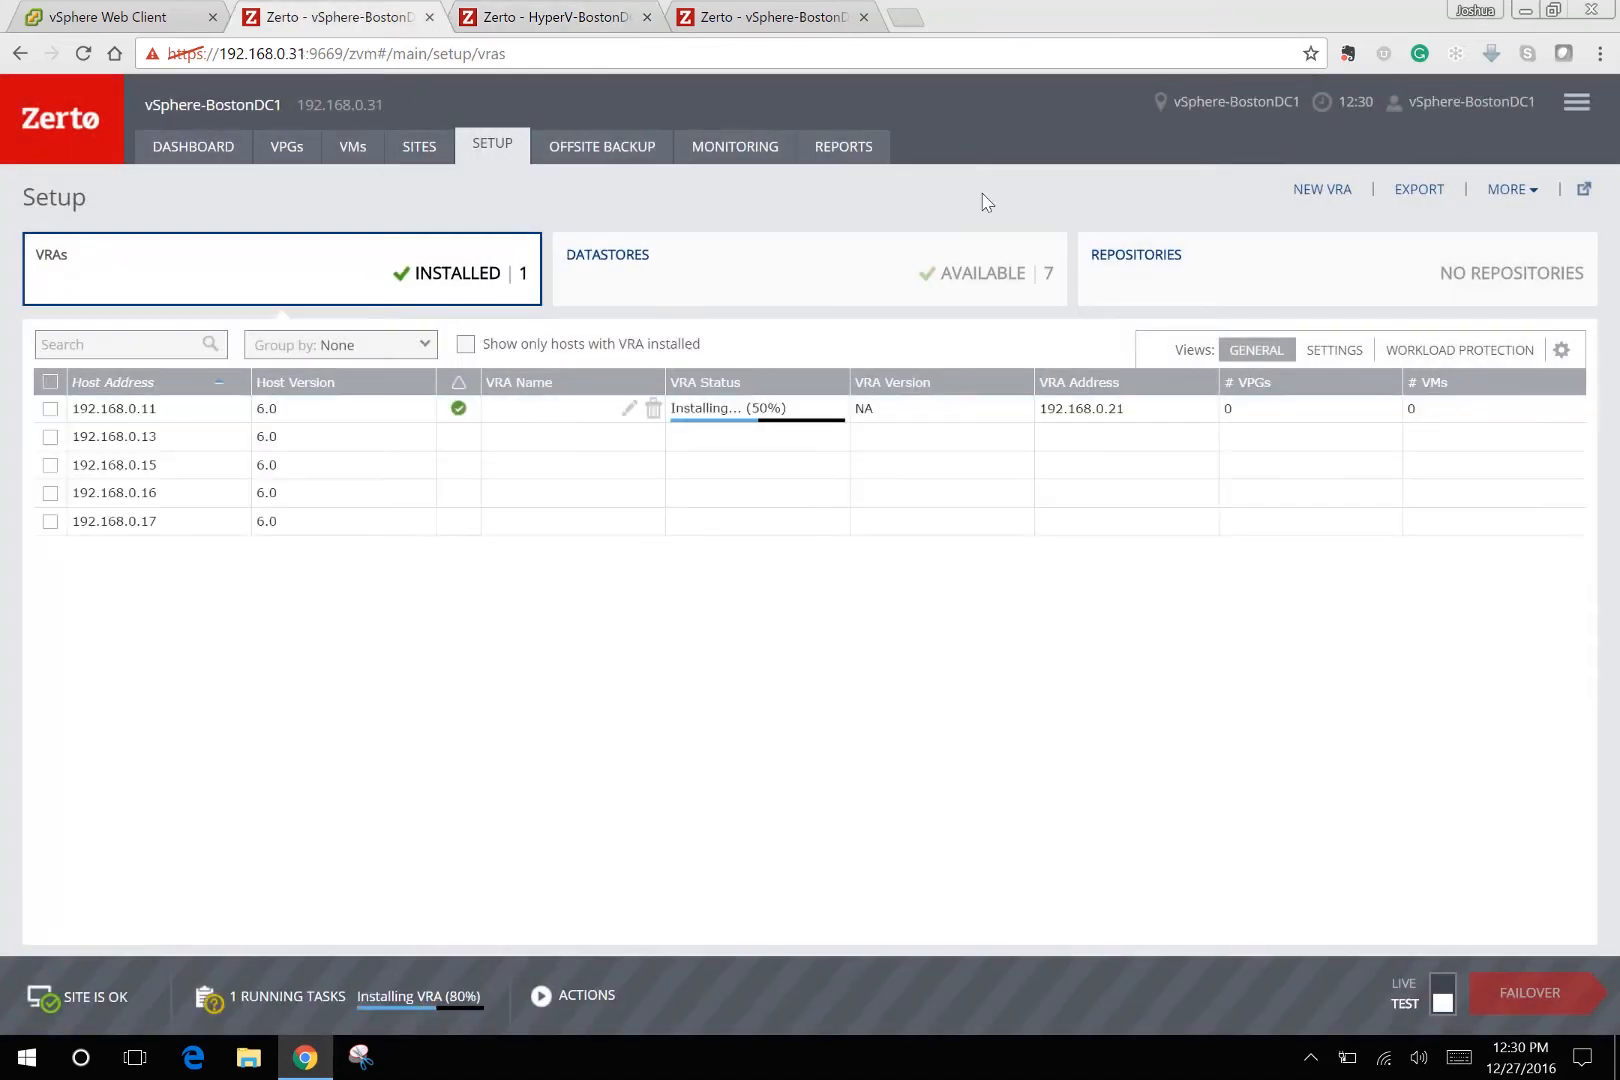
Turn off Unlimited bandwidth under Performance and Throttling, capping it at 5 Mb/sec, and save the site settings.
click(1567, 104)
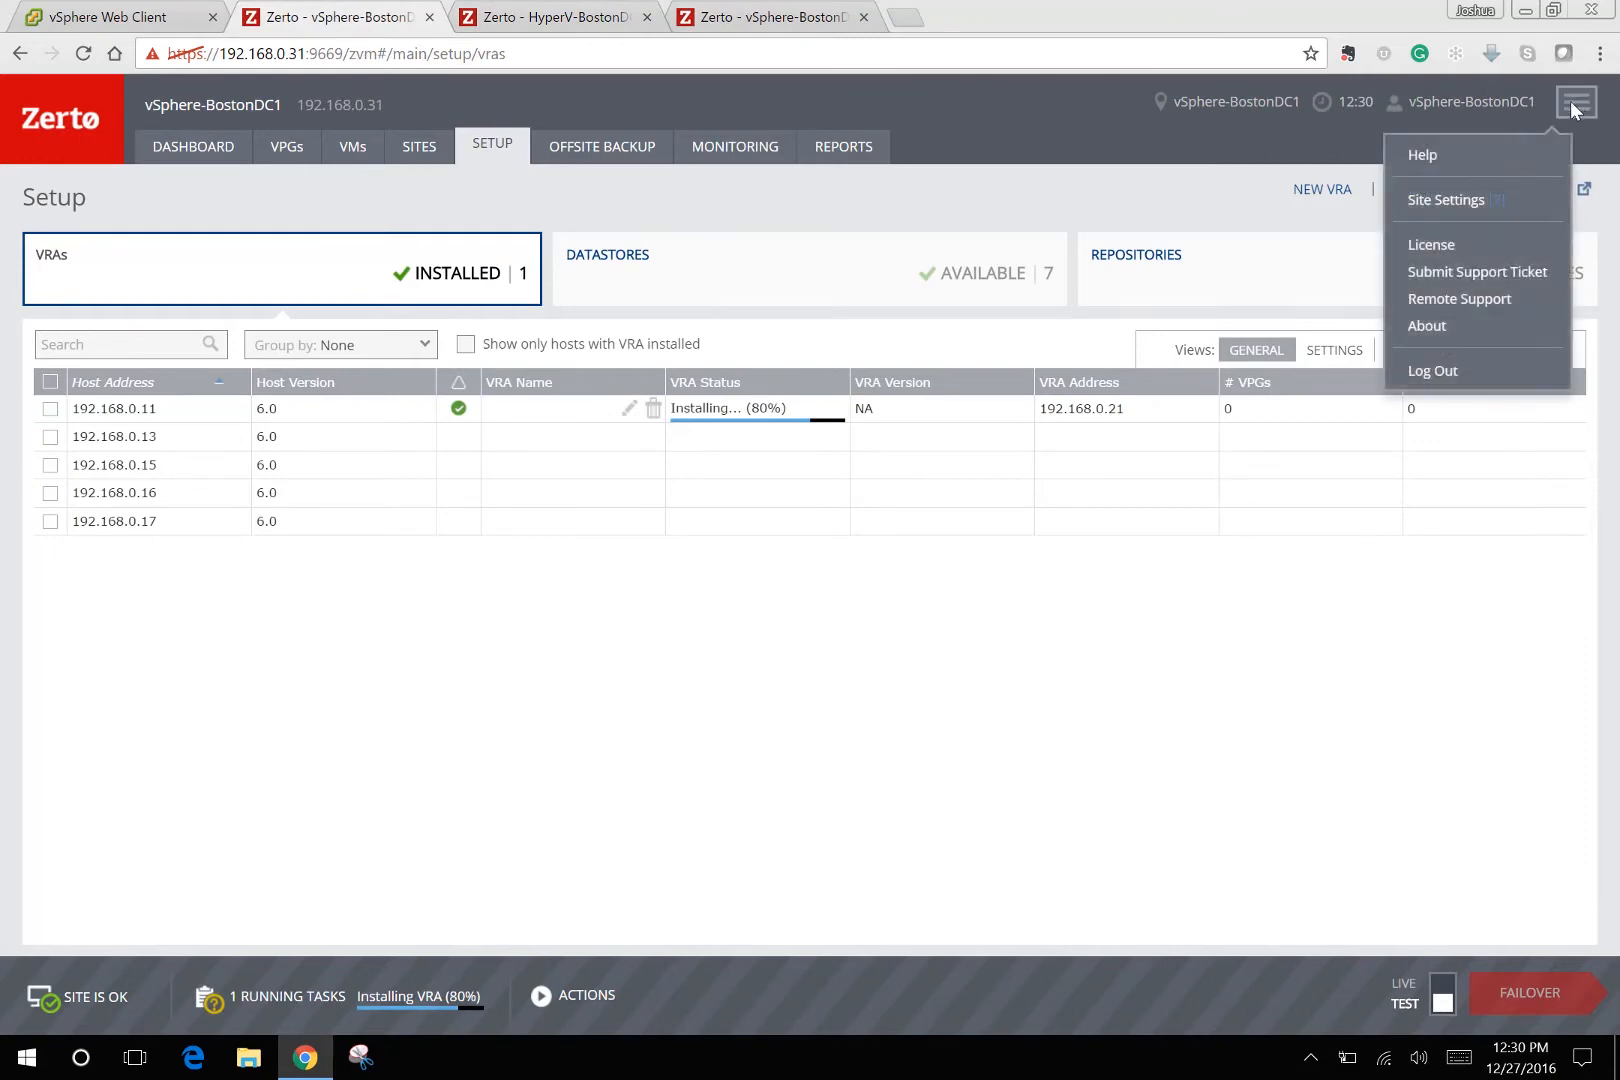
click(1452, 200)
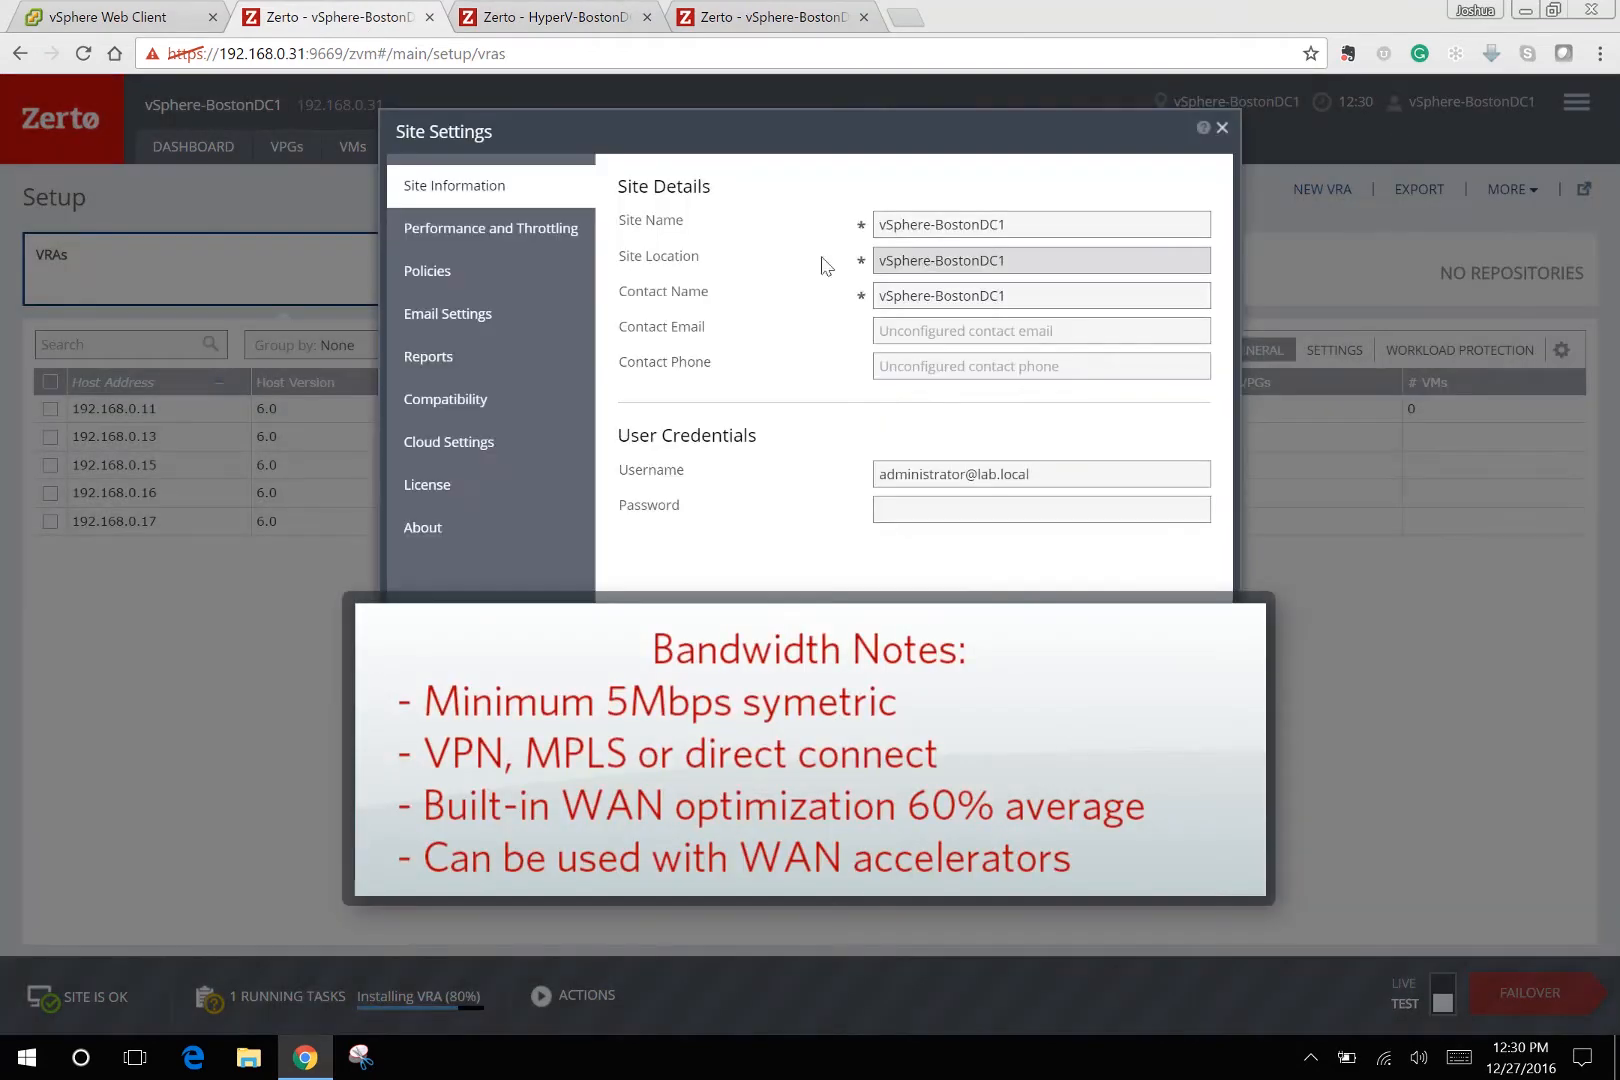
click(486, 247)
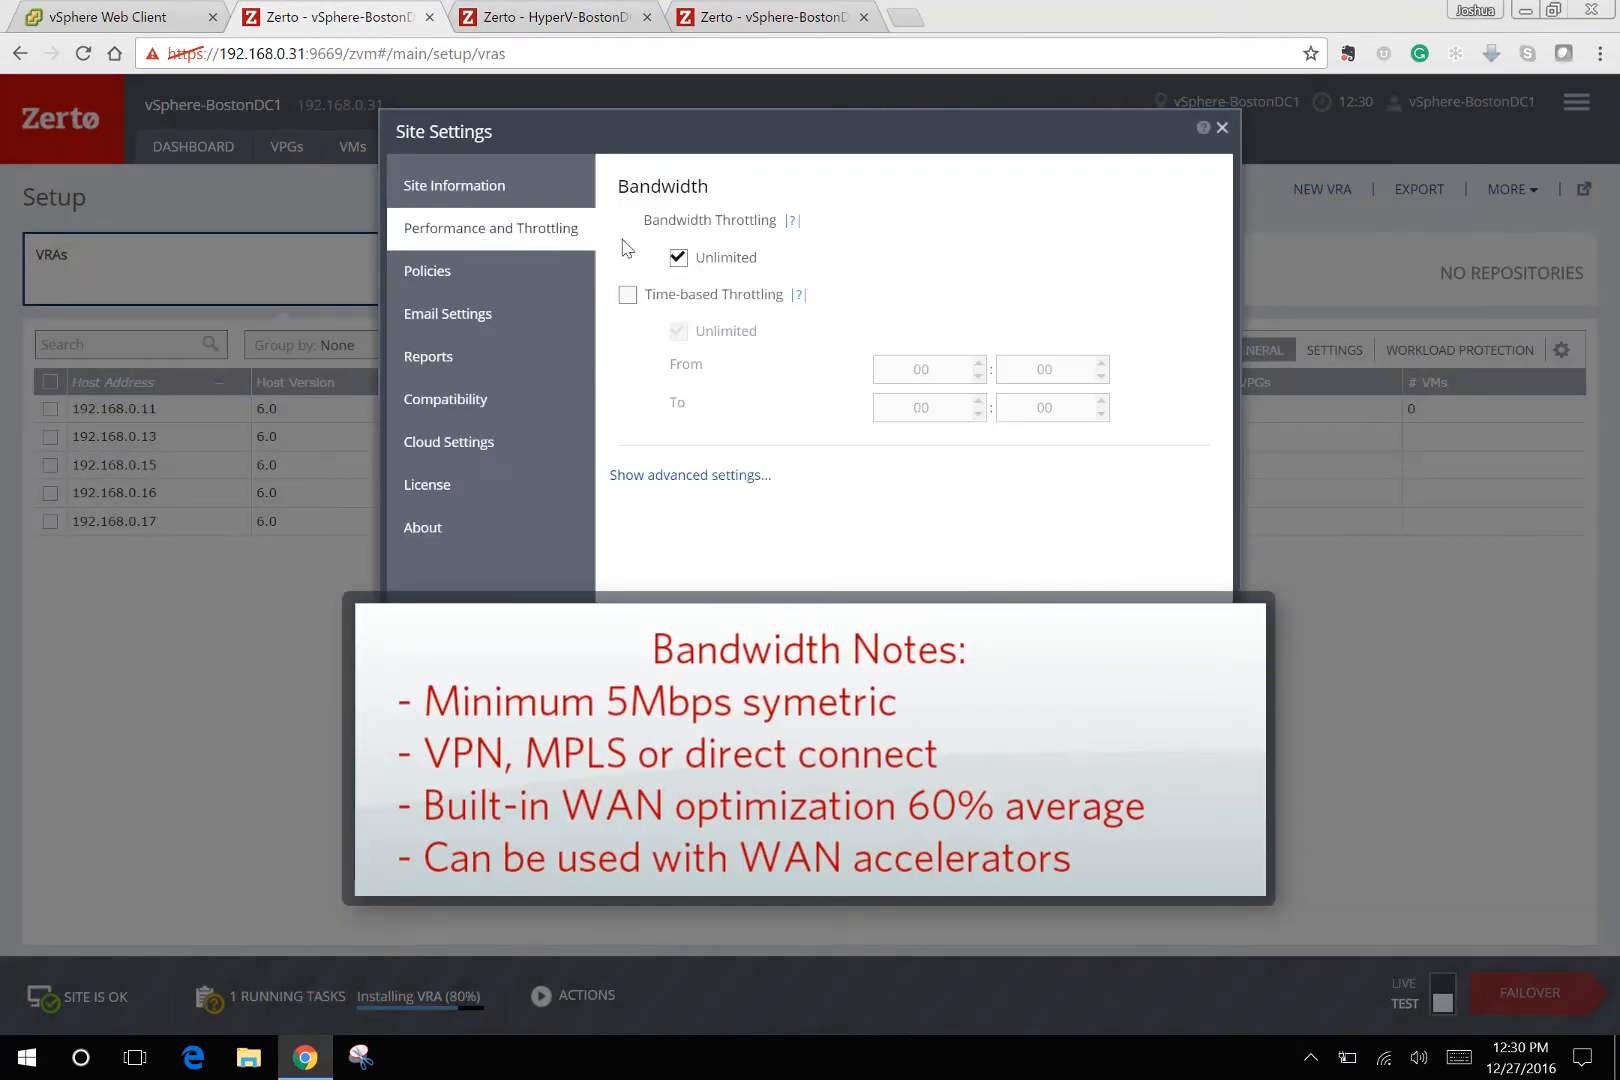
click(679, 258)
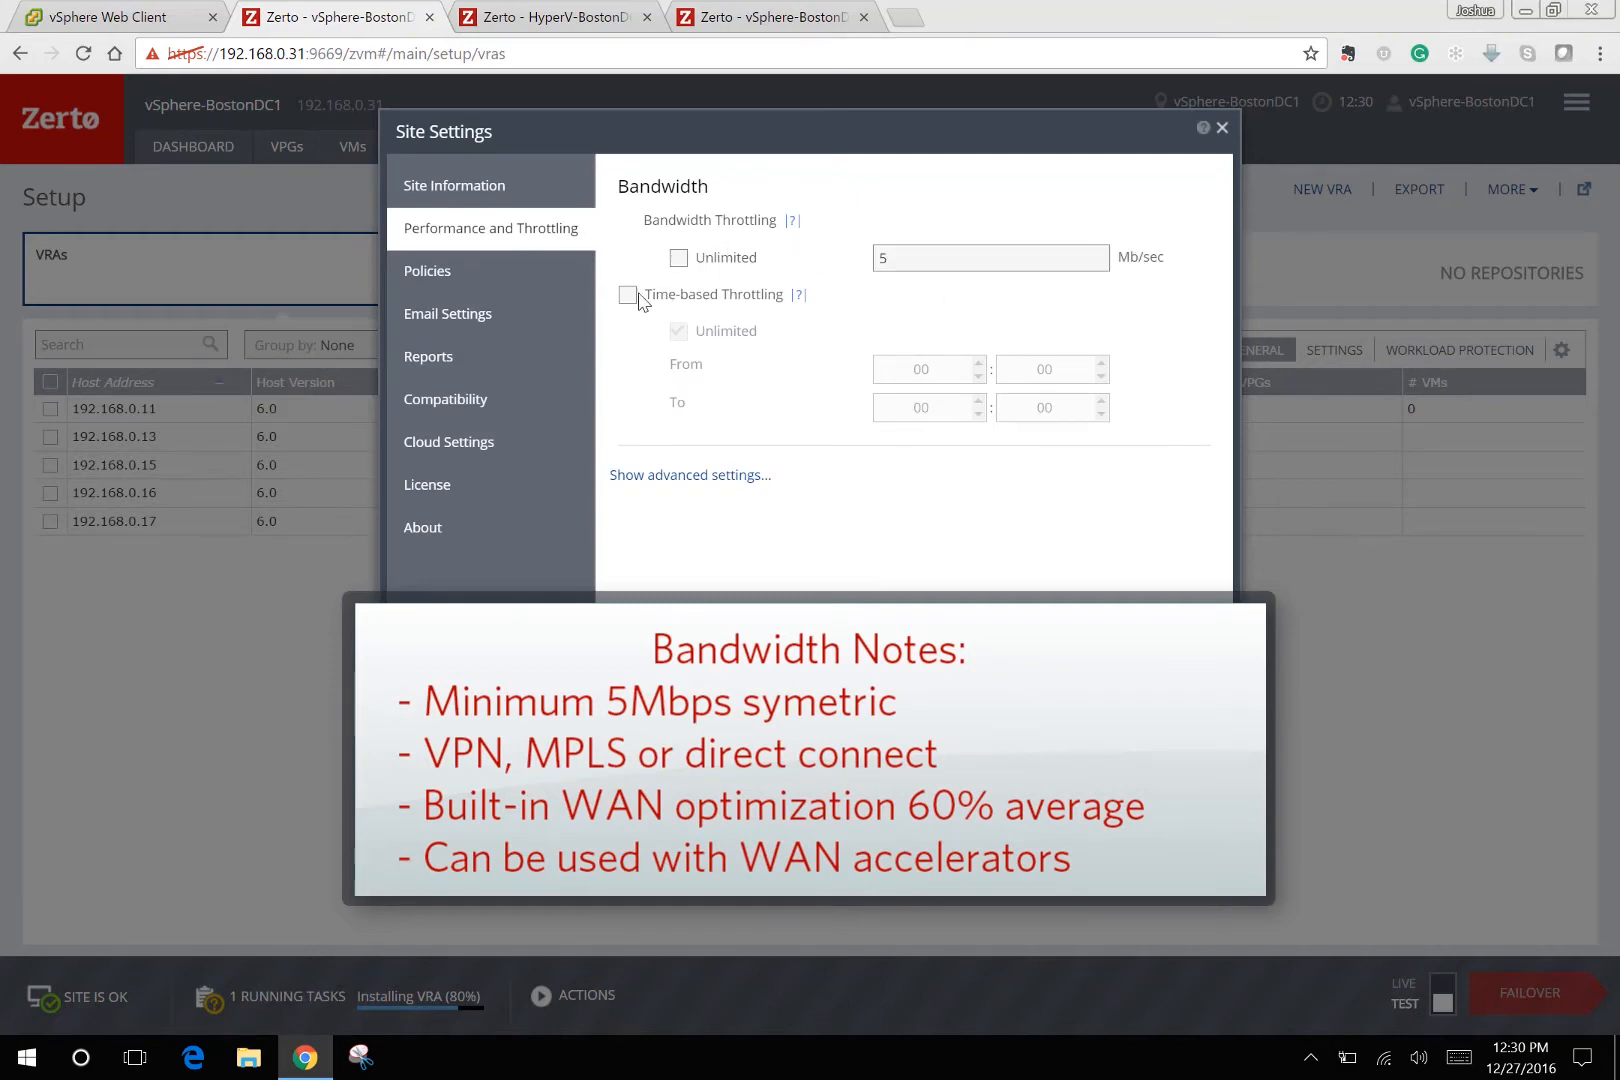
click(965, 662)
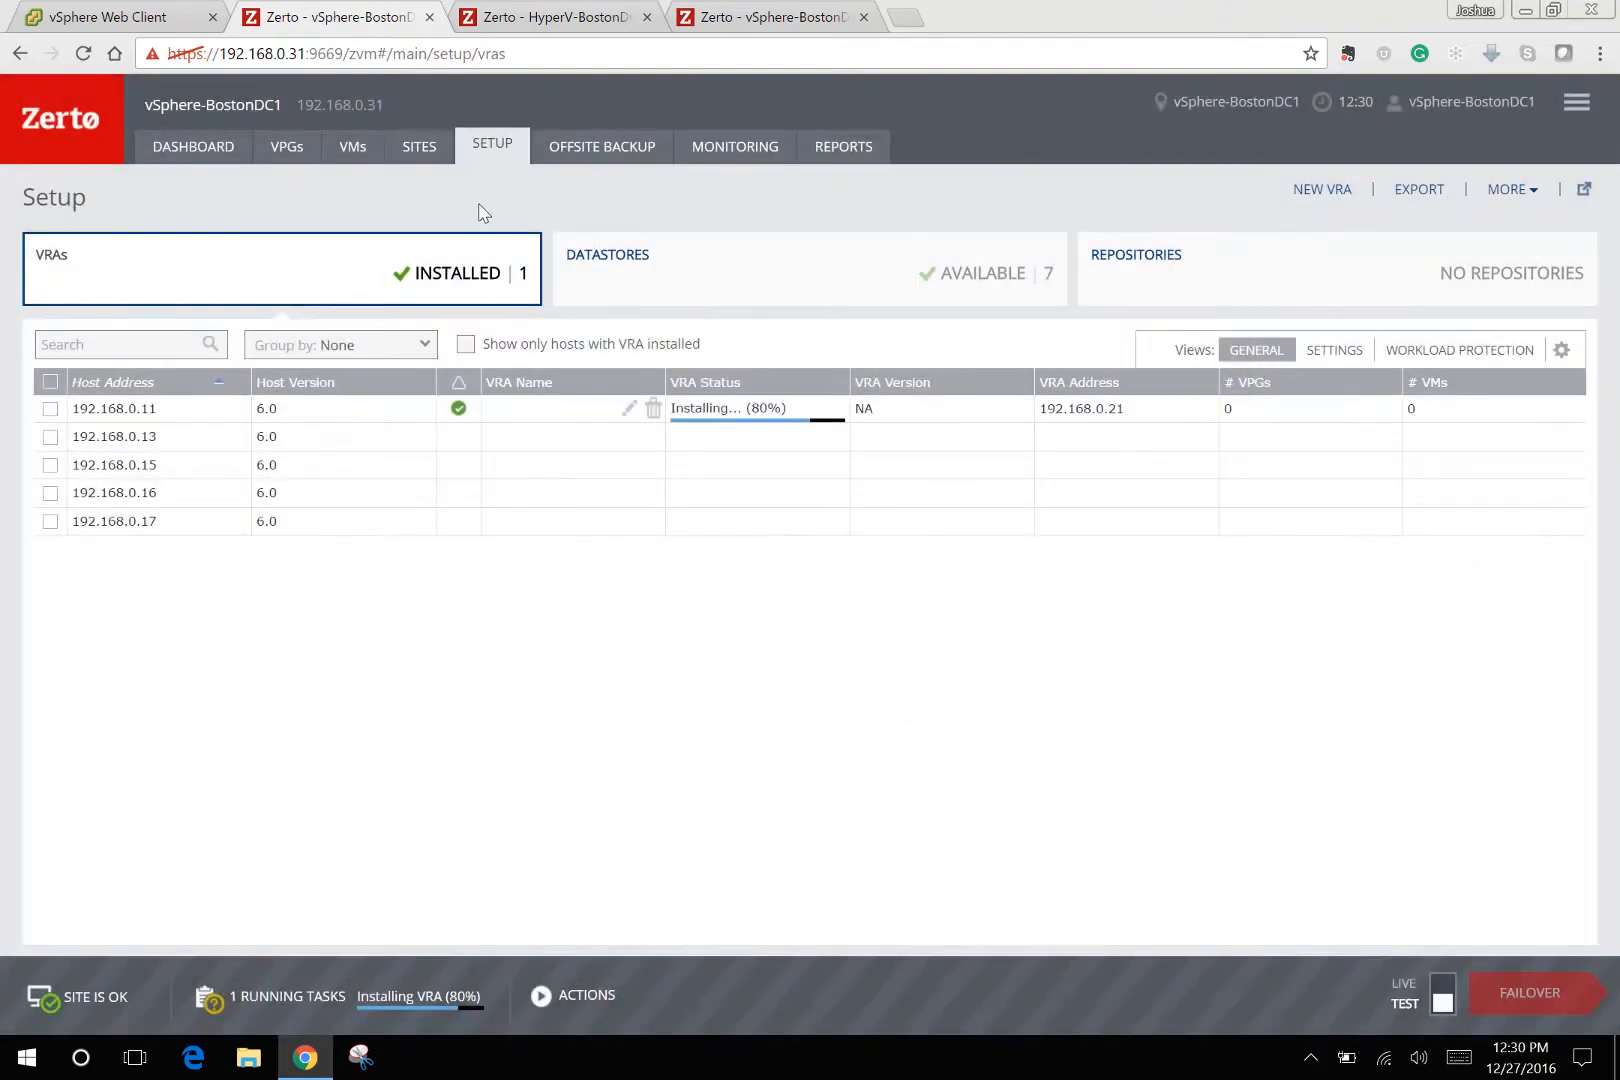
click(215, 148)
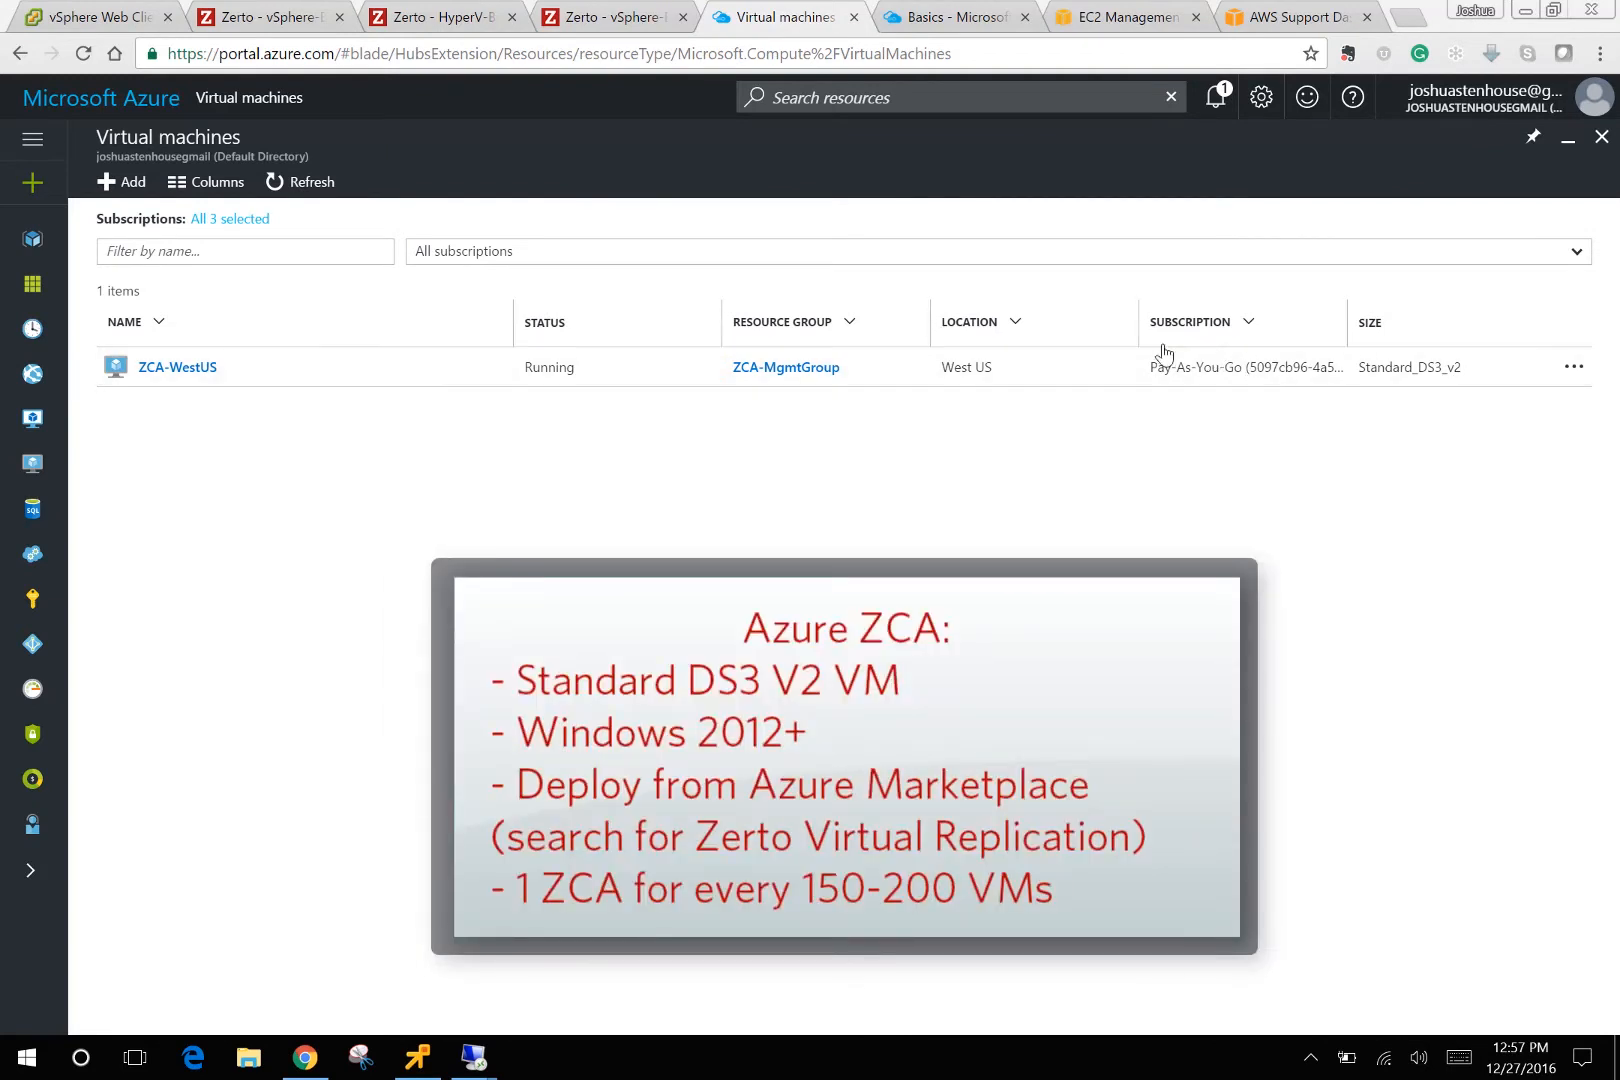
Check the AWS EC2 and Azure VM lists, then bring up the ZCA remote session's installer folder.
click(1128, 15)
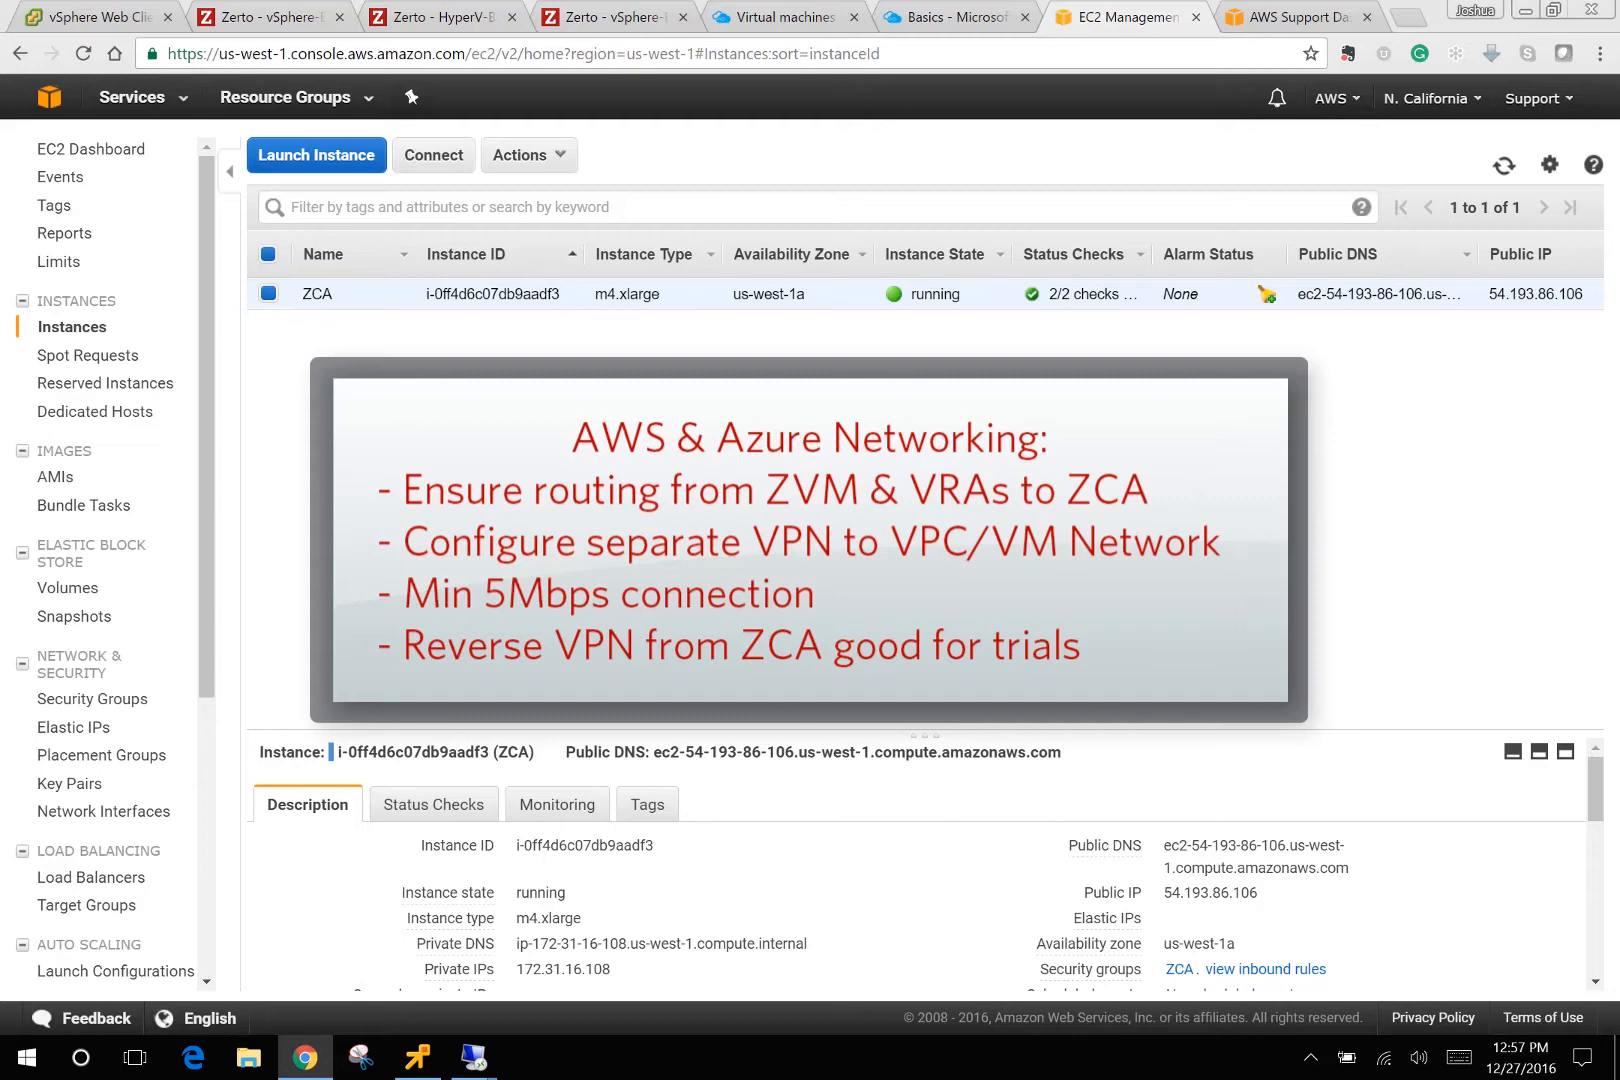
click(800, 22)
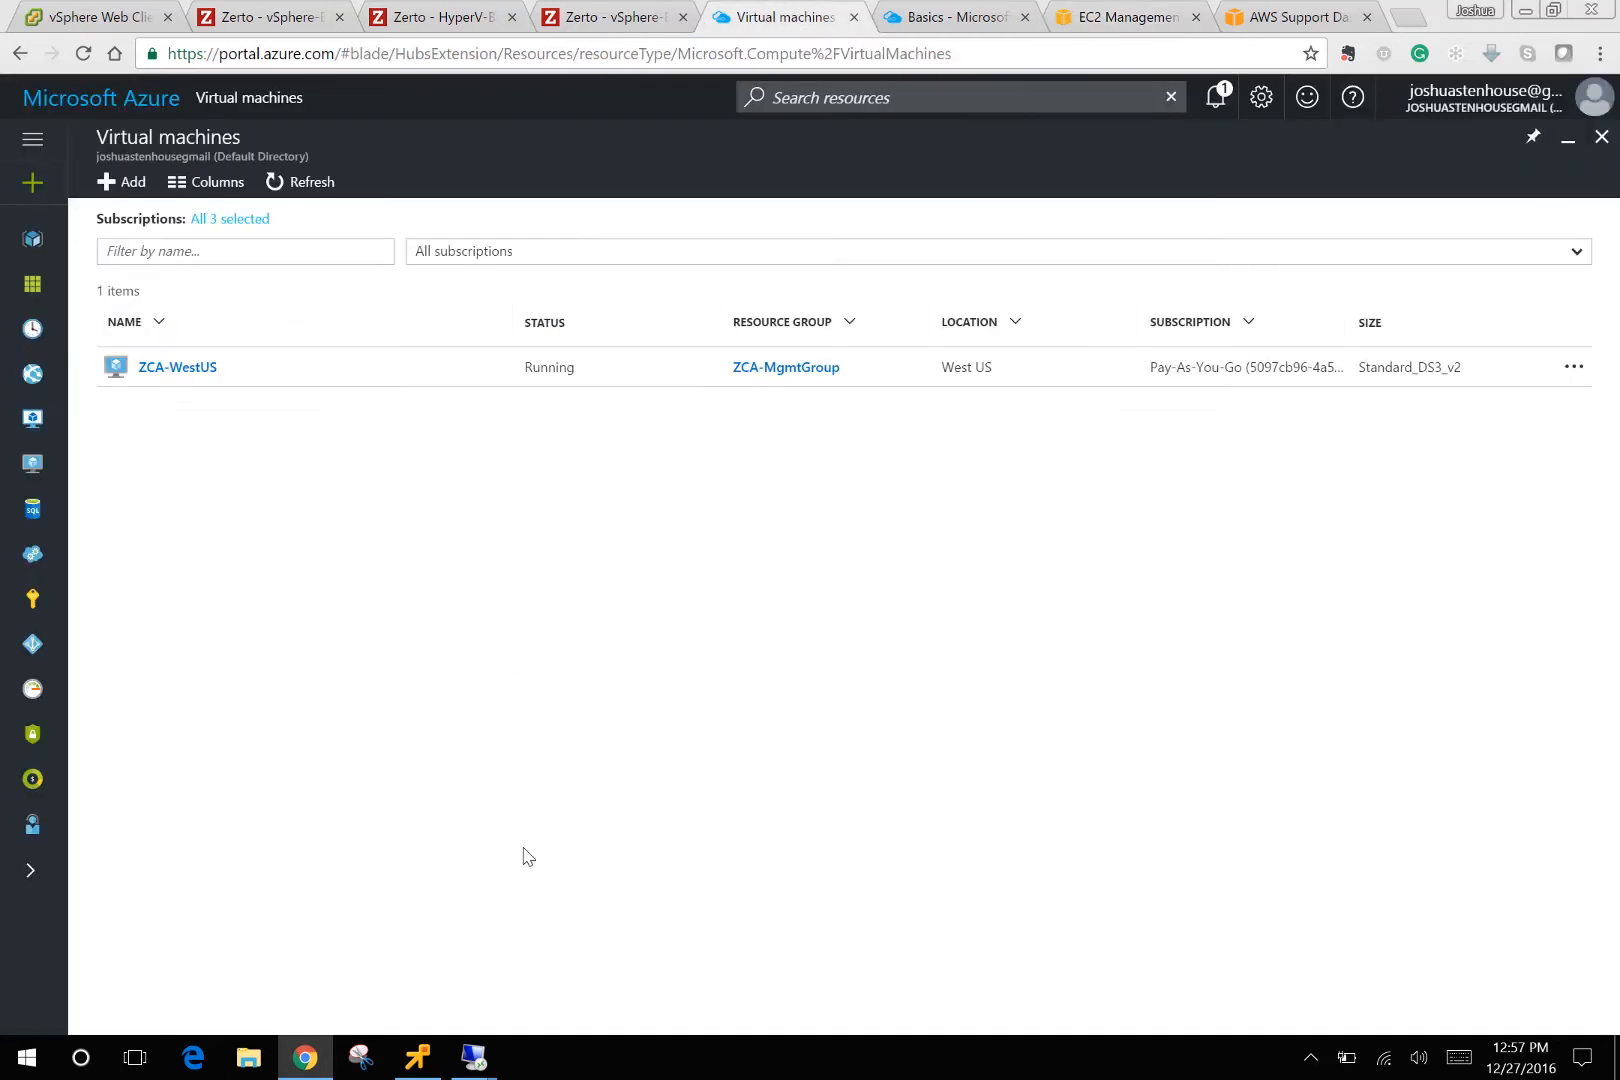
mouse_move(475, 1057)
click(392, 912)
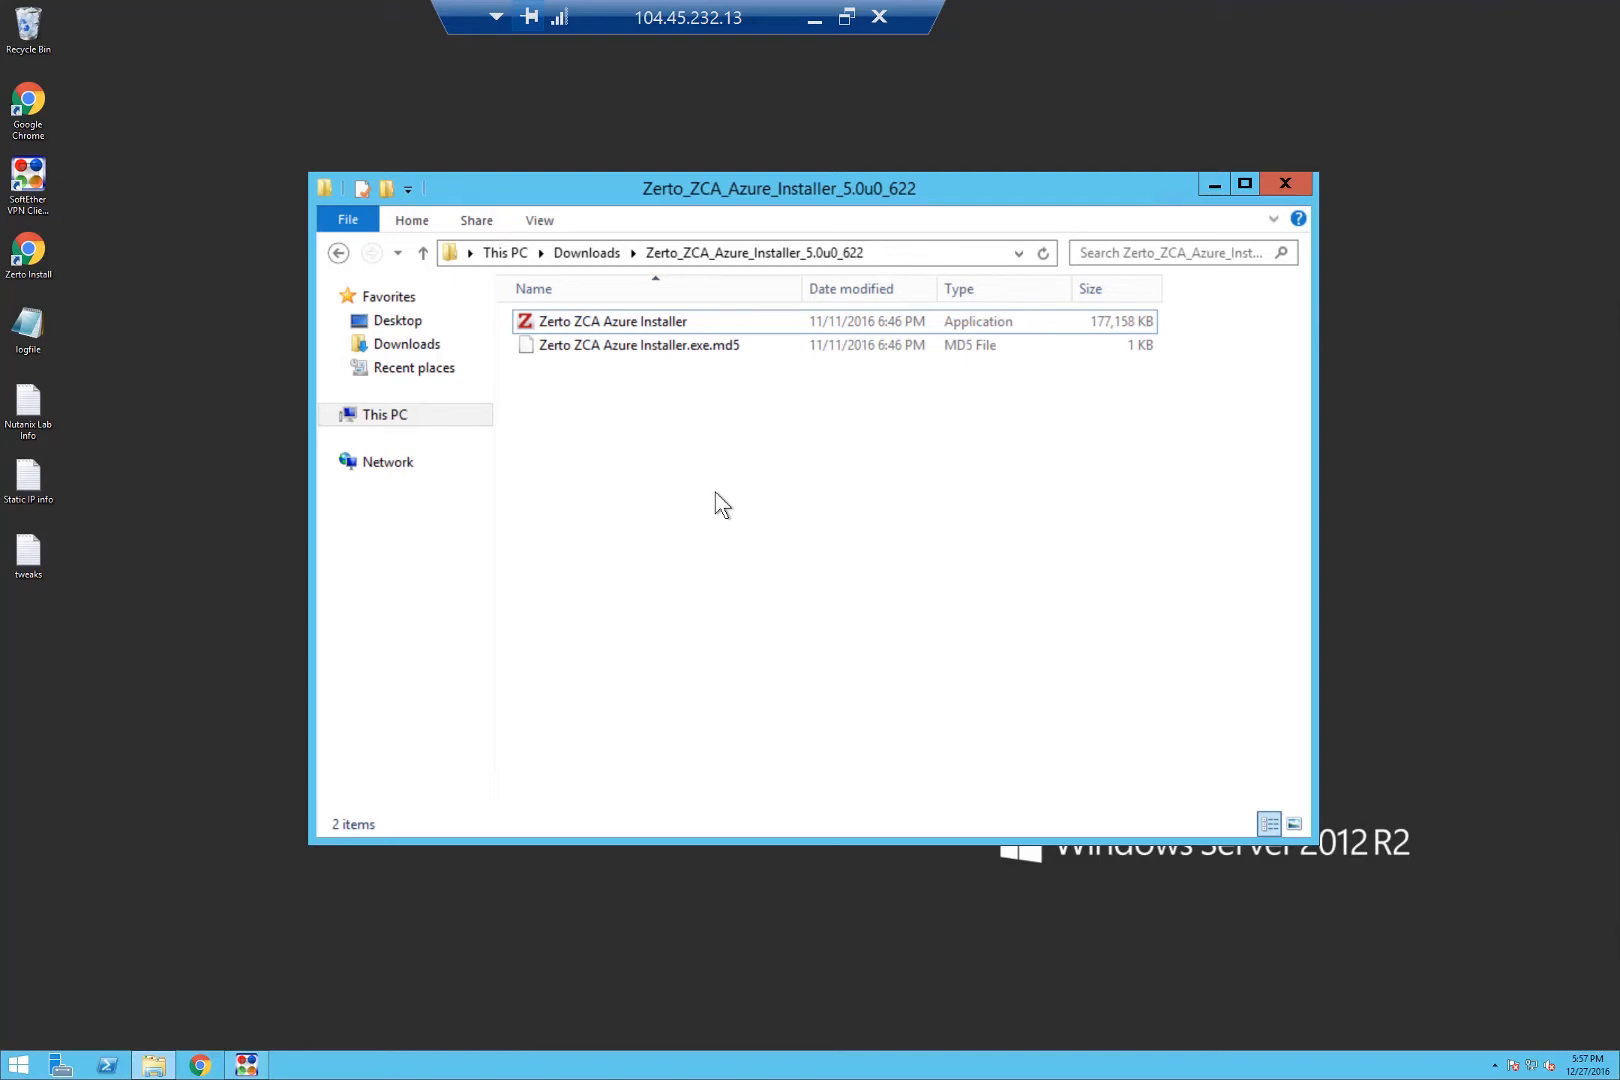
Run the Zerto ZCA Azure Installer, accept the license, and keep the default folder and express installation.
double_click(655, 321)
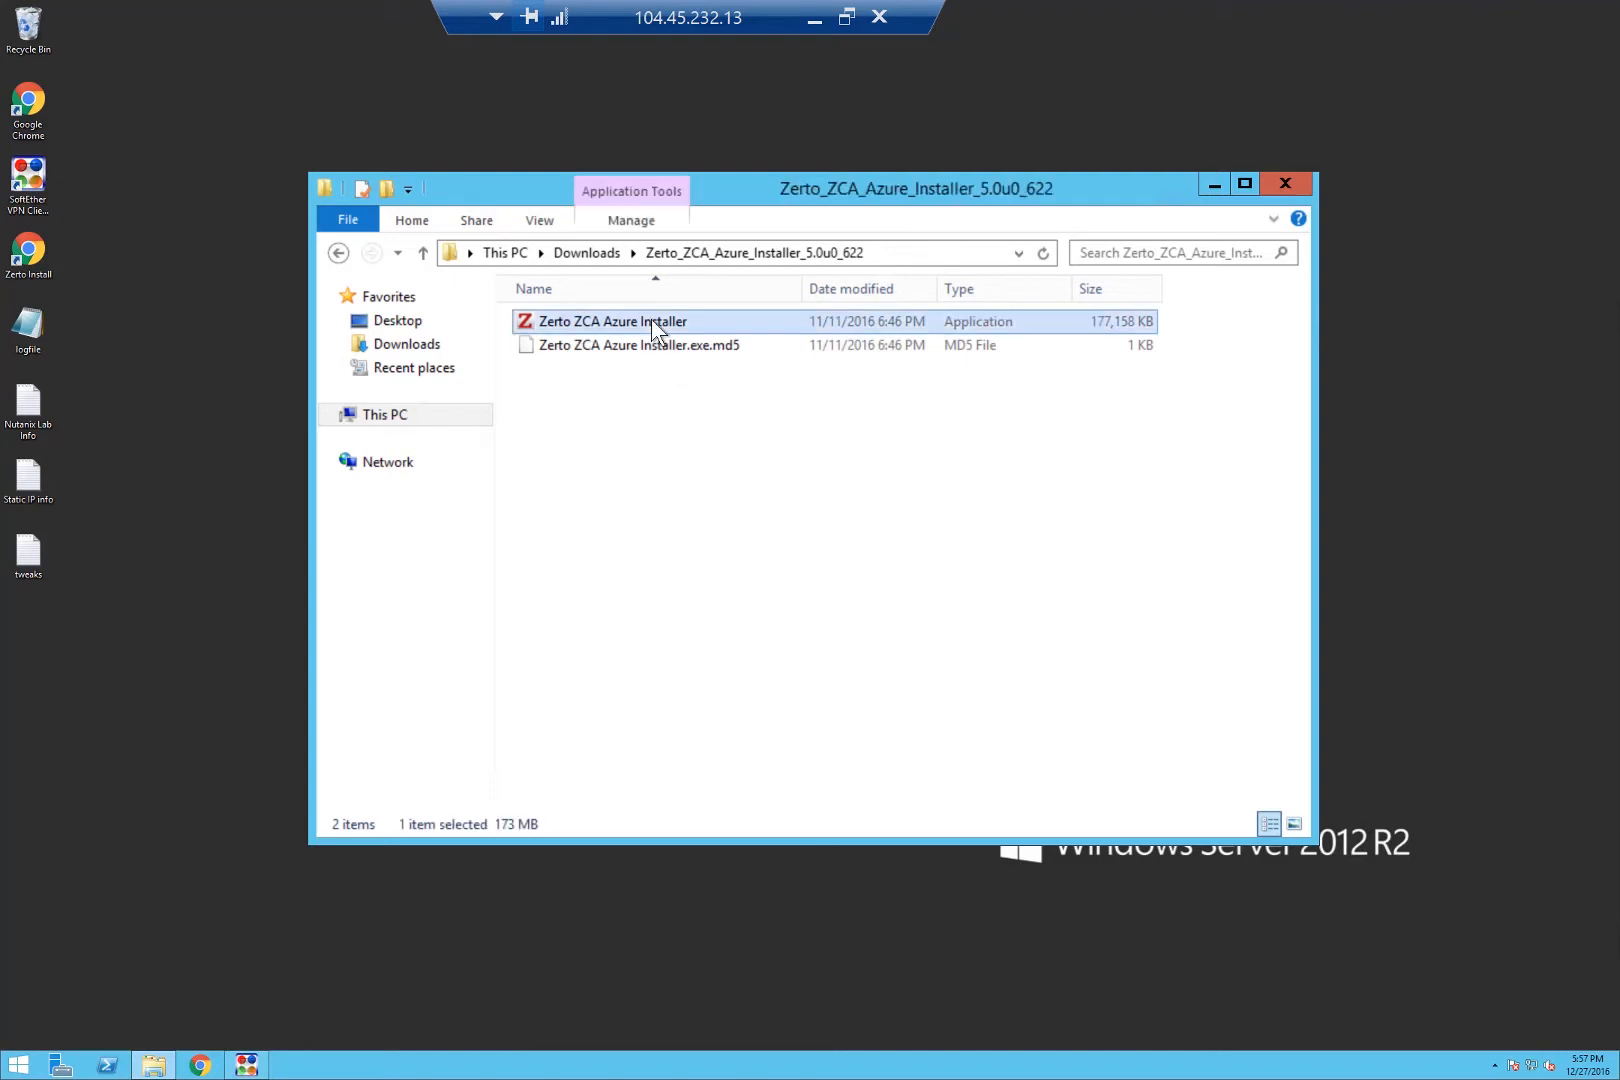
click(882, 562)
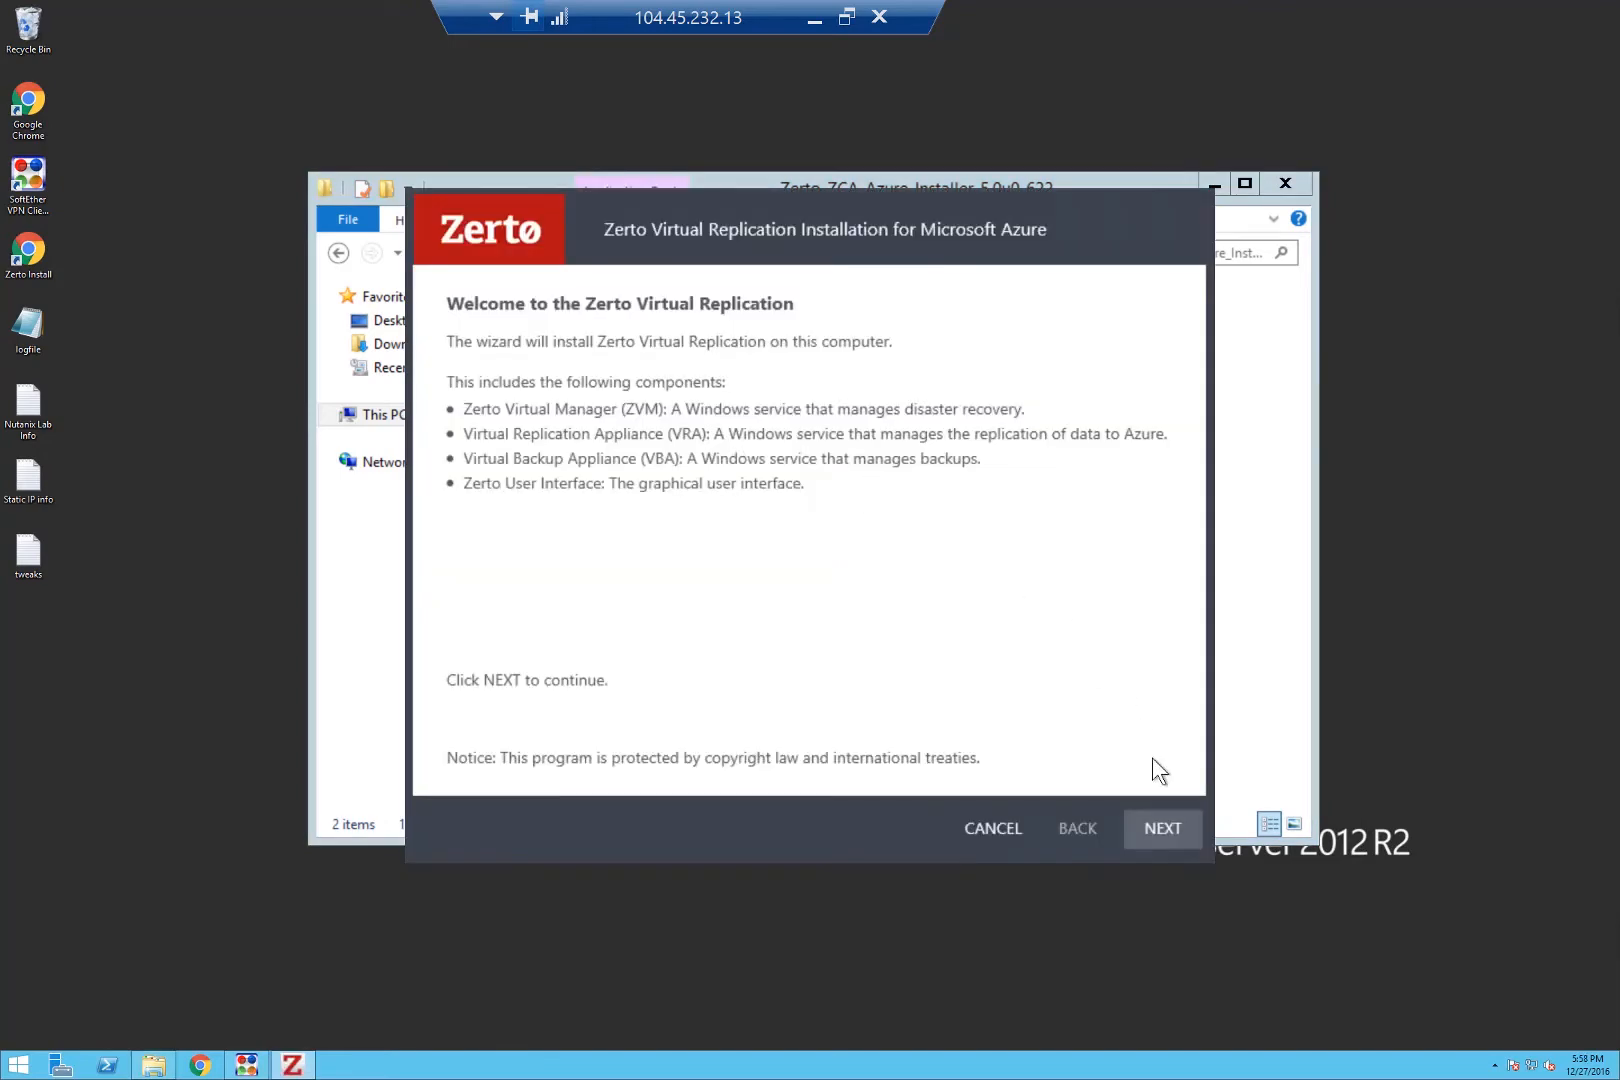
click(1158, 826)
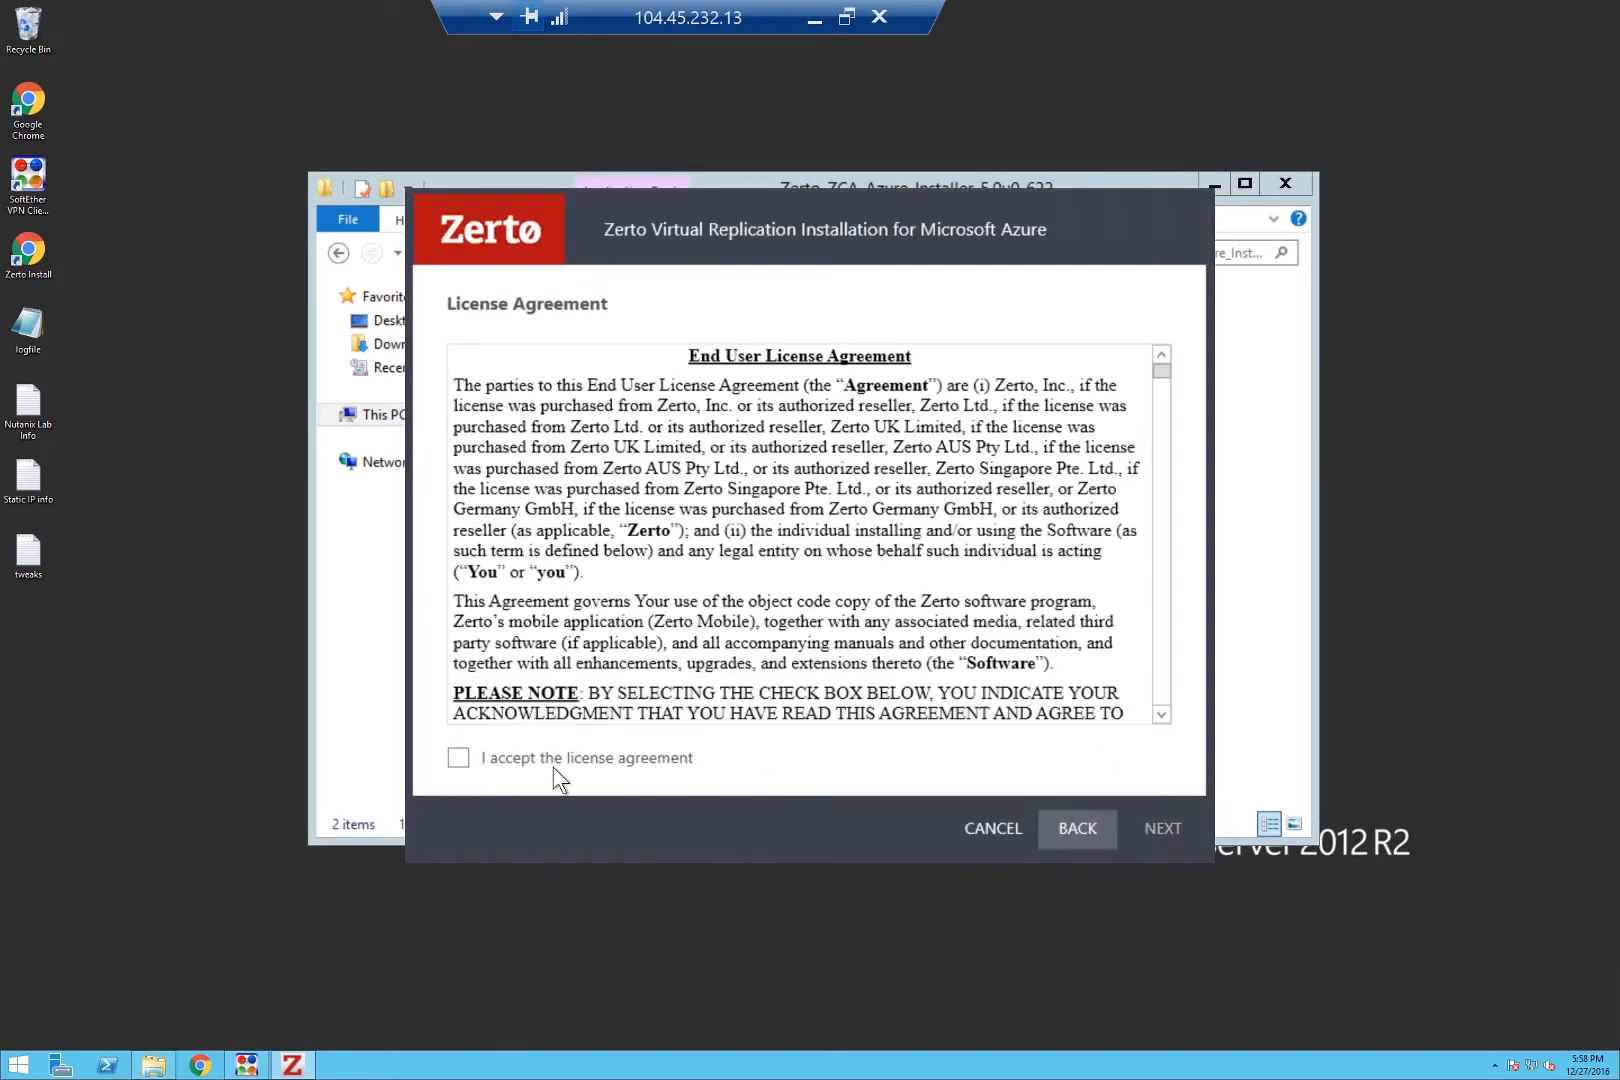
click(583, 758)
click(1162, 828)
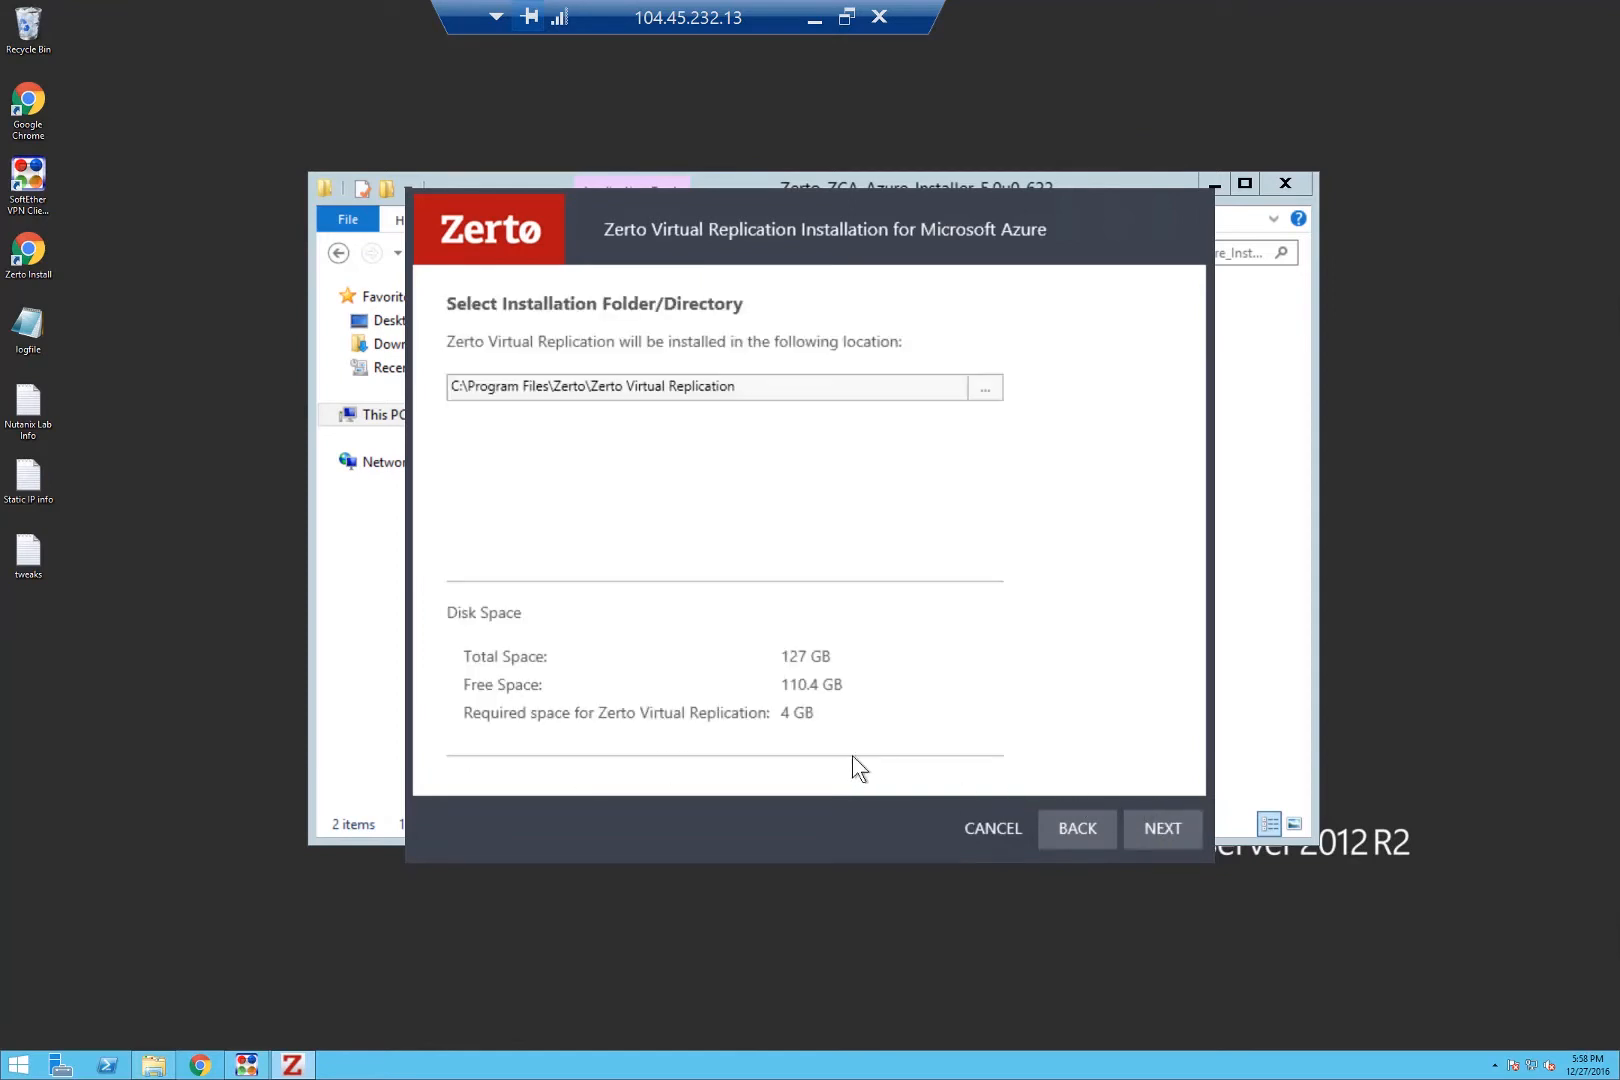
click(1157, 830)
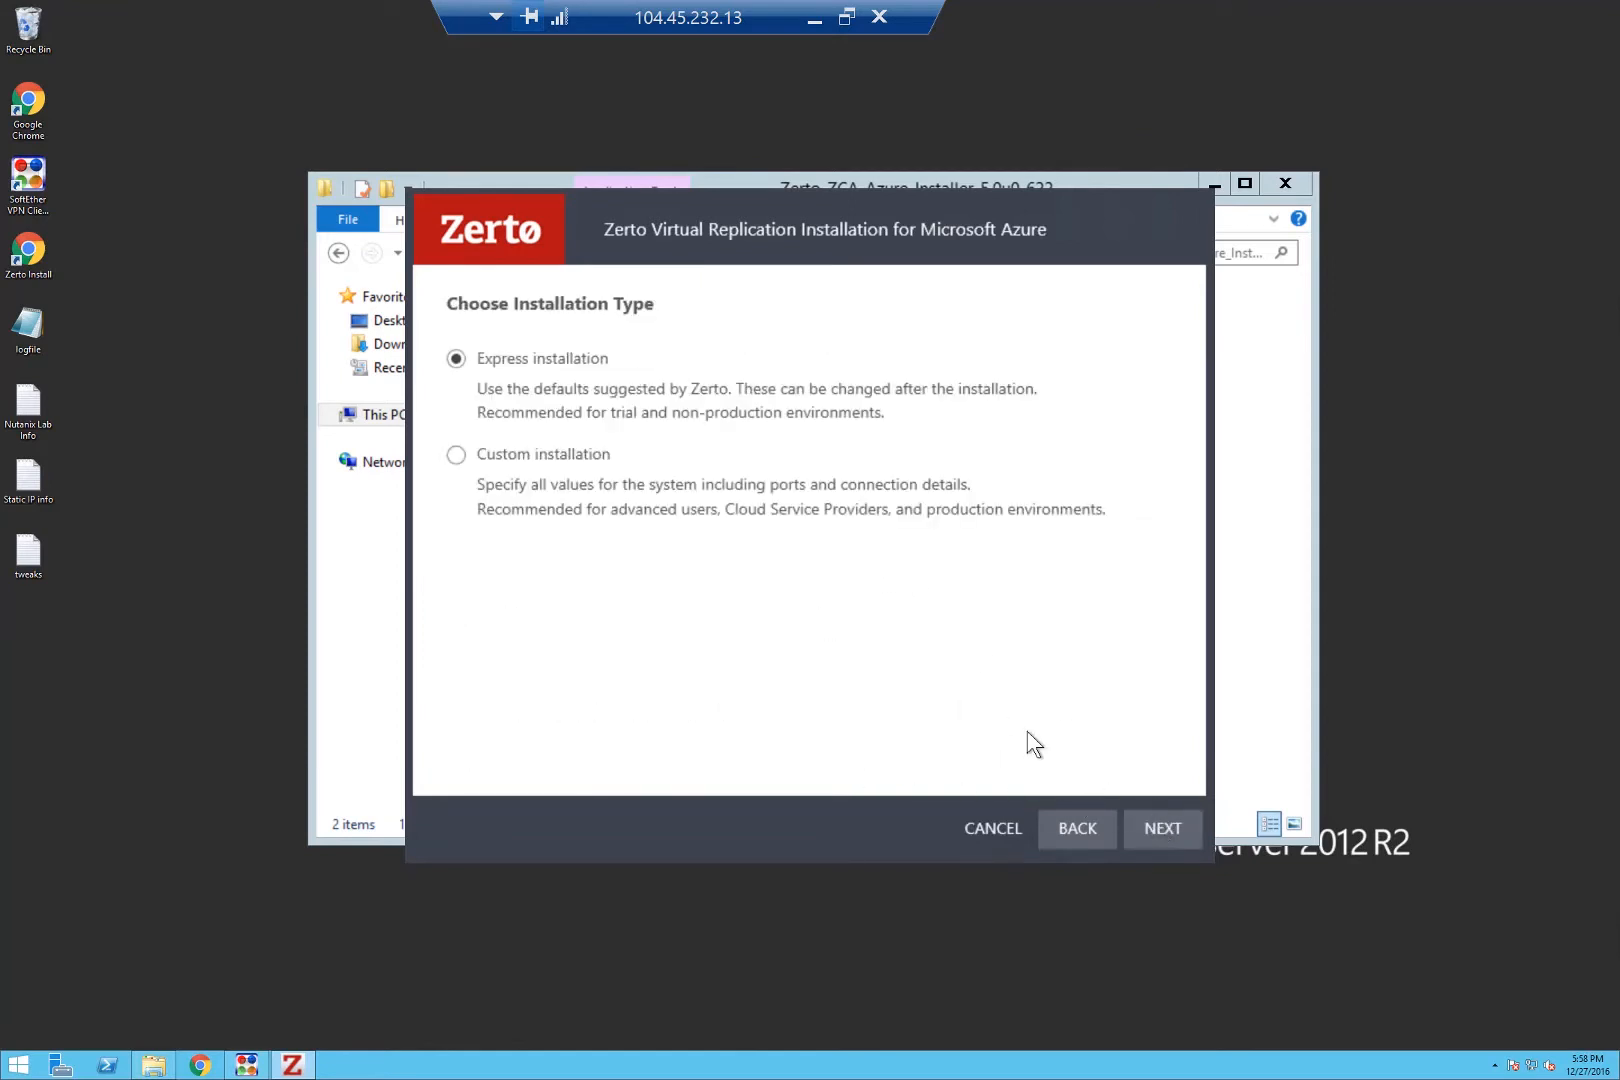
click(1132, 824)
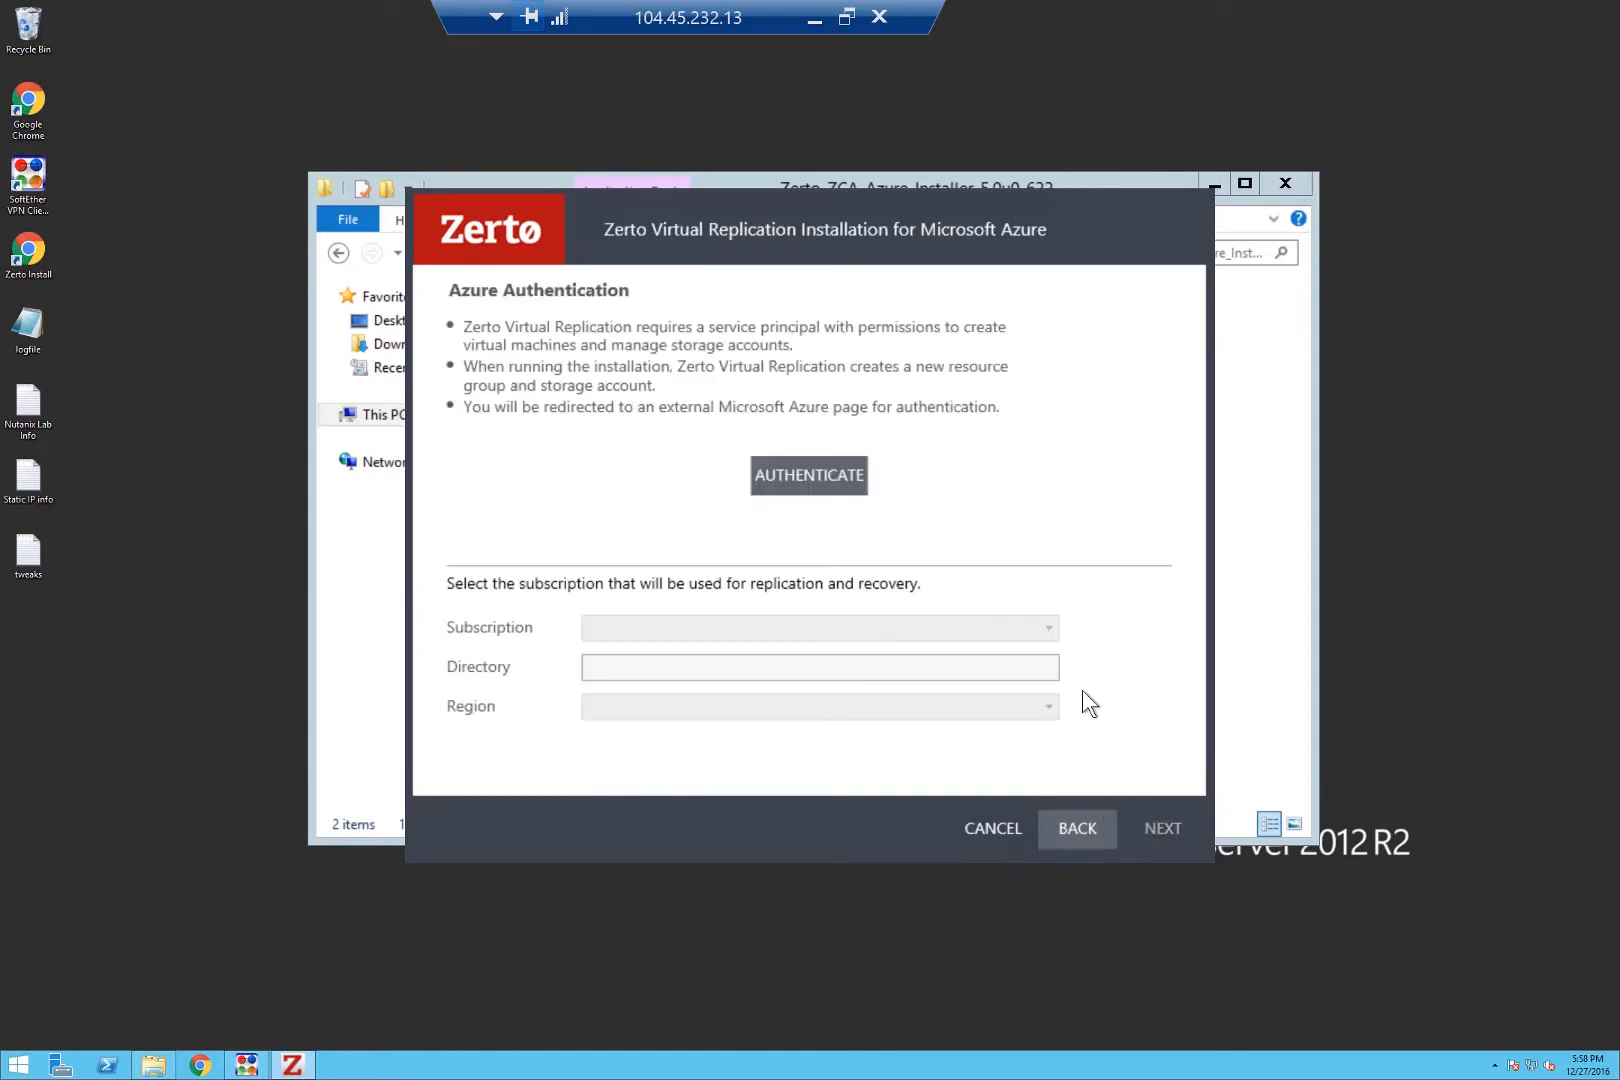
Authenticate to Azure by signing in with the account e-mail and password.
click(845, 482)
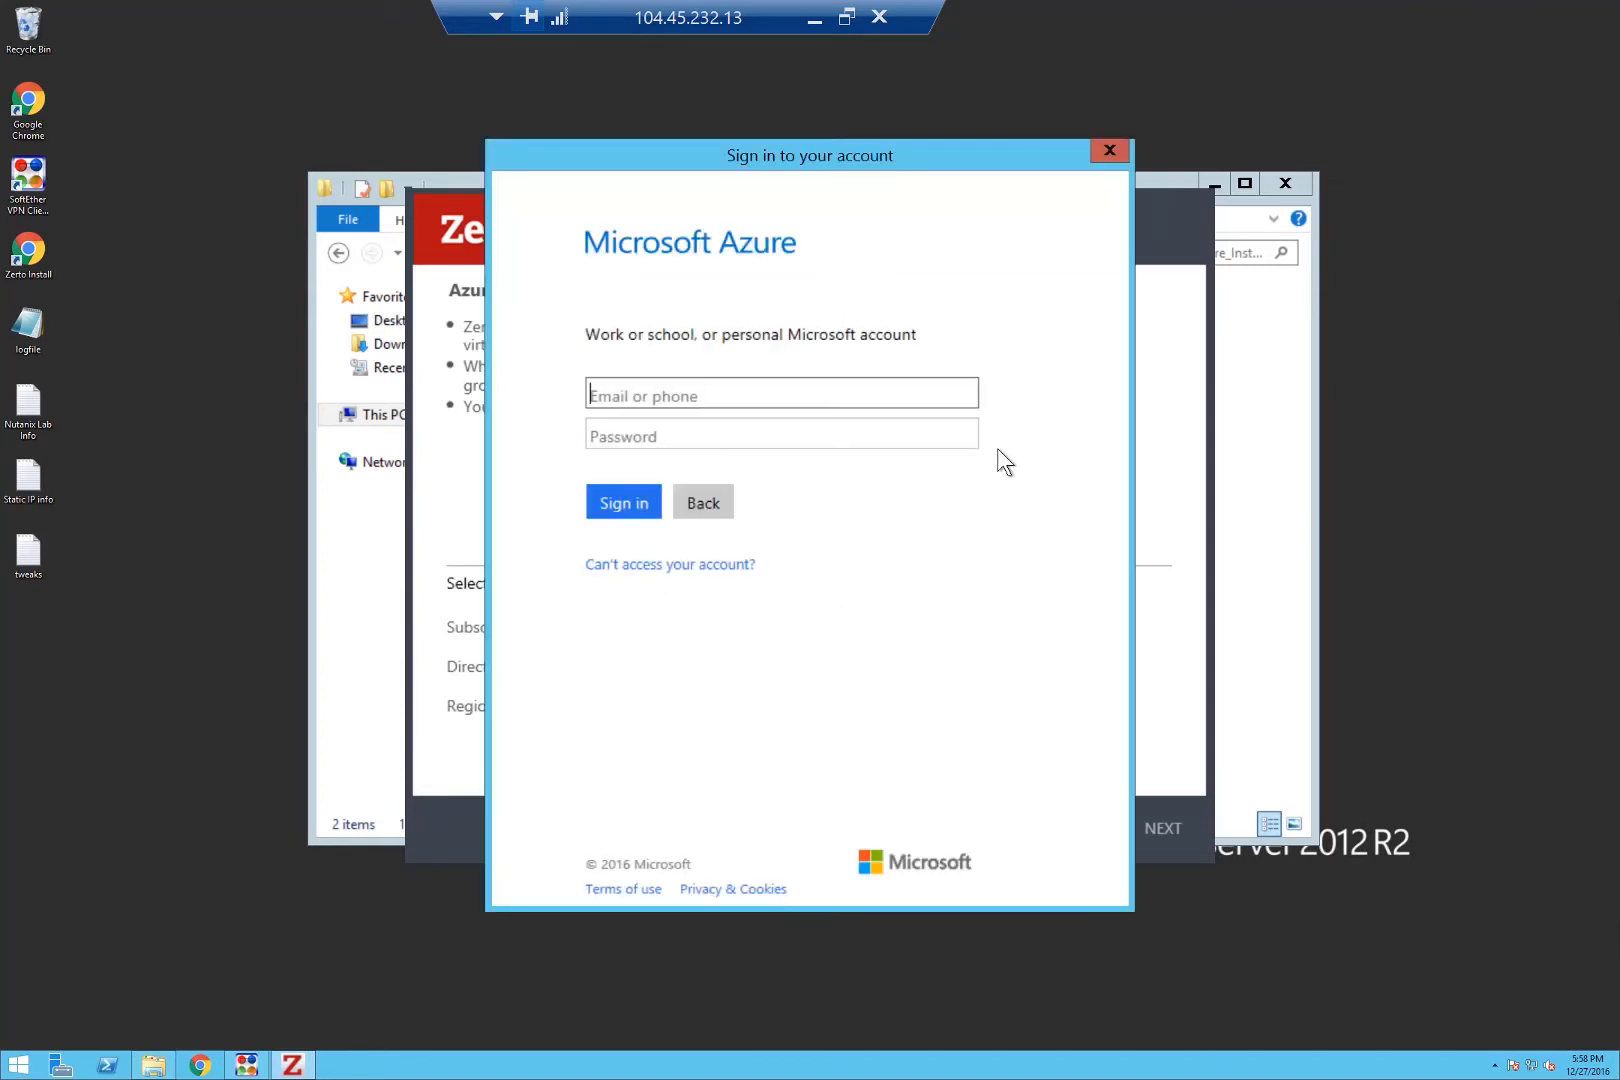
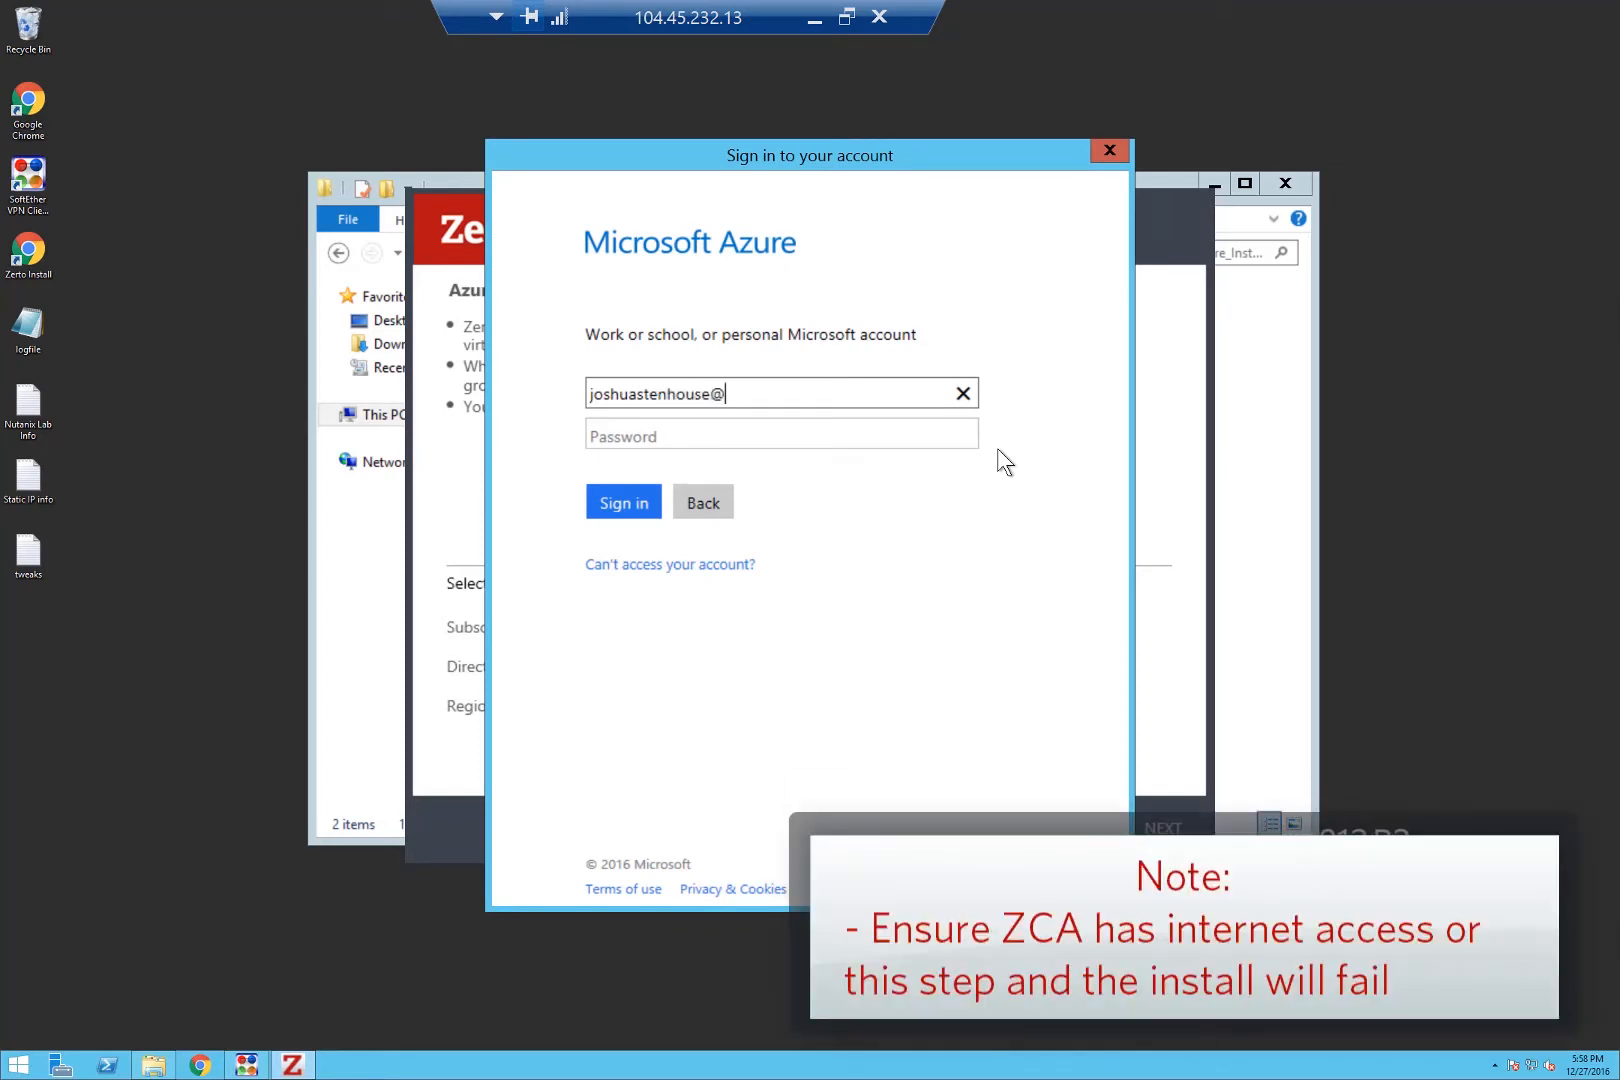
key(Return)
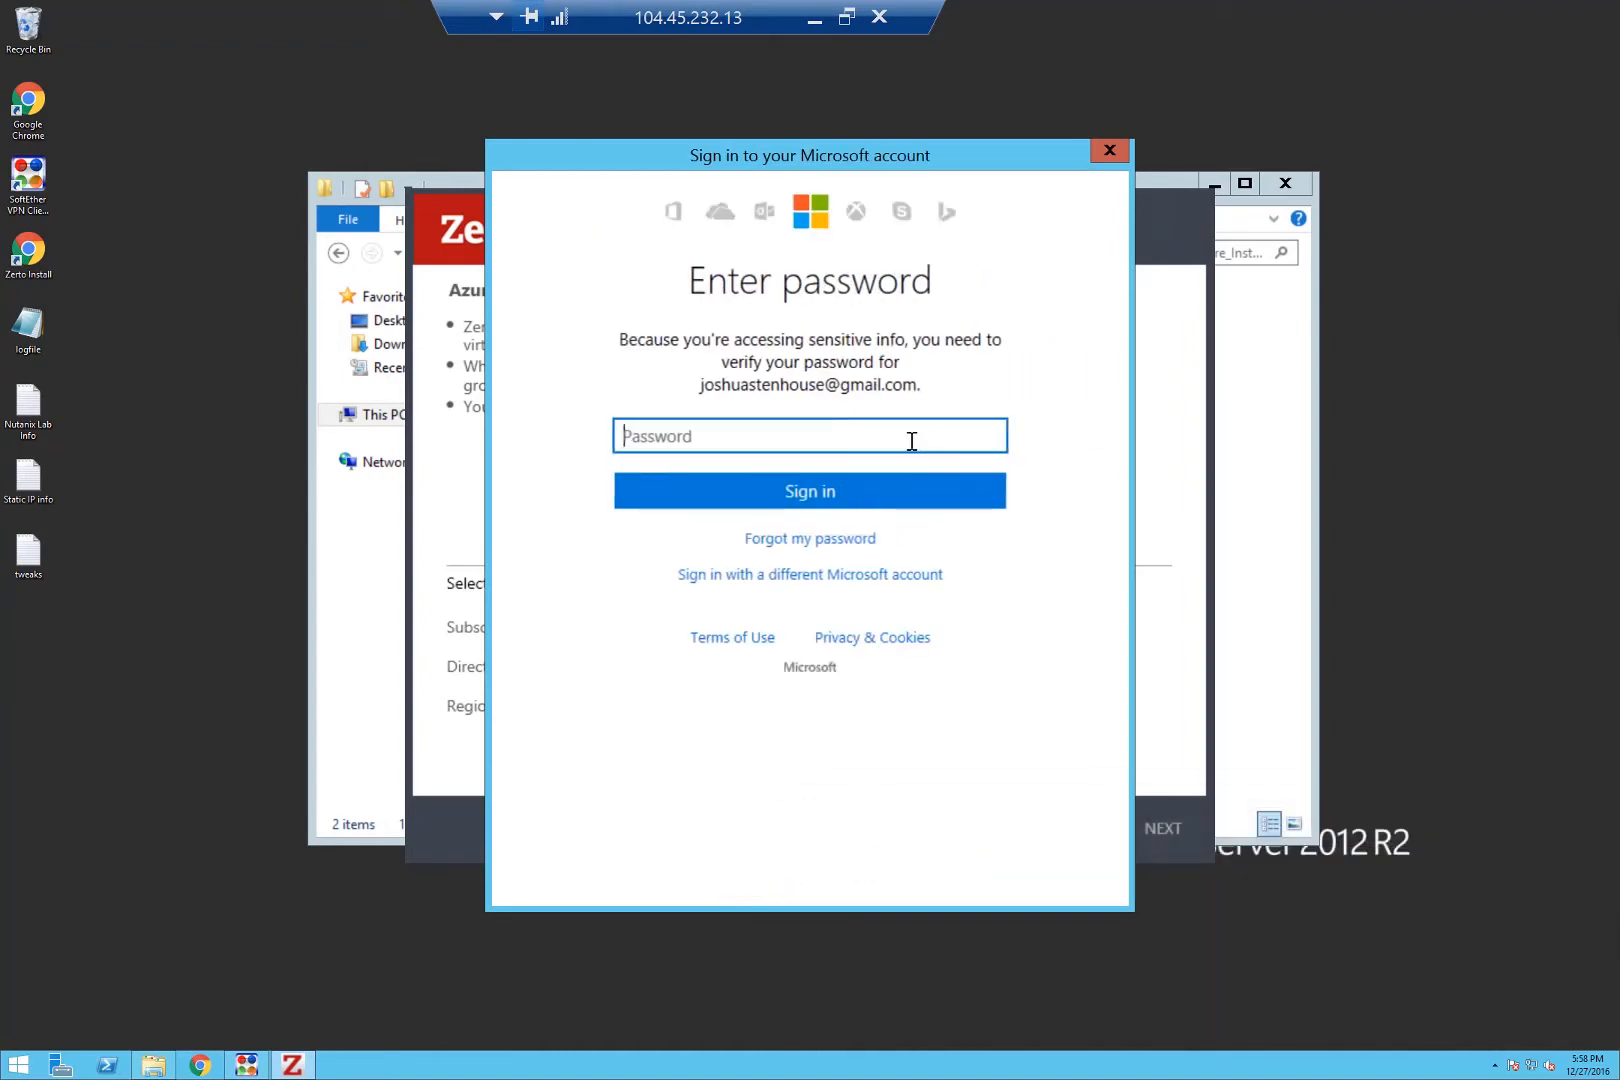
text(••••••••••)
click(889, 500)
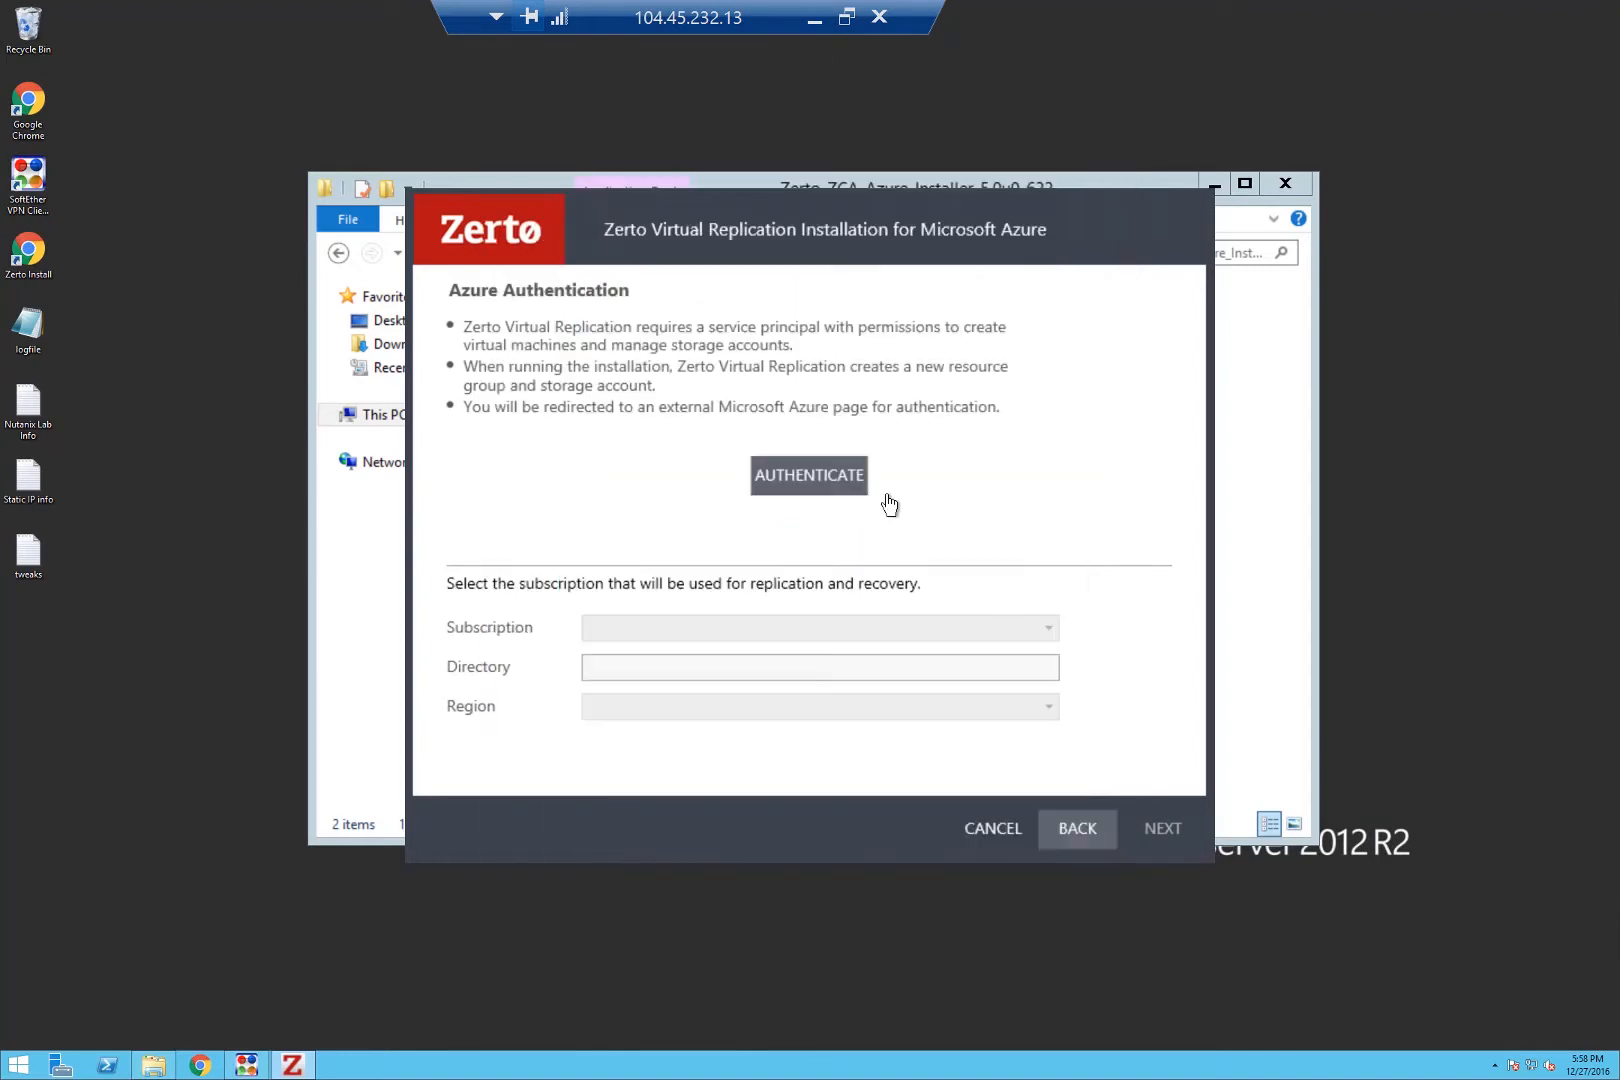
Select the first Pay-As-You-Go subscription in West US and continue to Connectivity.
click(816, 630)
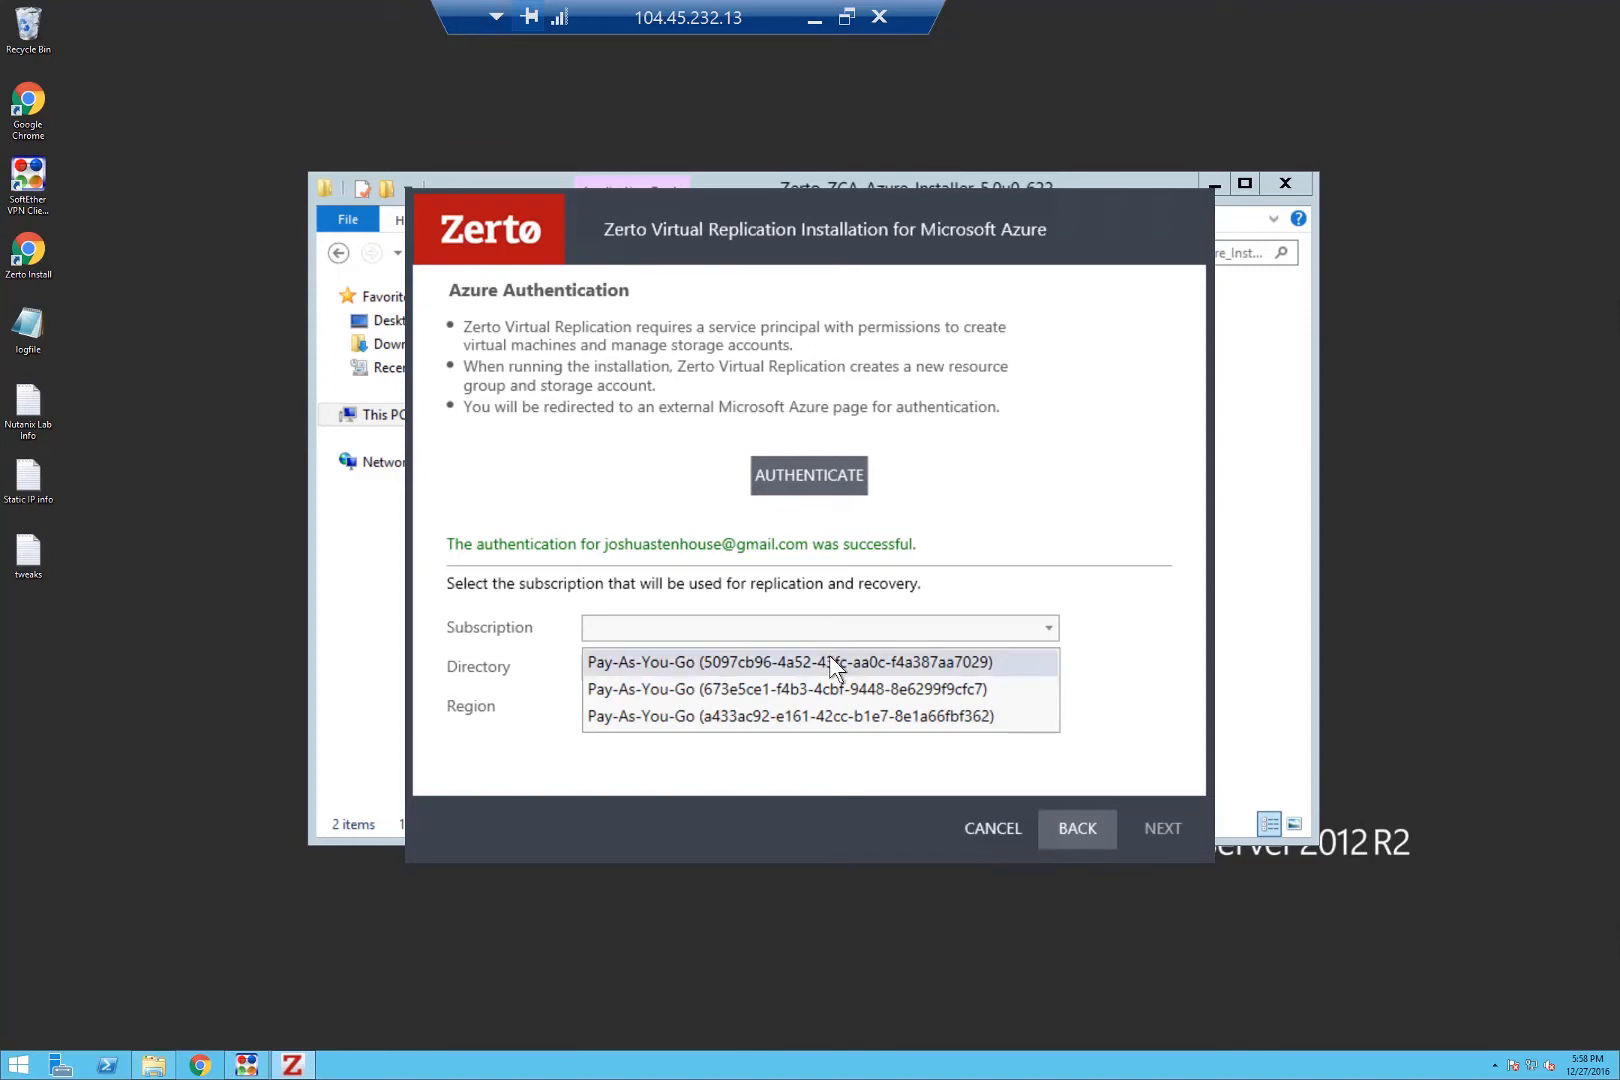
click(829, 660)
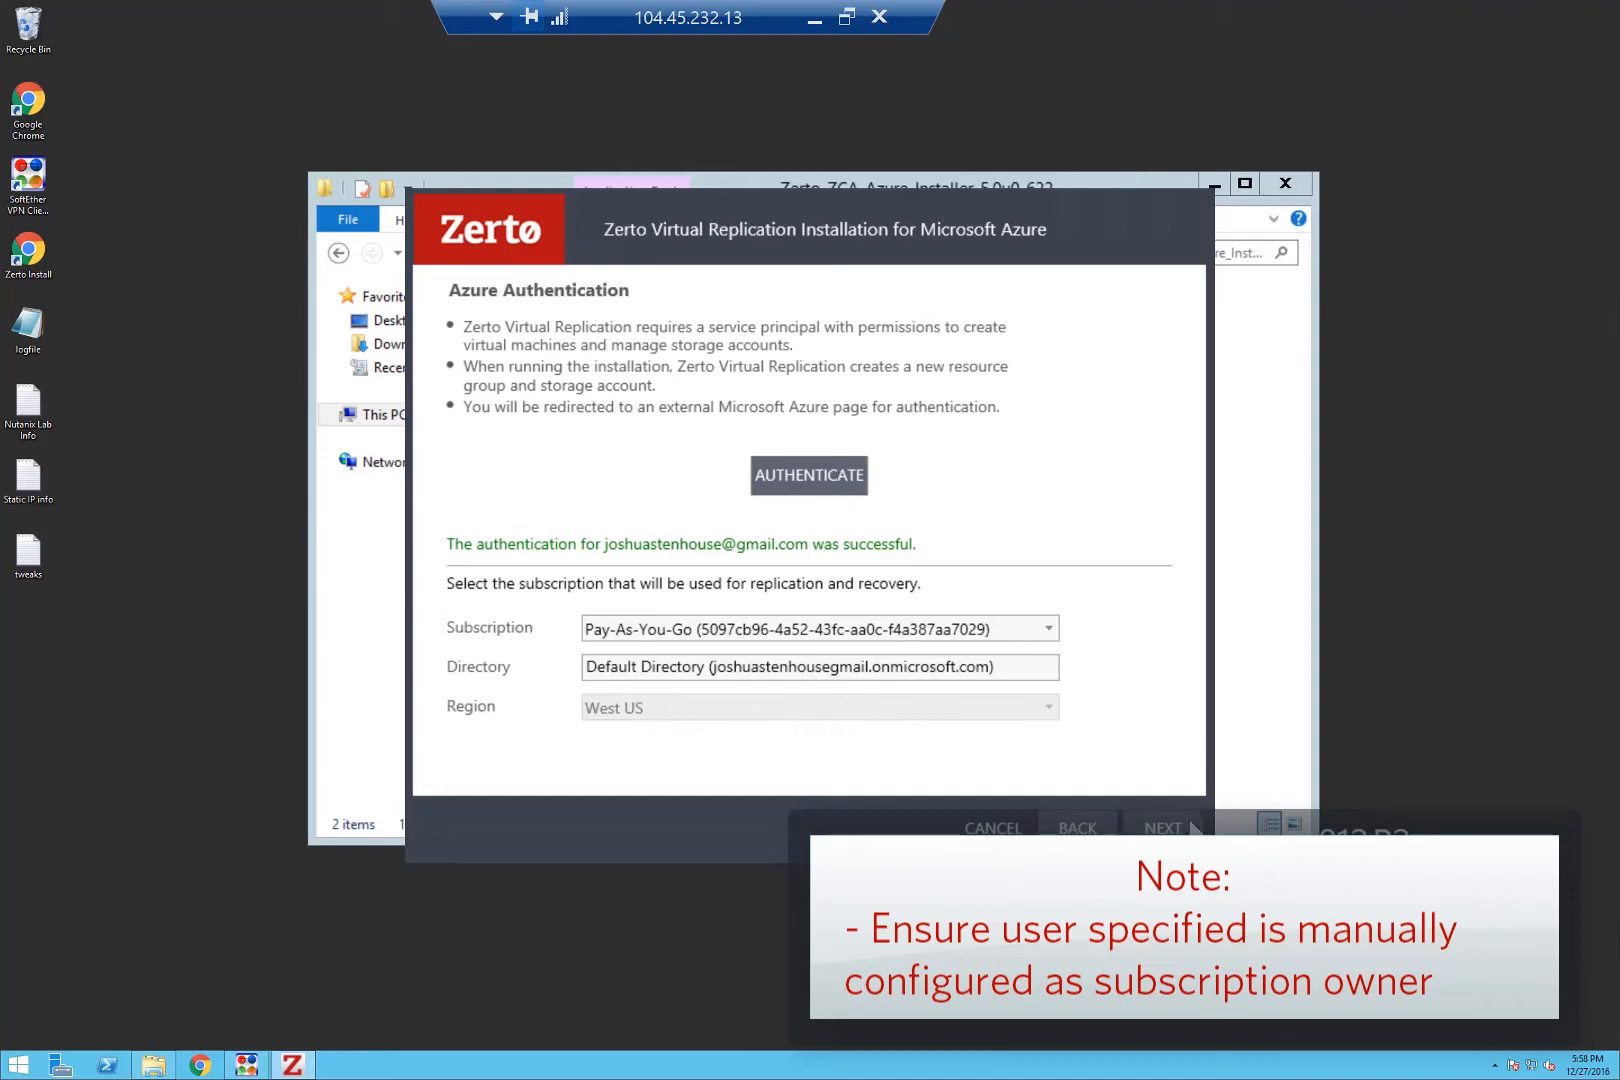
click(1162, 828)
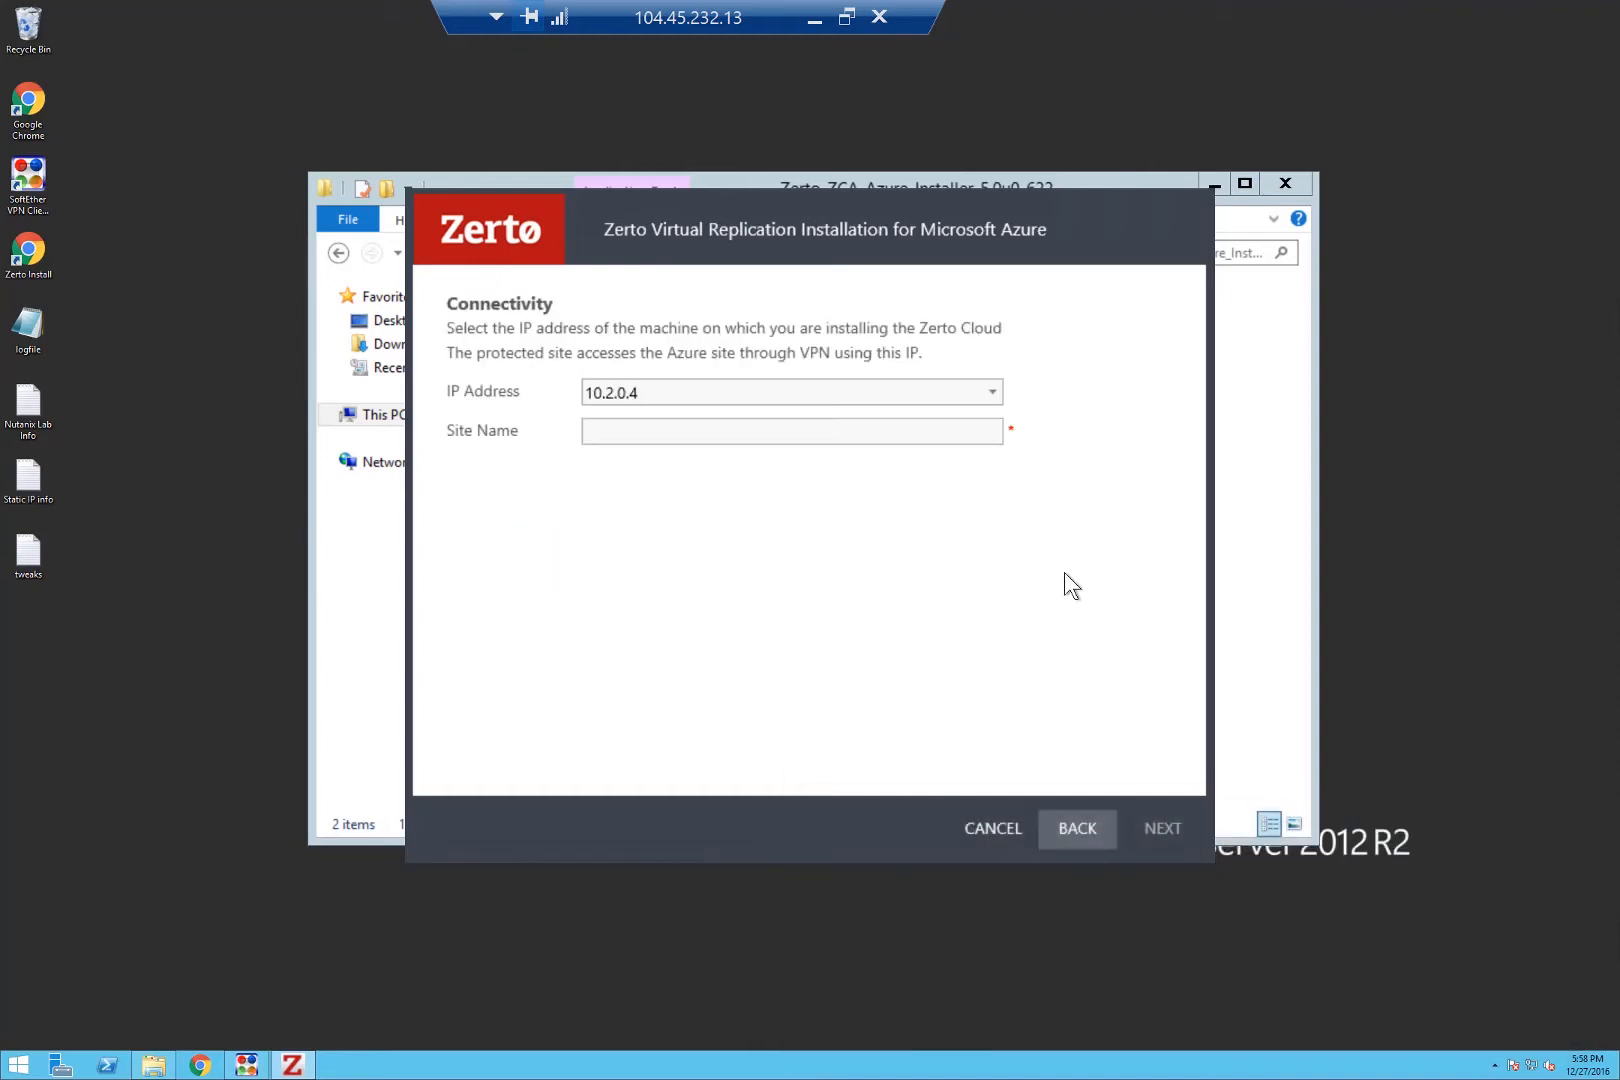
Use IP 192.168.0.245 and site name AzureUSWest, then advance through online services to validation.
click(744, 394)
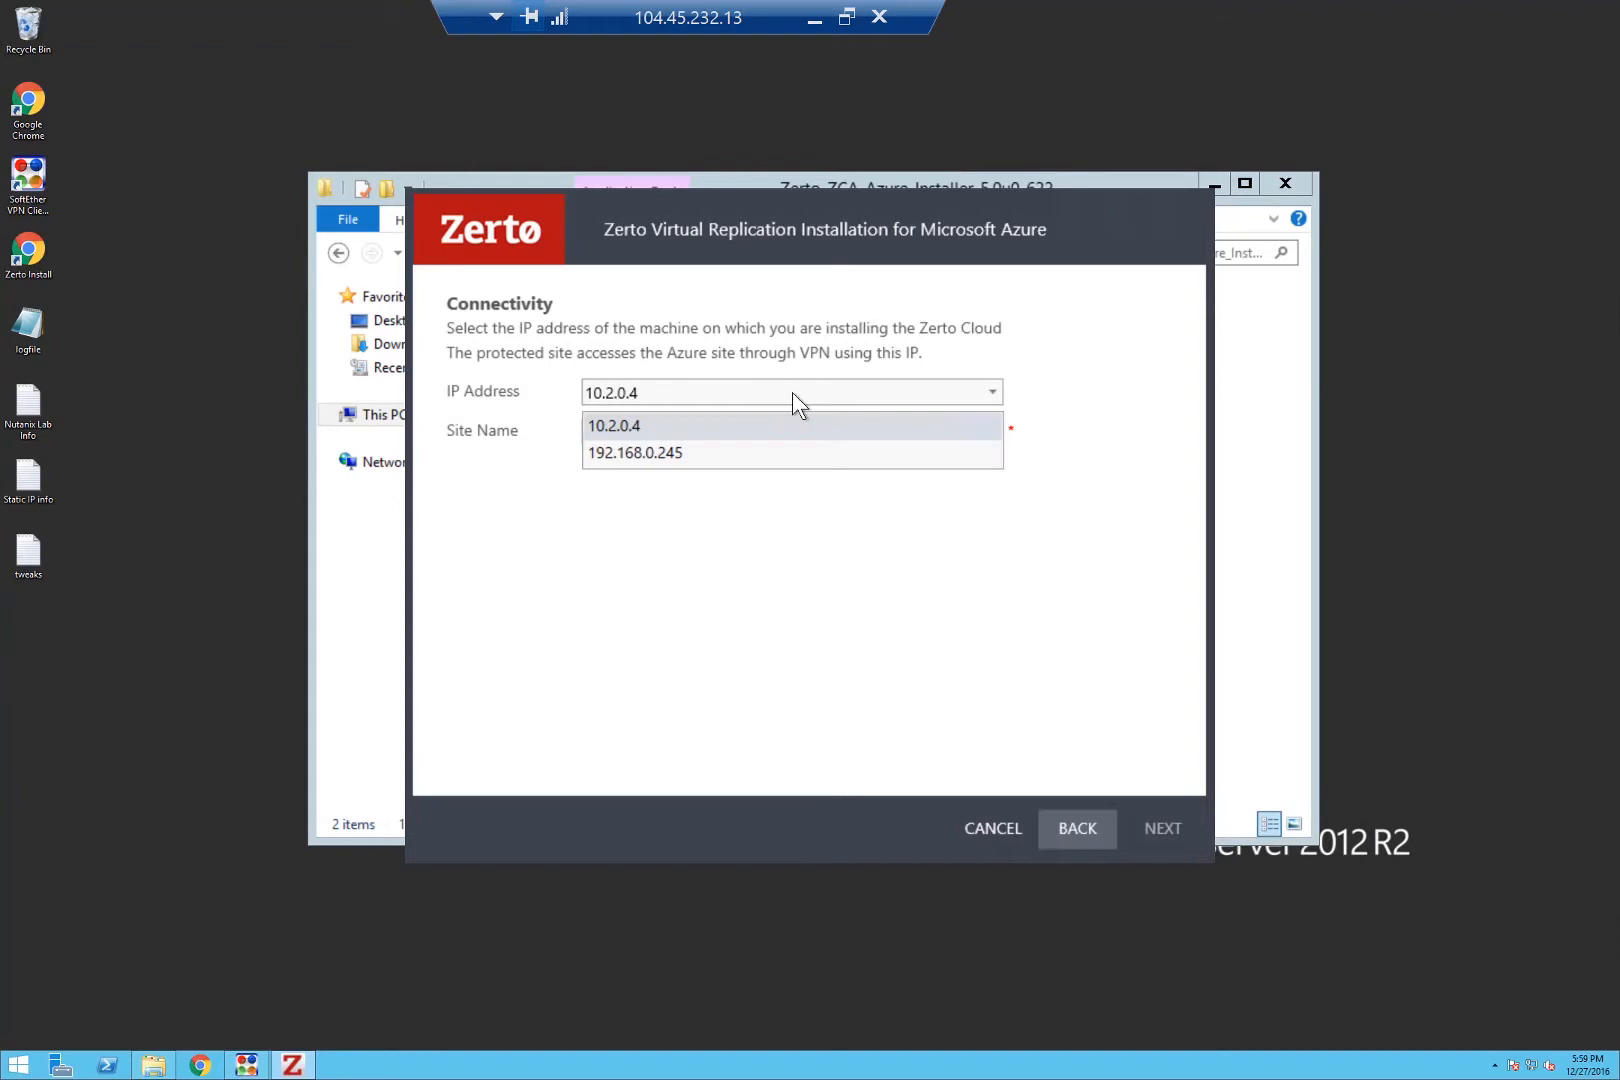
click(768, 453)
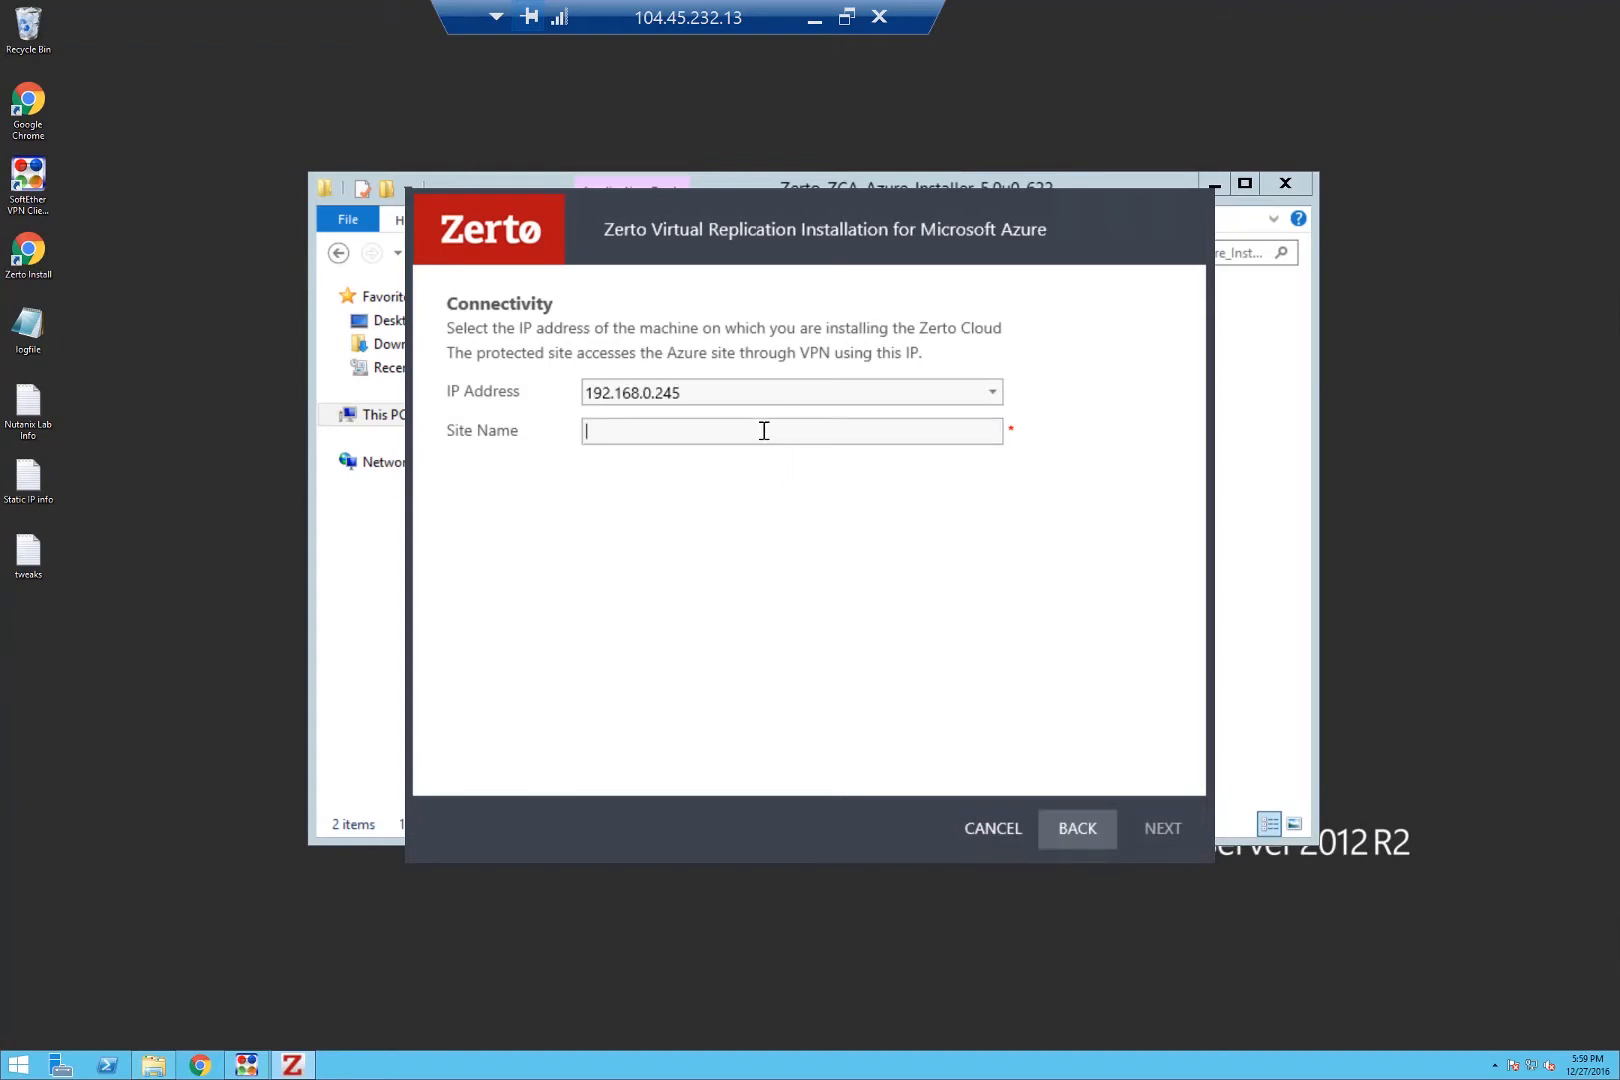
text(AzureUSWQe)
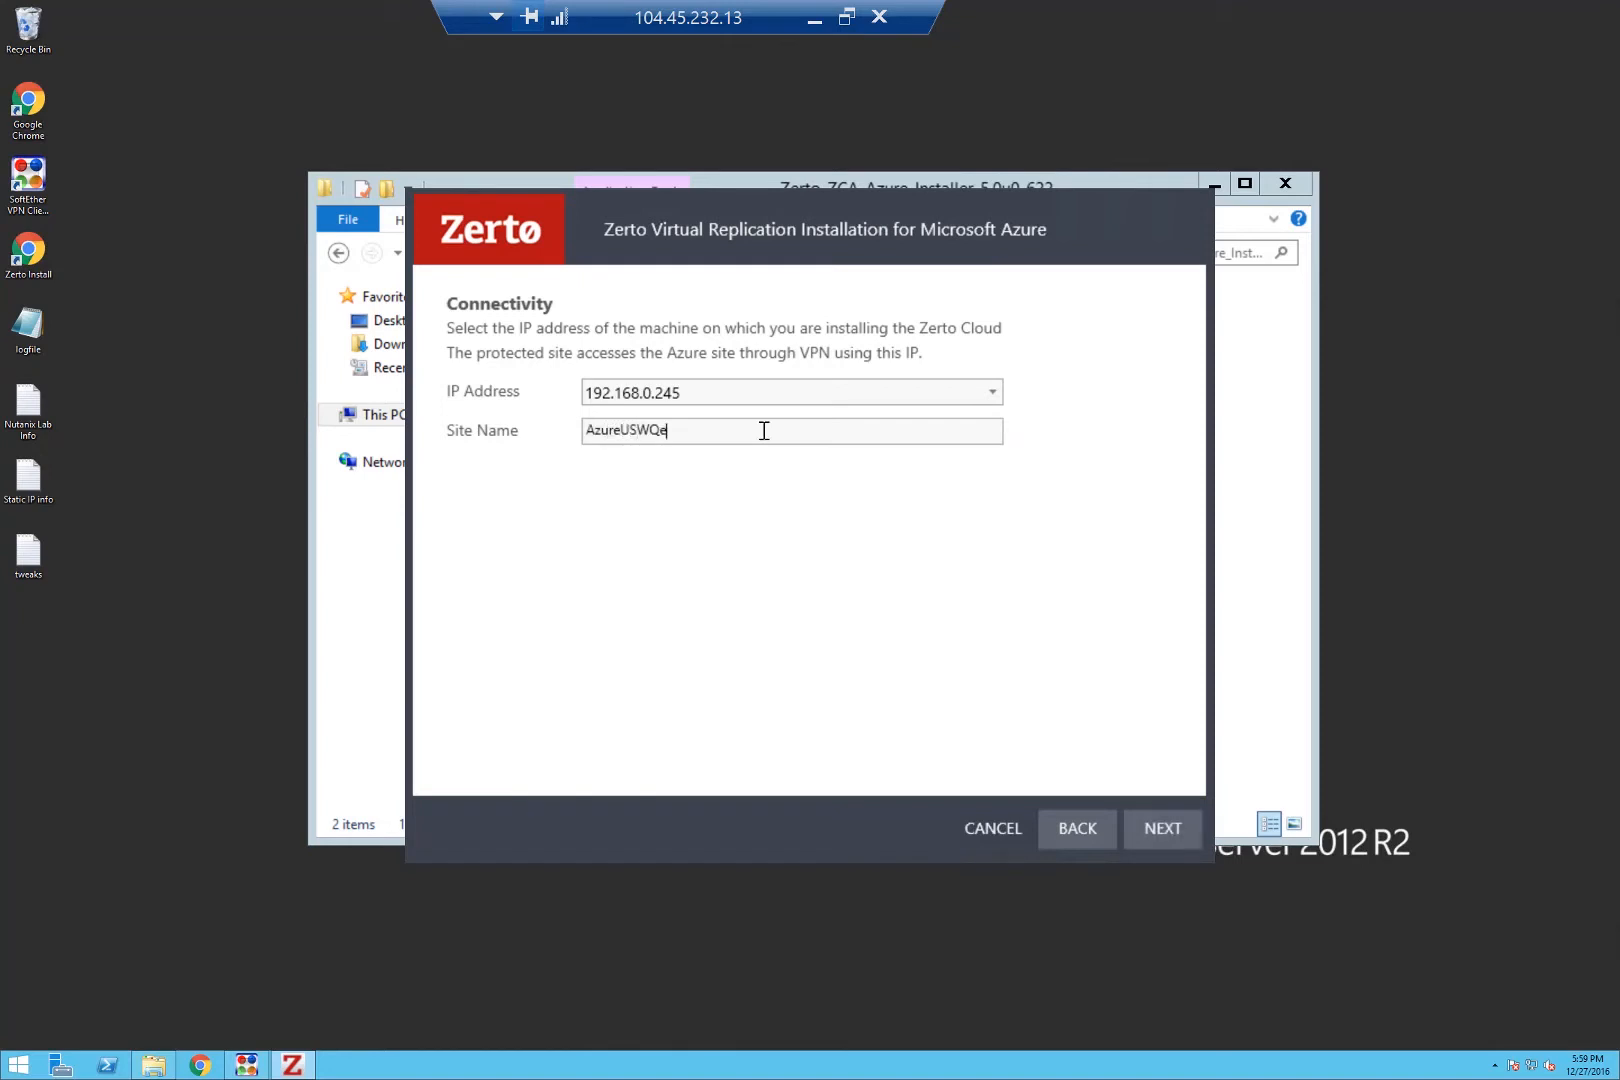
key(BackSpace)
key(BackSpace)
text(est)
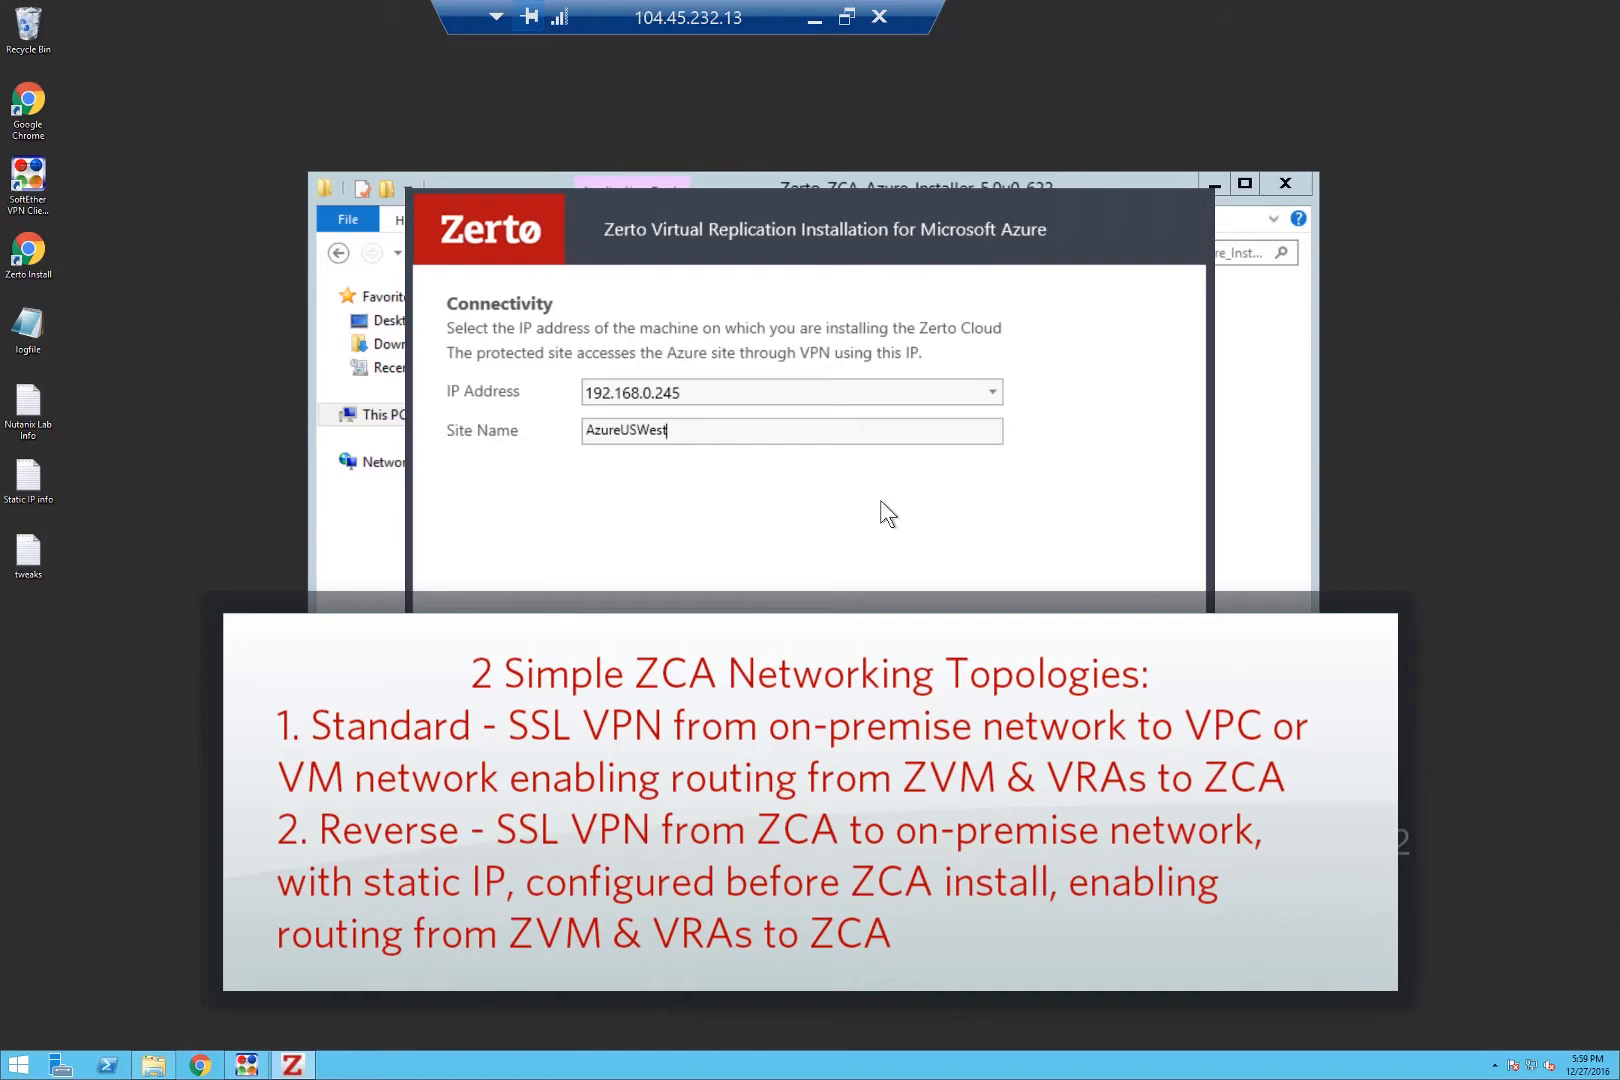
click(1068, 832)
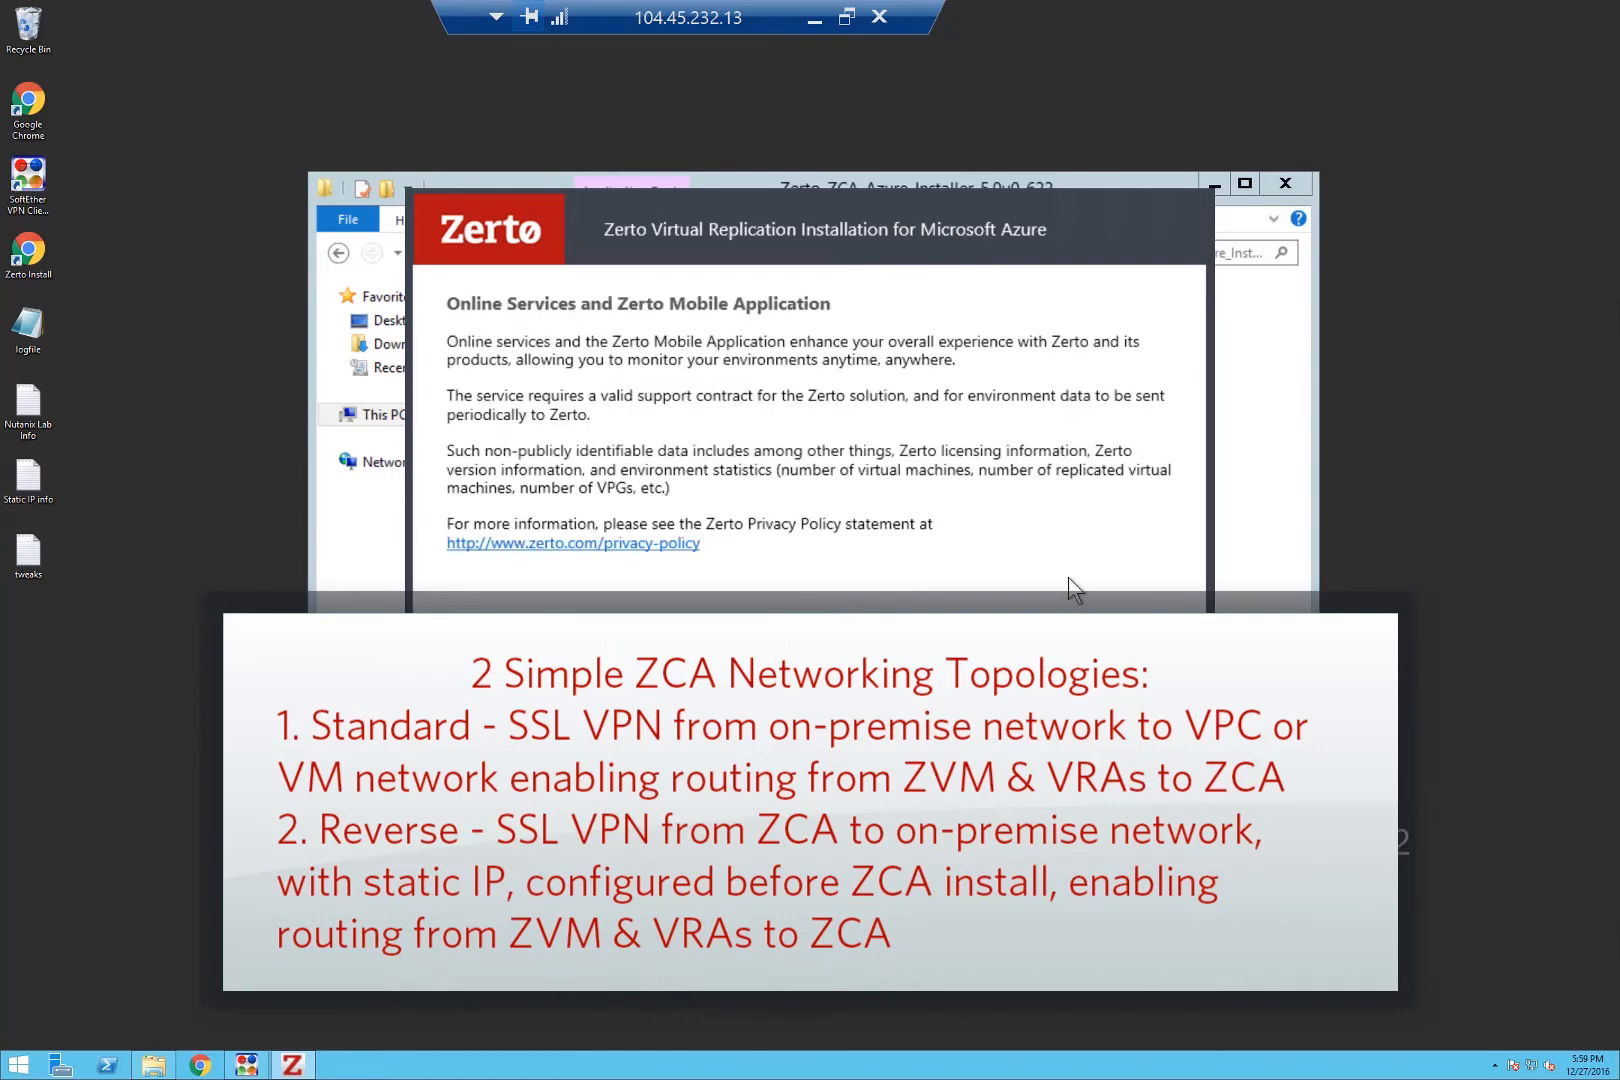
click(1160, 829)
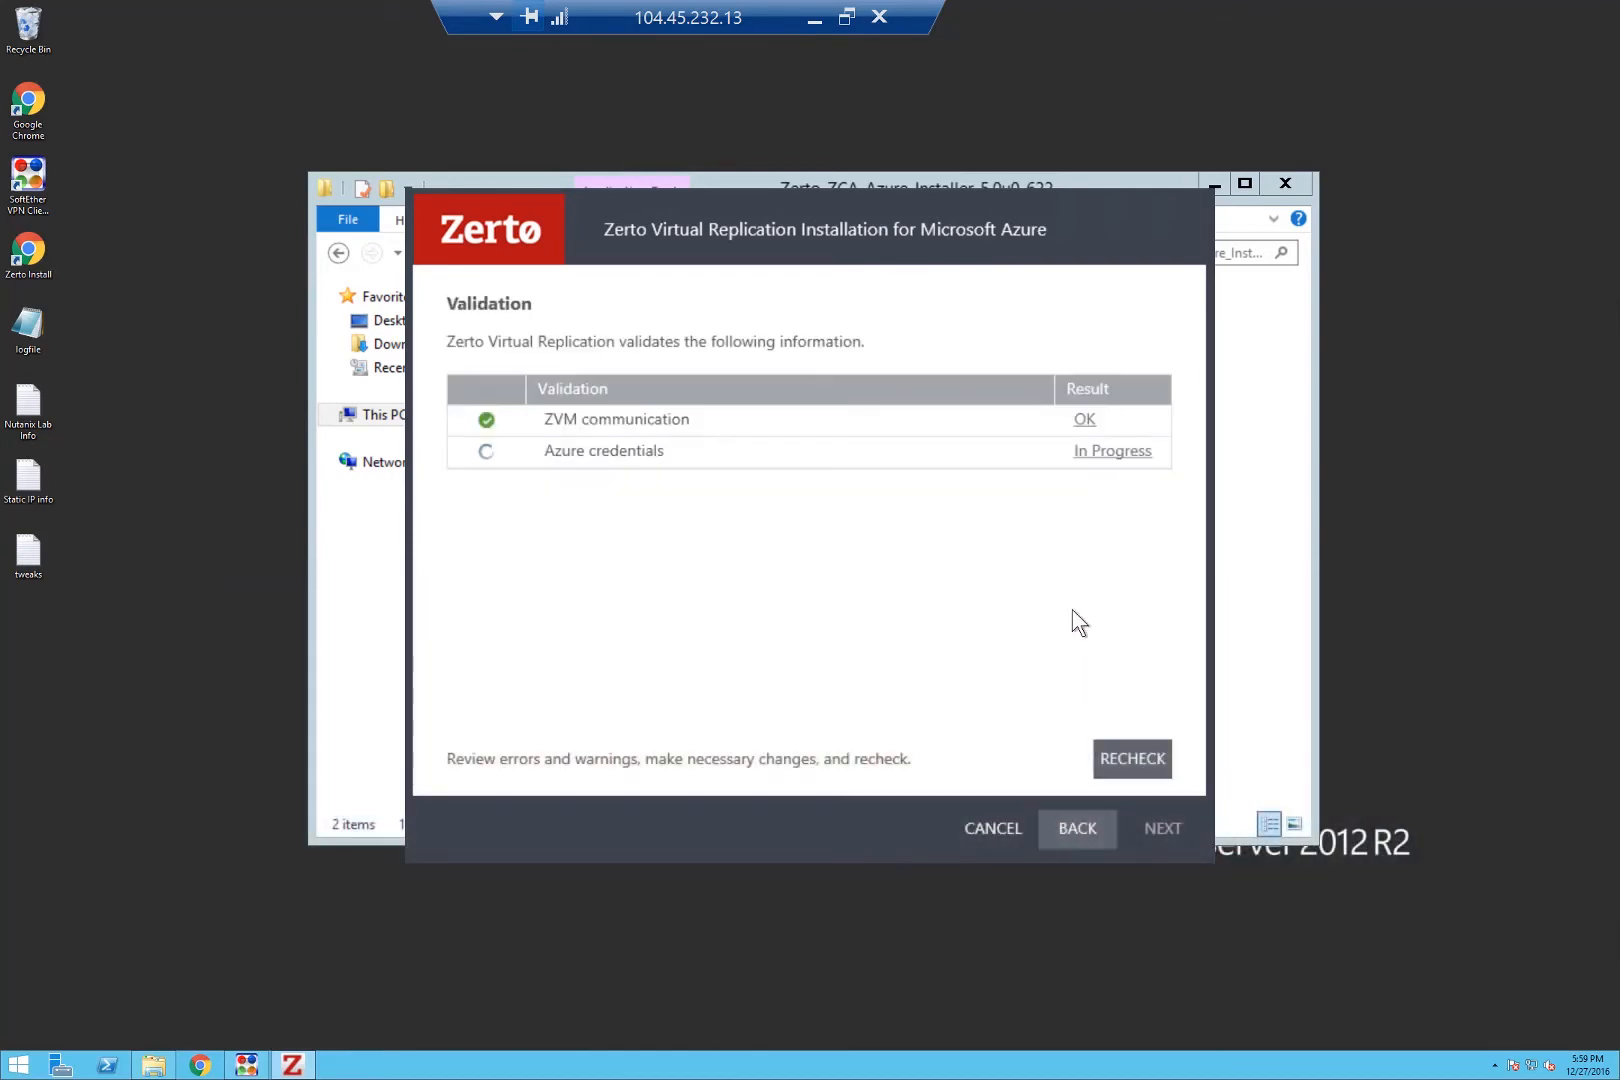
Start the Azure ZCA installation, then restore the AWS instance's remote session.
click(1158, 830)
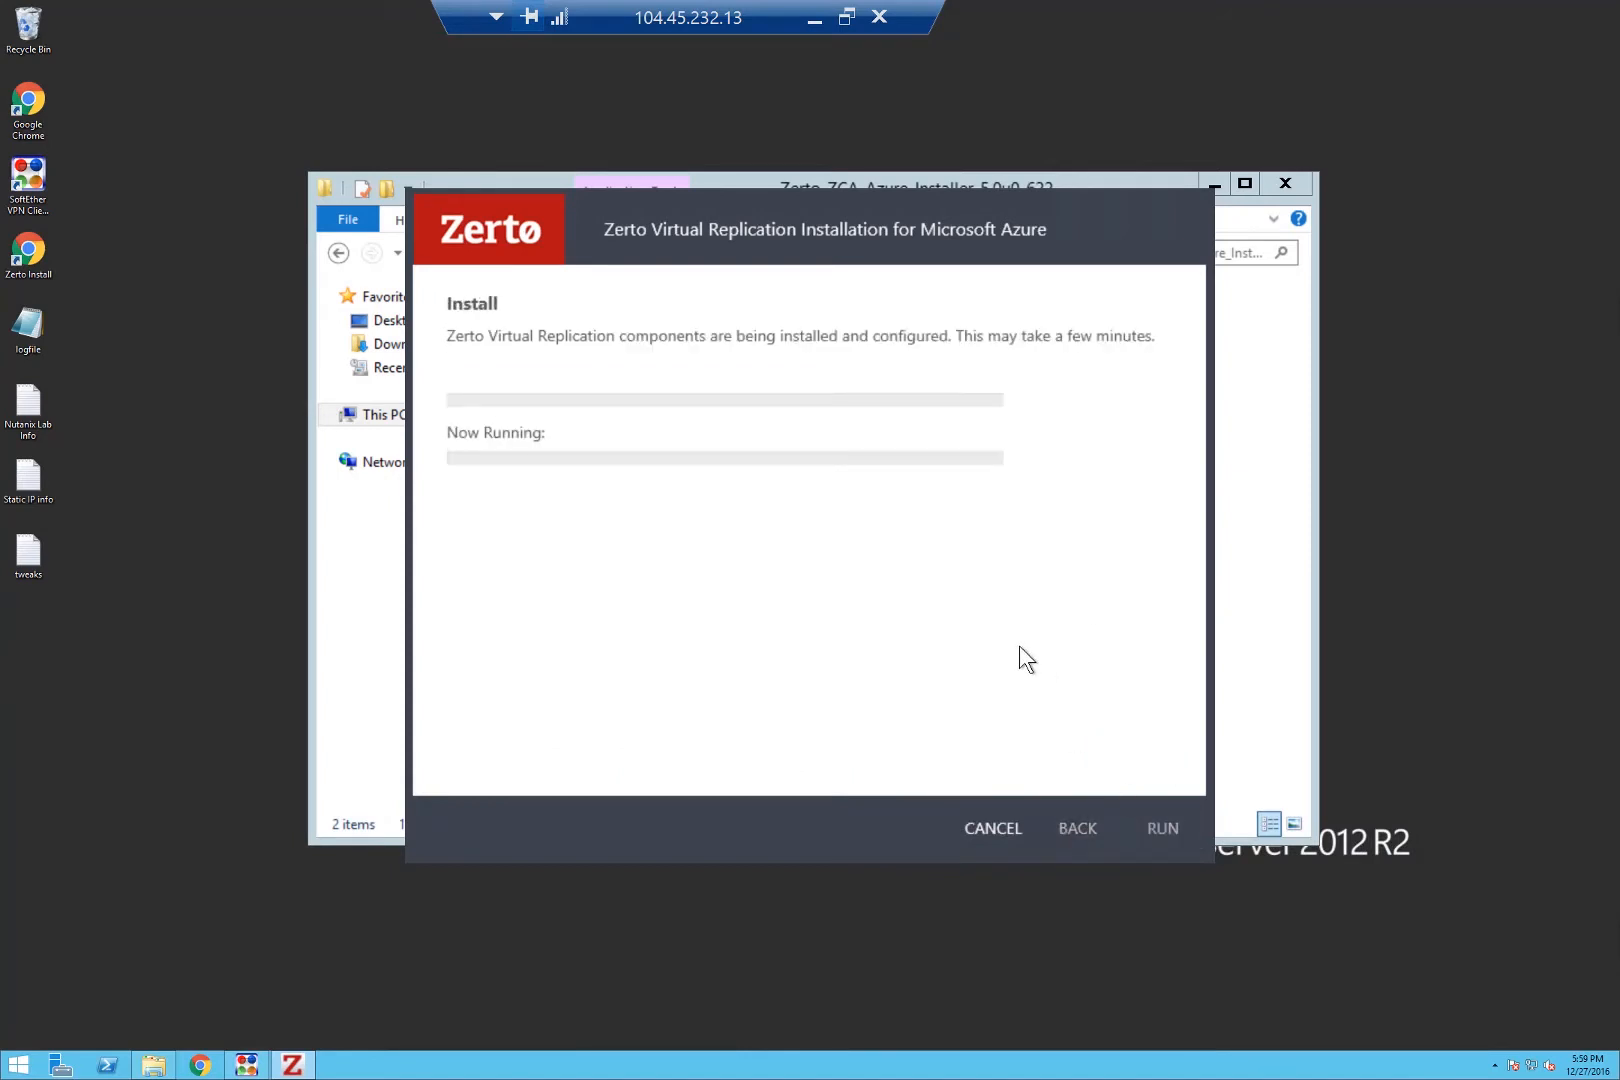
click(815, 20)
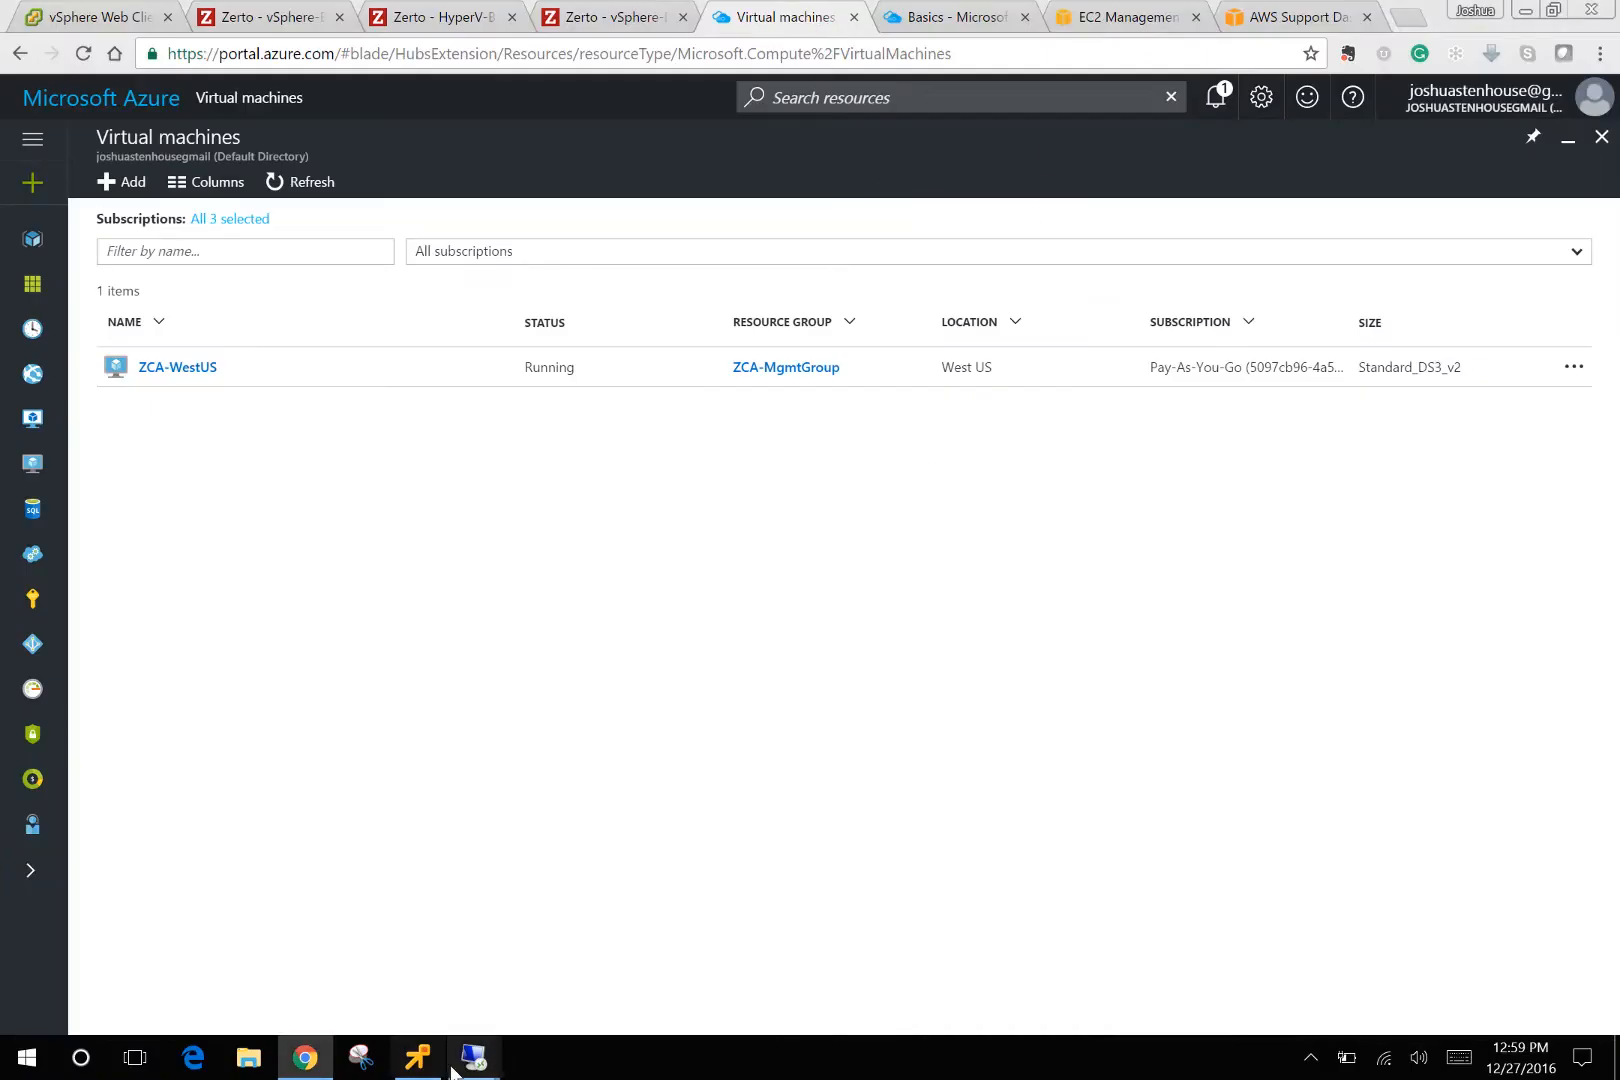
mouse_move(491, 1057)
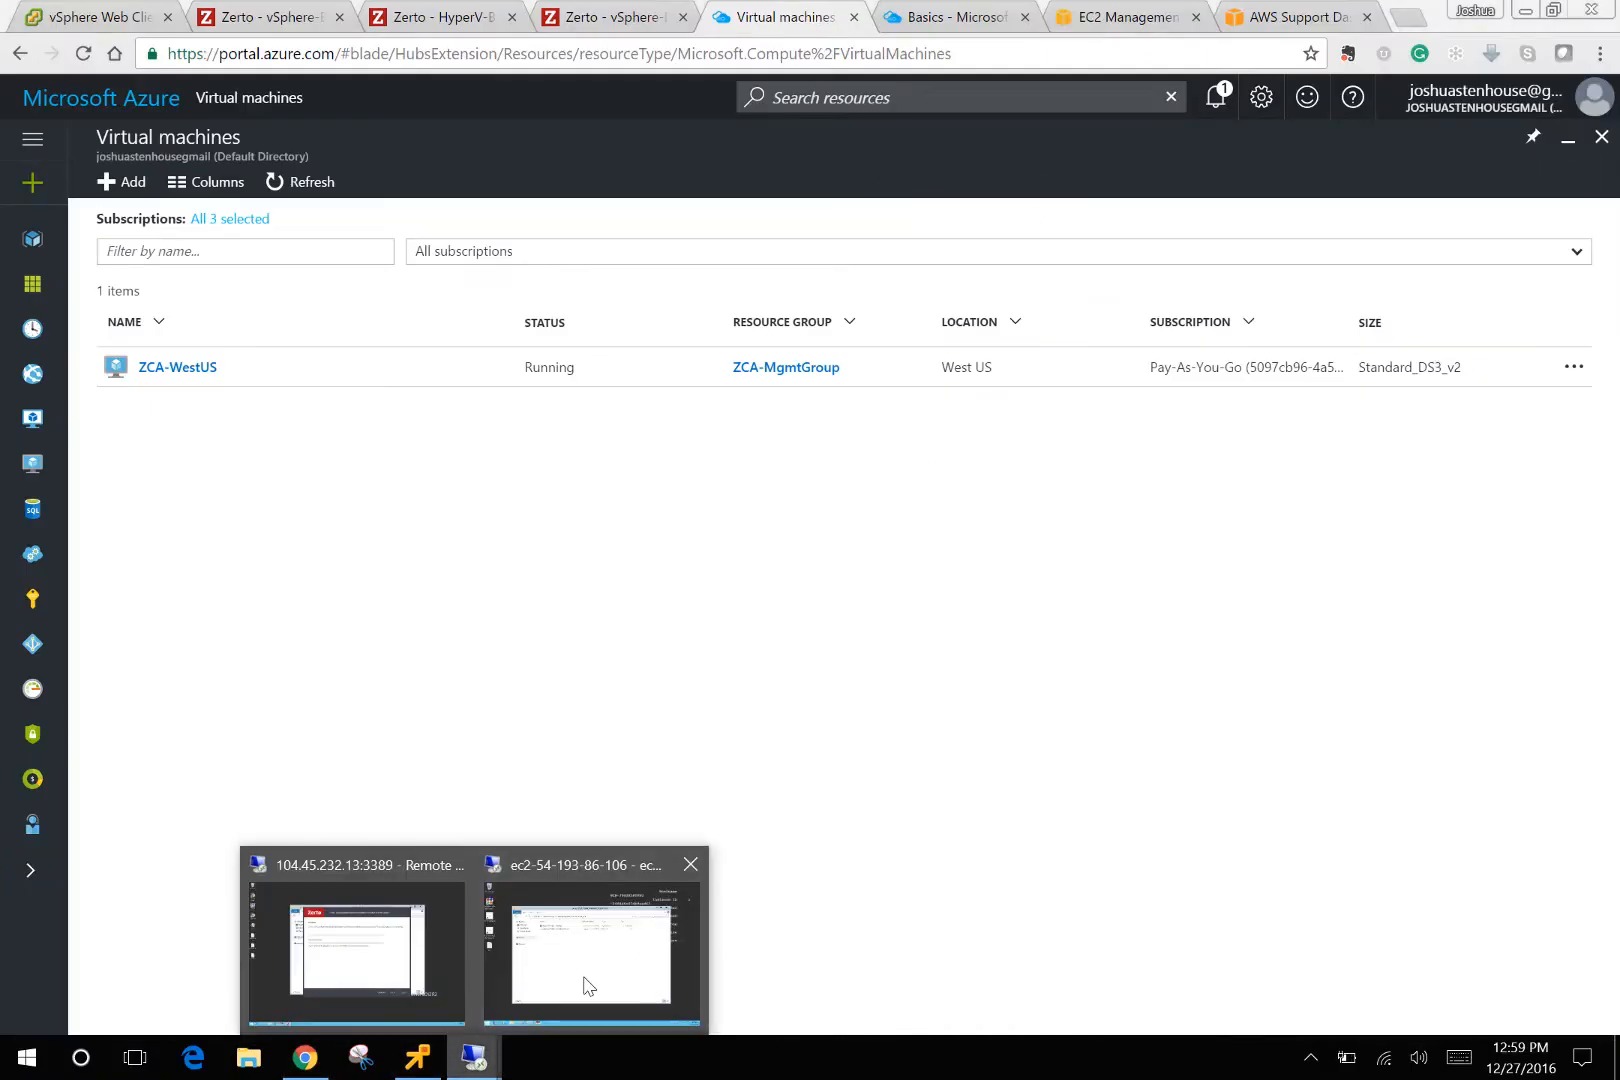
click(592, 965)
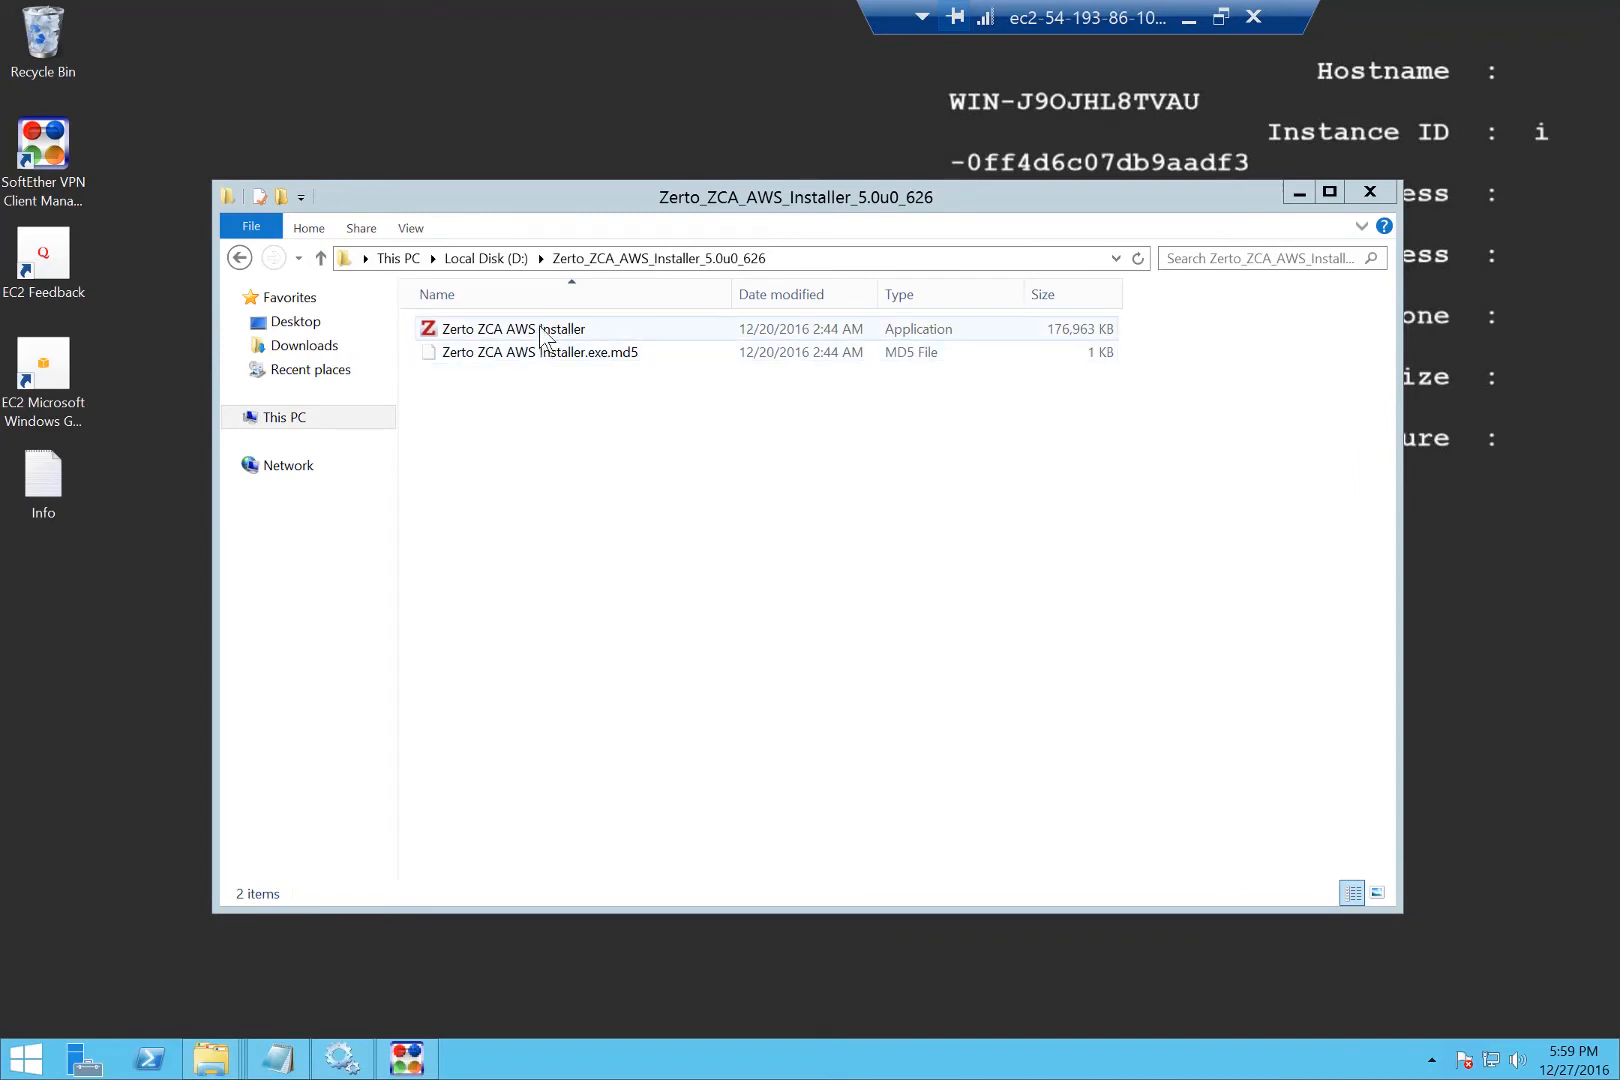
Launch the Zerto ZCA AWS installer, accept the licence, and keep the default folder and express installation.
double_click(542, 330)
click(870, 563)
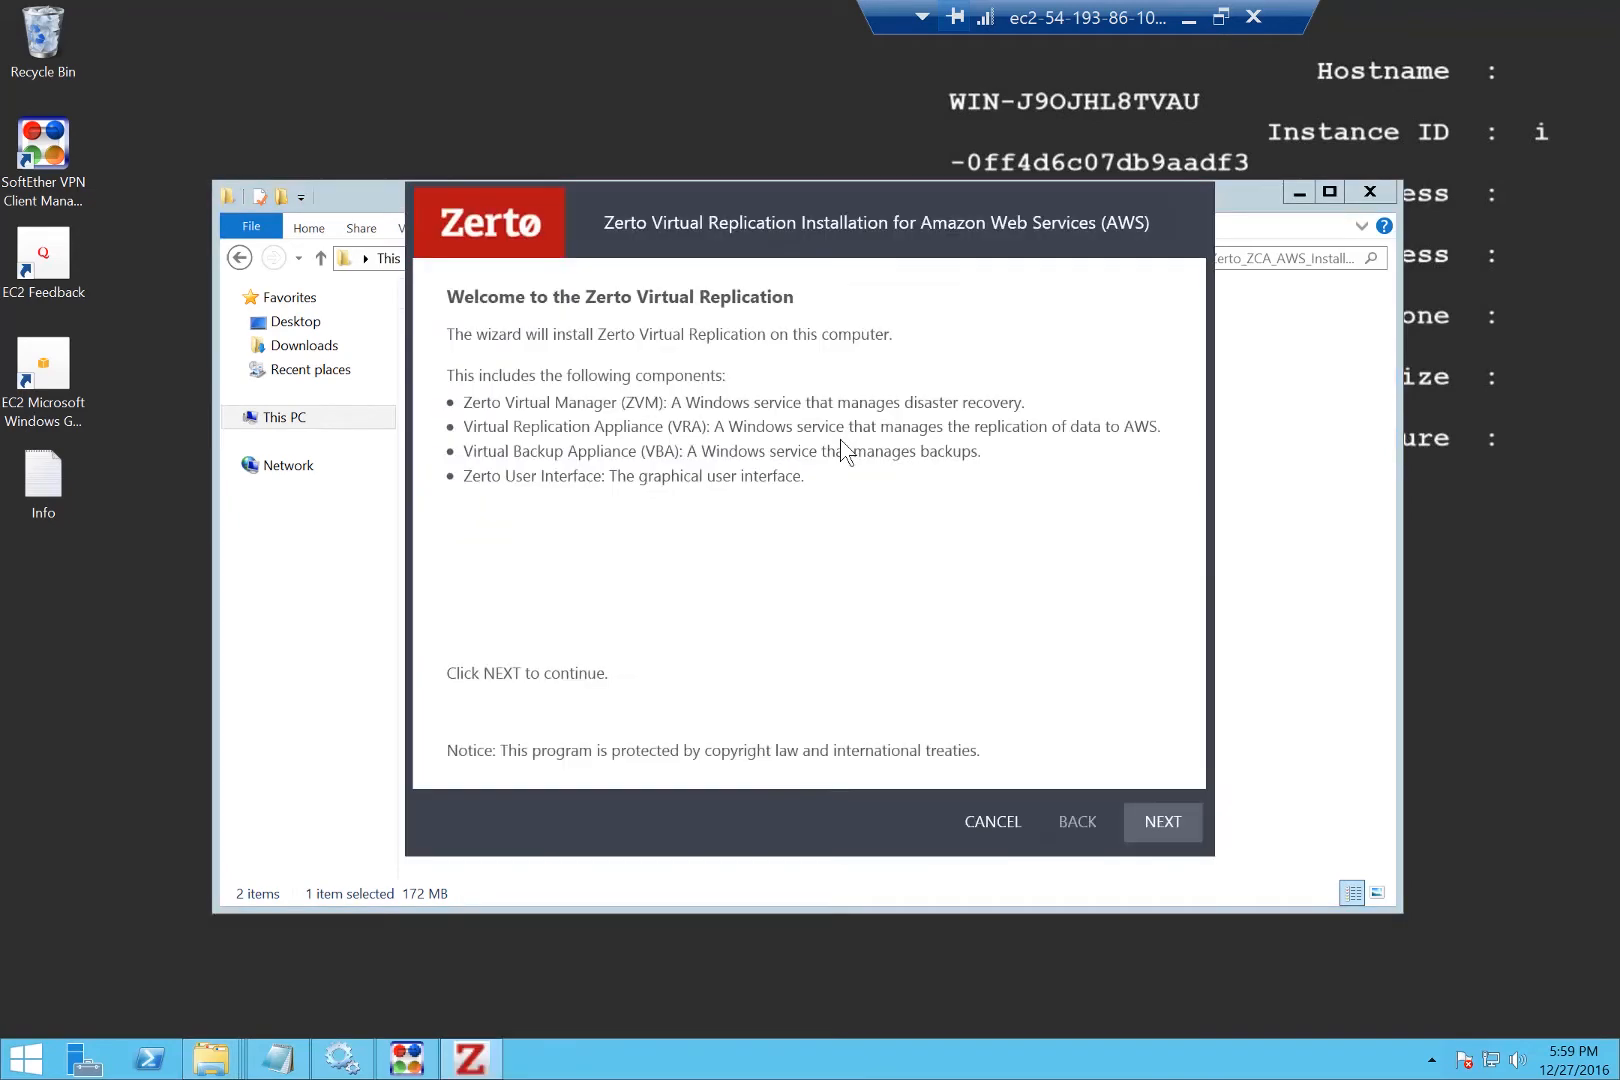
click(1160, 818)
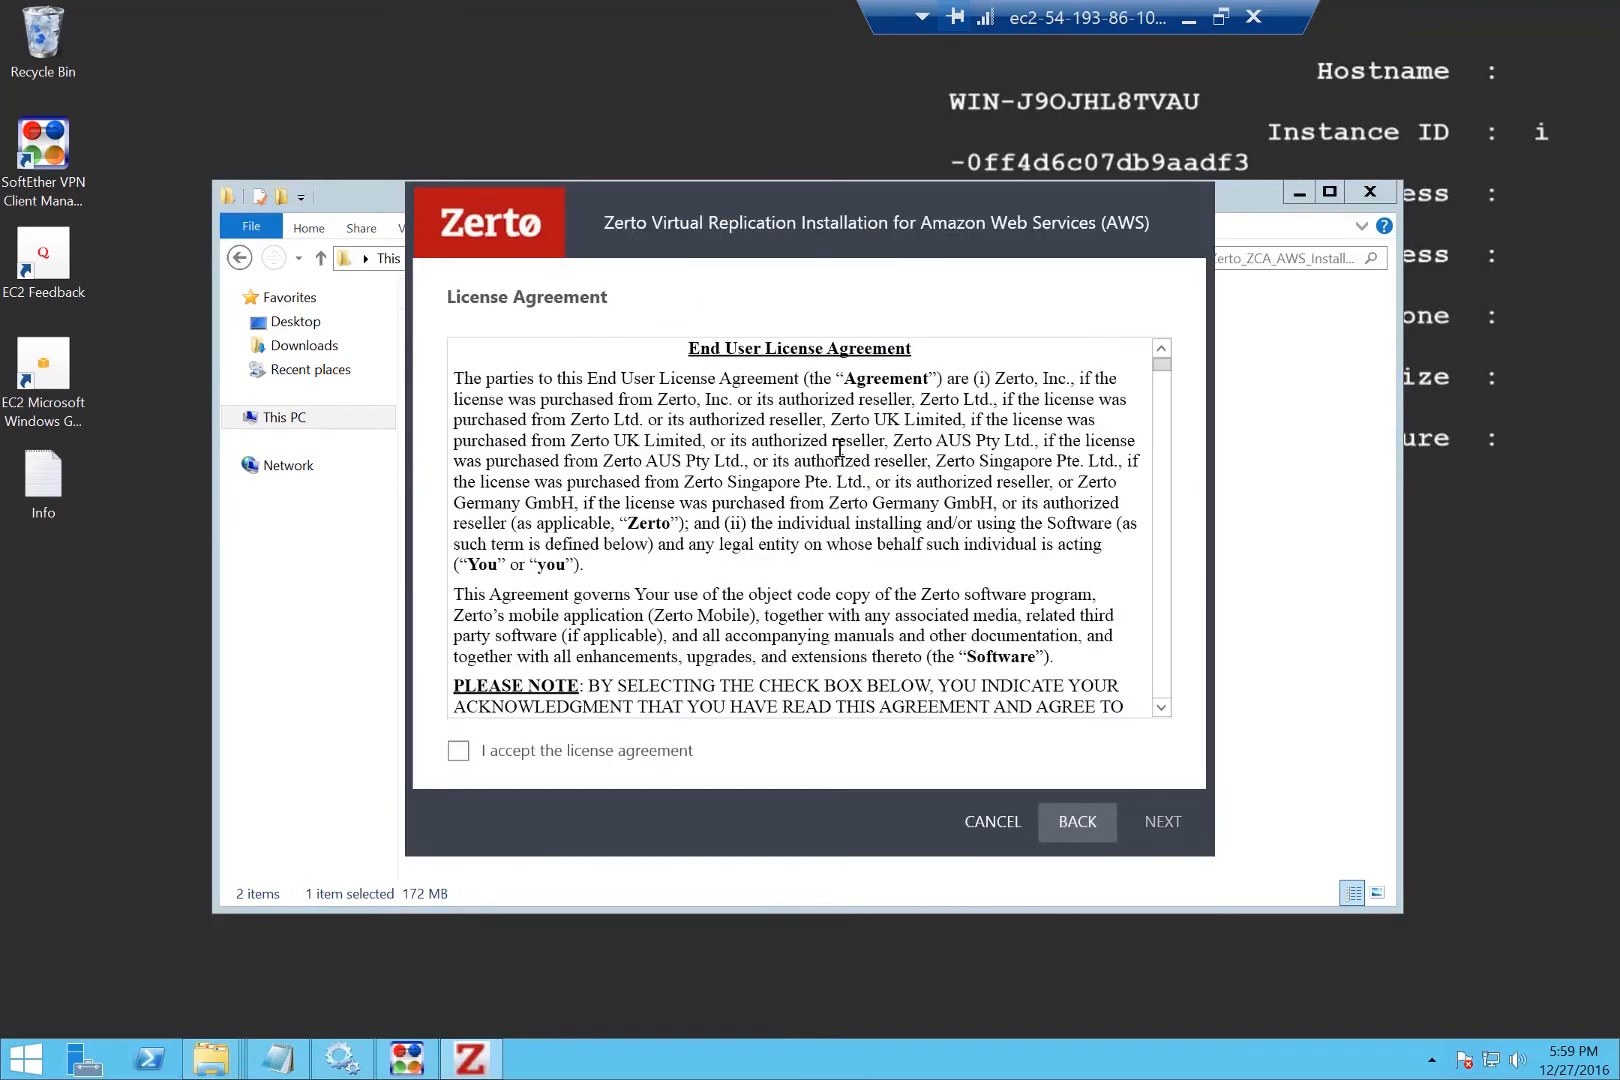
click(553, 748)
click(1160, 822)
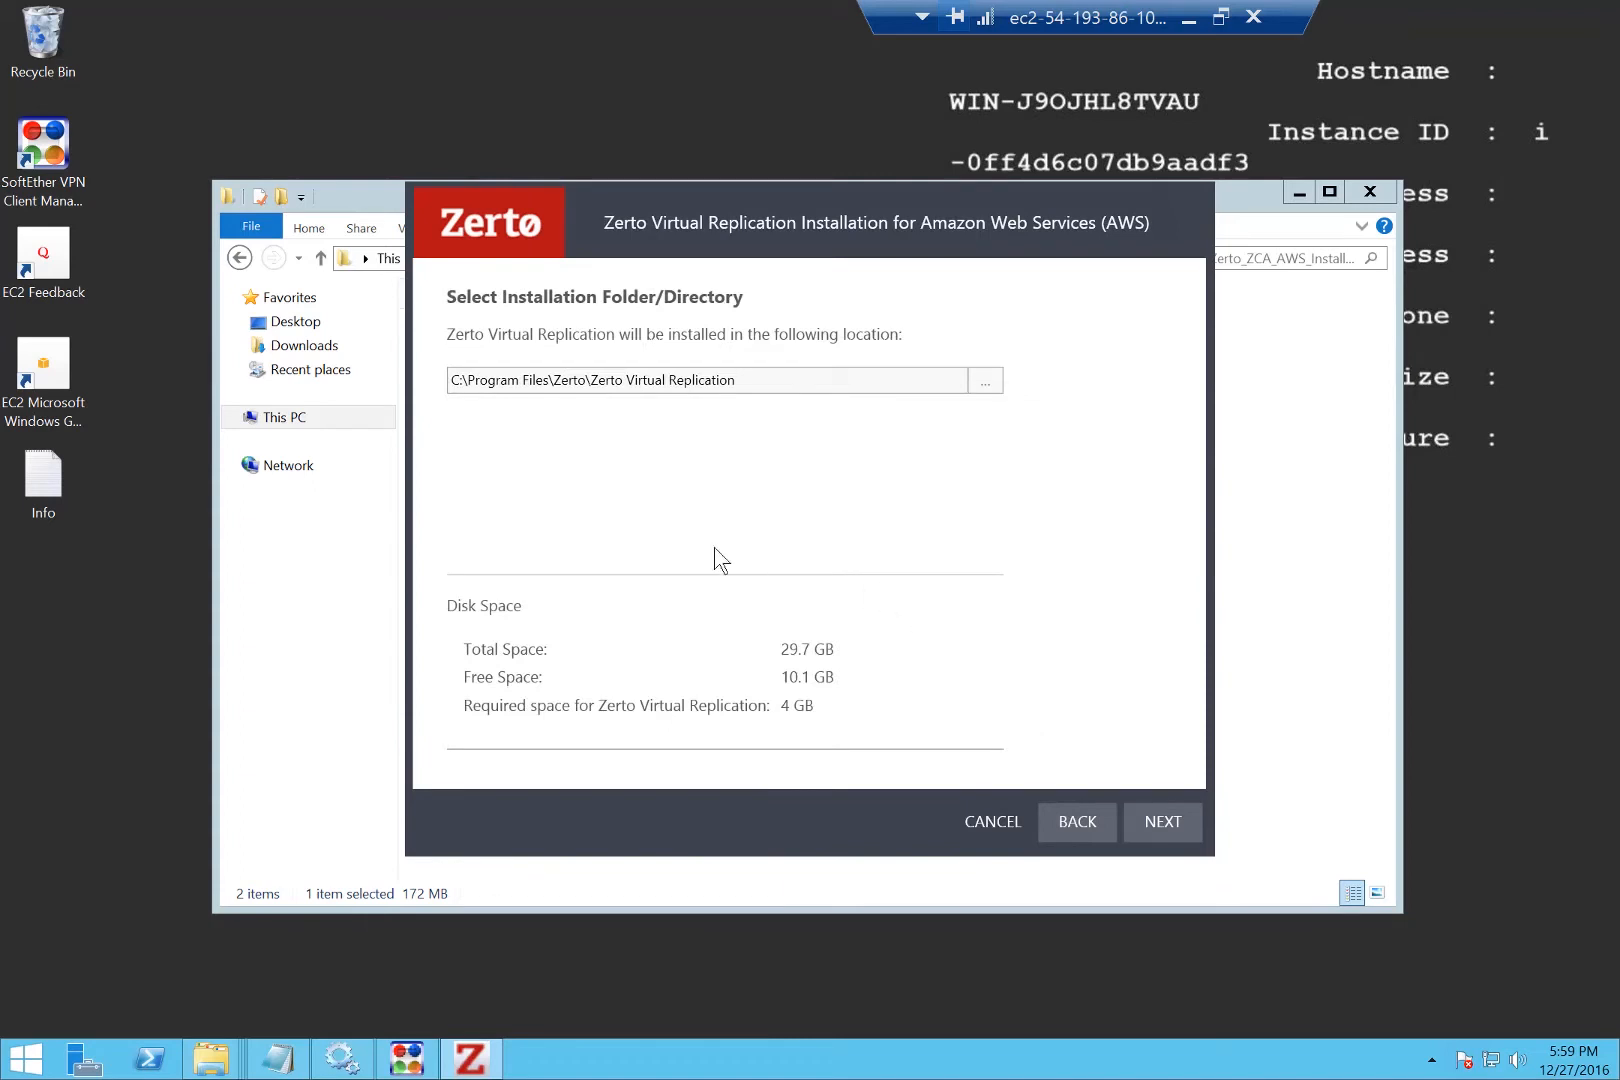
click(1177, 822)
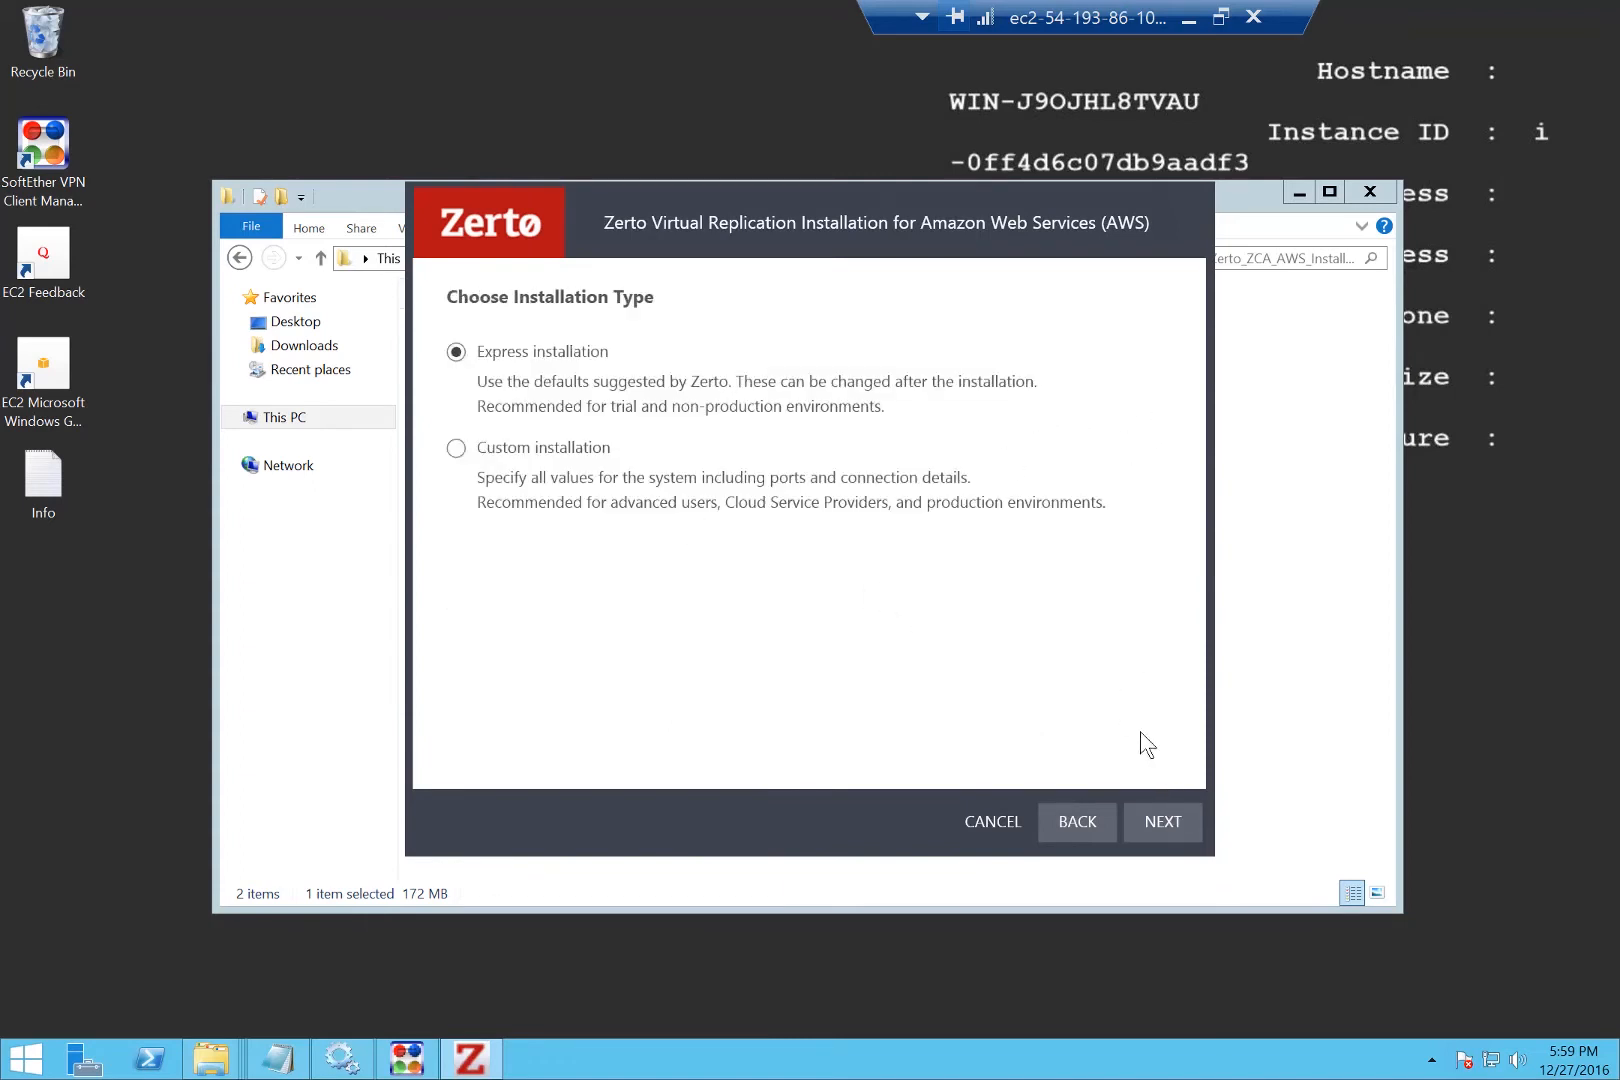
click(1177, 822)
click(775, 427)
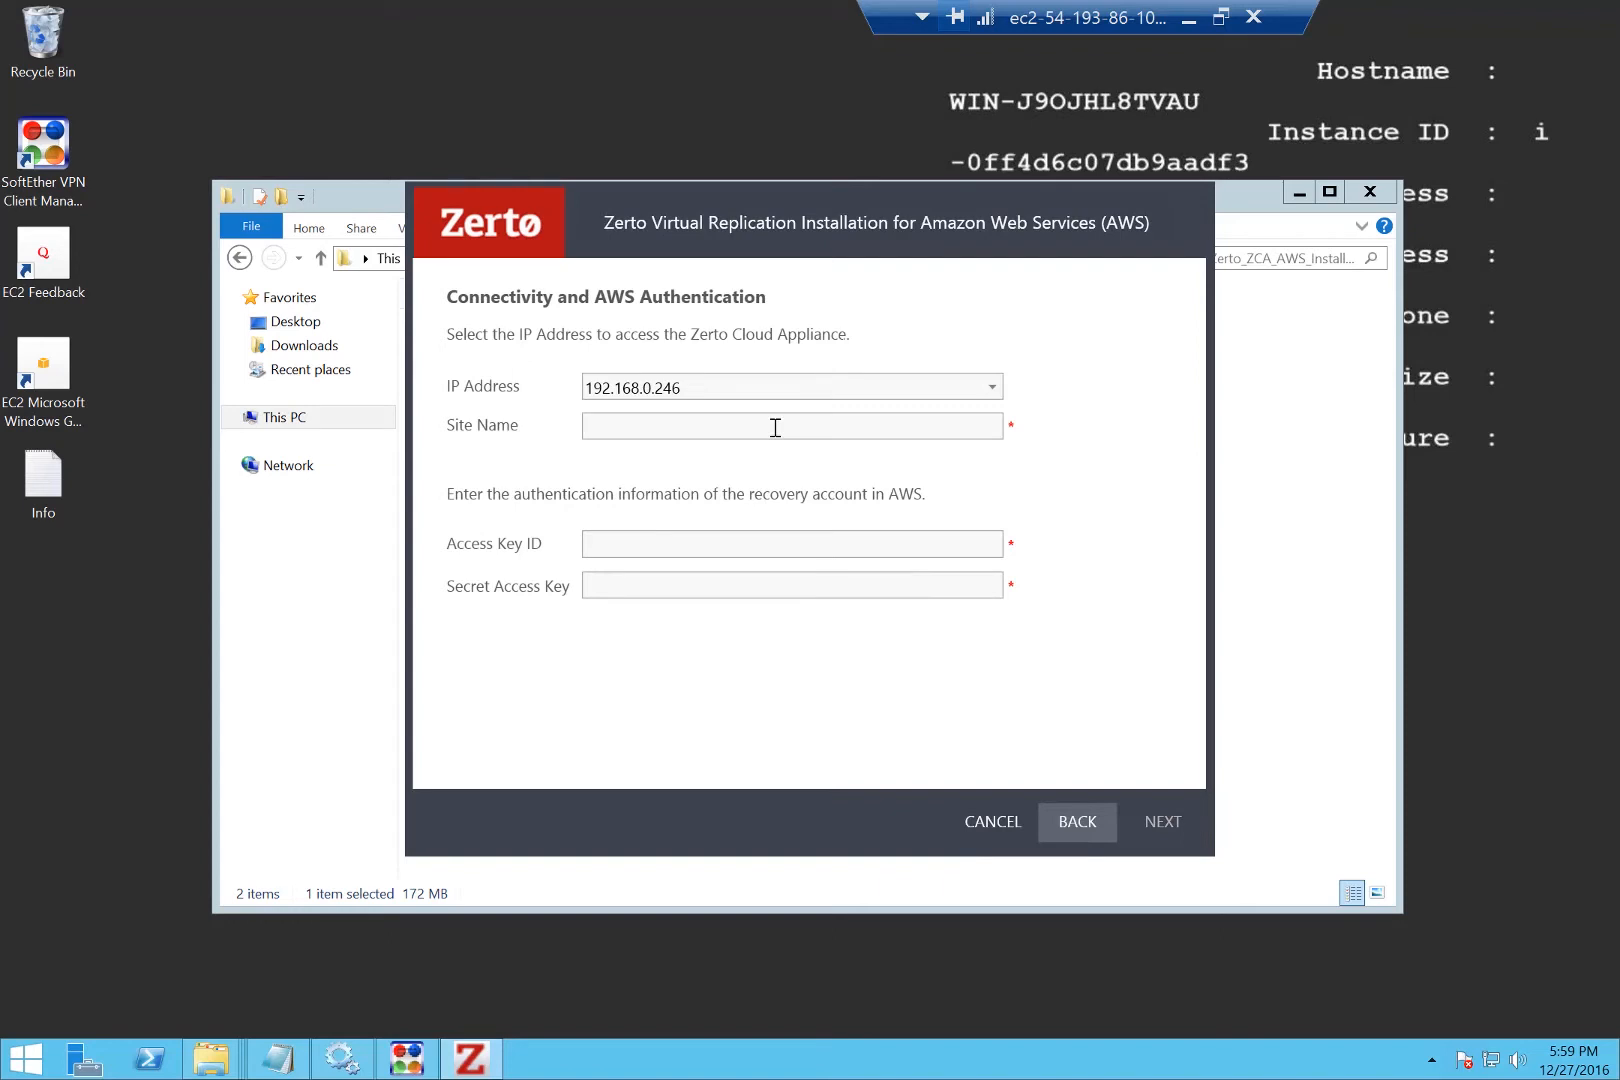
Name the site AWS-USWEst, paste the Access Key ID and Secret Access Key, and proceed to validation.
text(AWS-USWEst)
key(Tab)
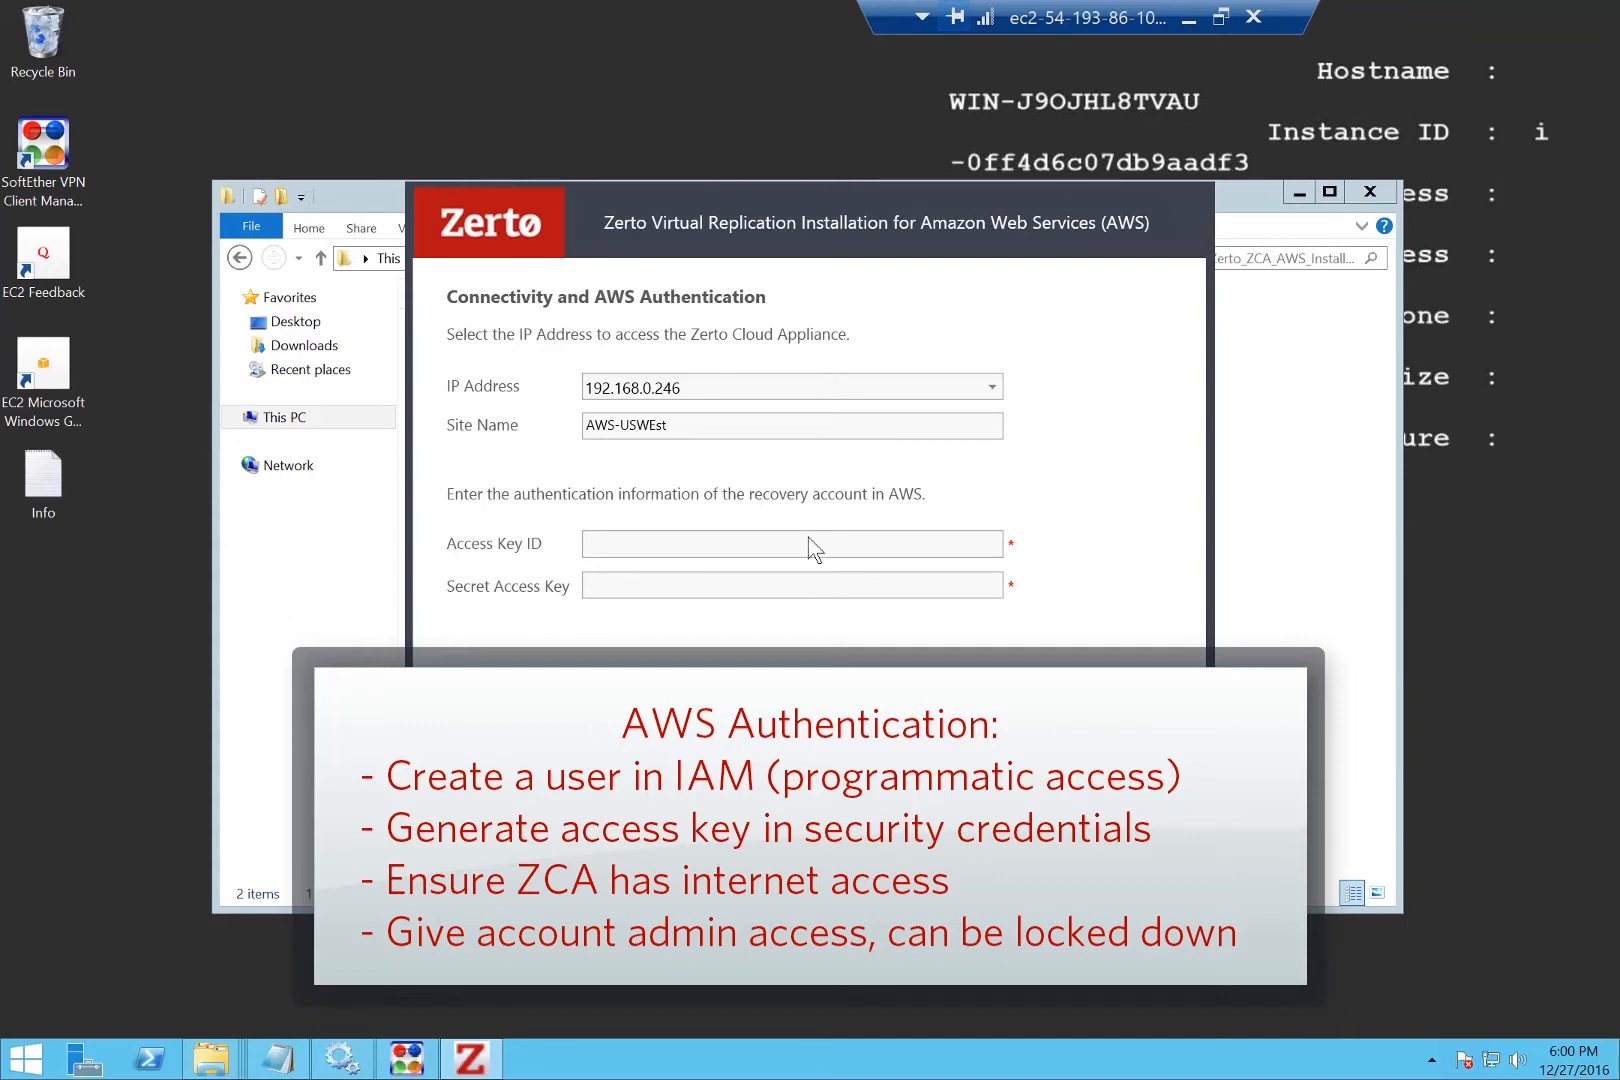
key(ctrl+v)
click(880, 589)
key(ctrl+v)
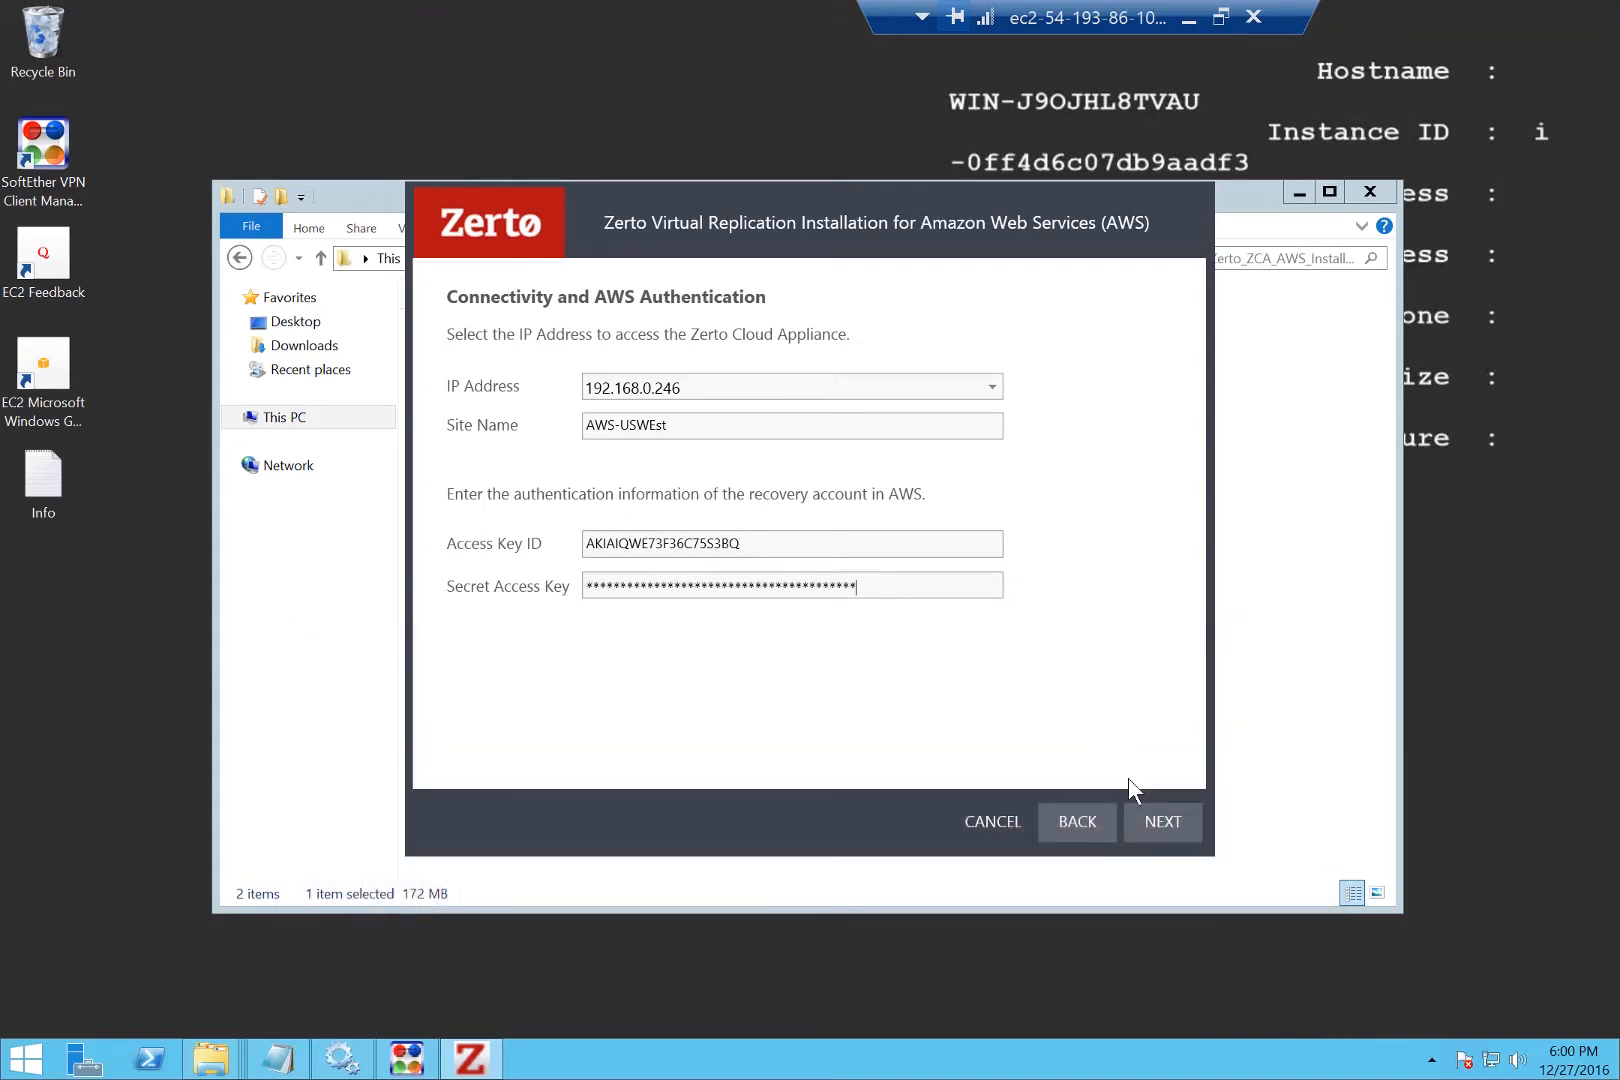
click(1162, 822)
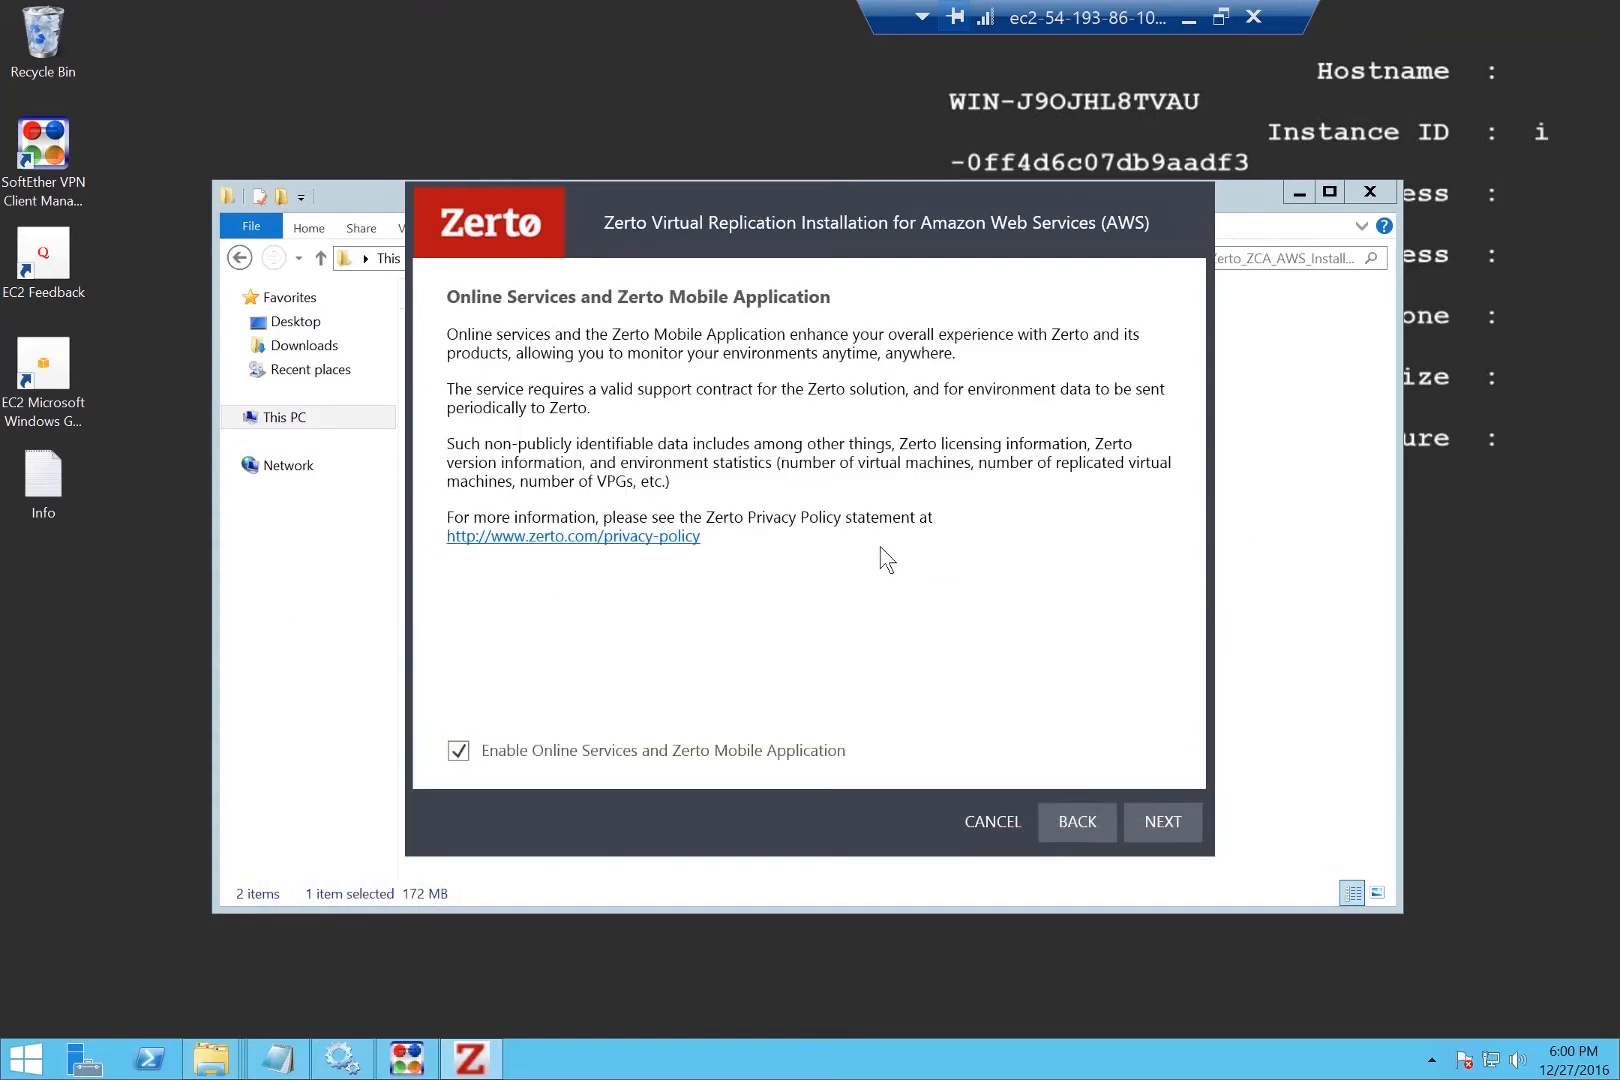
click(1158, 821)
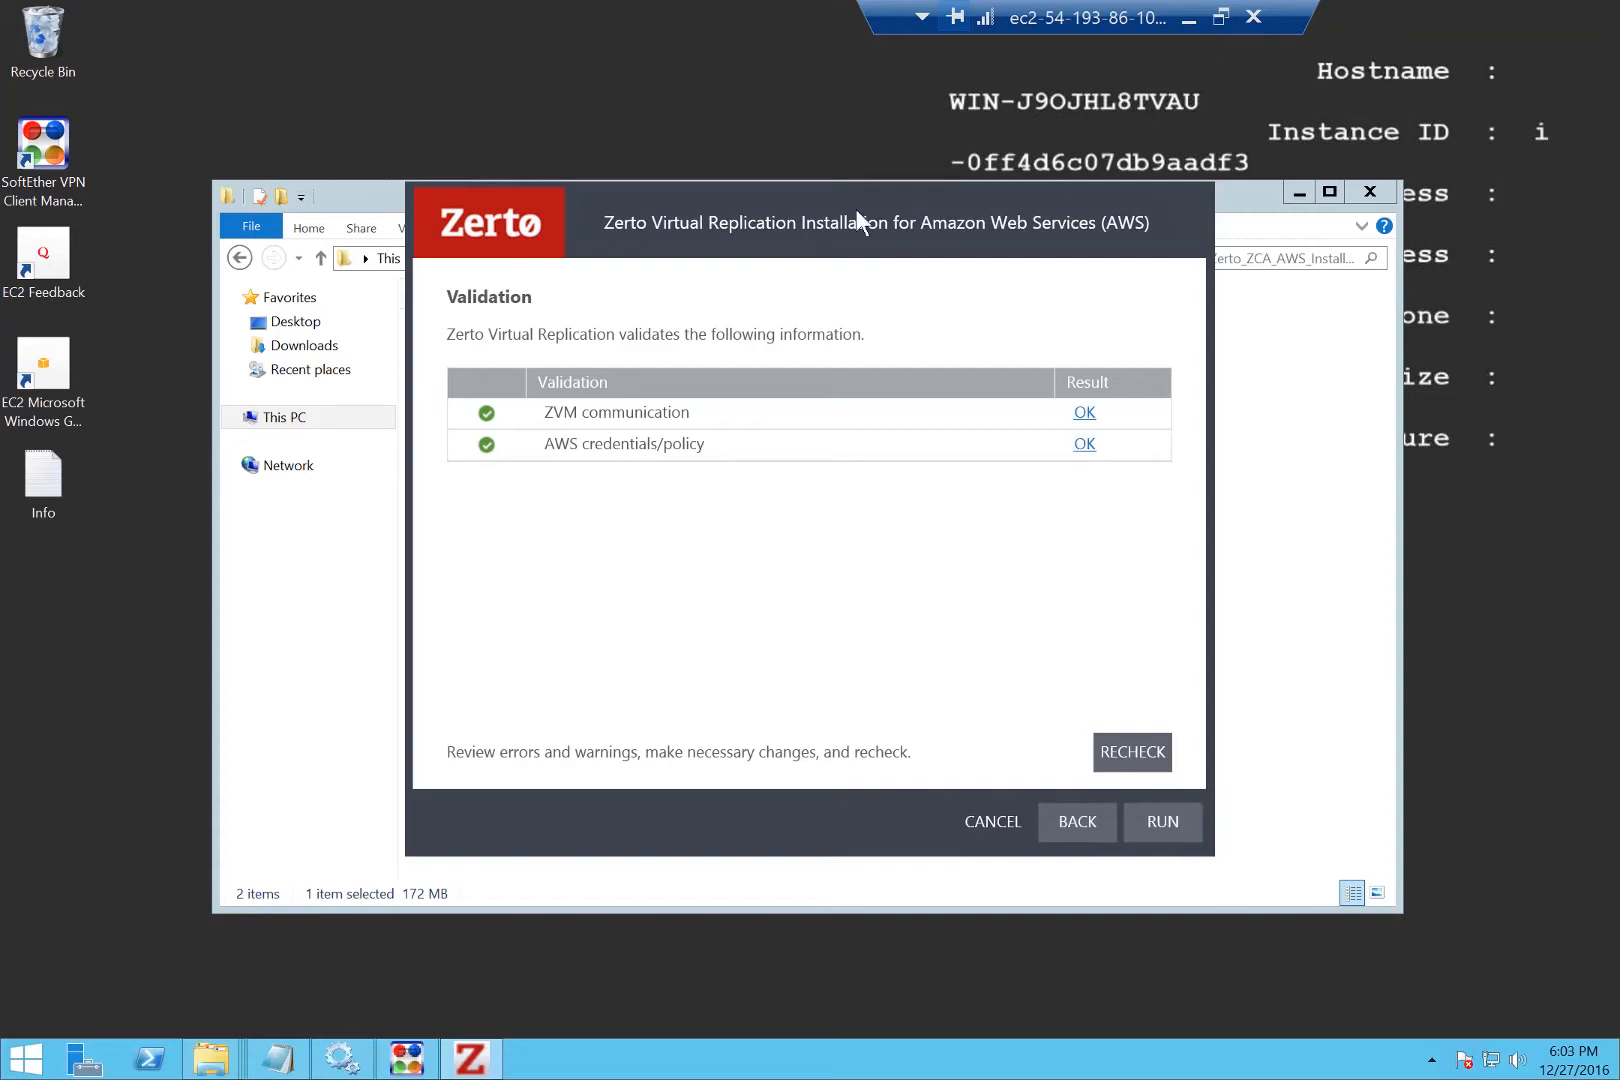
Run the AWS appliance installation and switch to the Azure appliance's 104.45.232.13 session.
click(1159, 828)
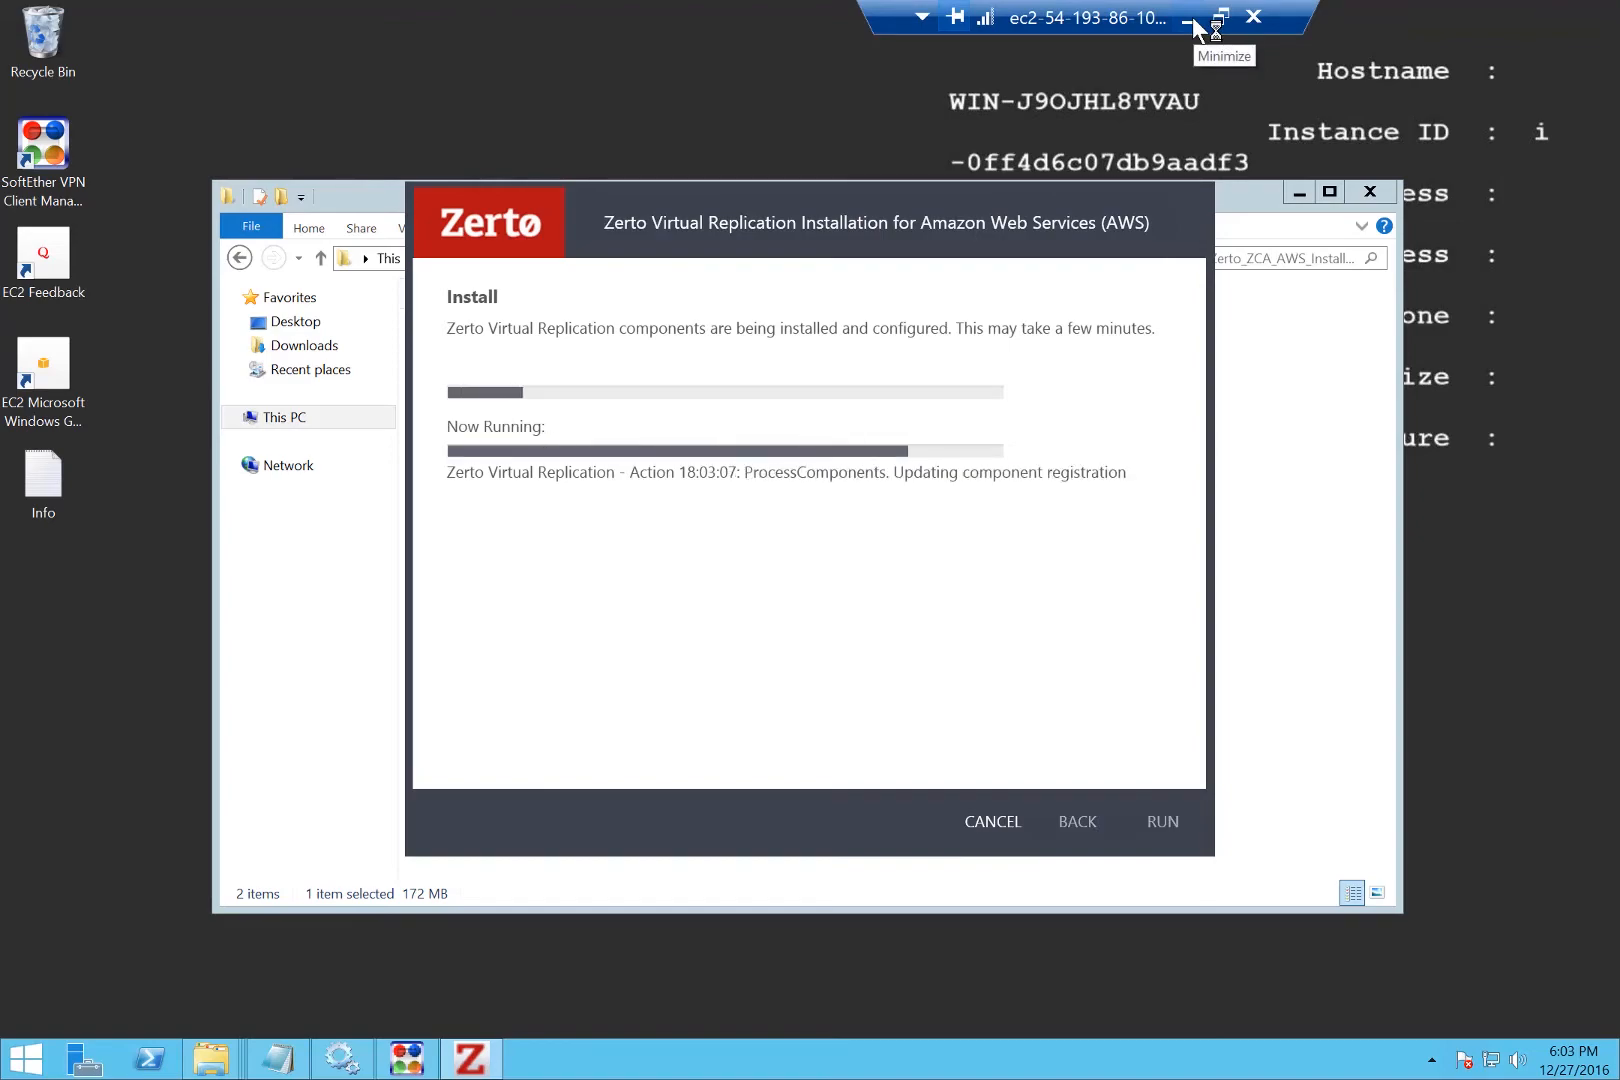
click(1190, 20)
mouse_move(474, 1065)
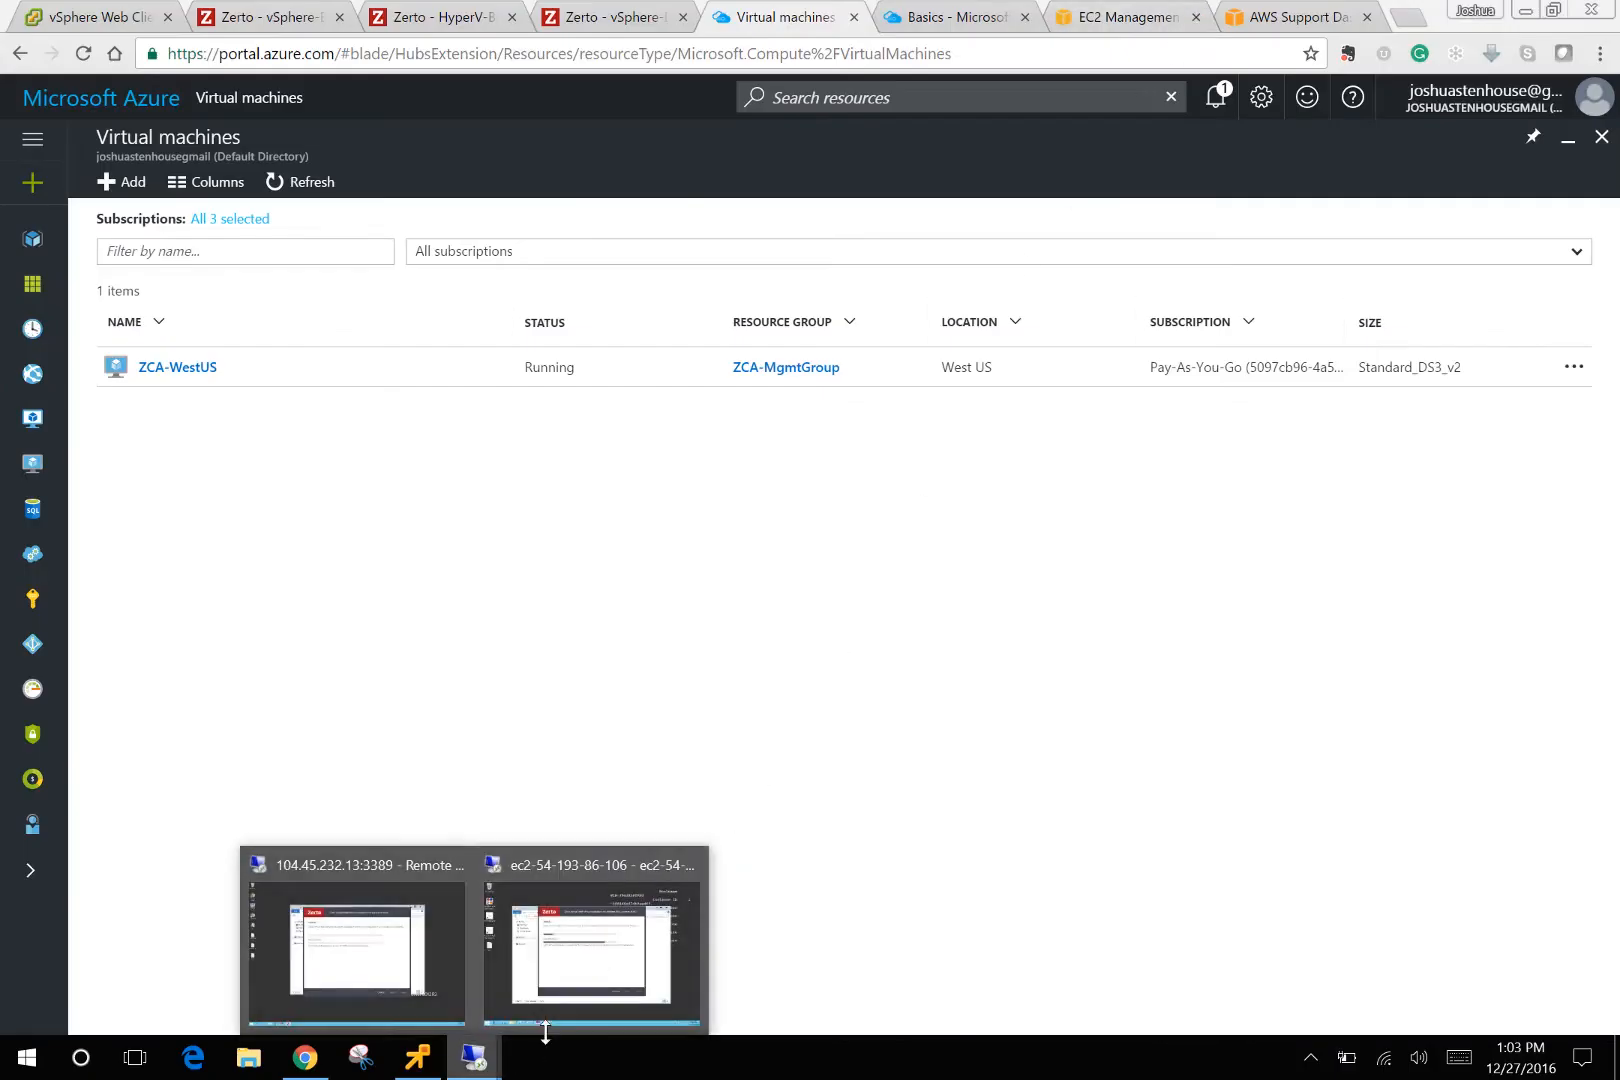
click(453, 910)
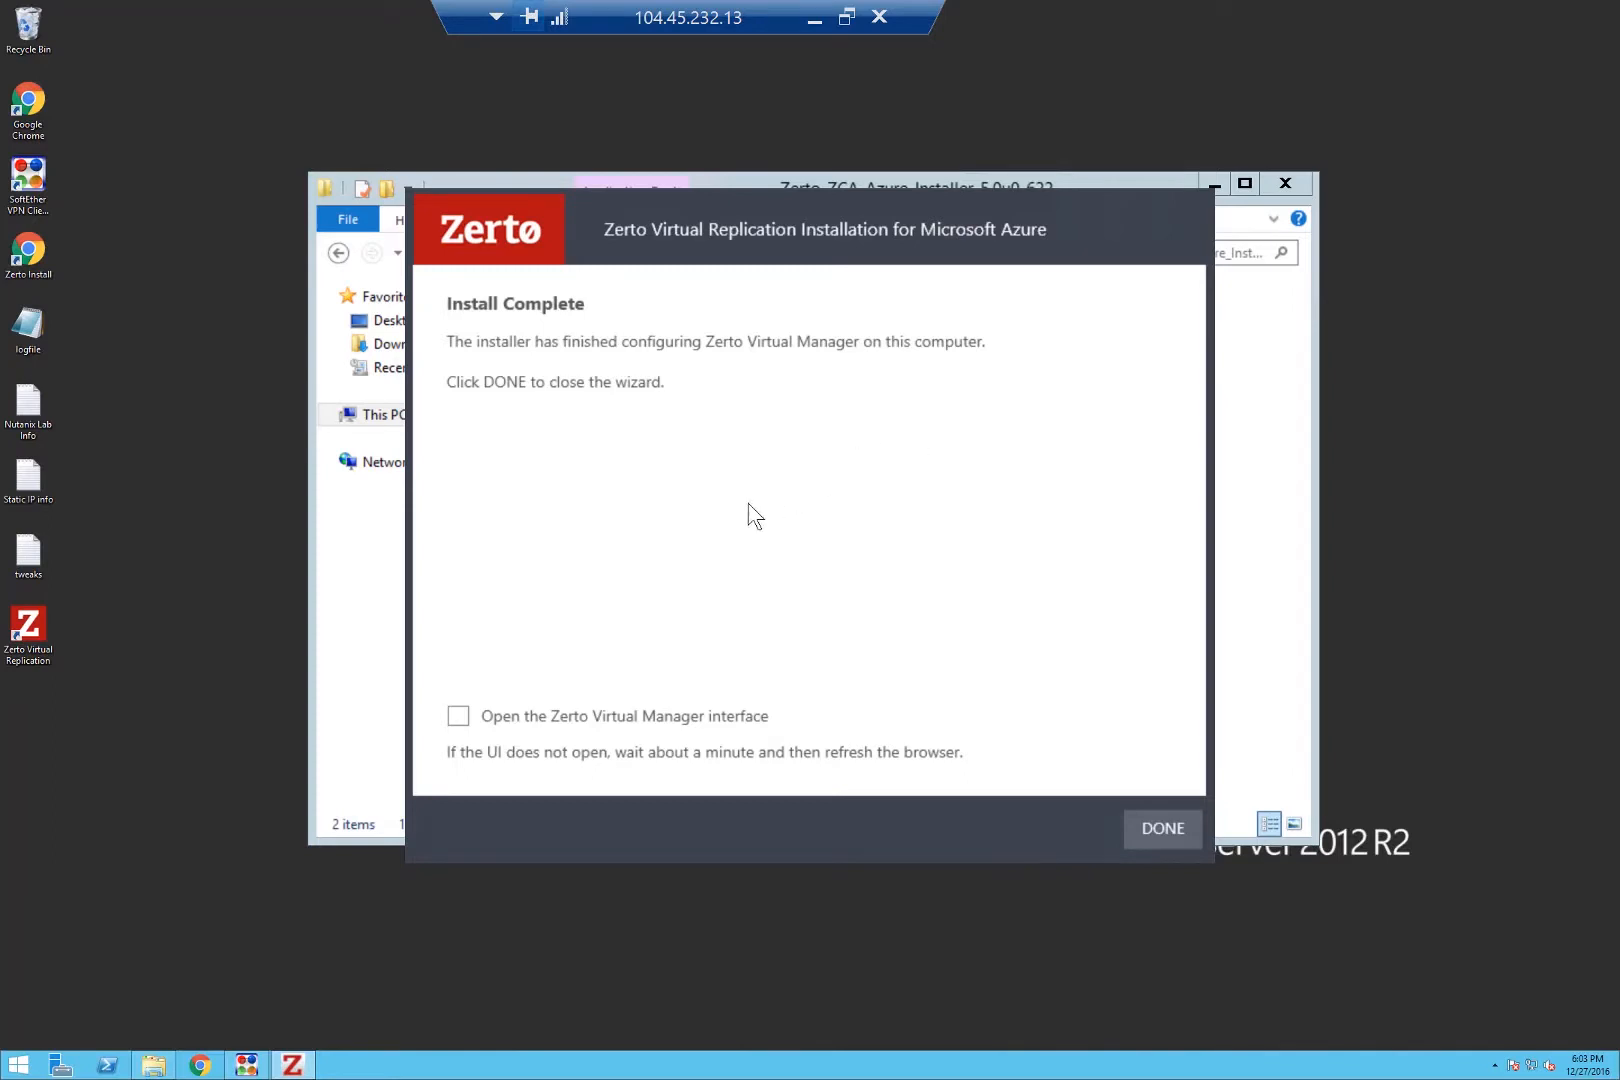
Close the Azure installer so the ZVM opens, then bypass the certificate warning for 10.2.0.4.
click(557, 718)
click(1174, 828)
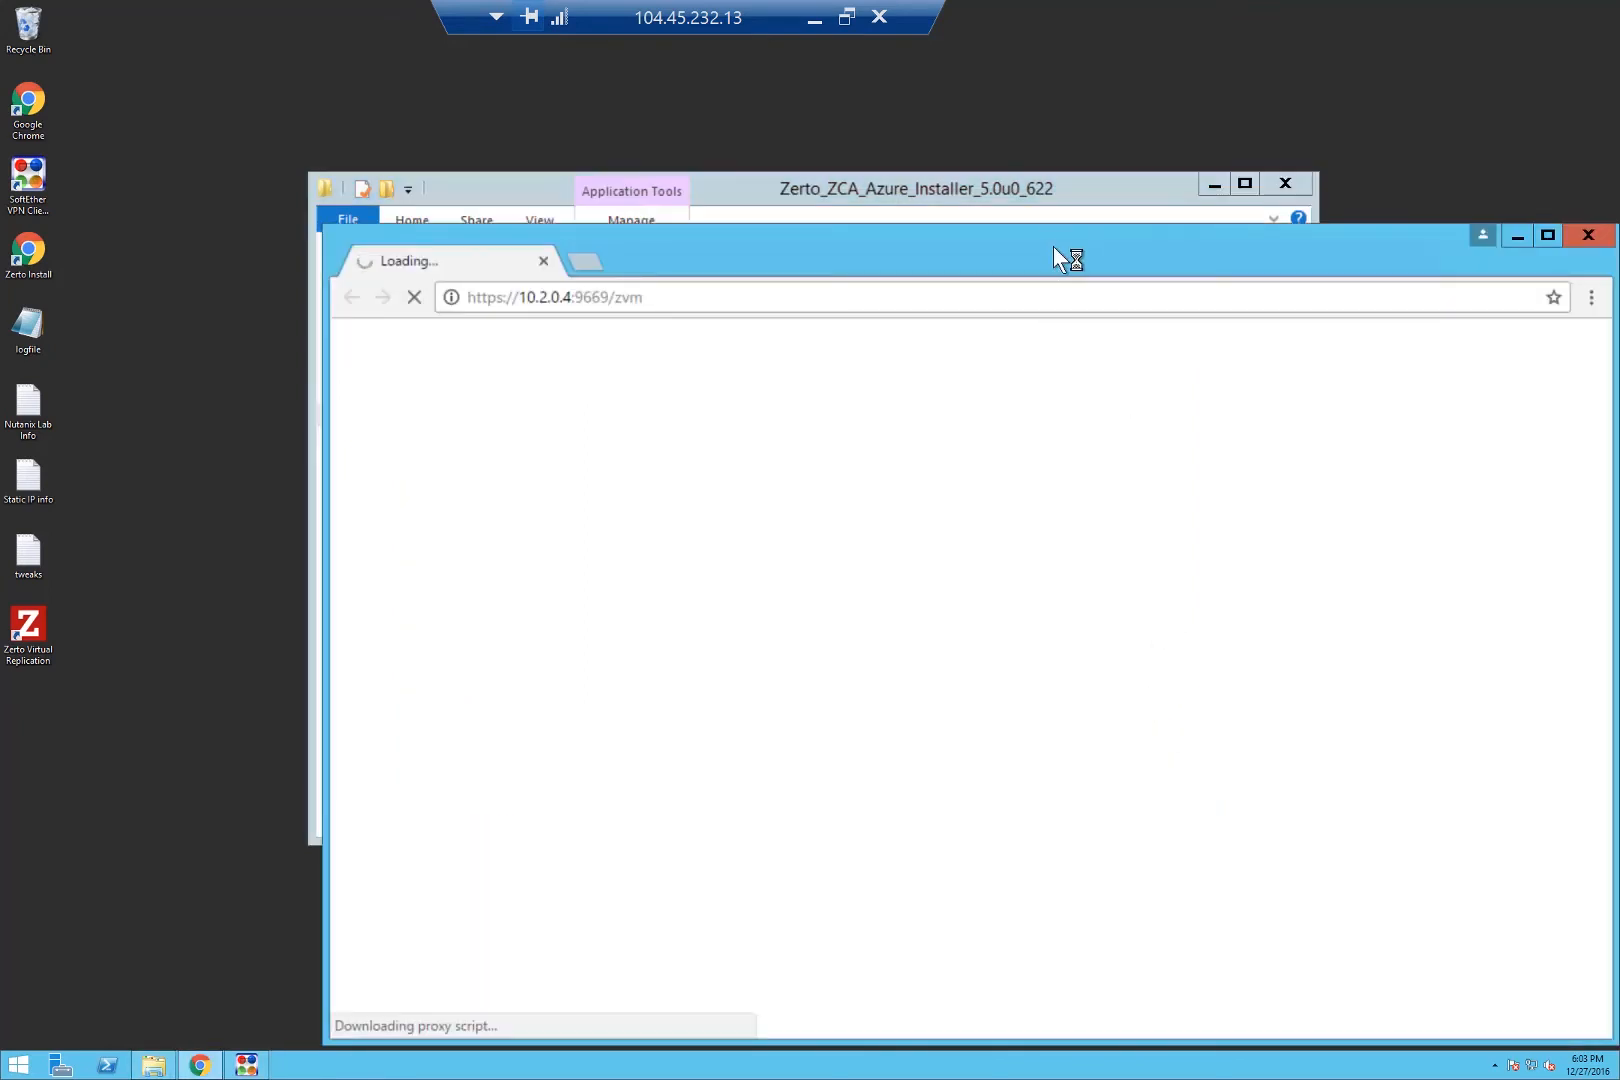
double_click(1060, 250)
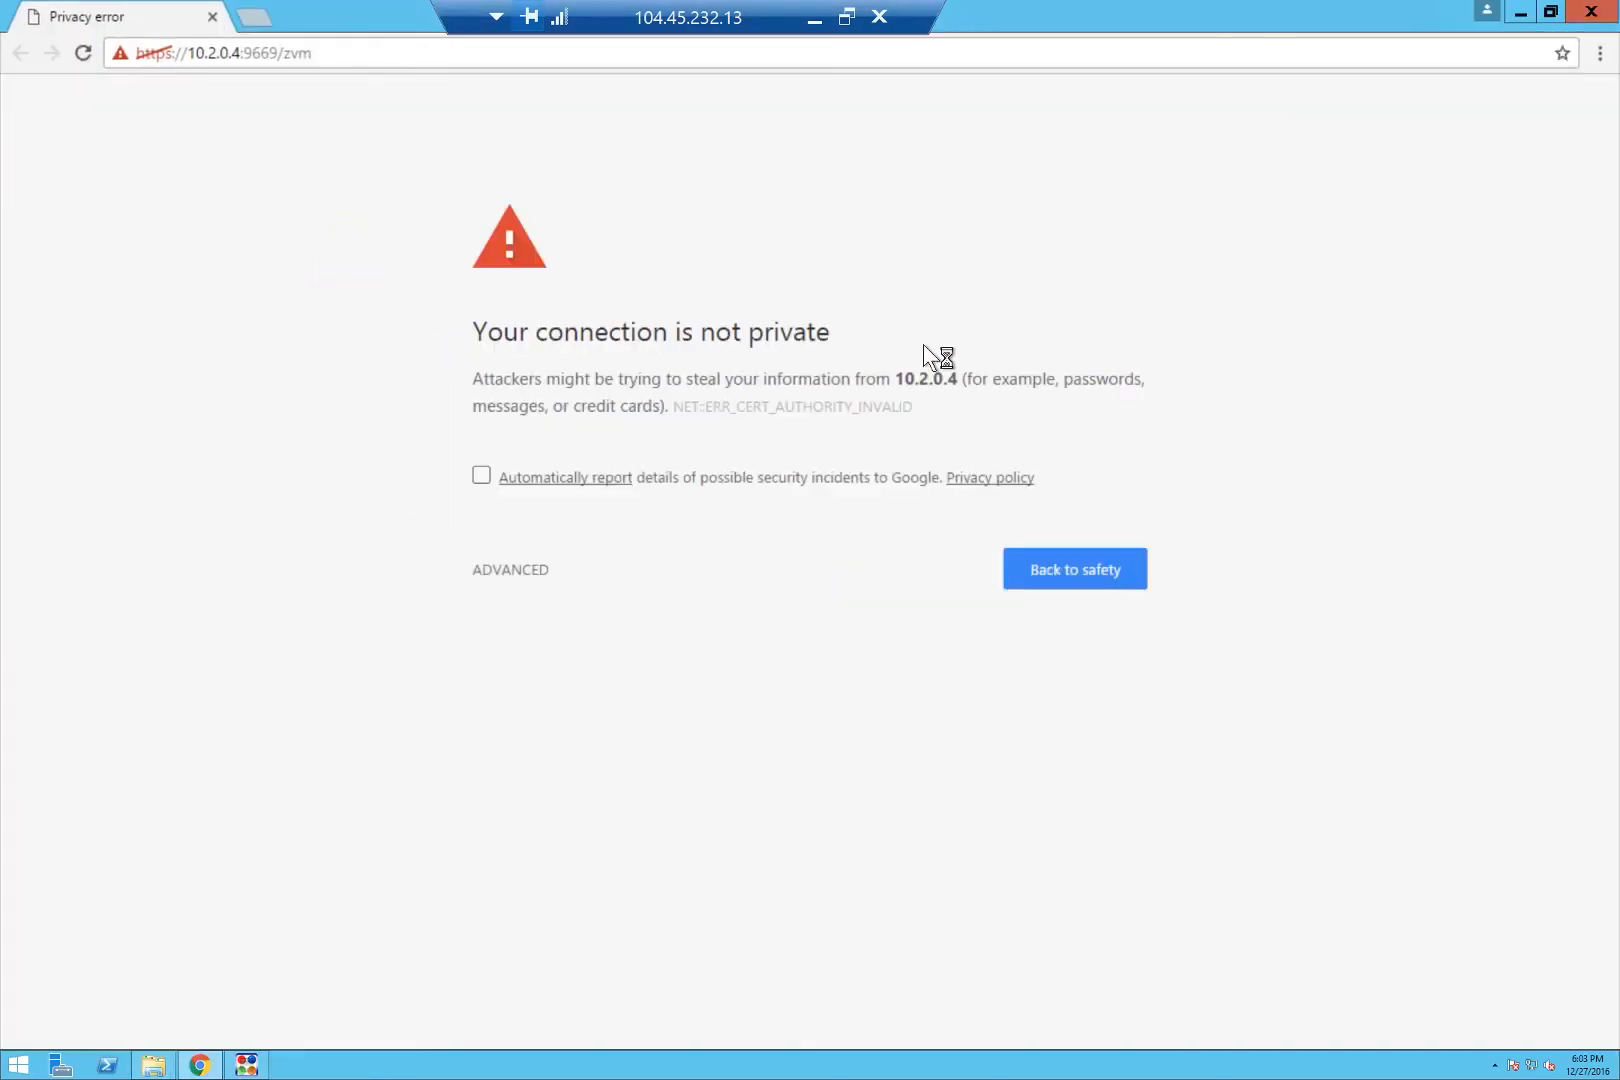
click(545, 570)
click(609, 760)
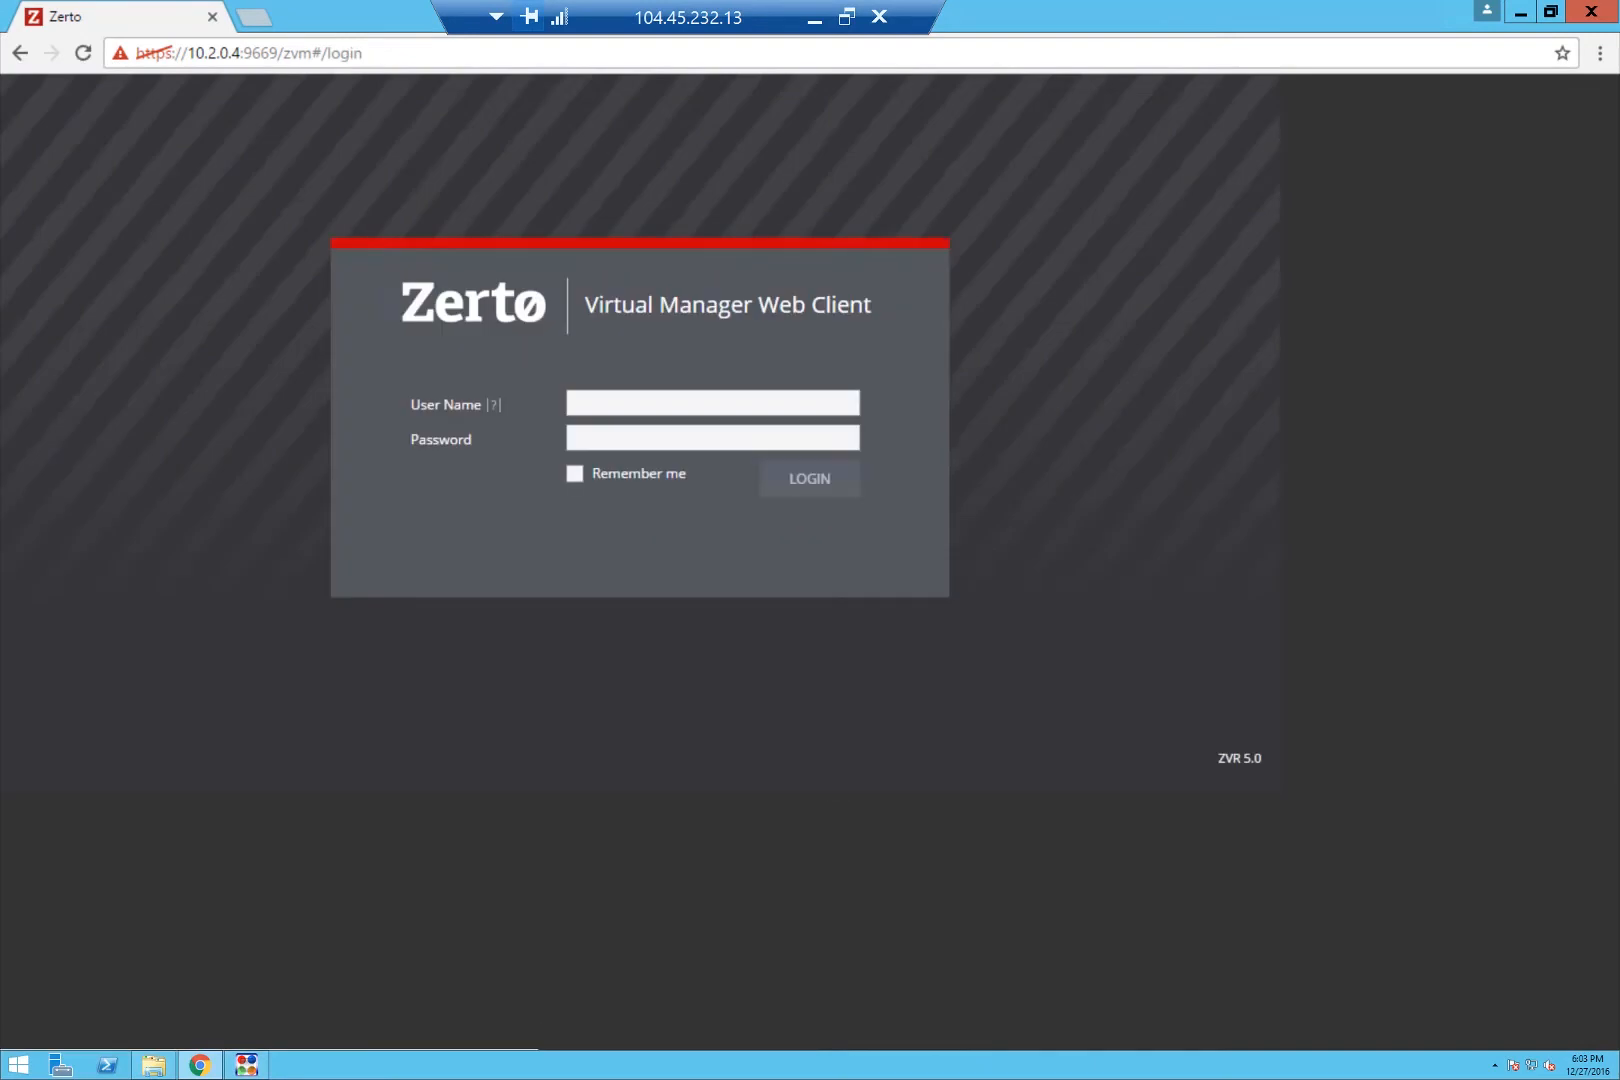
Log in with the admin user name and password, then paste the licence key and start Zerto.
click(687, 402)
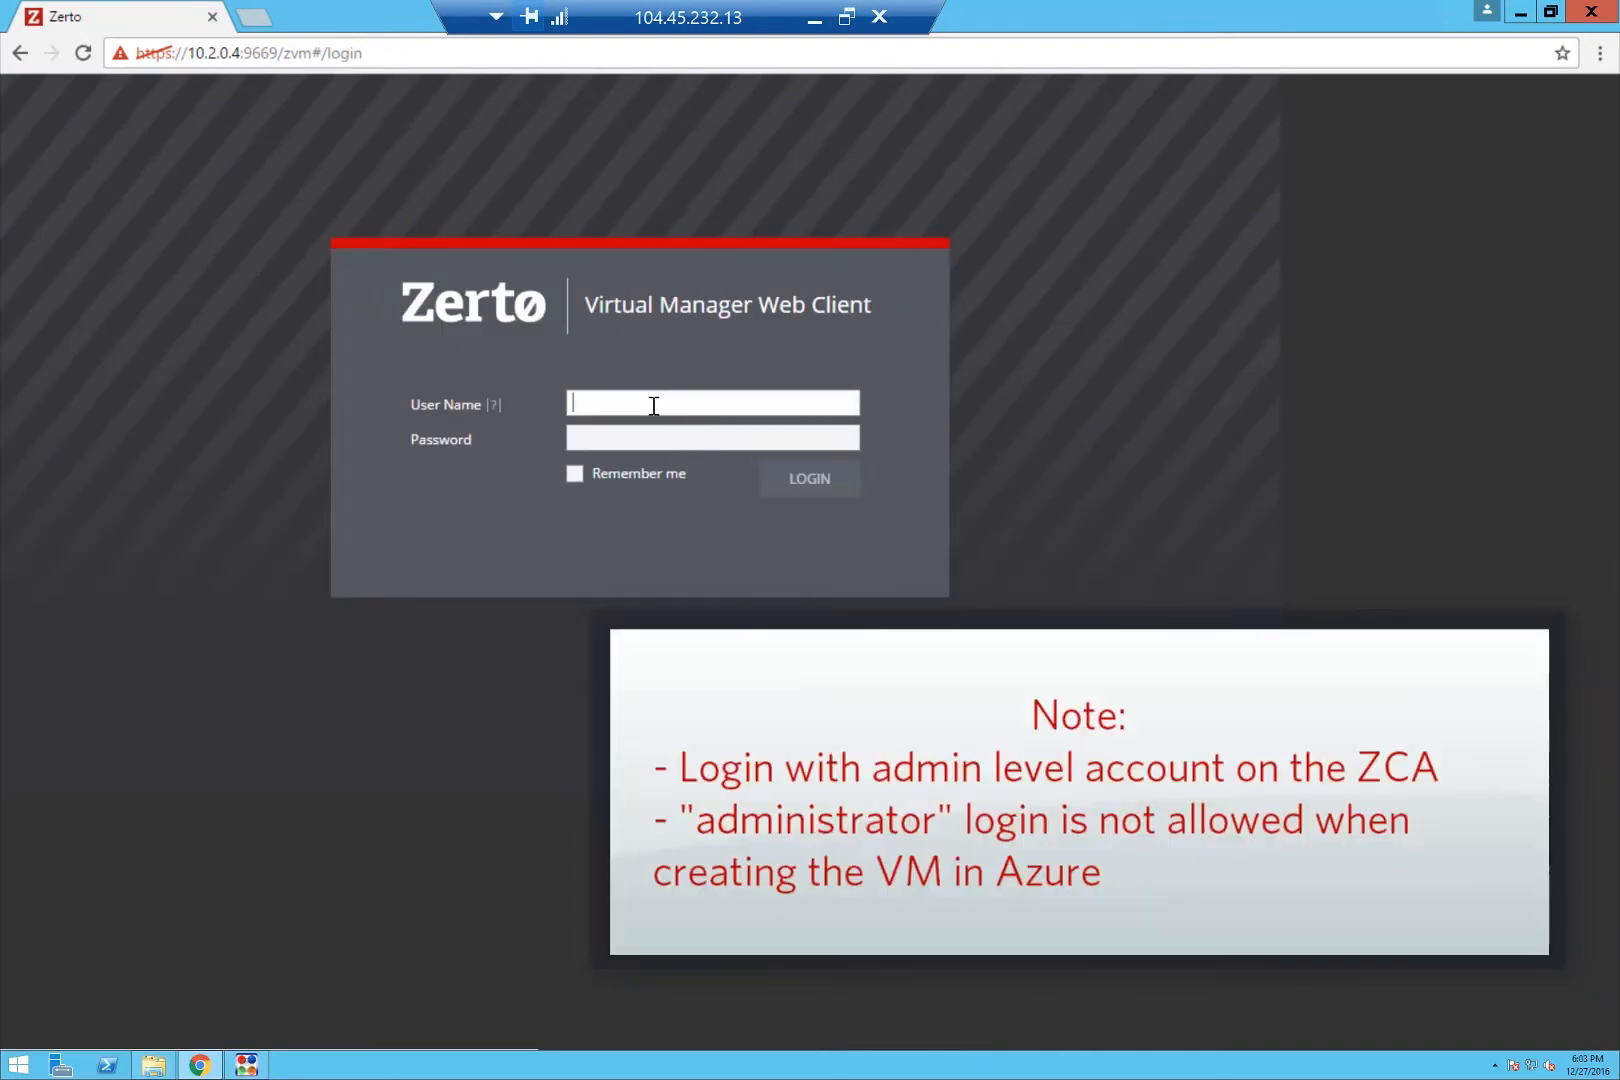
key(Tab)
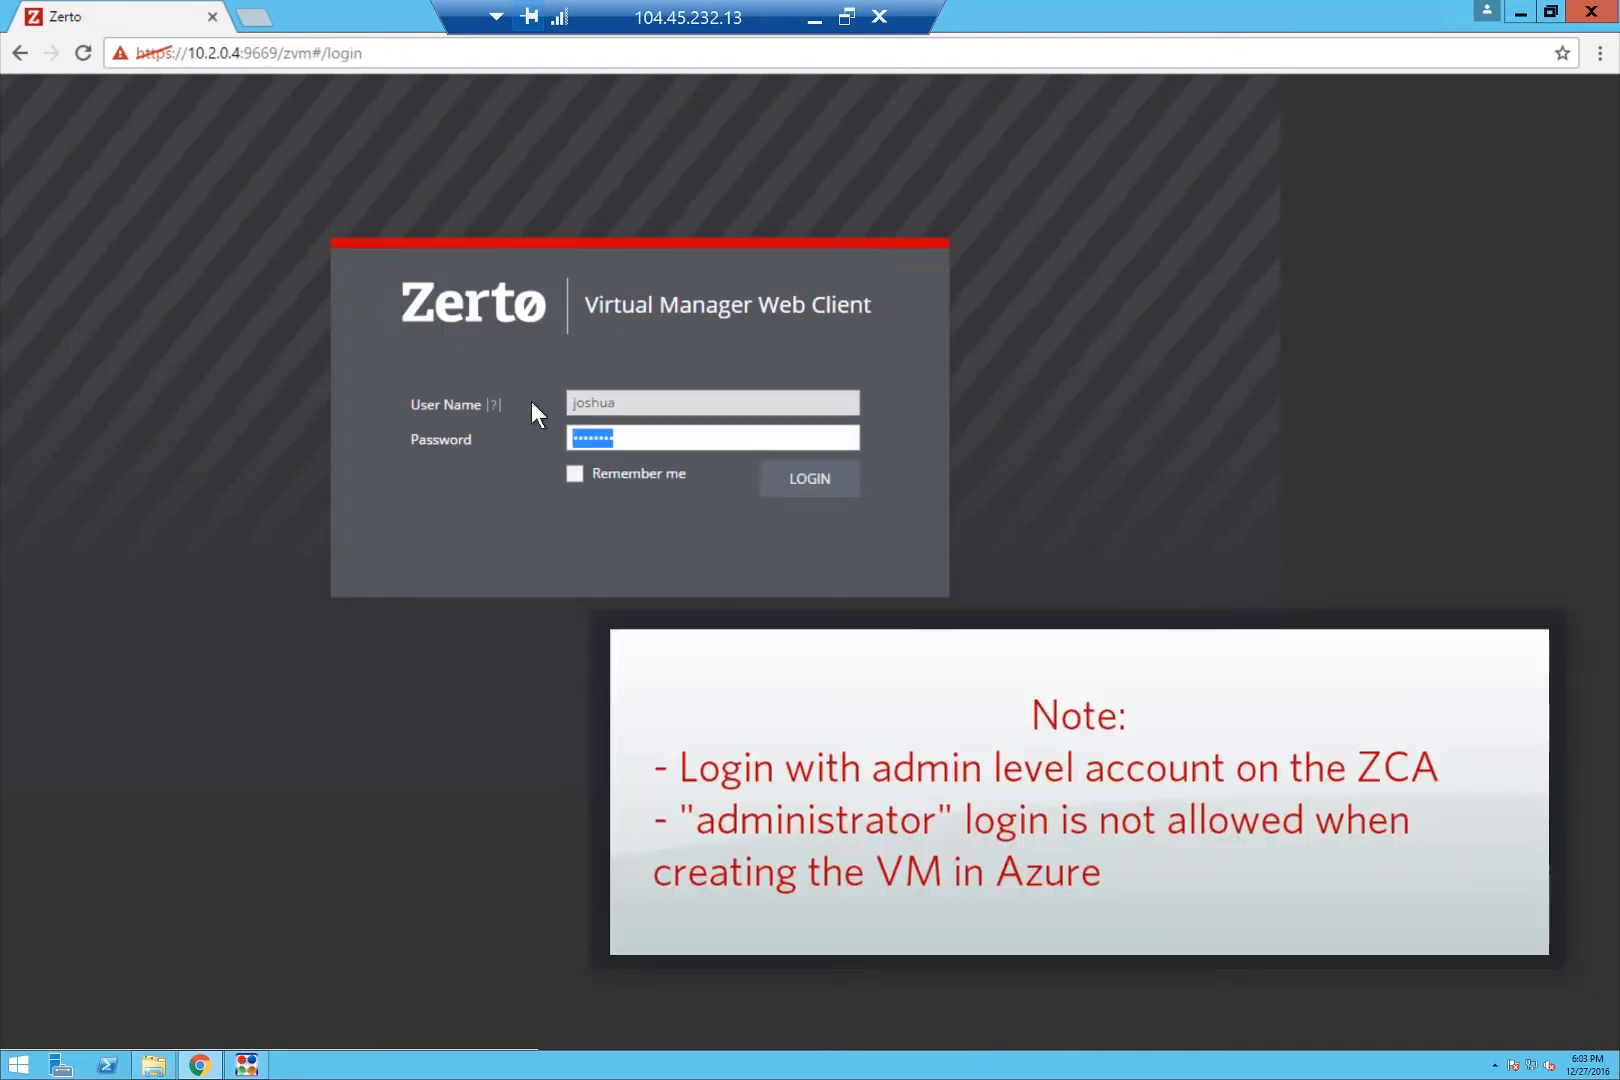
text(********)
text(********)
key(Return)
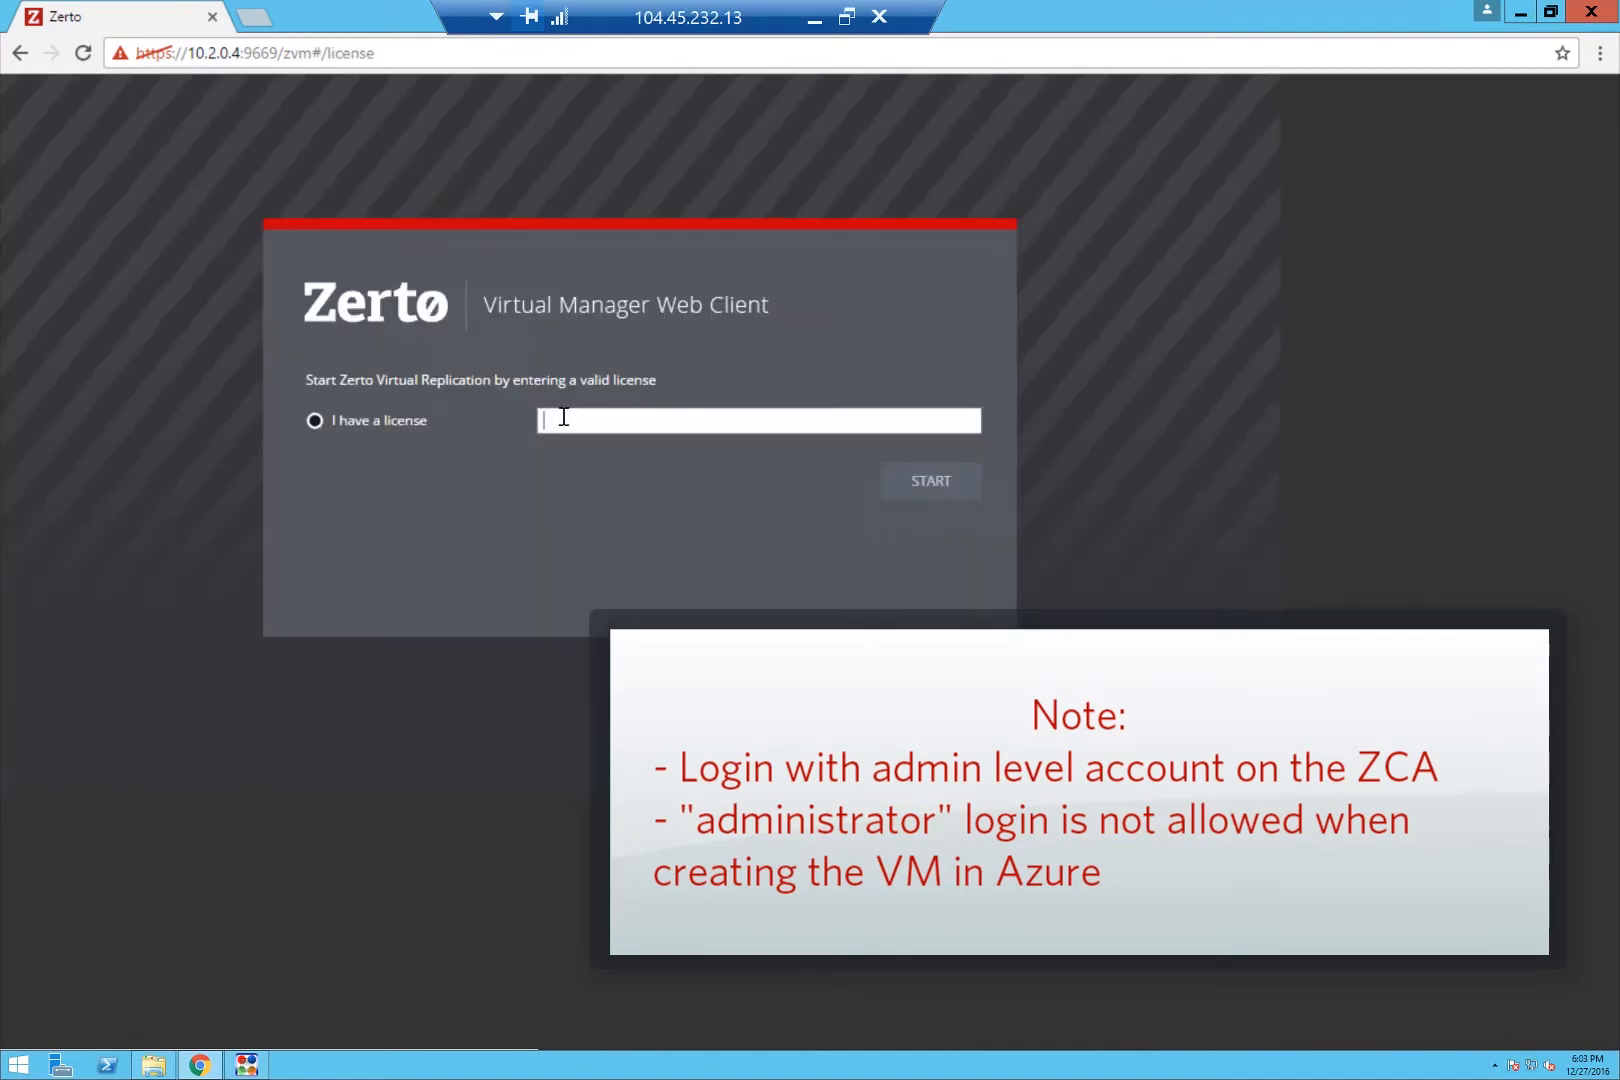
key(ctrl+v)
click(931, 480)
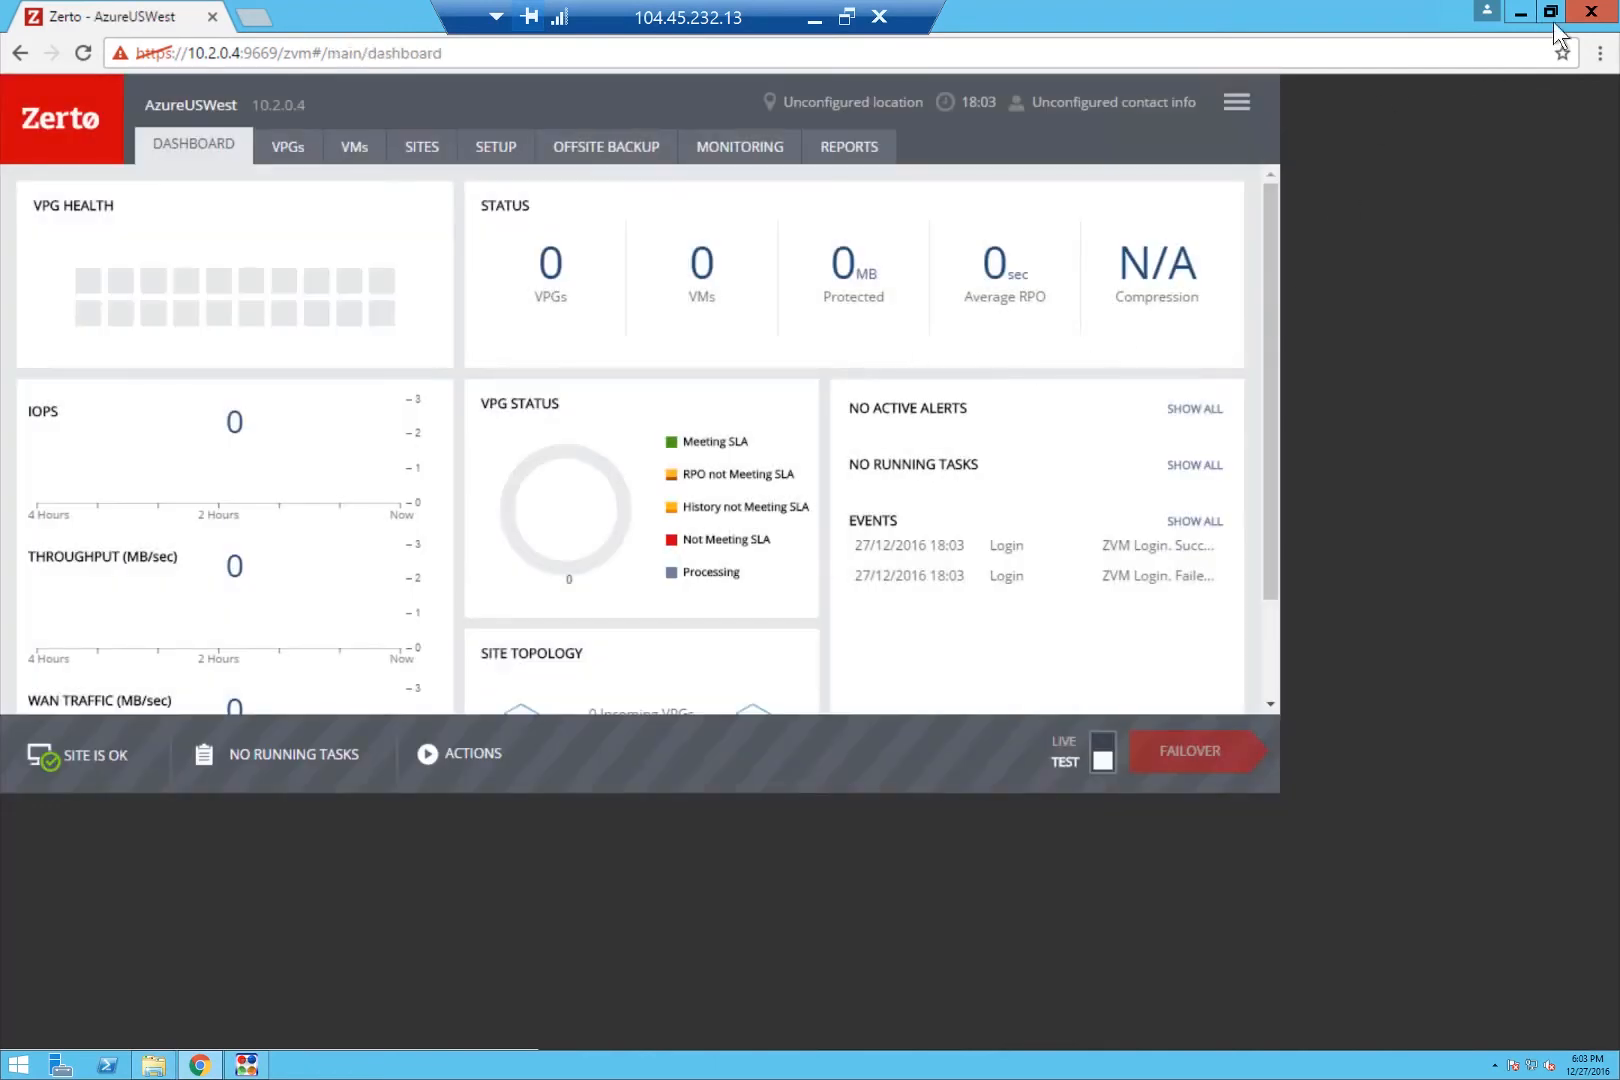
Re-maximize the browser and open the AzureUSWest SITES list.
click(1552, 12)
double_click(1166, 235)
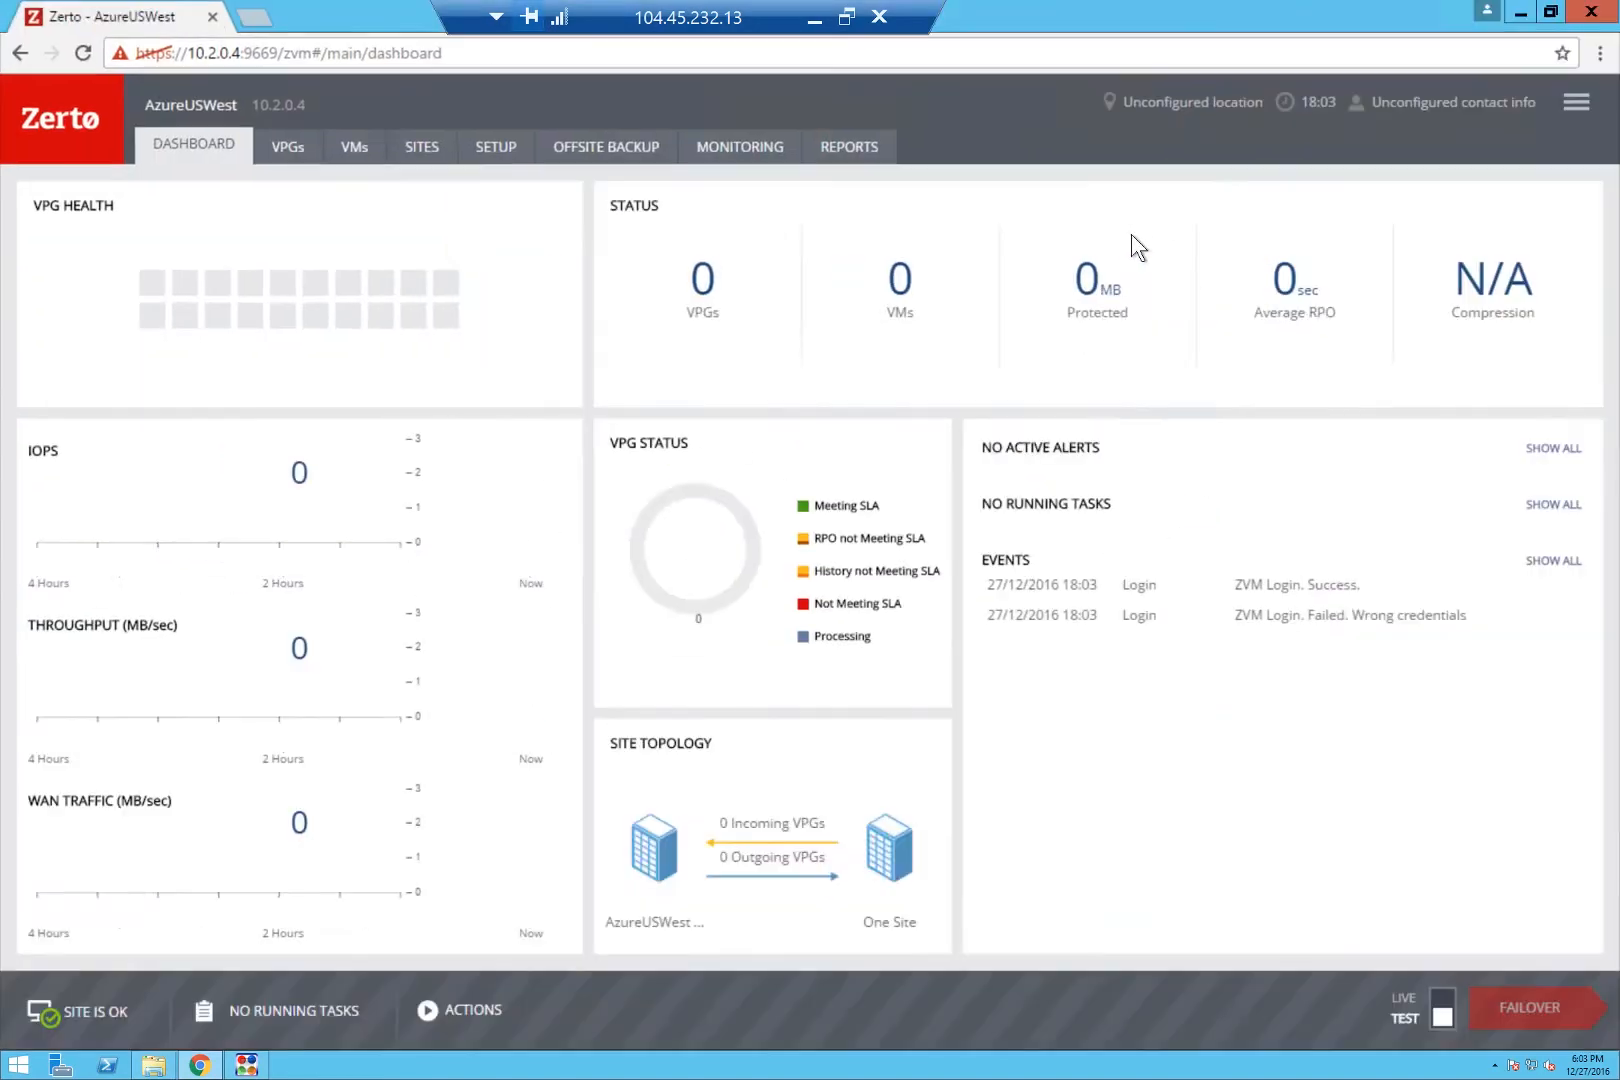
click(422, 148)
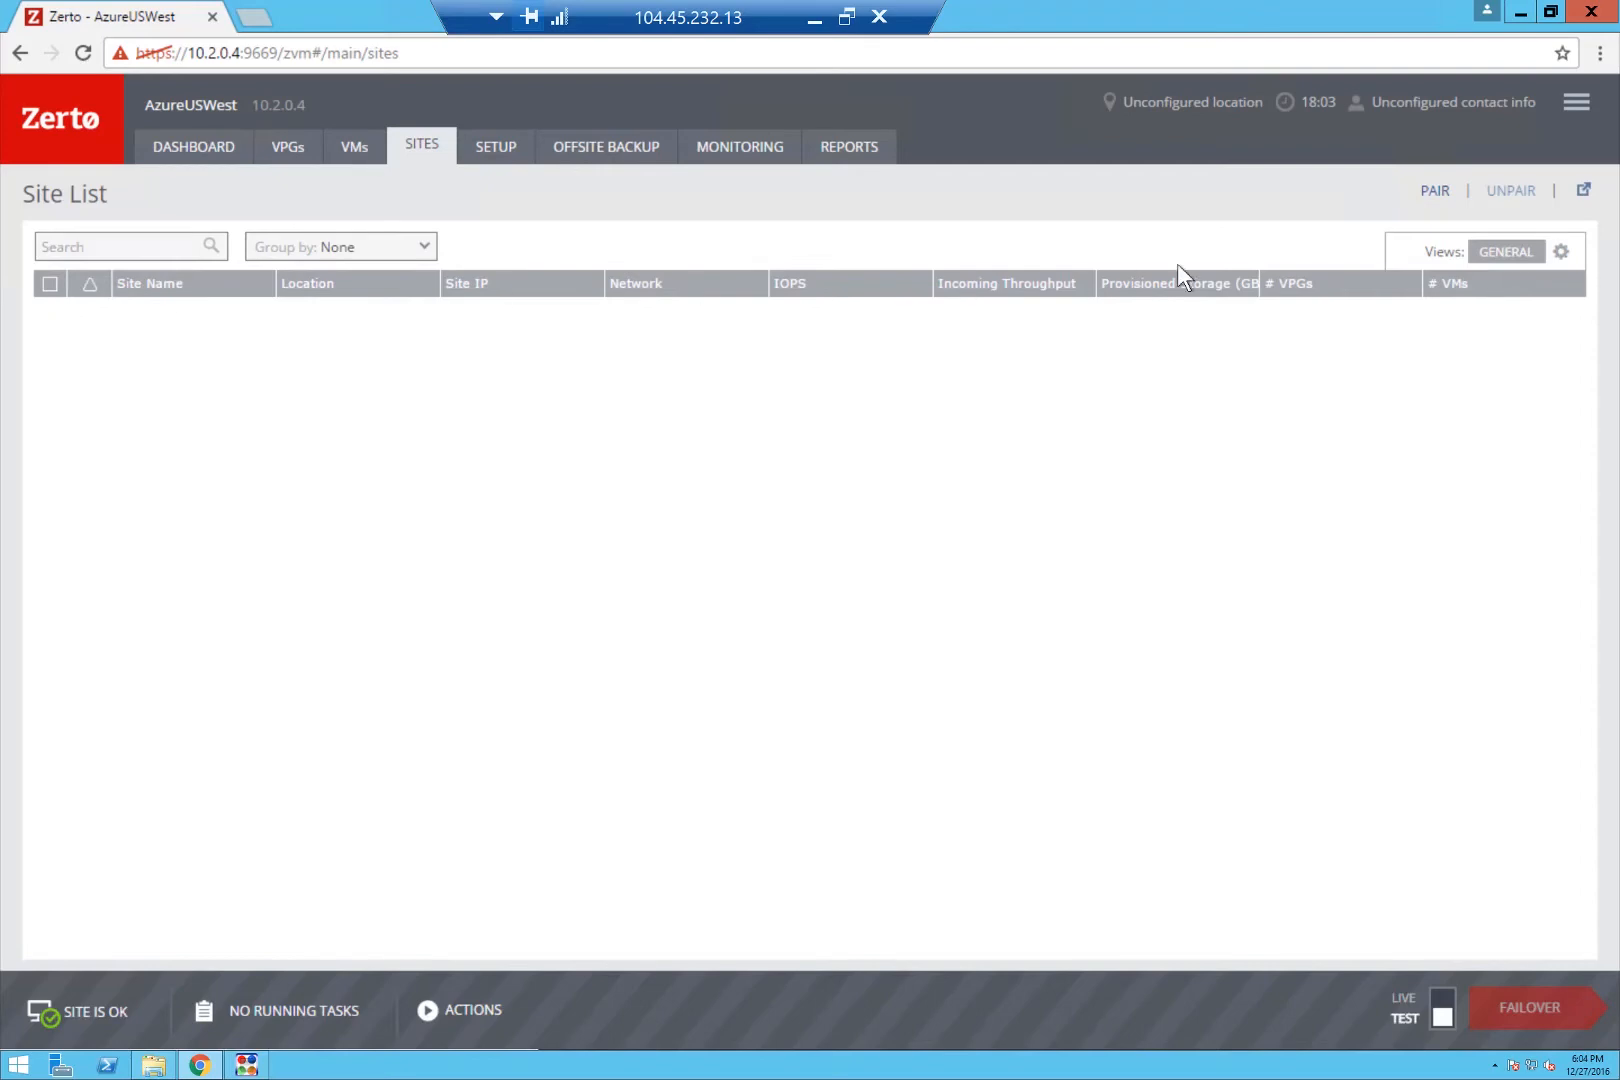
Pair AzureUSWest with the remote ZVM at 192.168.0.31, then minimize the Azure remote session.
click(1433, 191)
click(918, 191)
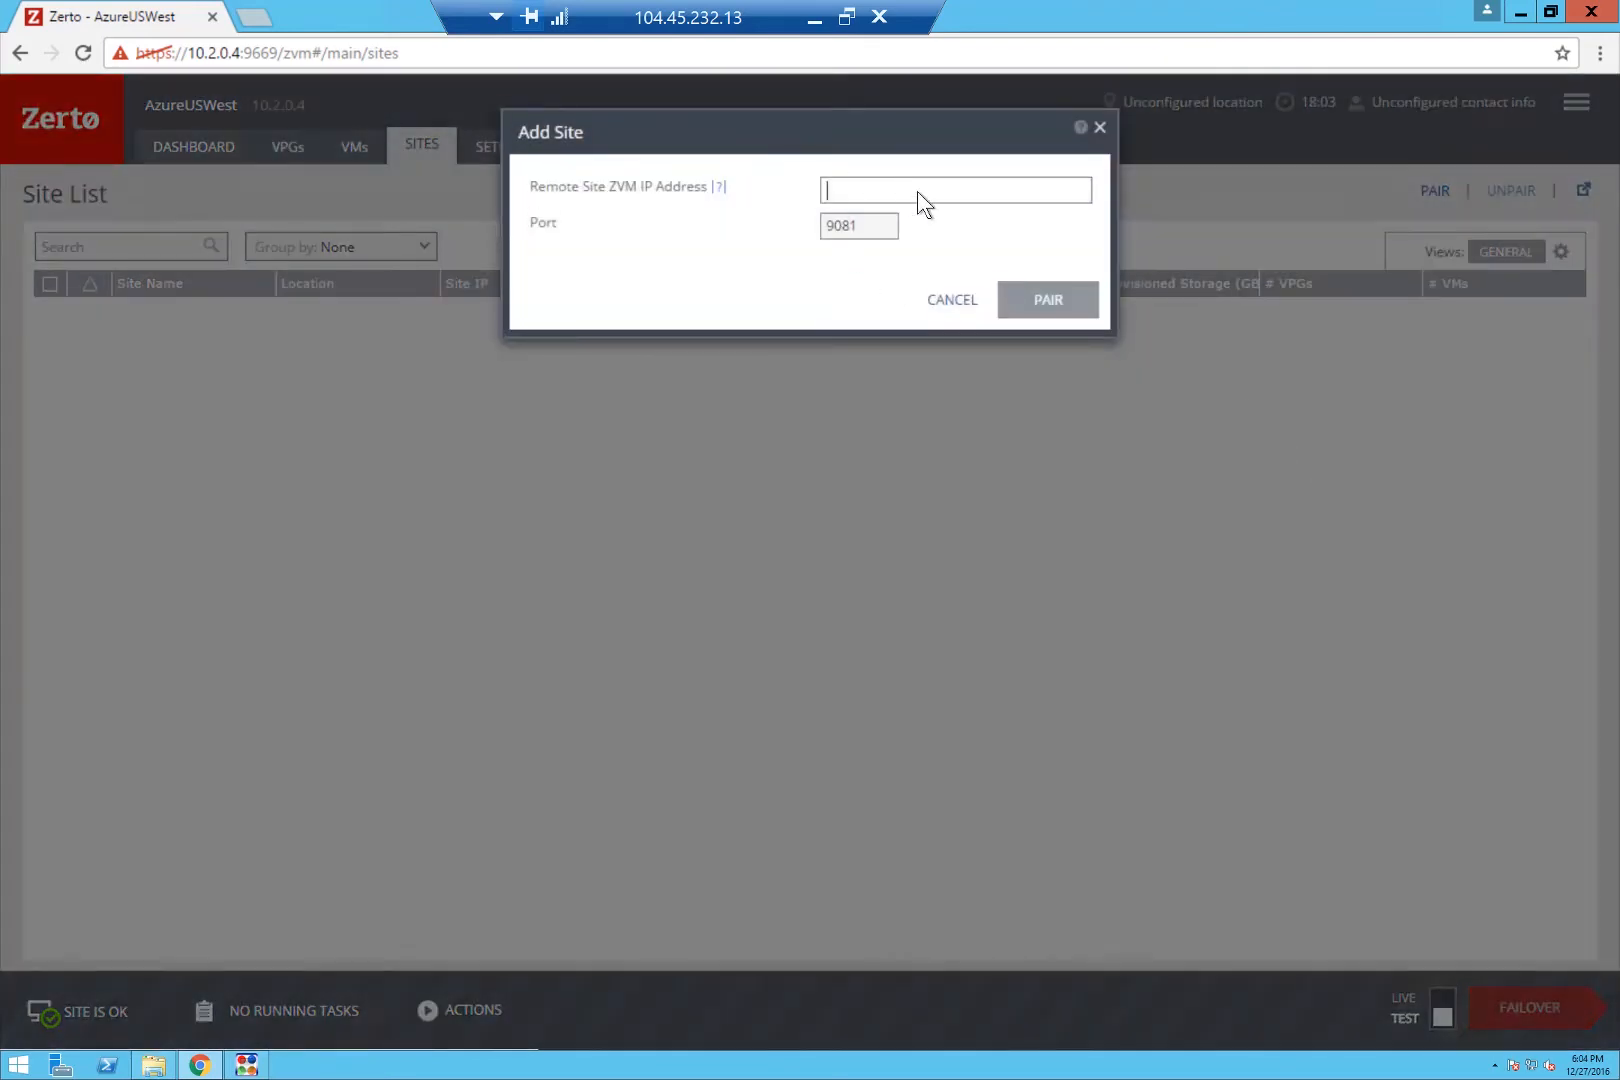
text(192.168.0.31)
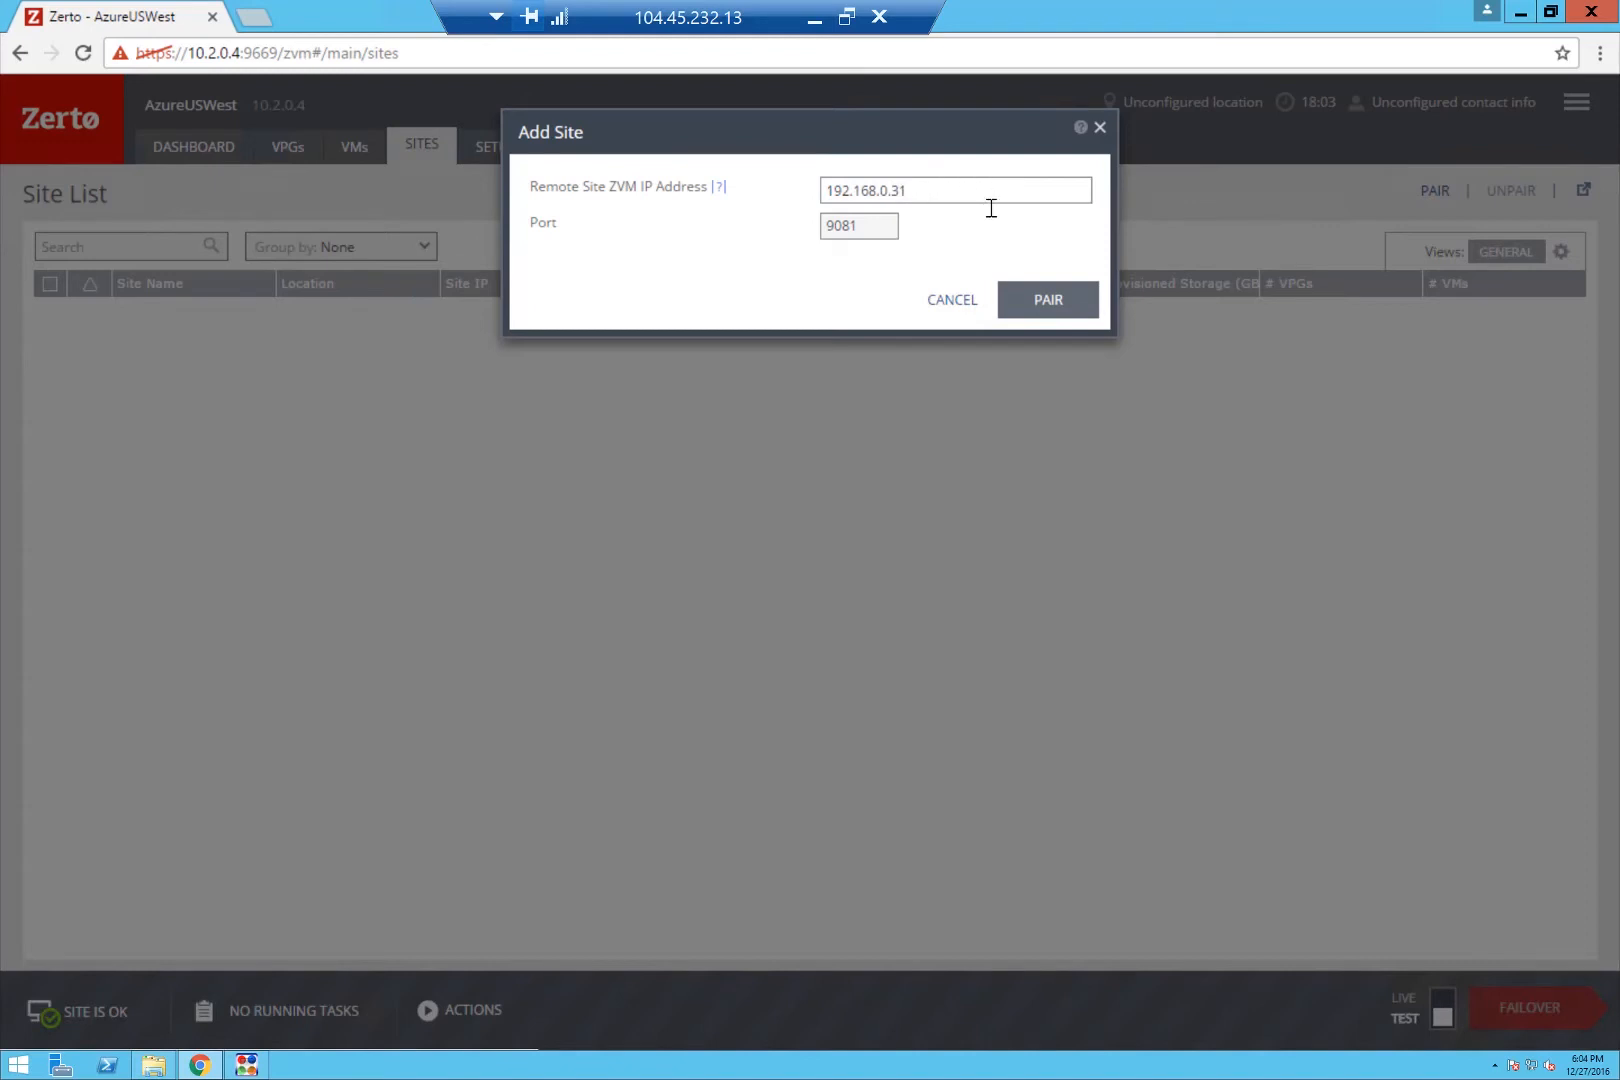
click(1064, 305)
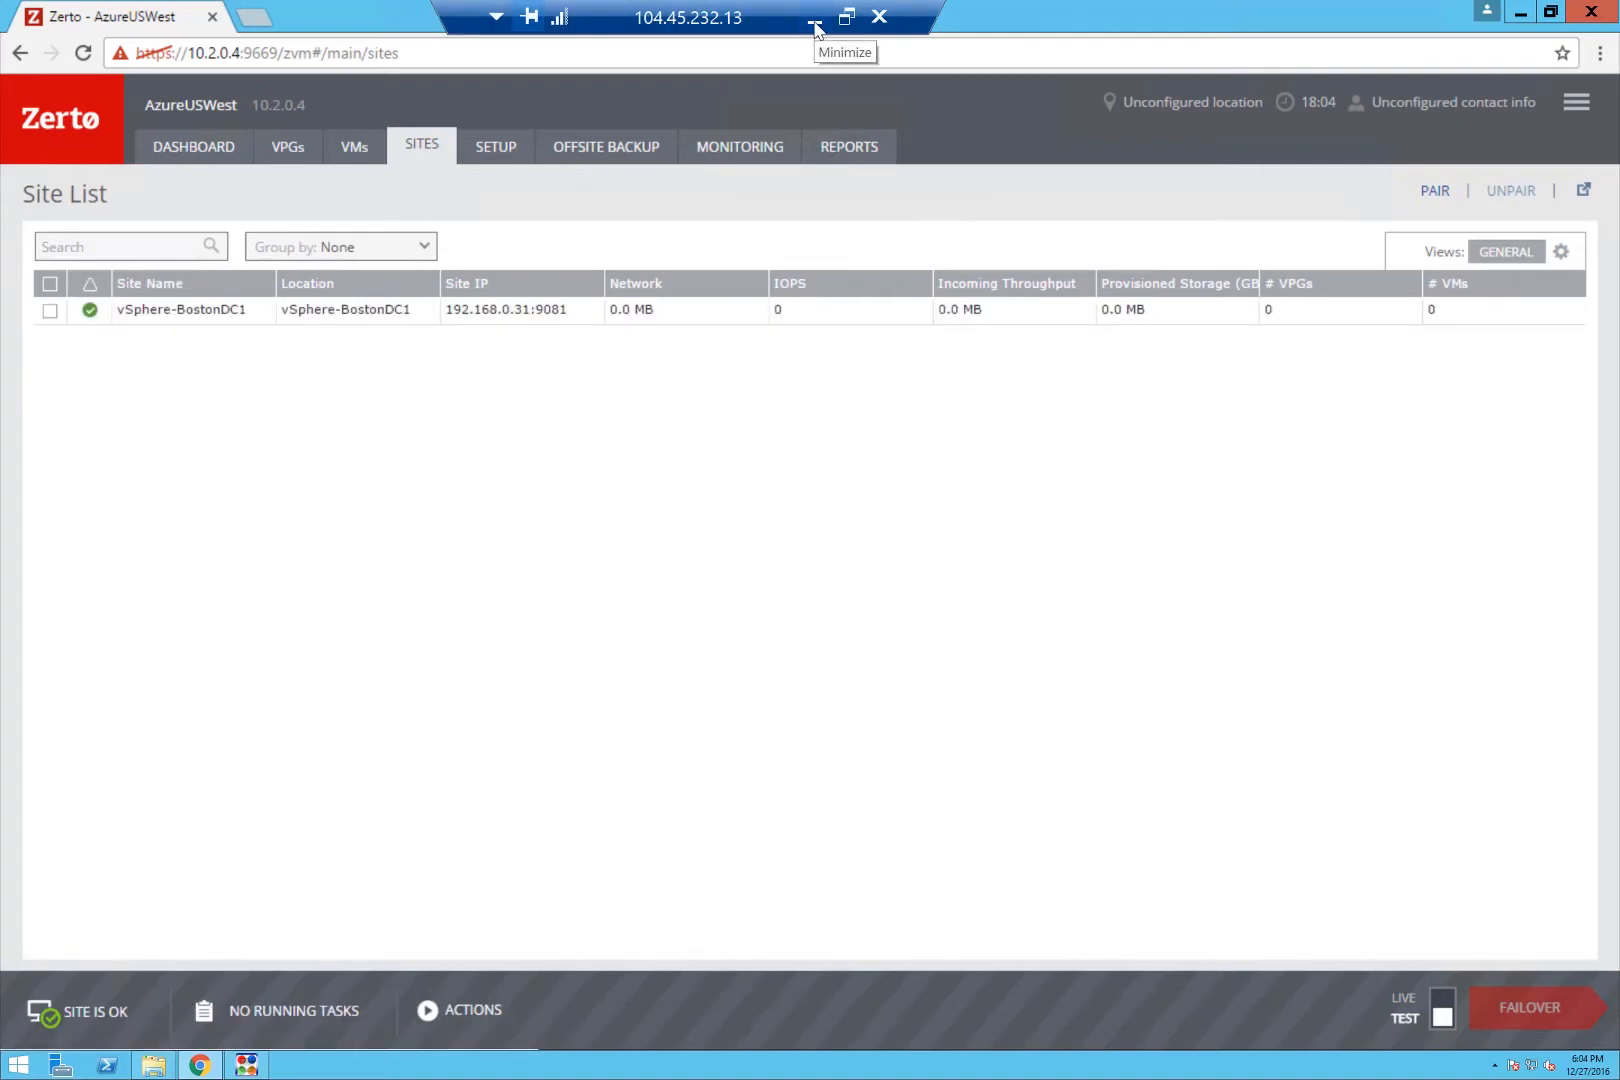
click(814, 22)
In the AWS session, close the installer so the ZVM opens, and bypass the certificate warning.
mouse_move(474, 1058)
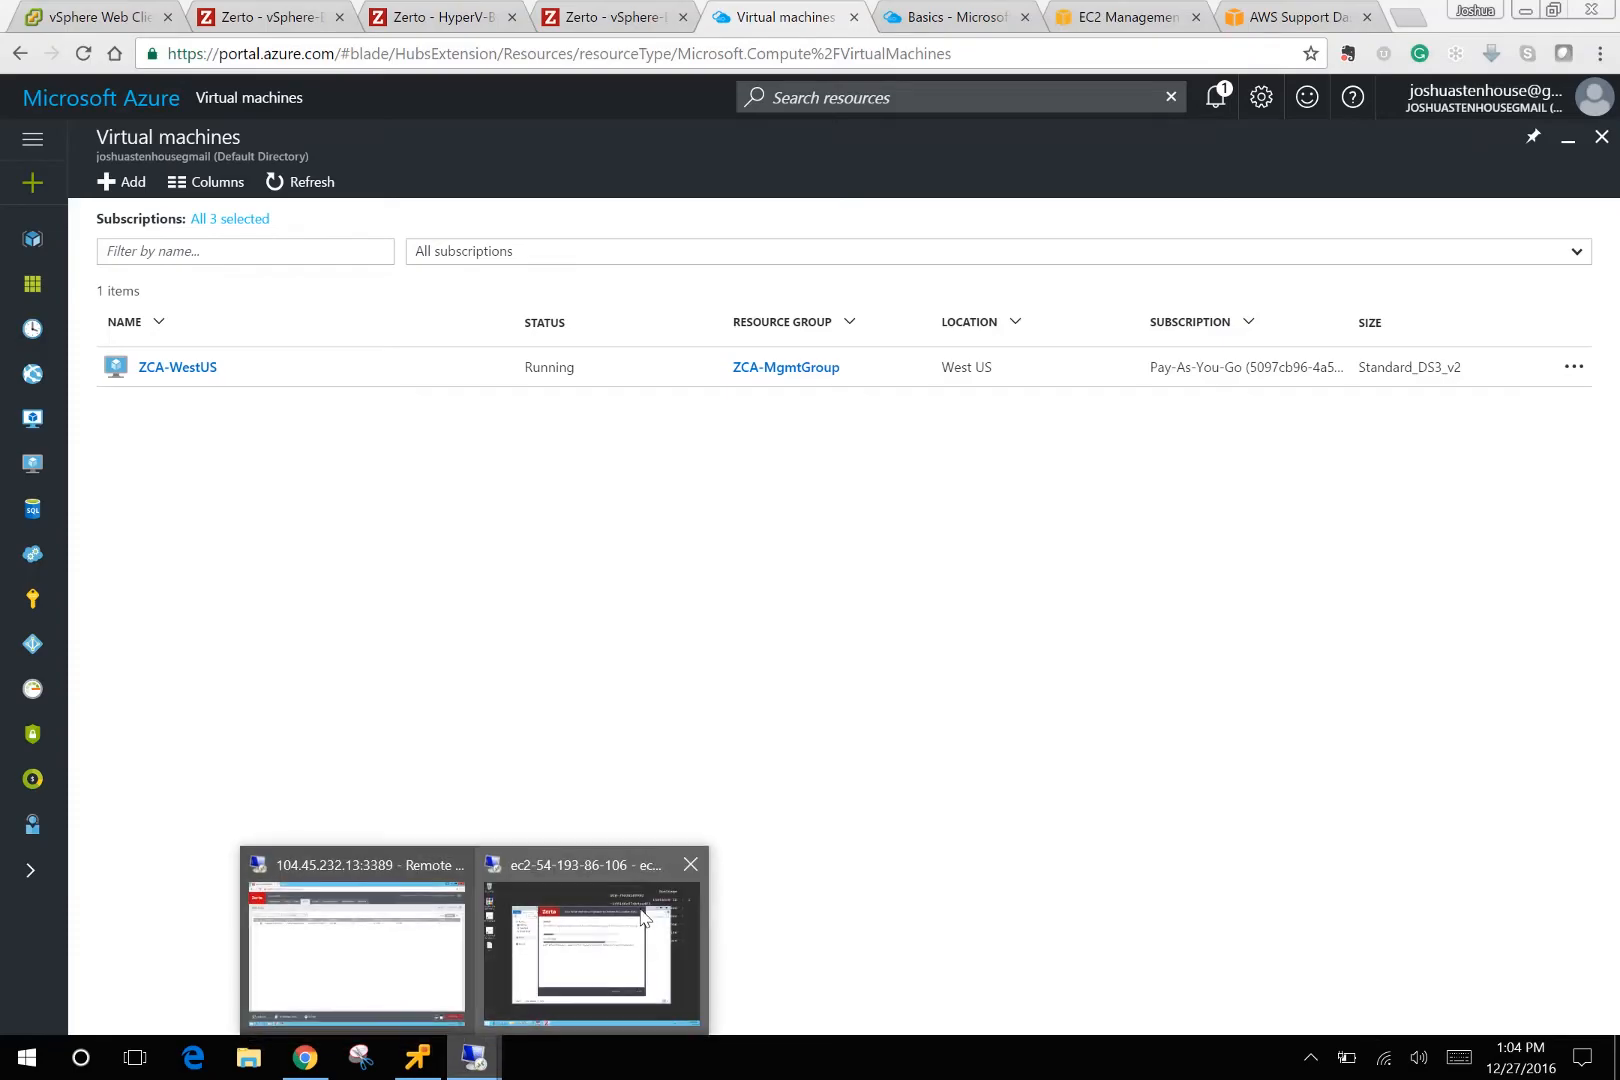
click(643, 917)
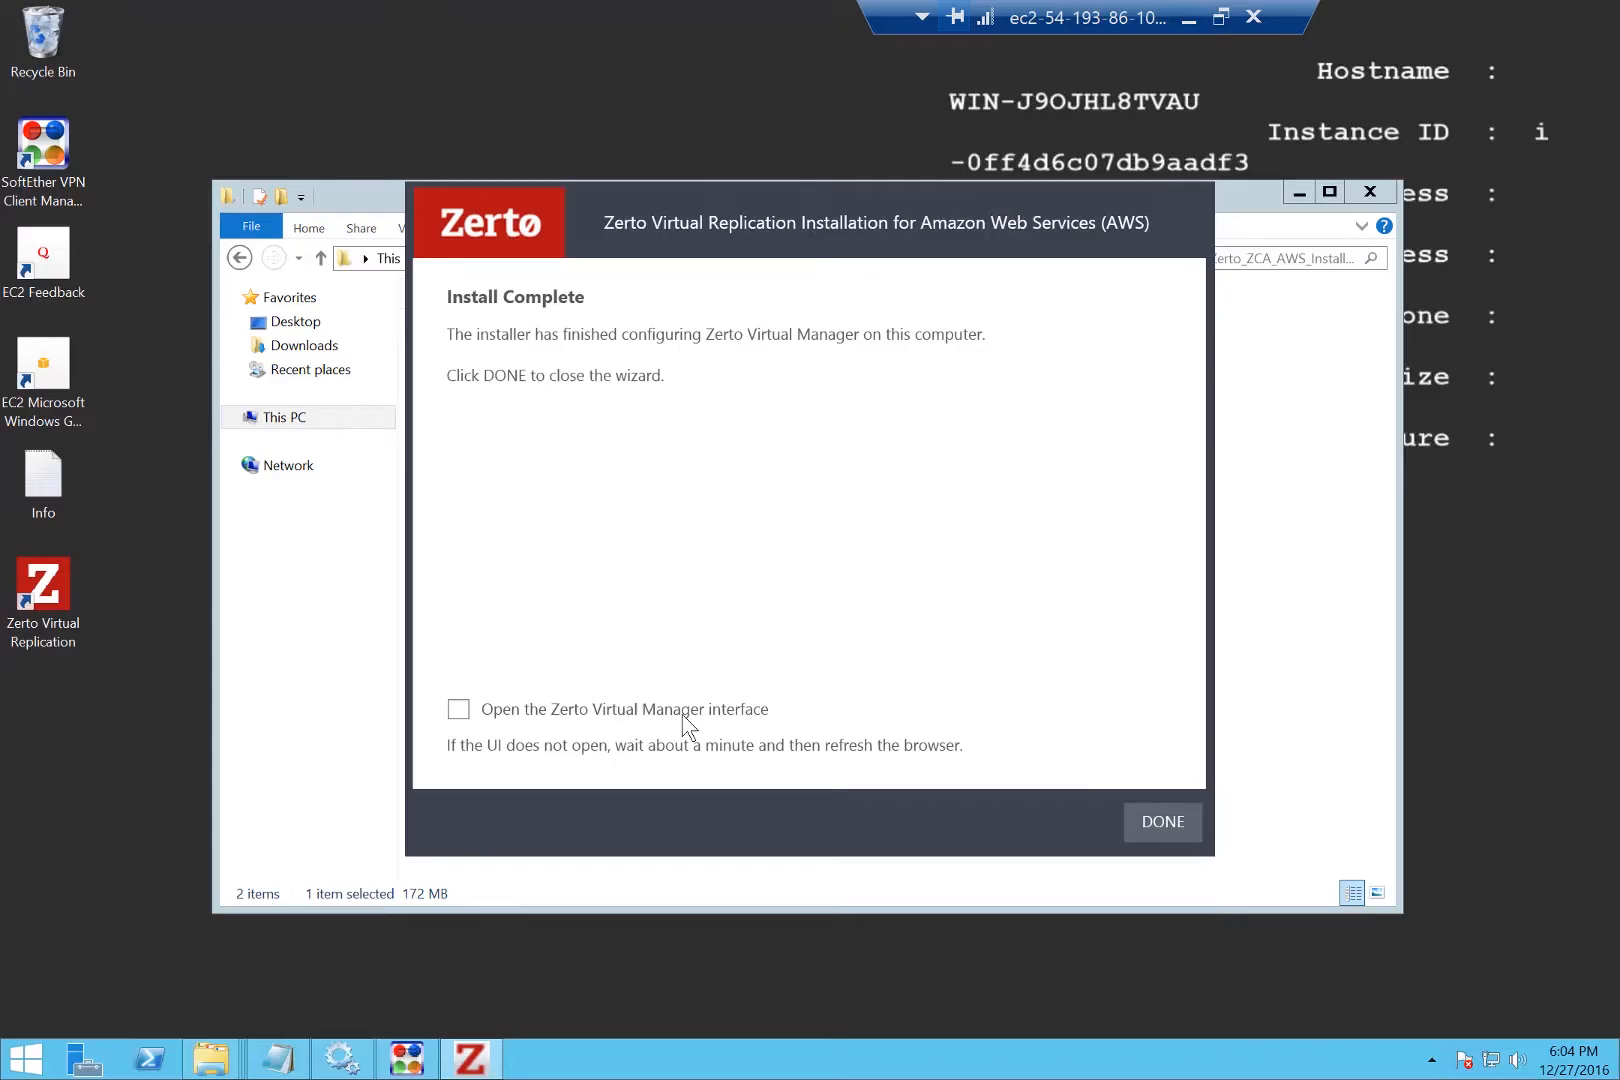
click(684, 712)
click(1176, 825)
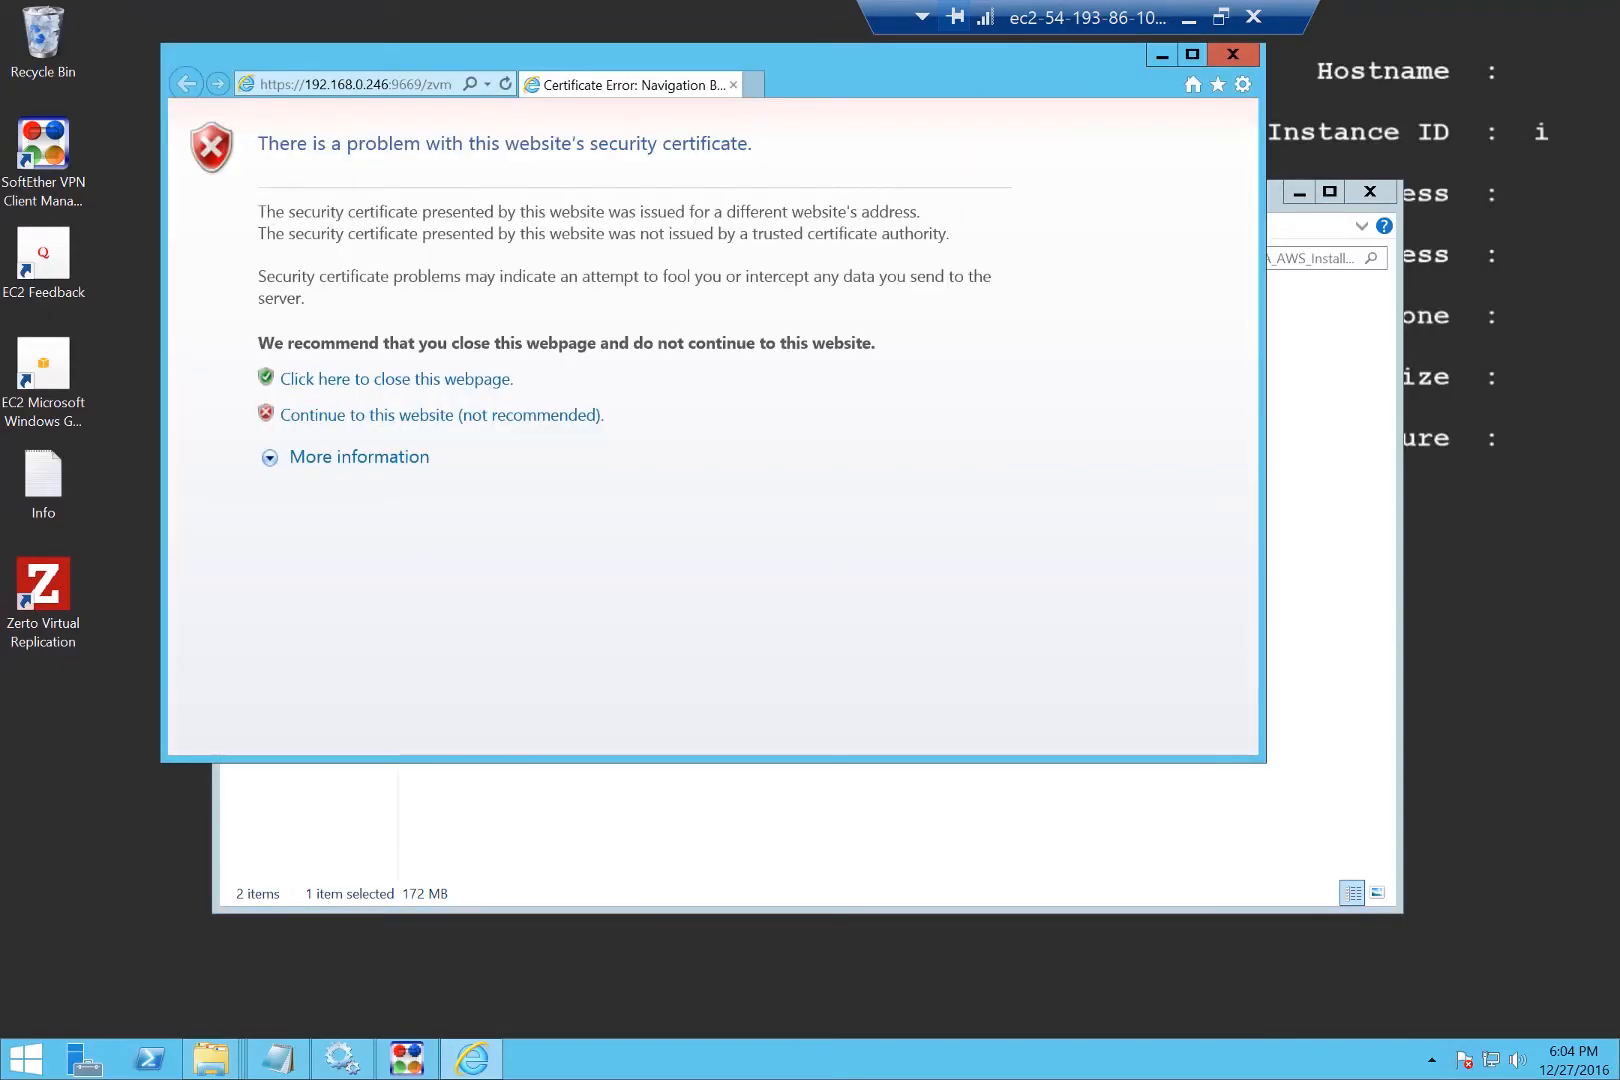
click(449, 415)
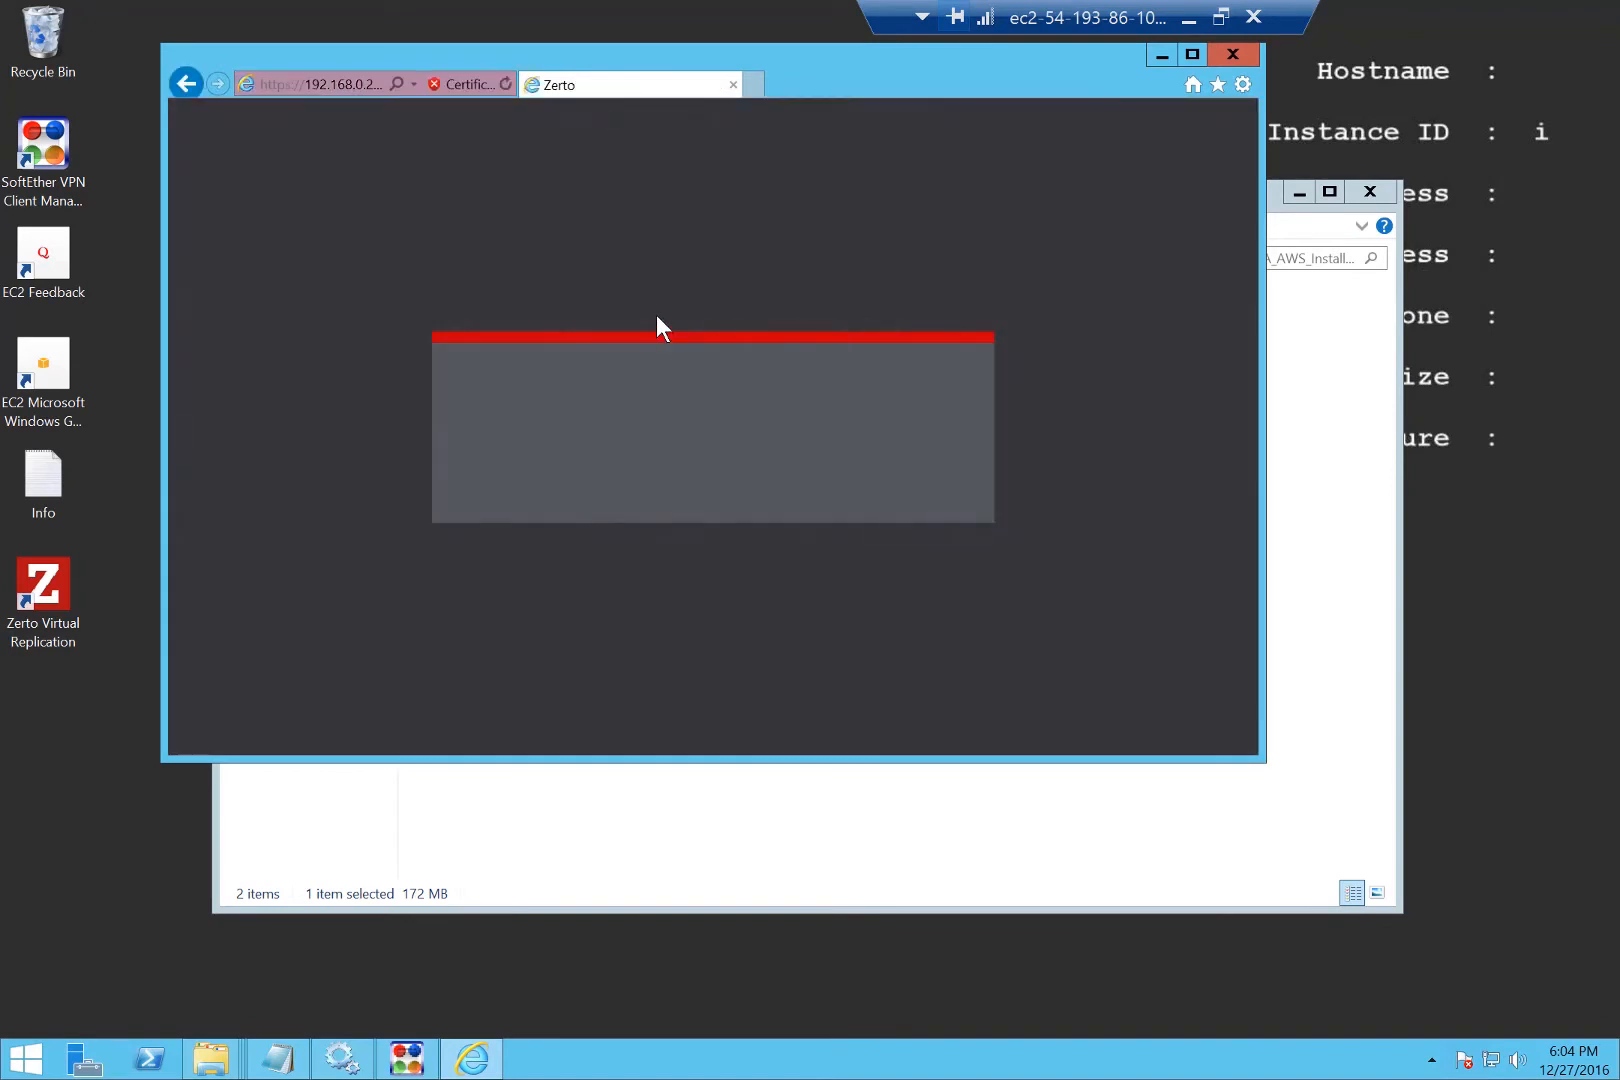
Sign in as administrator with the password and start Zerto with the entered licence.
text(administrator)
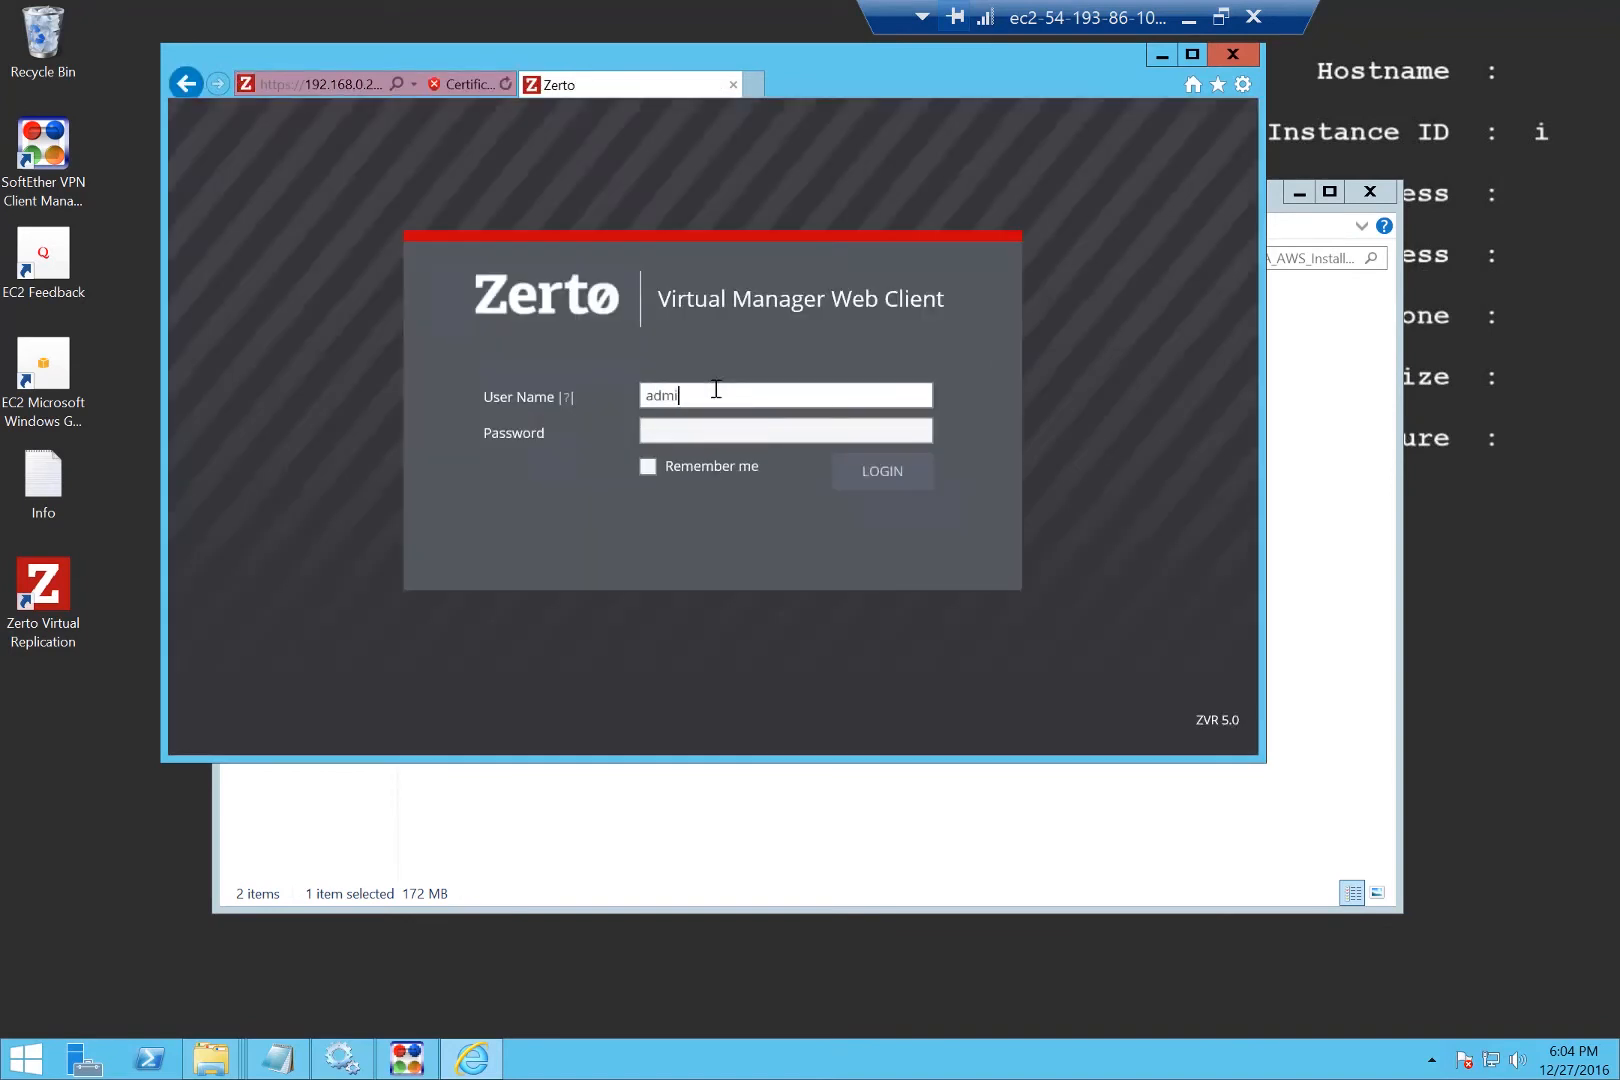
key(Tab)
text(************)
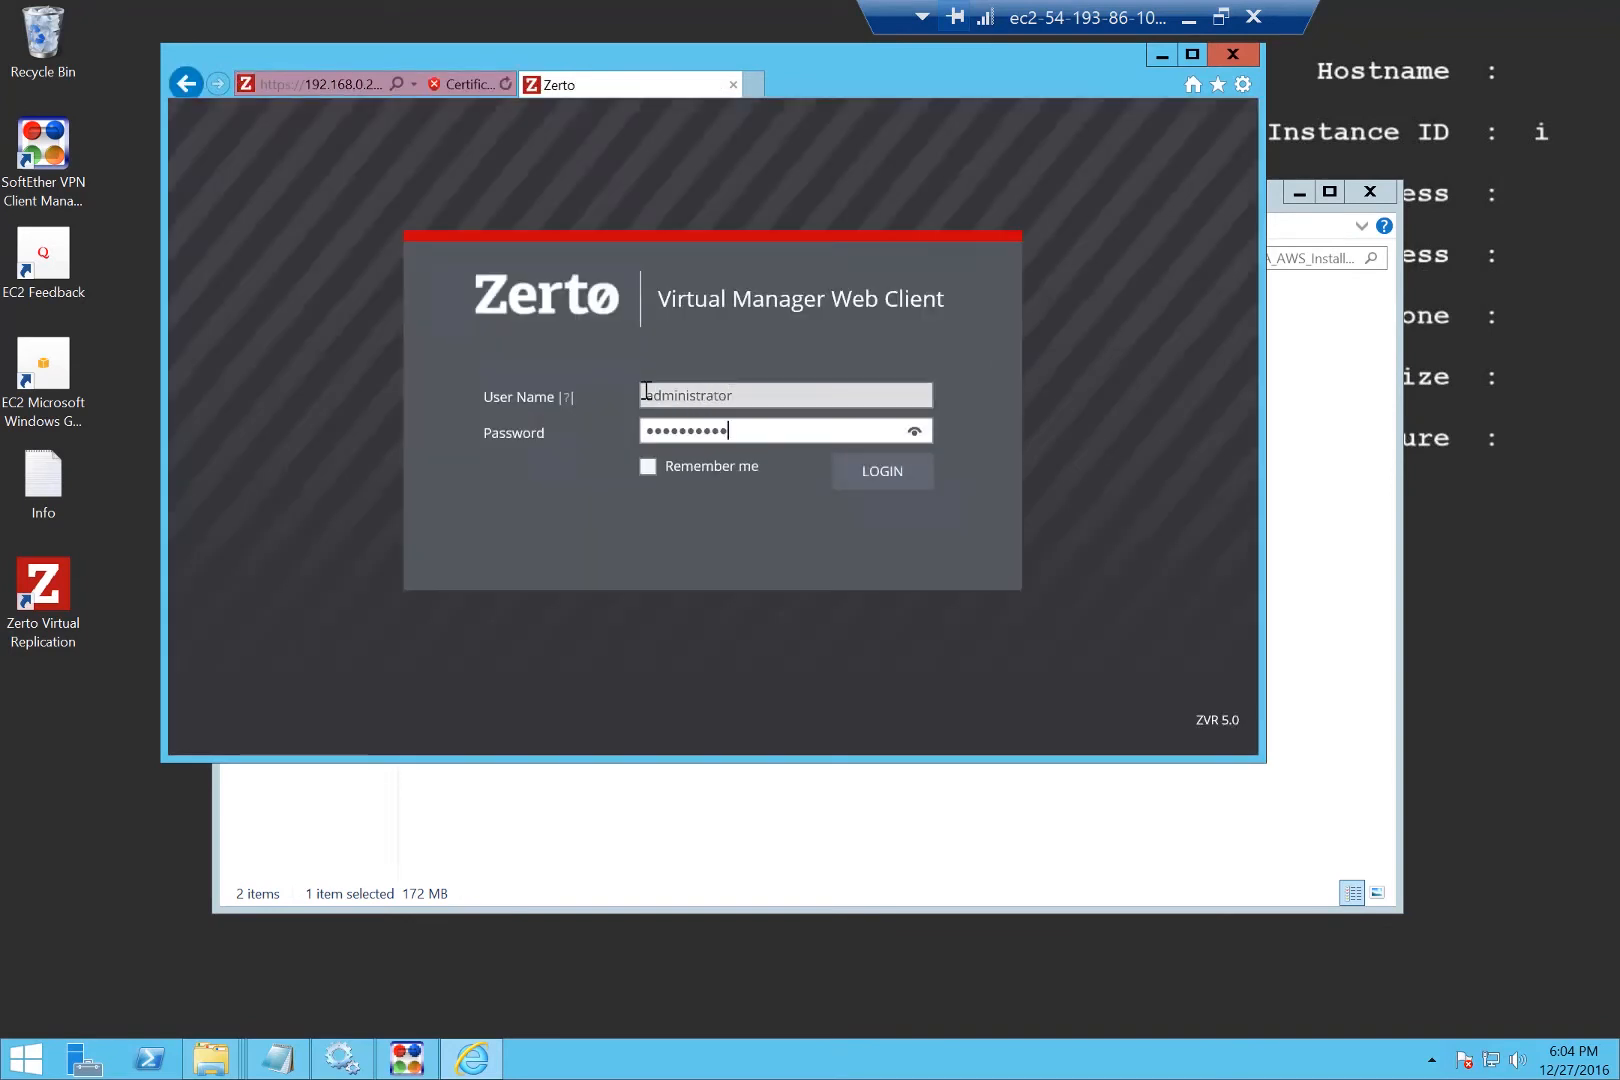
click(895, 474)
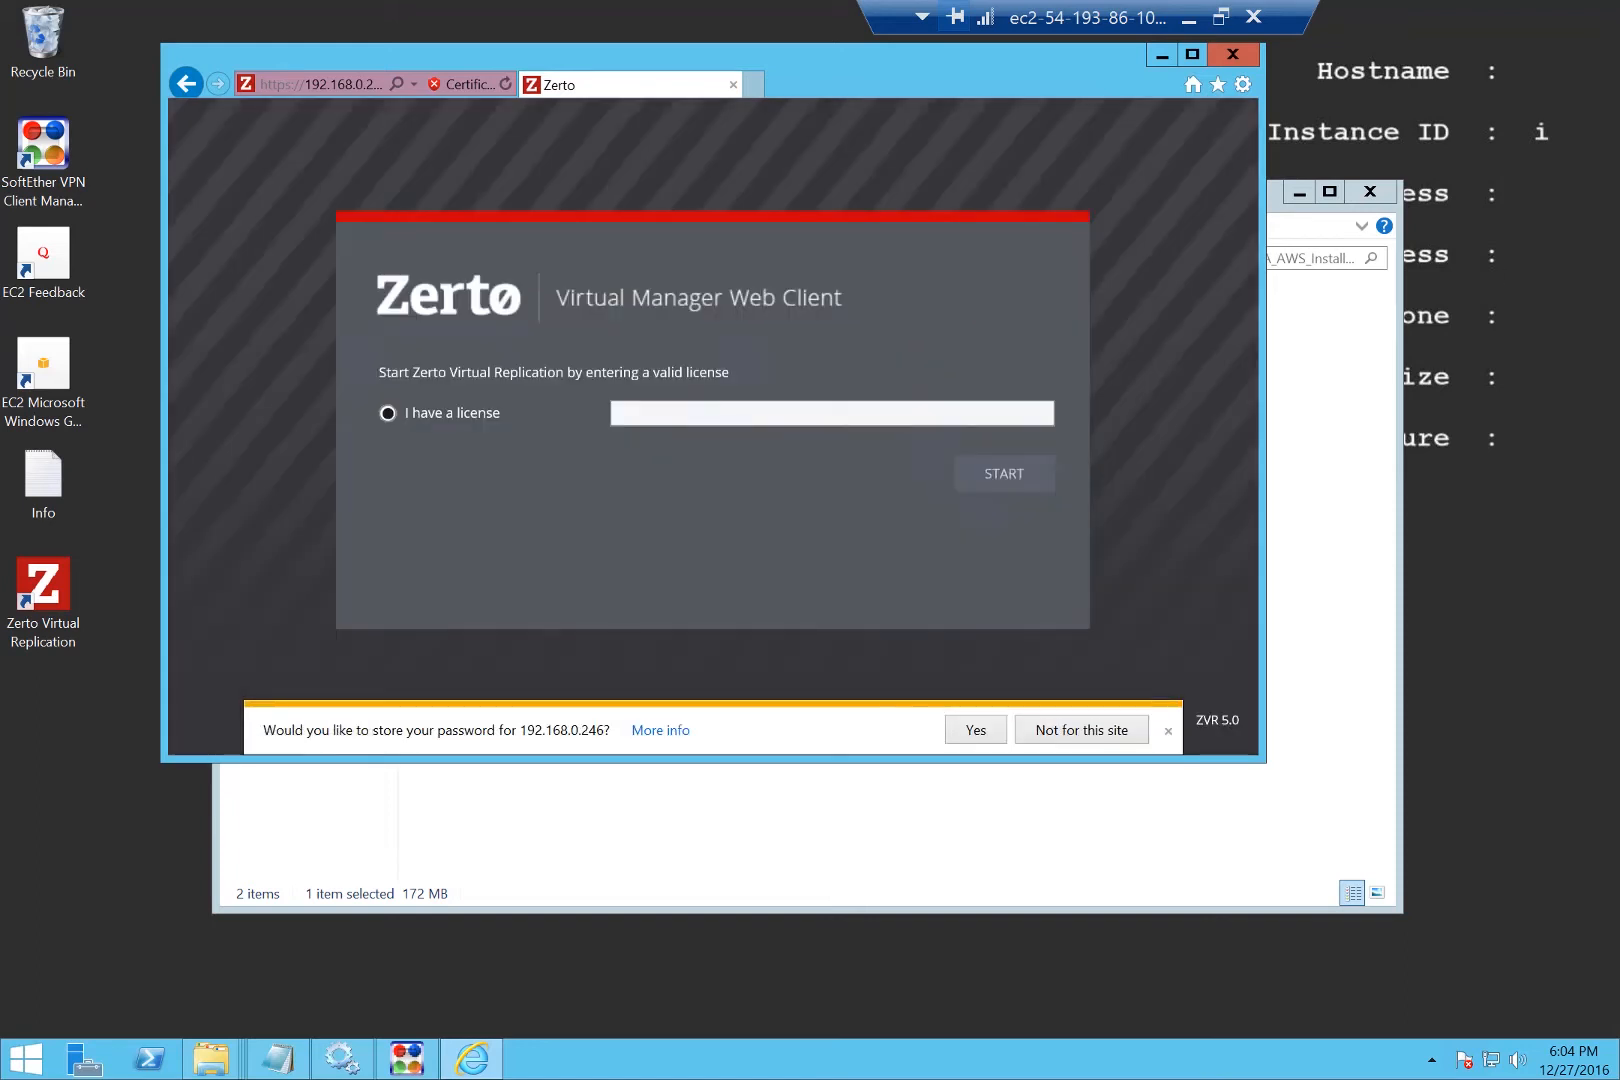
click(845, 418)
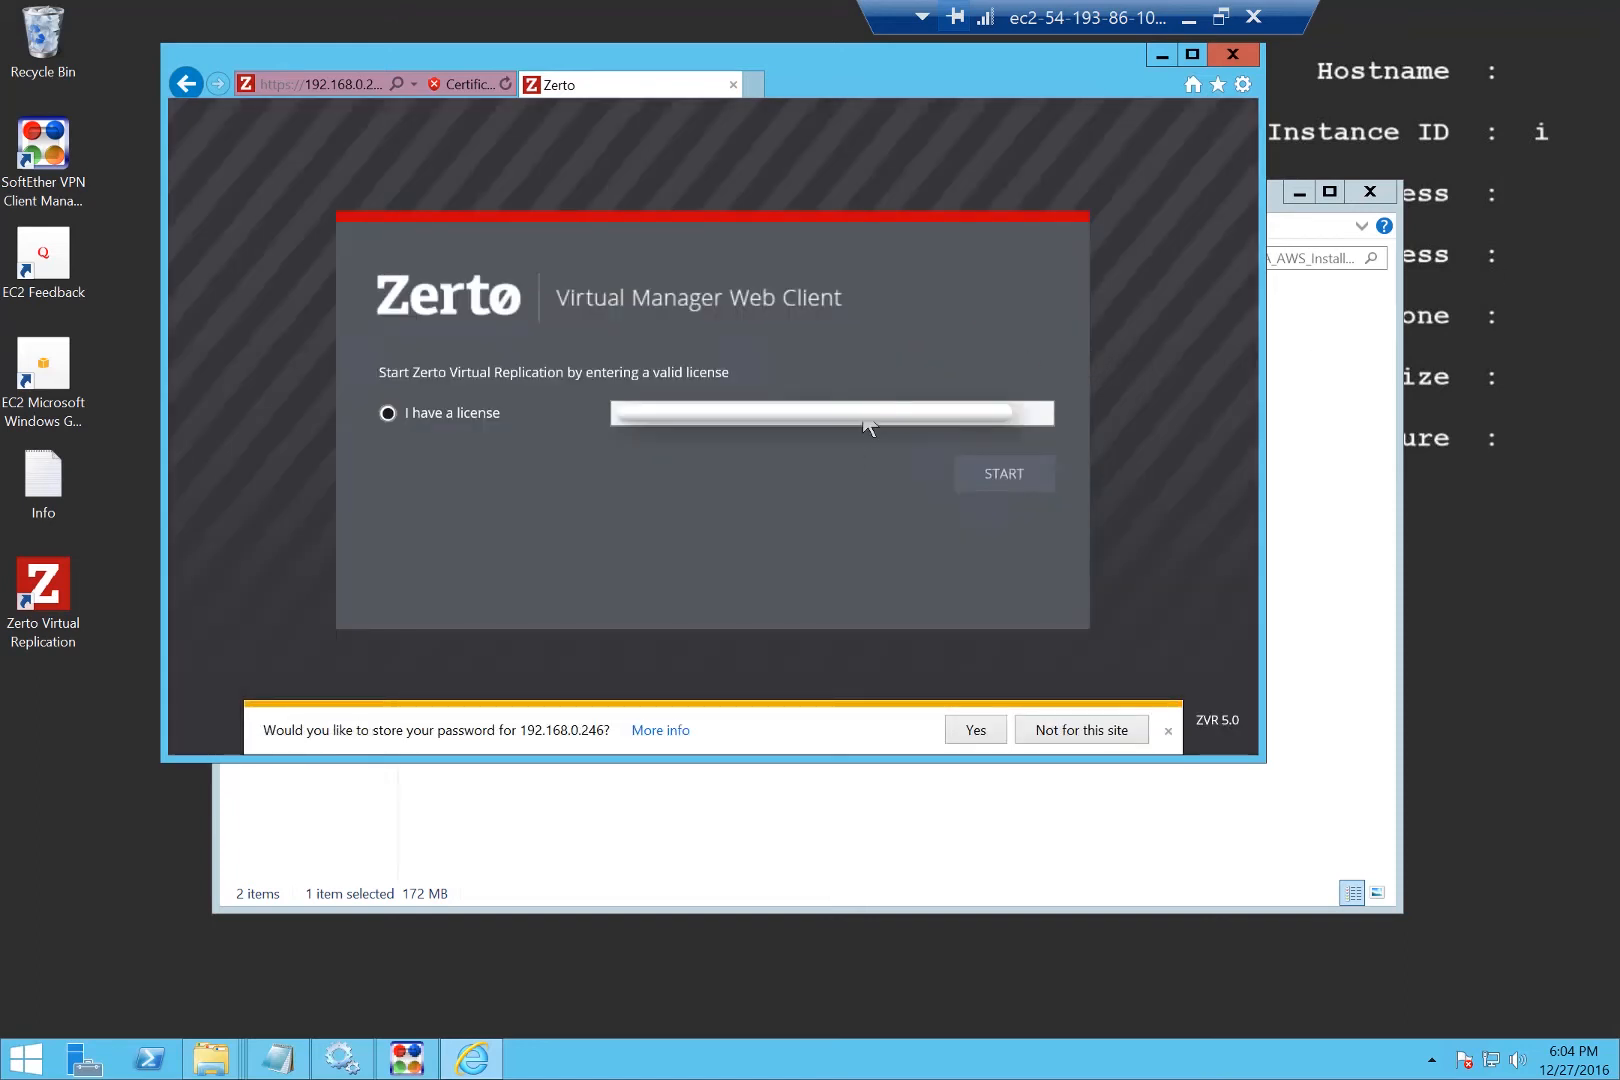
click(1023, 476)
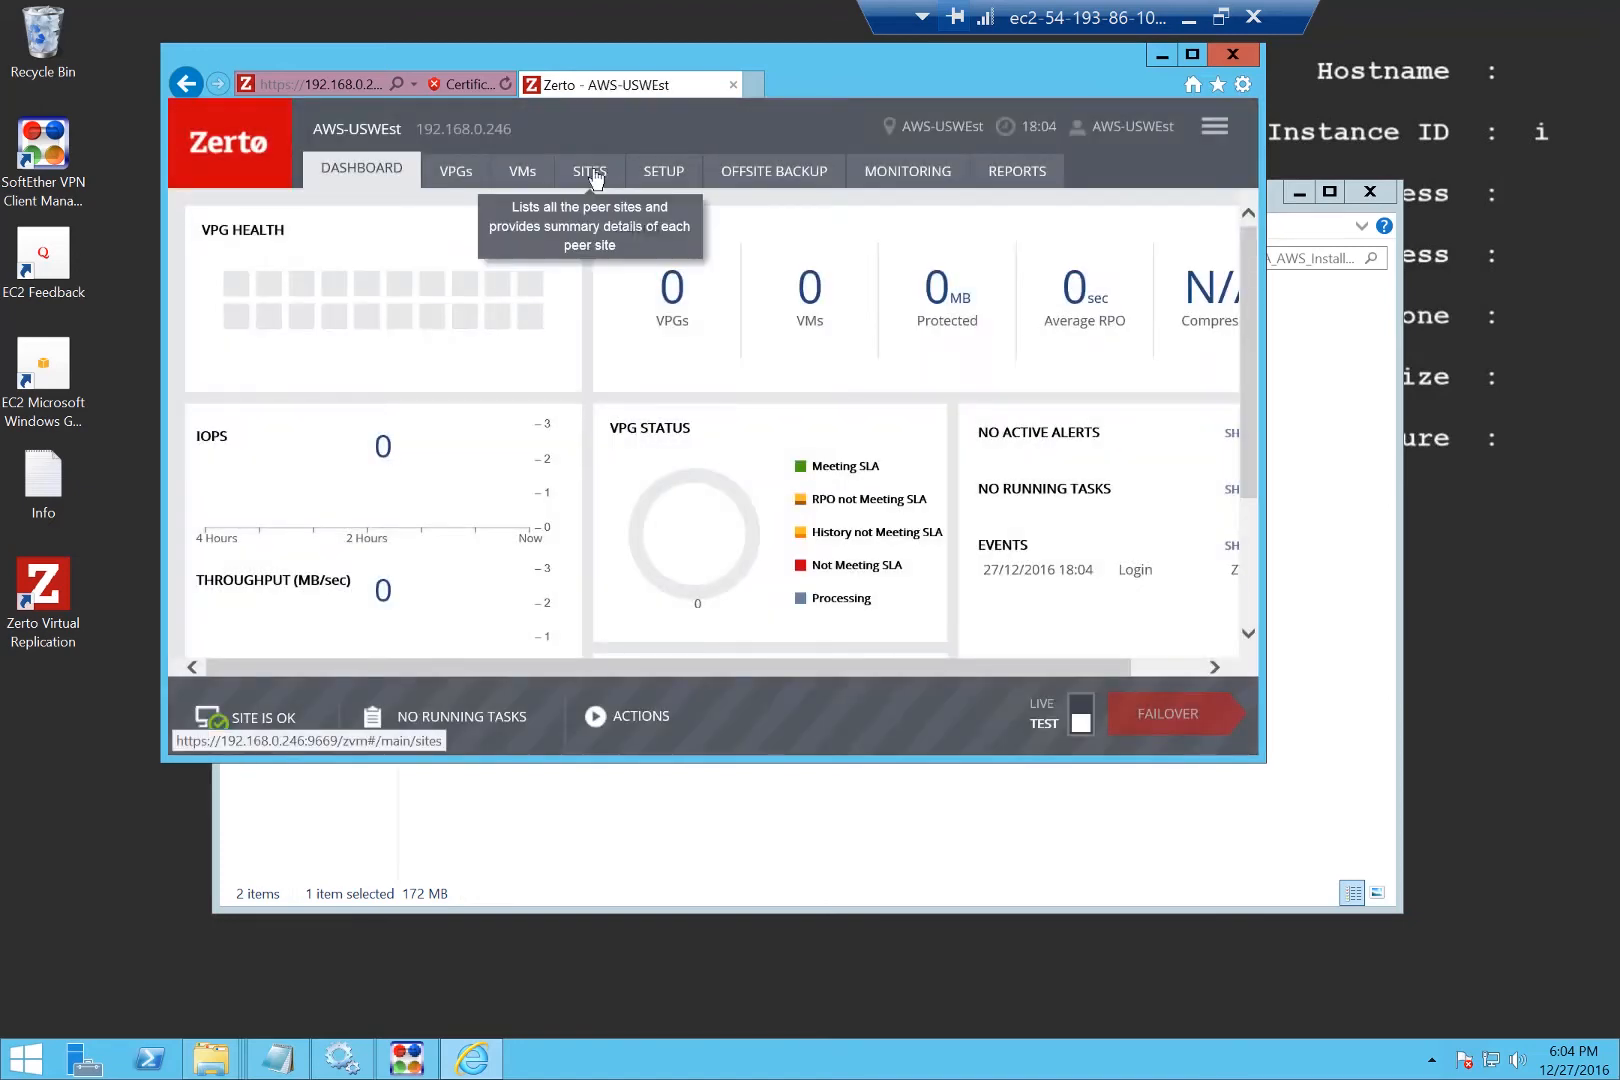
Pair AWS-USWEst with the vSphere site at 192.168.0.31, then return to the vSphere manager.
click(593, 178)
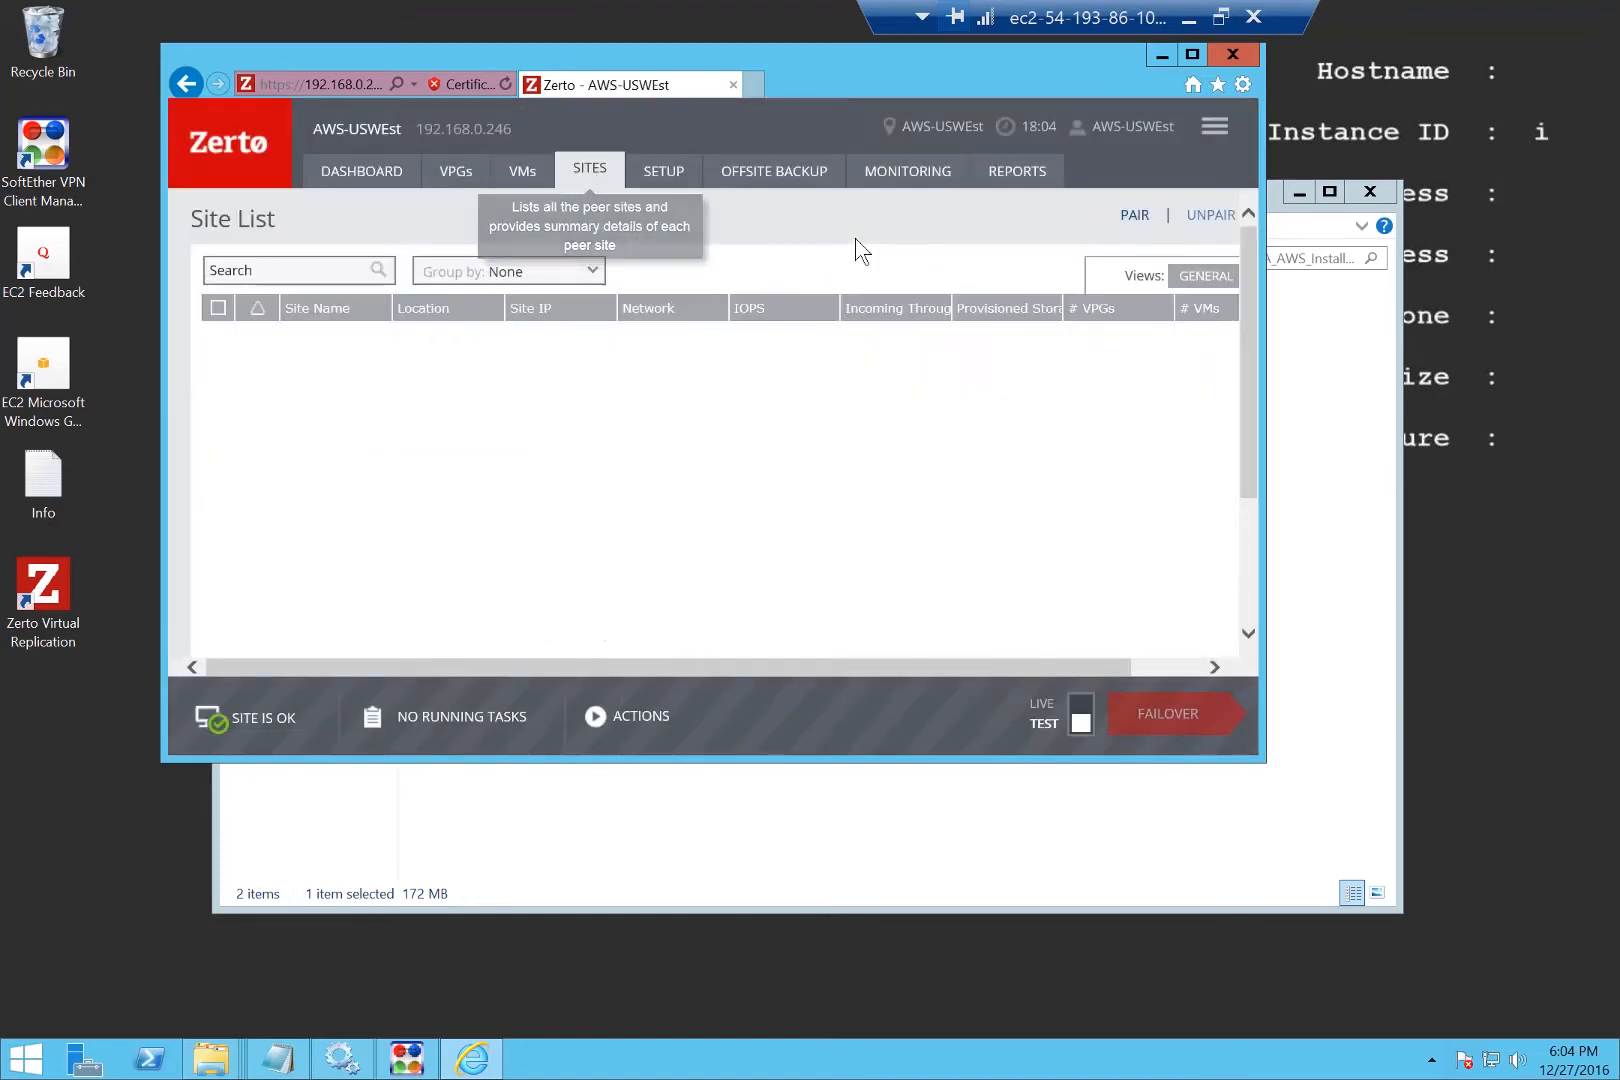
click(1135, 215)
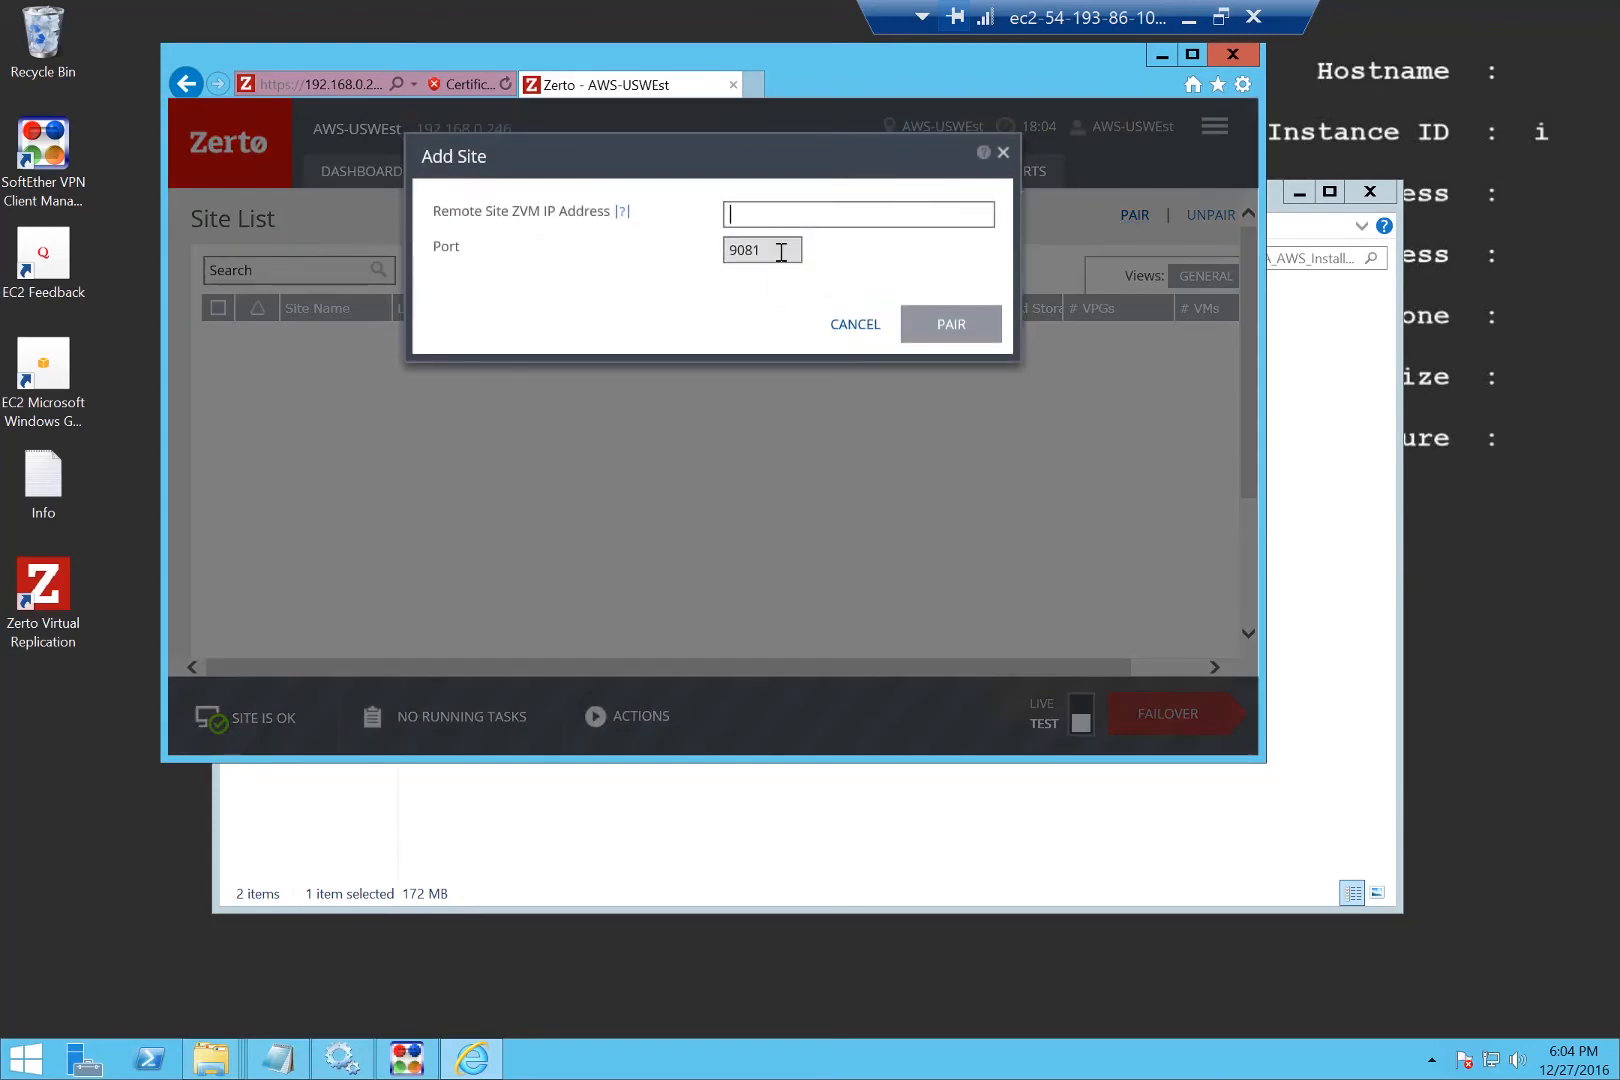
text(192.168.0.31)
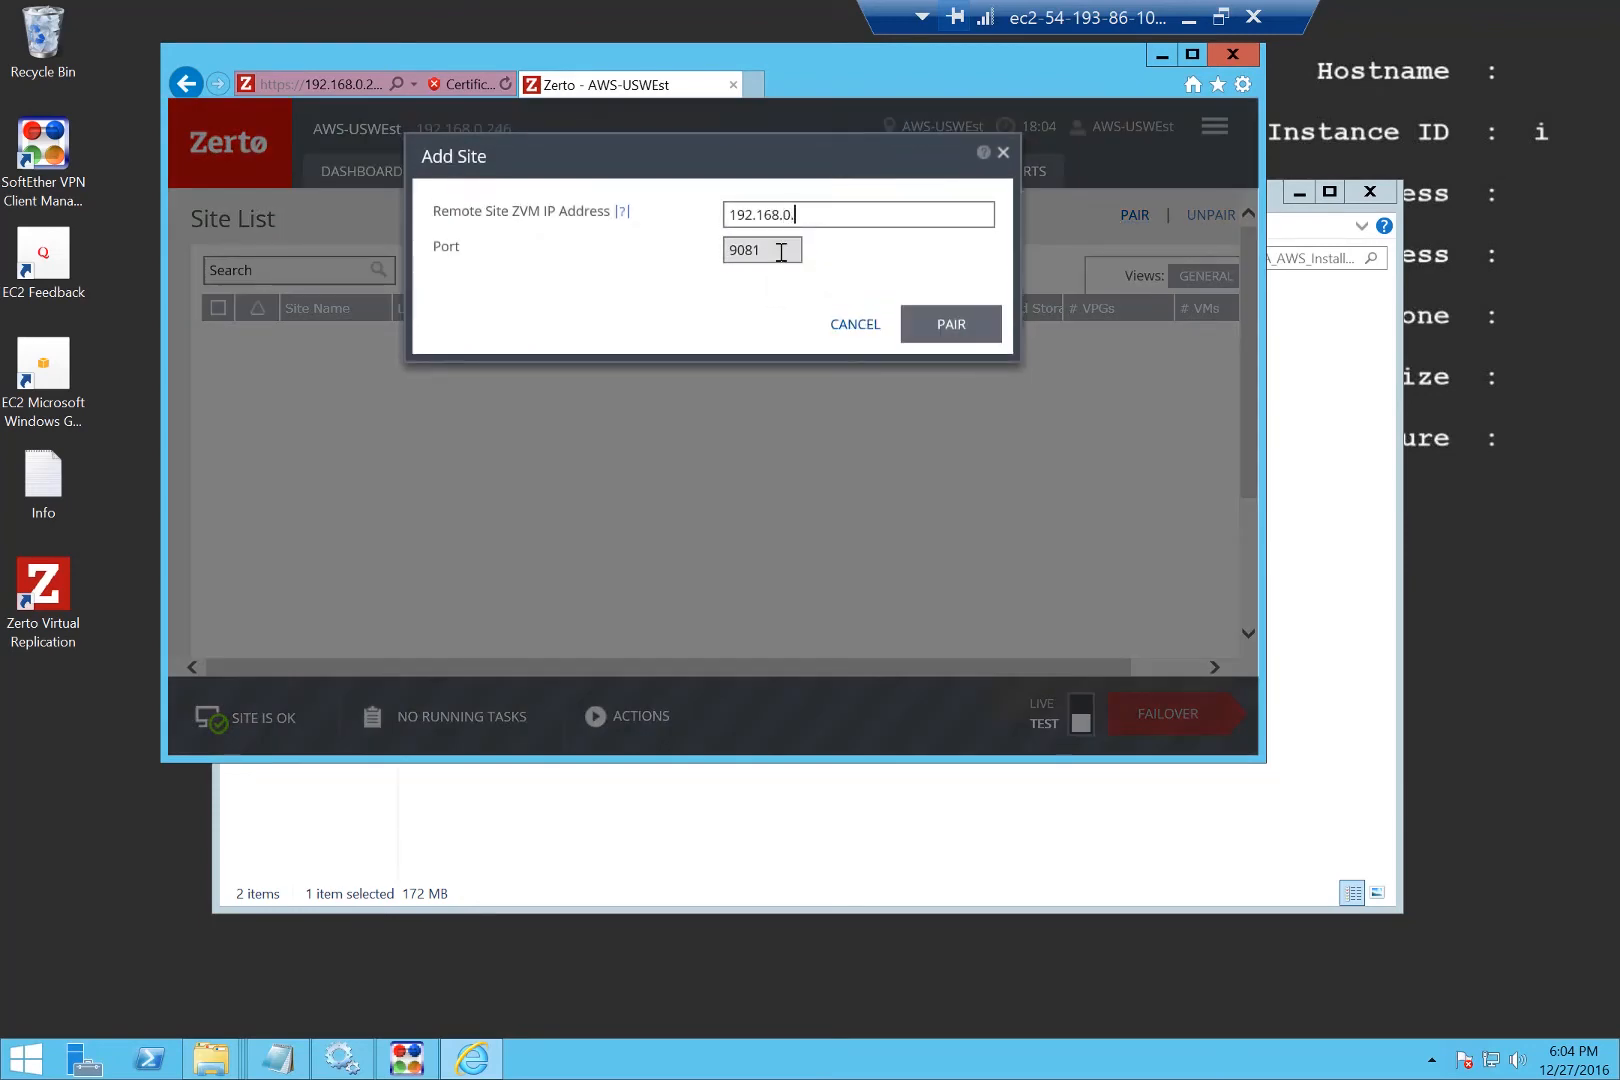
click(996, 330)
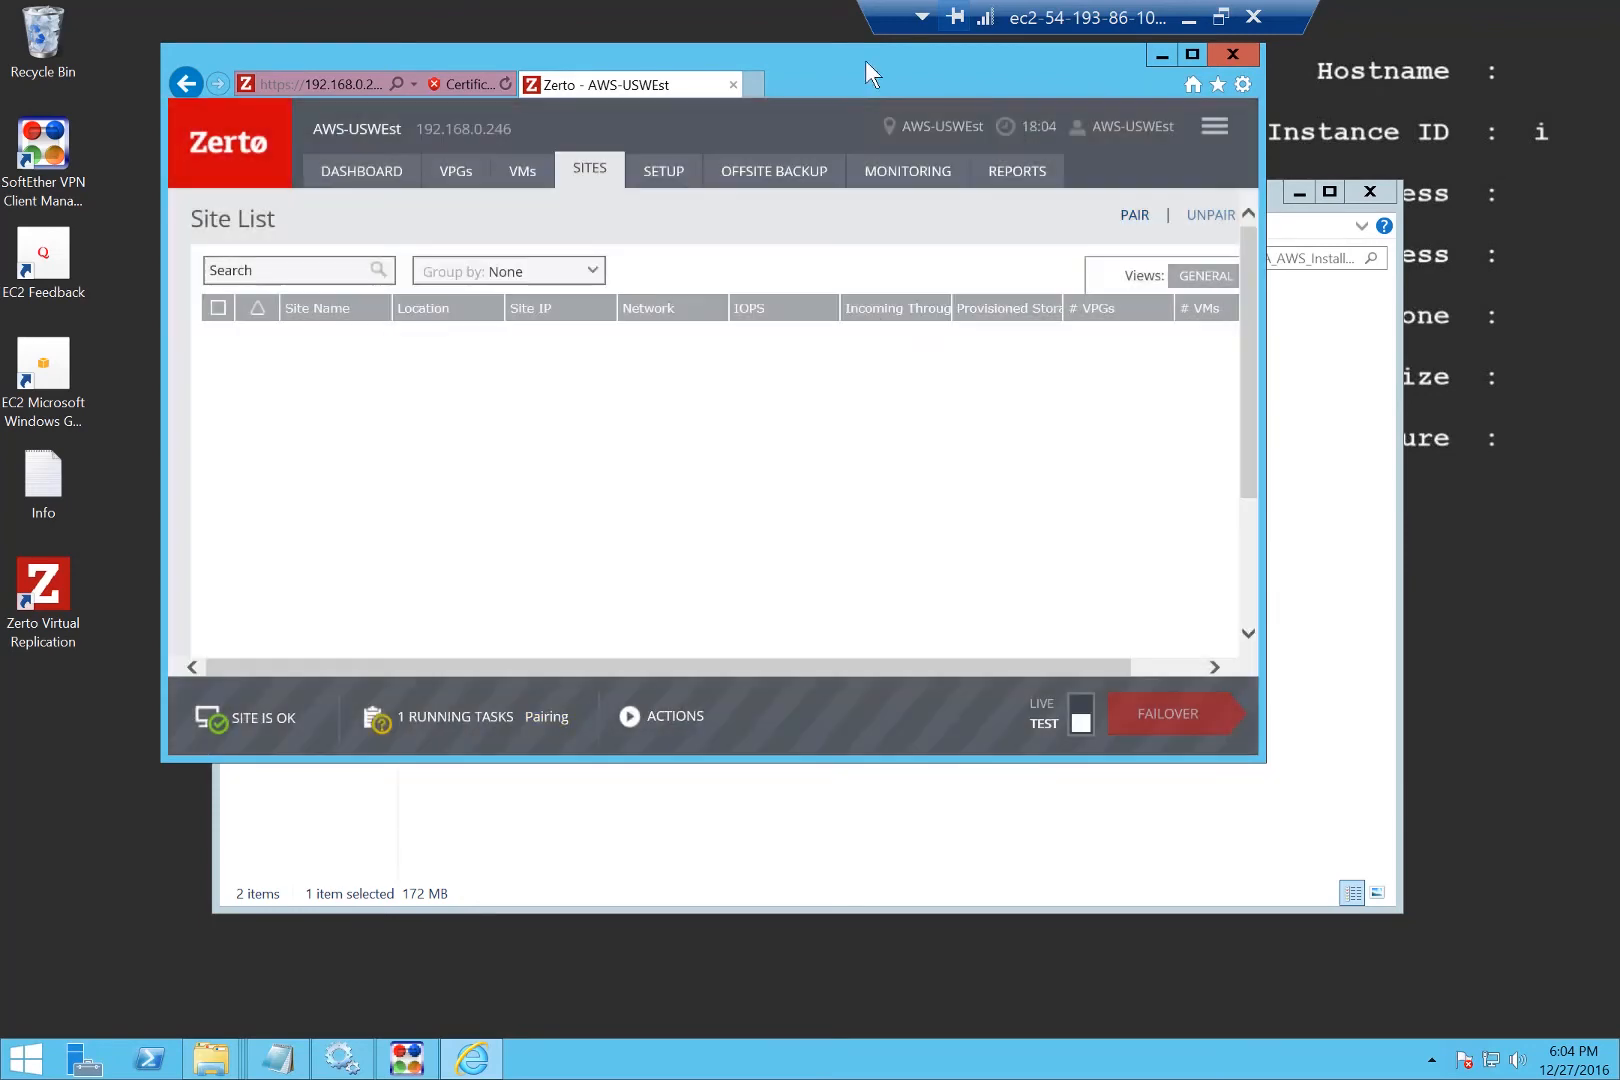
double_click(842, 58)
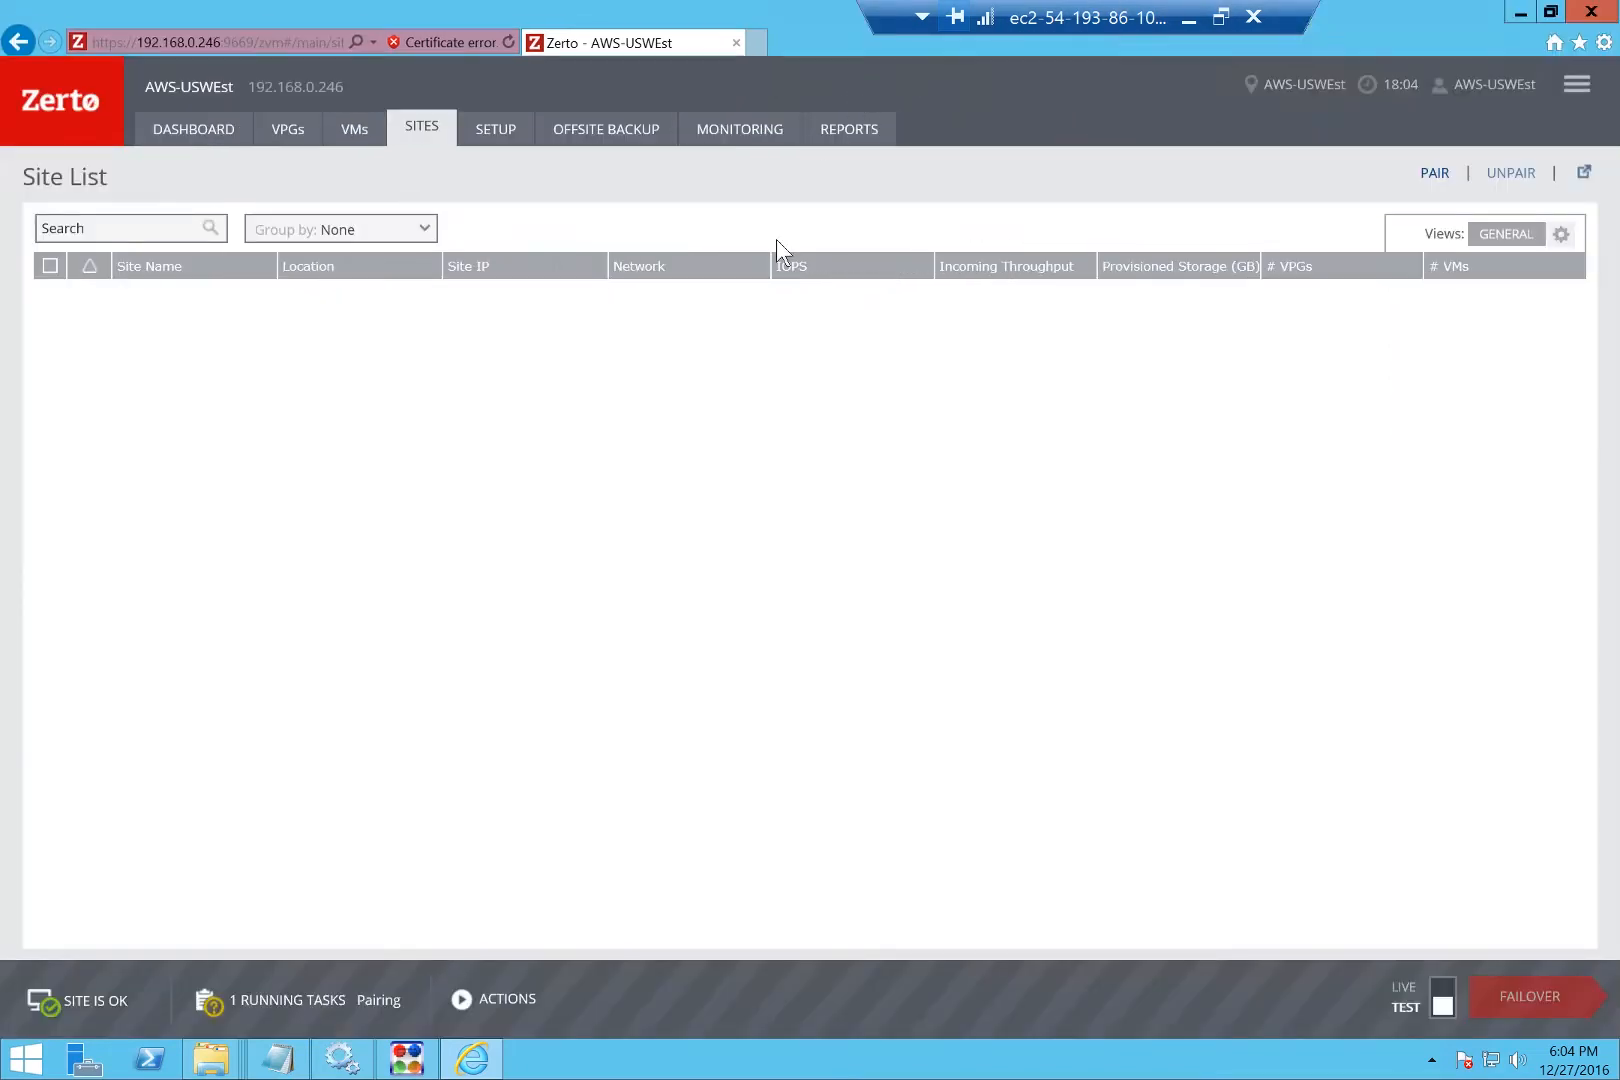
click(1192, 20)
click(295, 20)
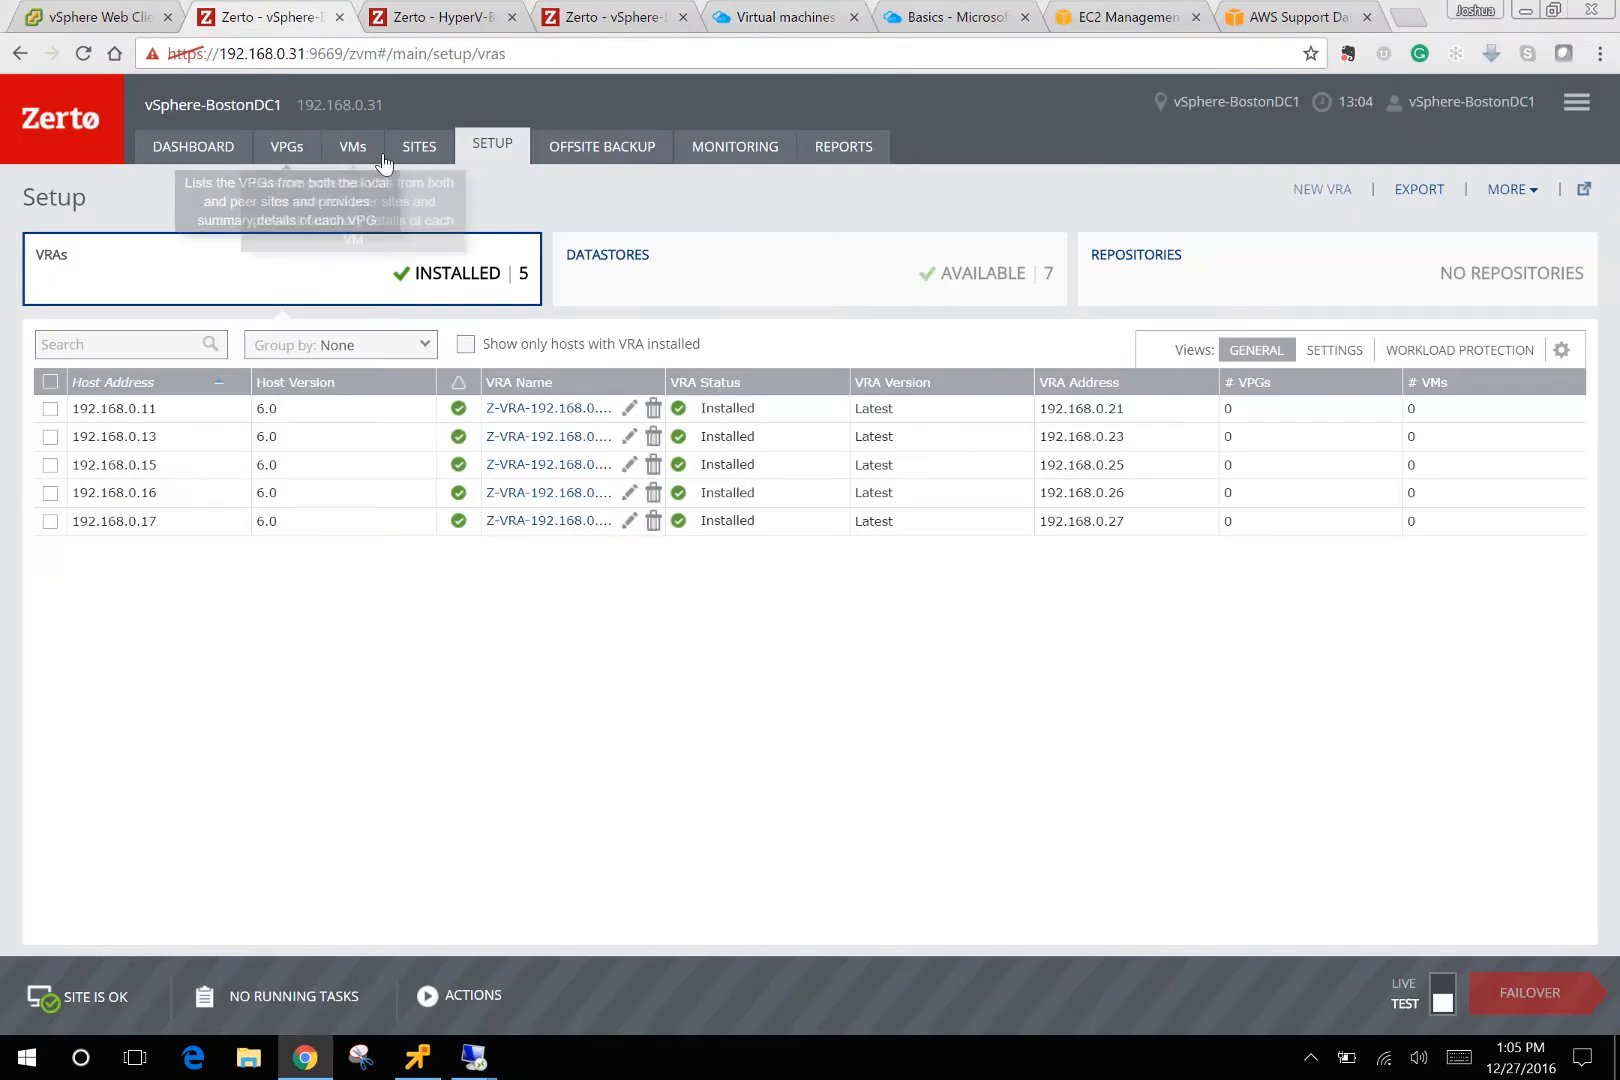
Check the vSphere site's paired sites list, then go to the Azure support request.
click(428, 147)
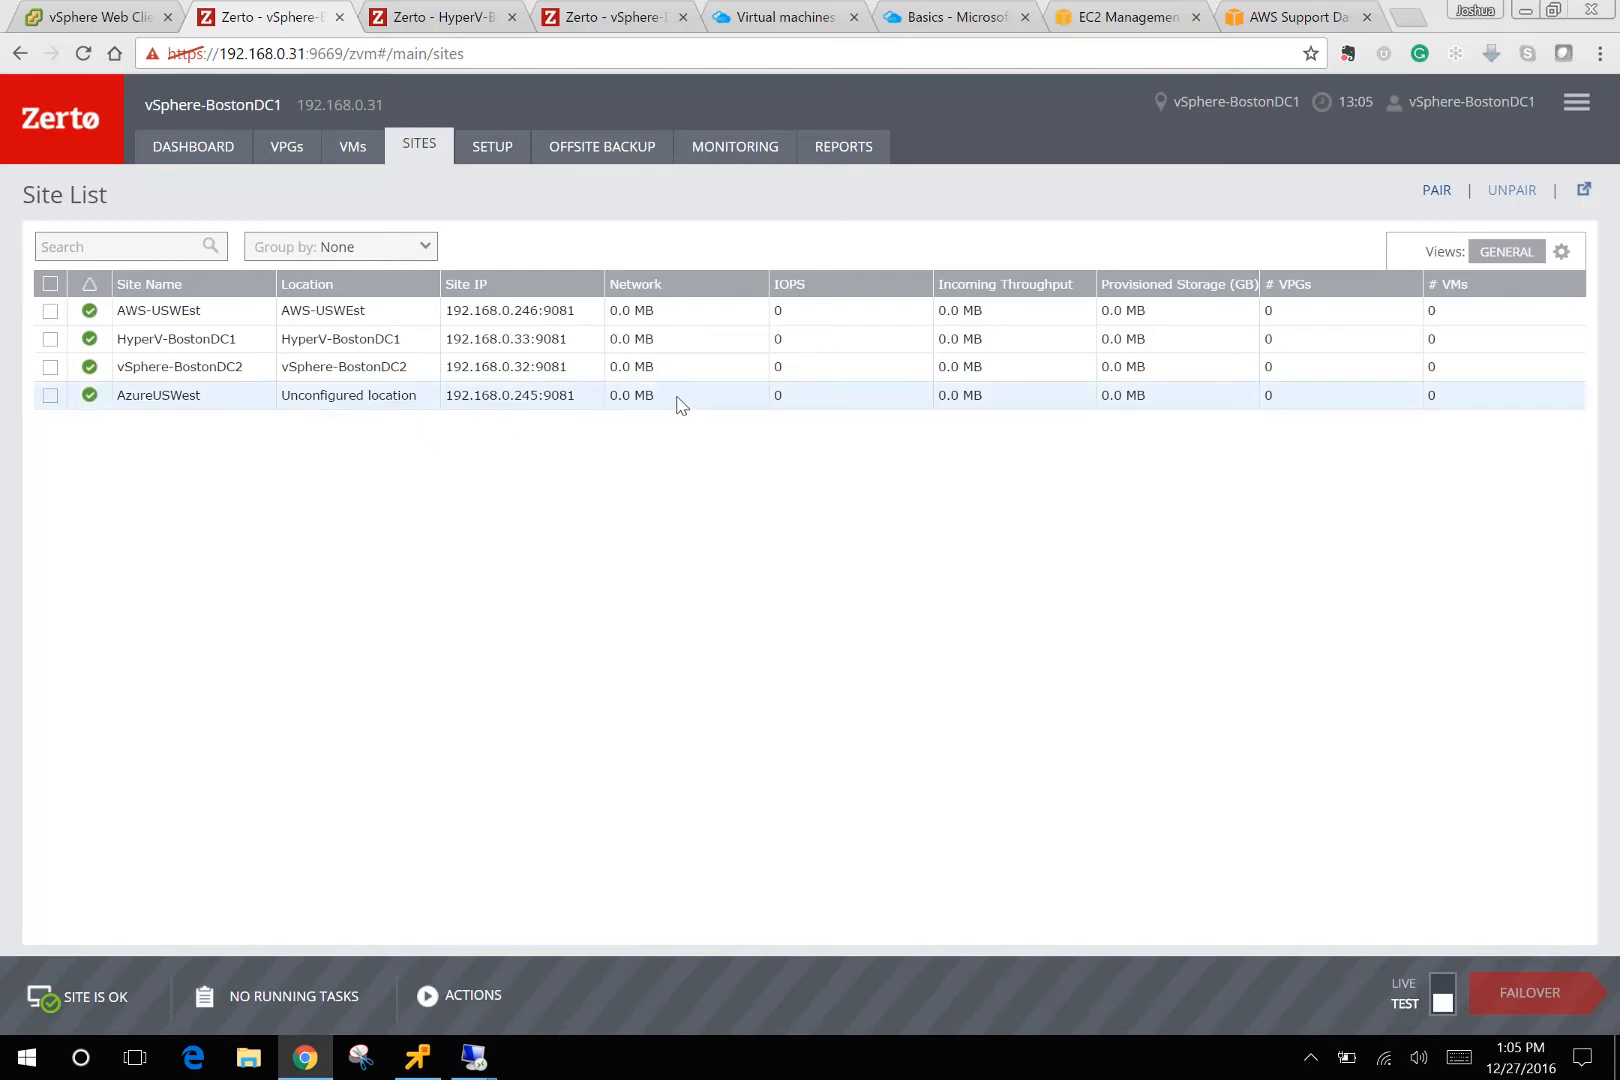
click(968, 22)
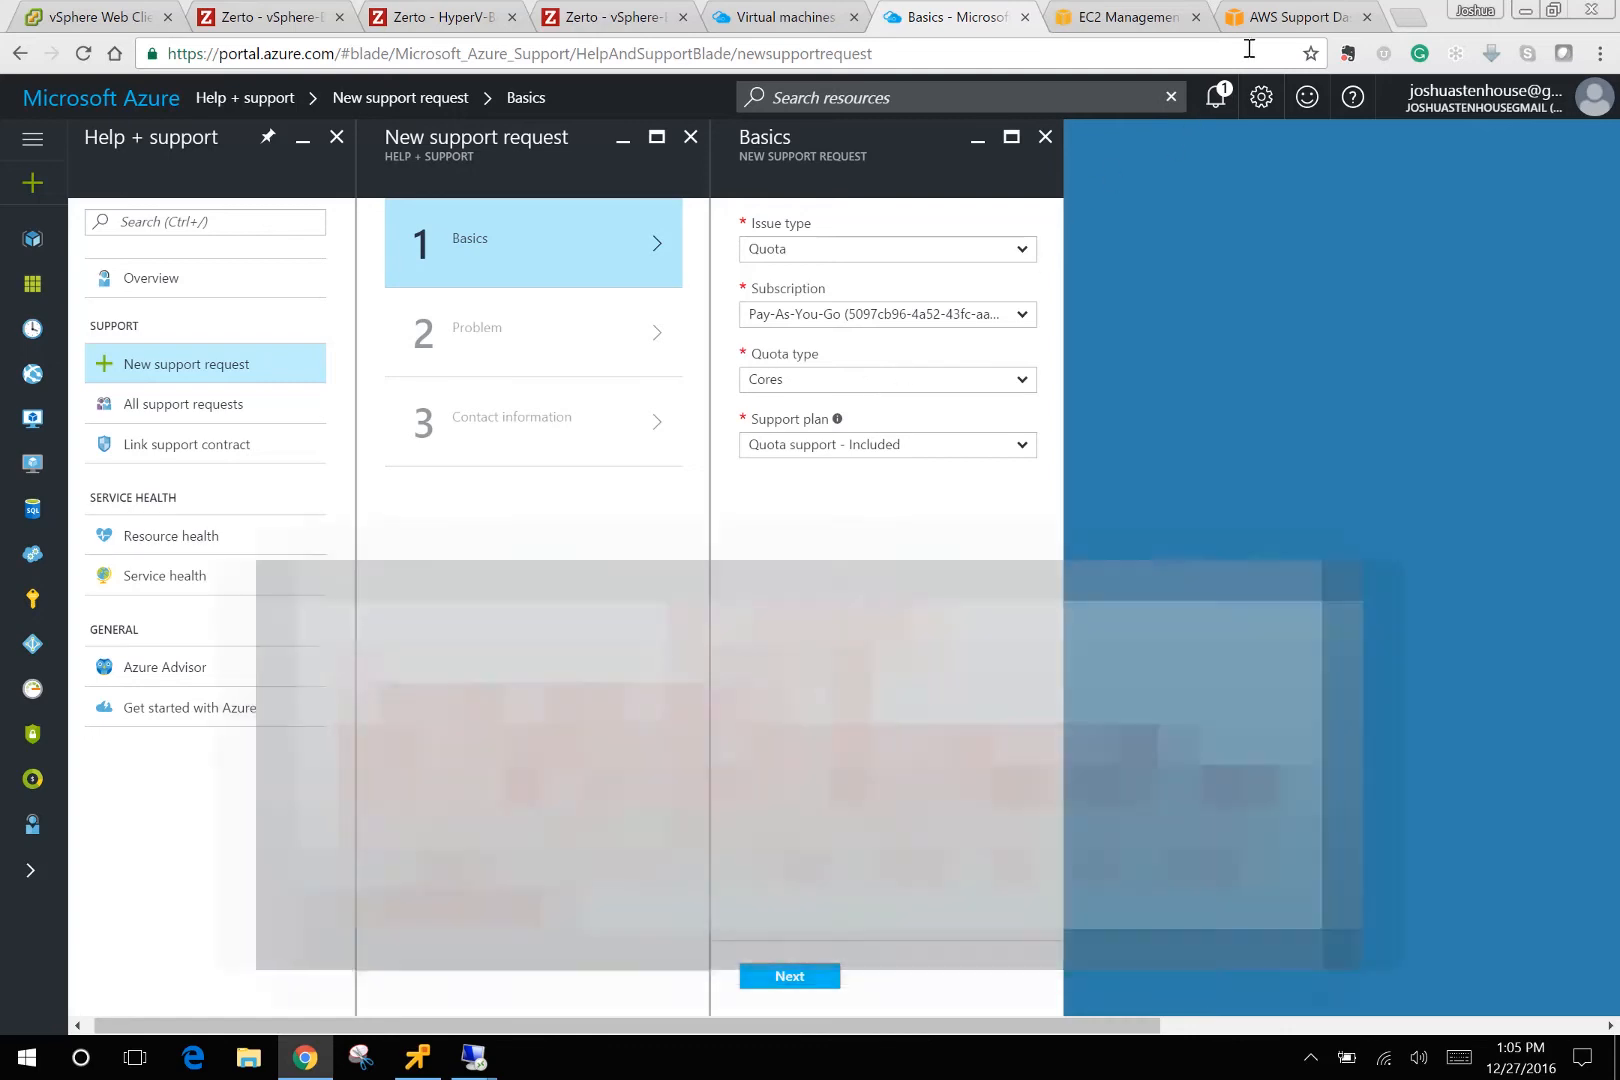
Review the Azure Quota/Cores request's Basics, then switch to the AWS support case.
click(1280, 20)
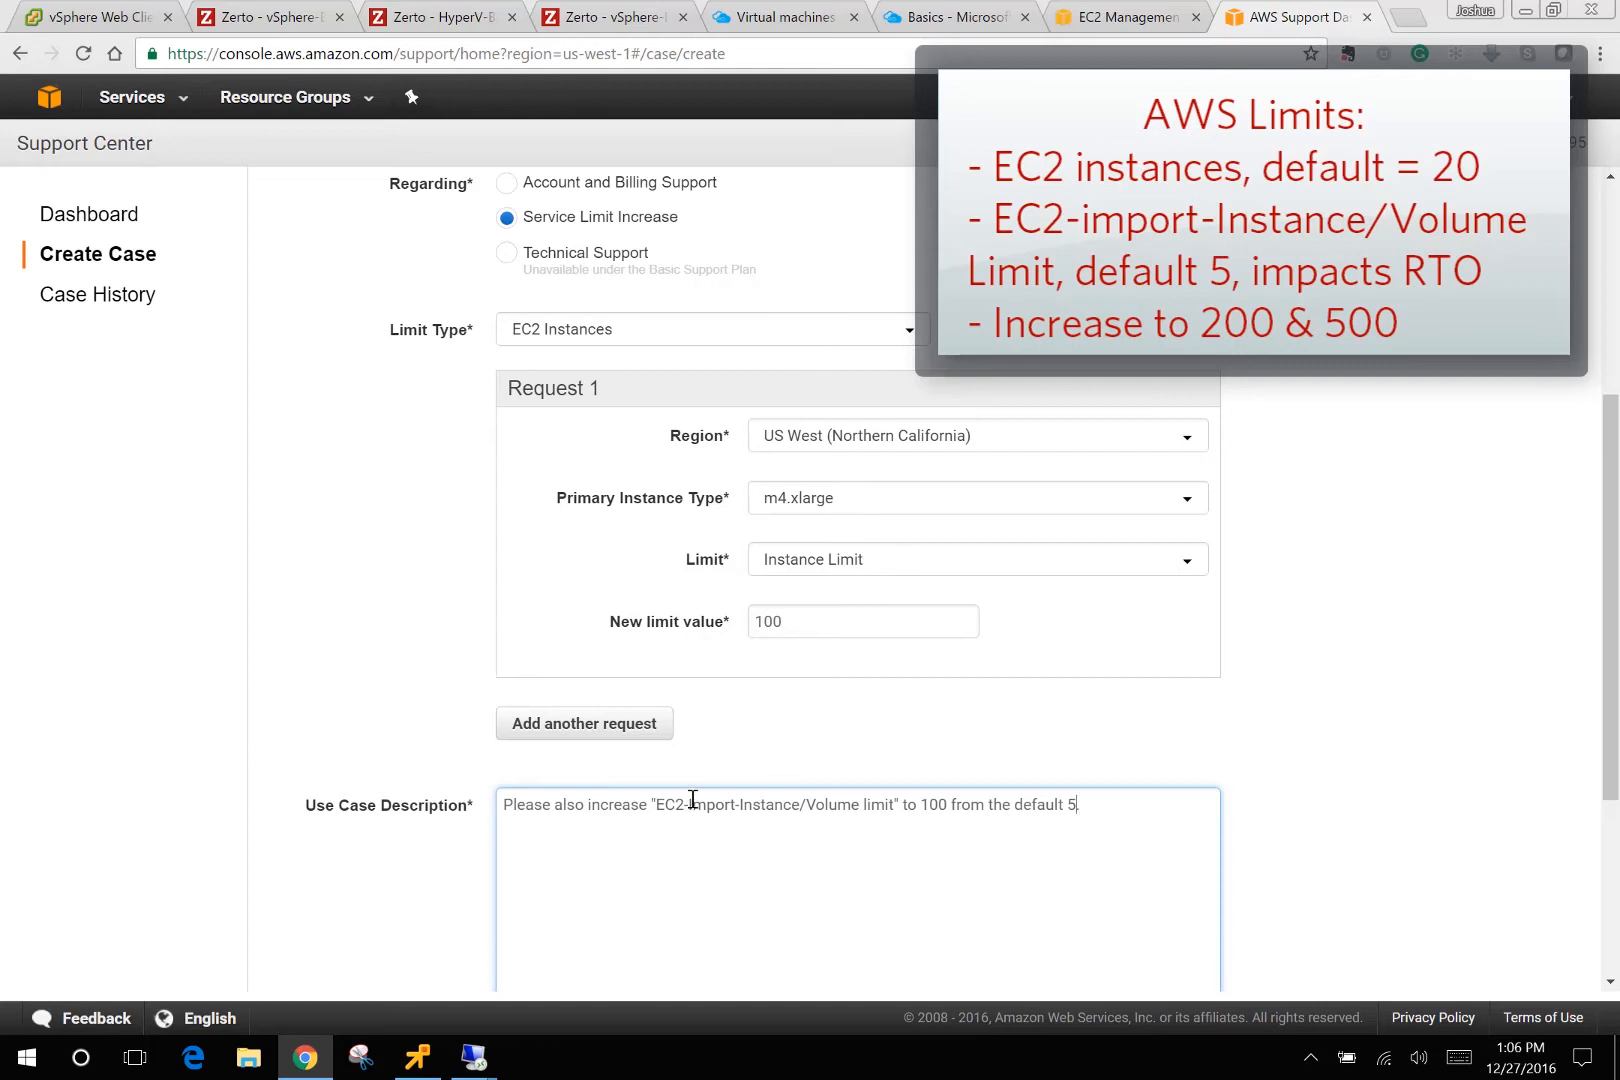
Finish the use case description of the AWS m4.xlarge EC2 limit-100 request.
text(.)
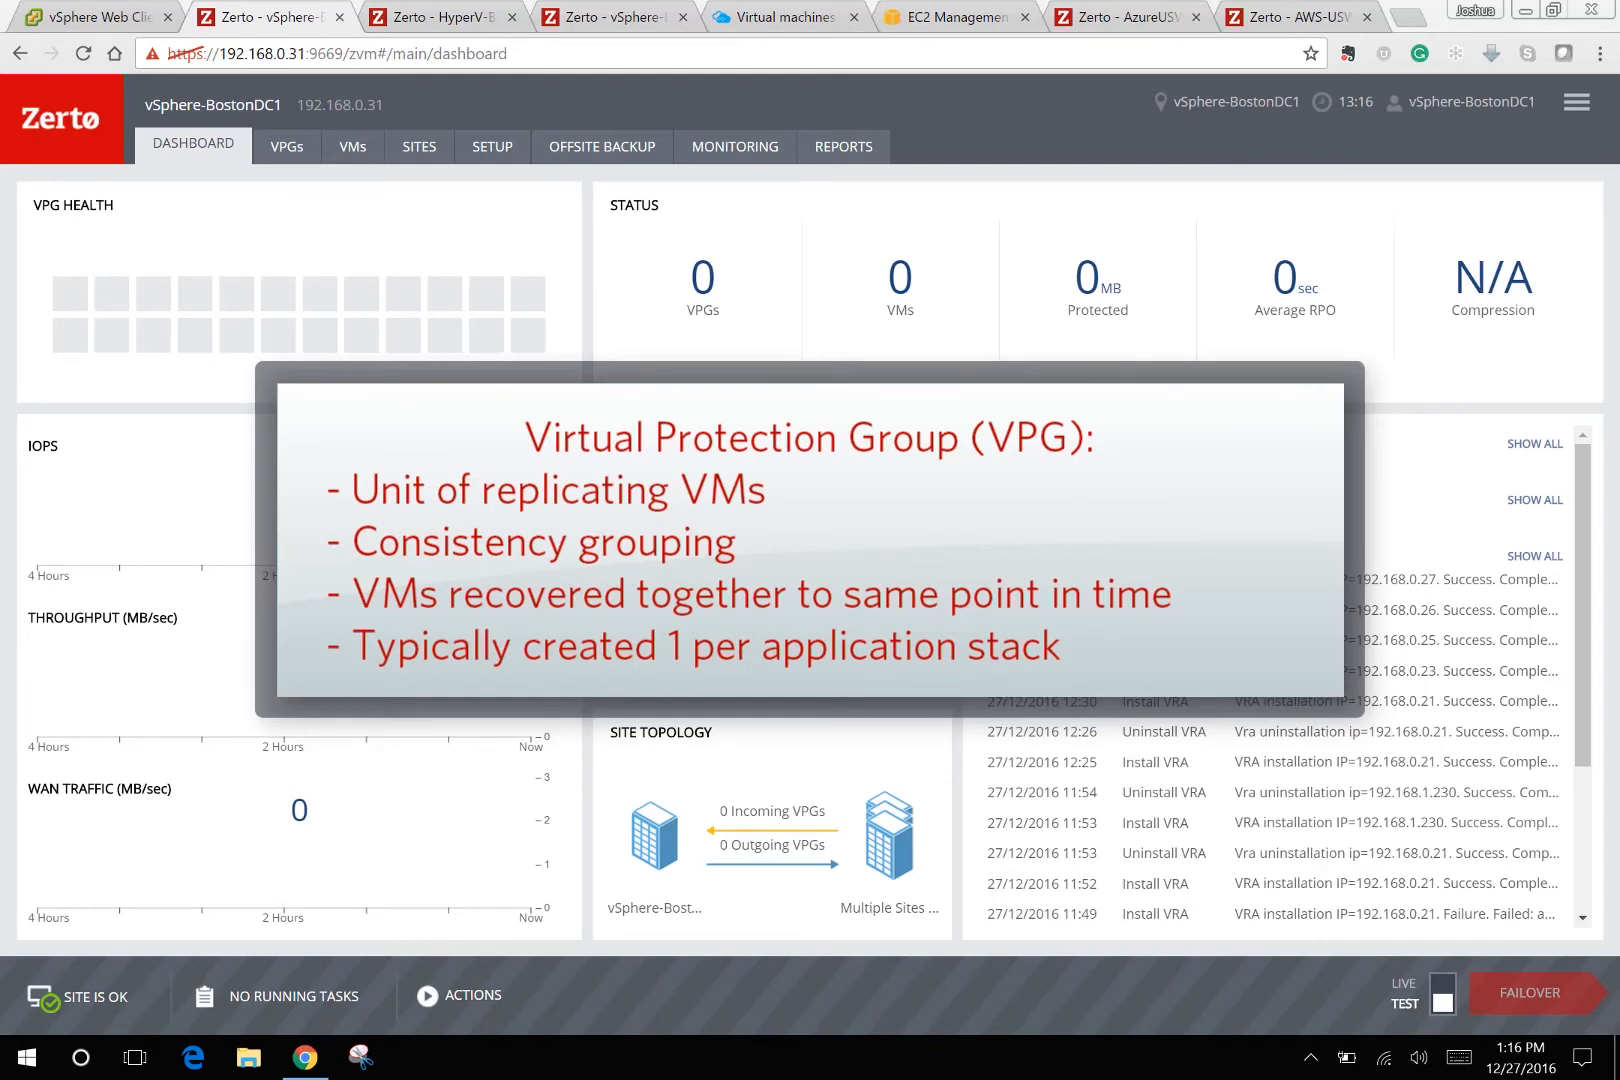
From ACTIONS, create a VPG named LocalReplica with High priority and continue to VM selection.
click(470, 994)
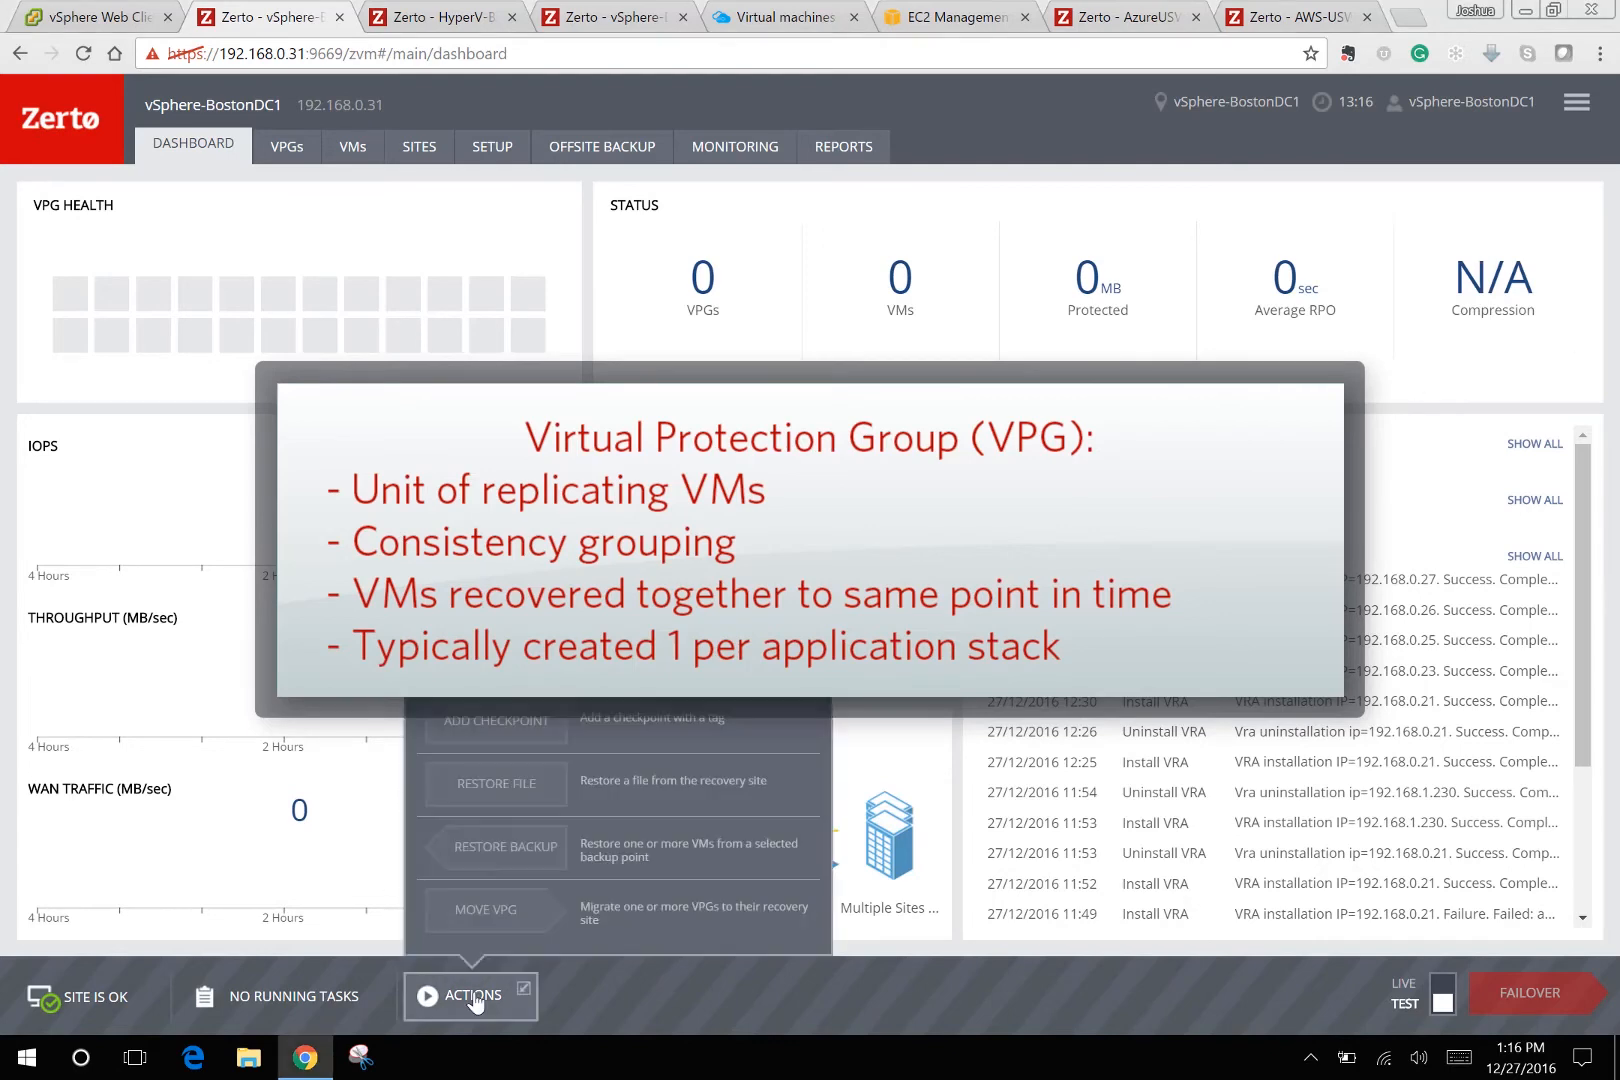
click(532, 671)
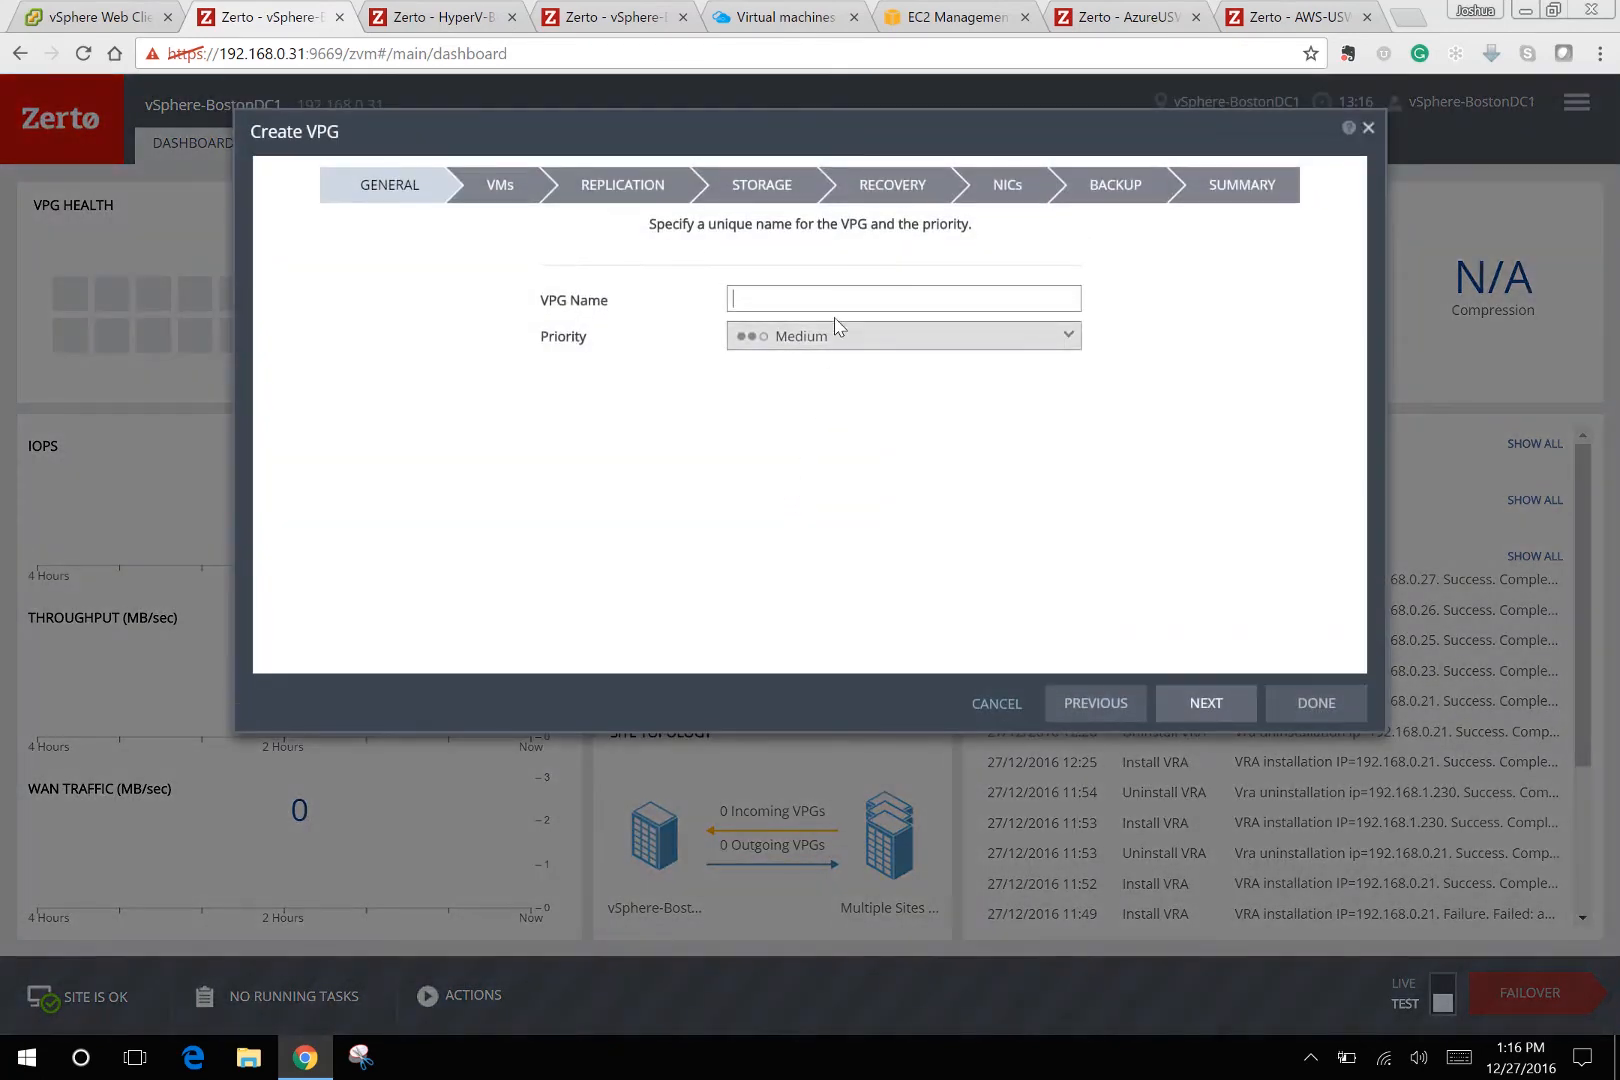
text(LocalRep)
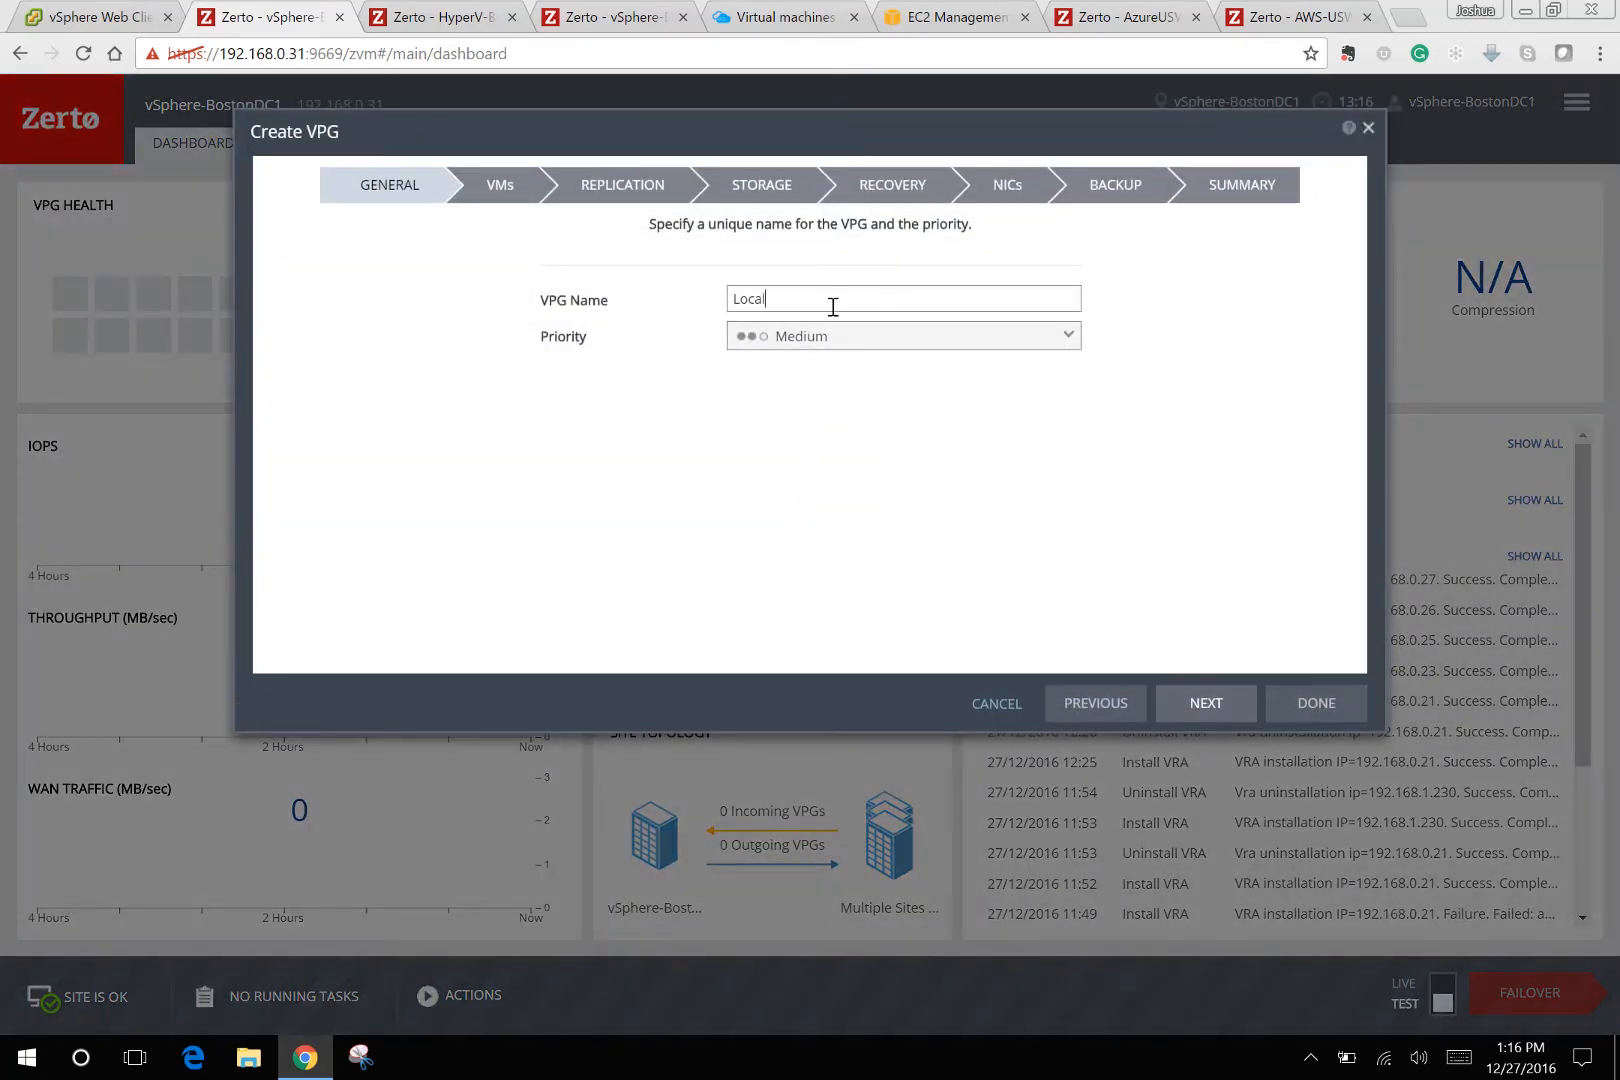
text(a)
click(1045, 337)
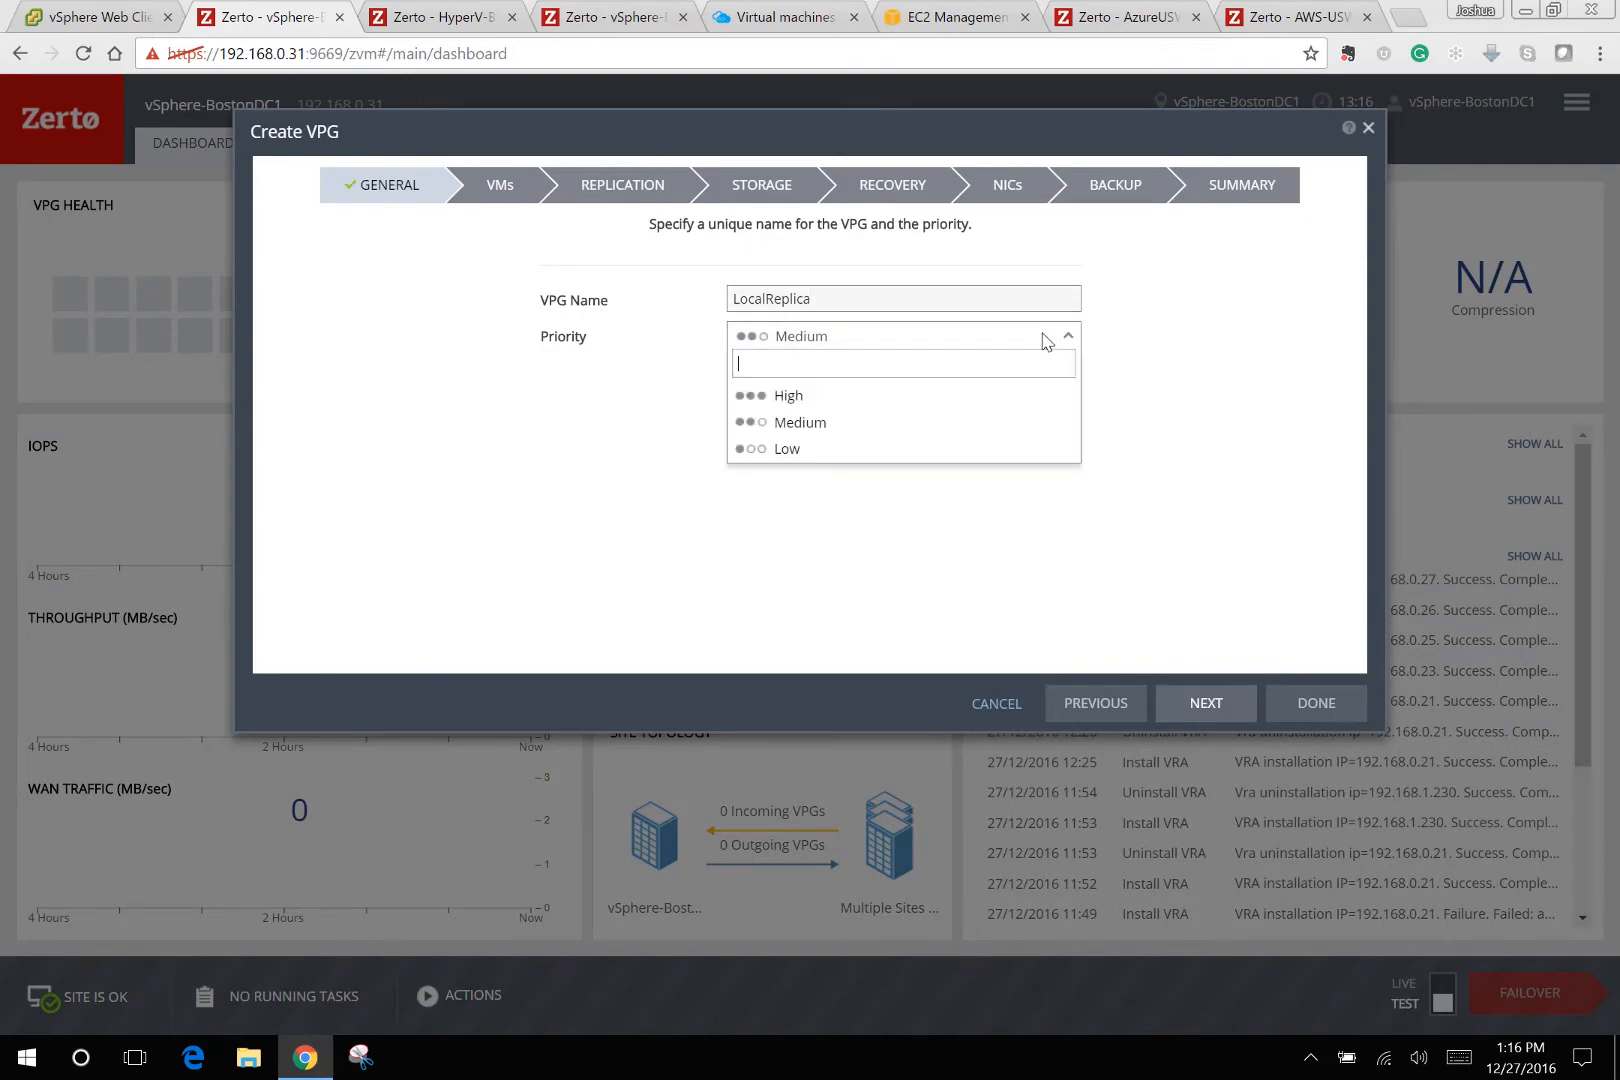
click(1122, 354)
click(900, 342)
click(860, 396)
click(1200, 705)
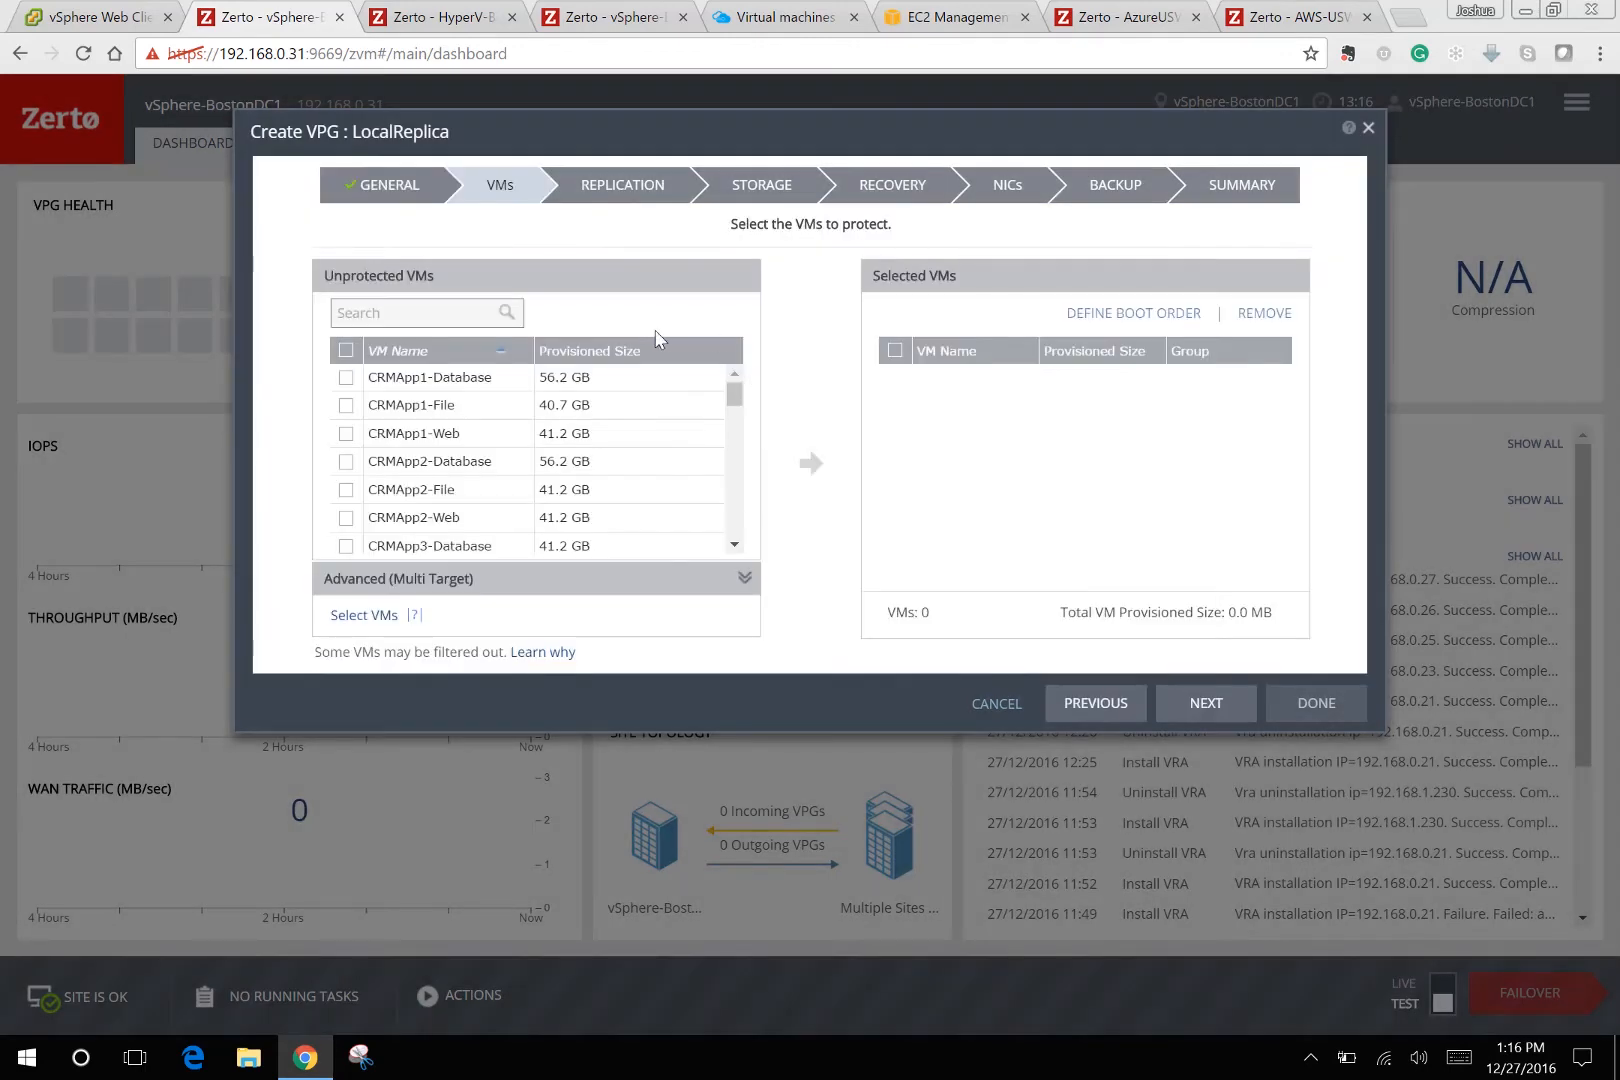
Search unprotected VMs for 'file' and add FileServer1 to the selected VMs.
click(435, 303)
text(file)
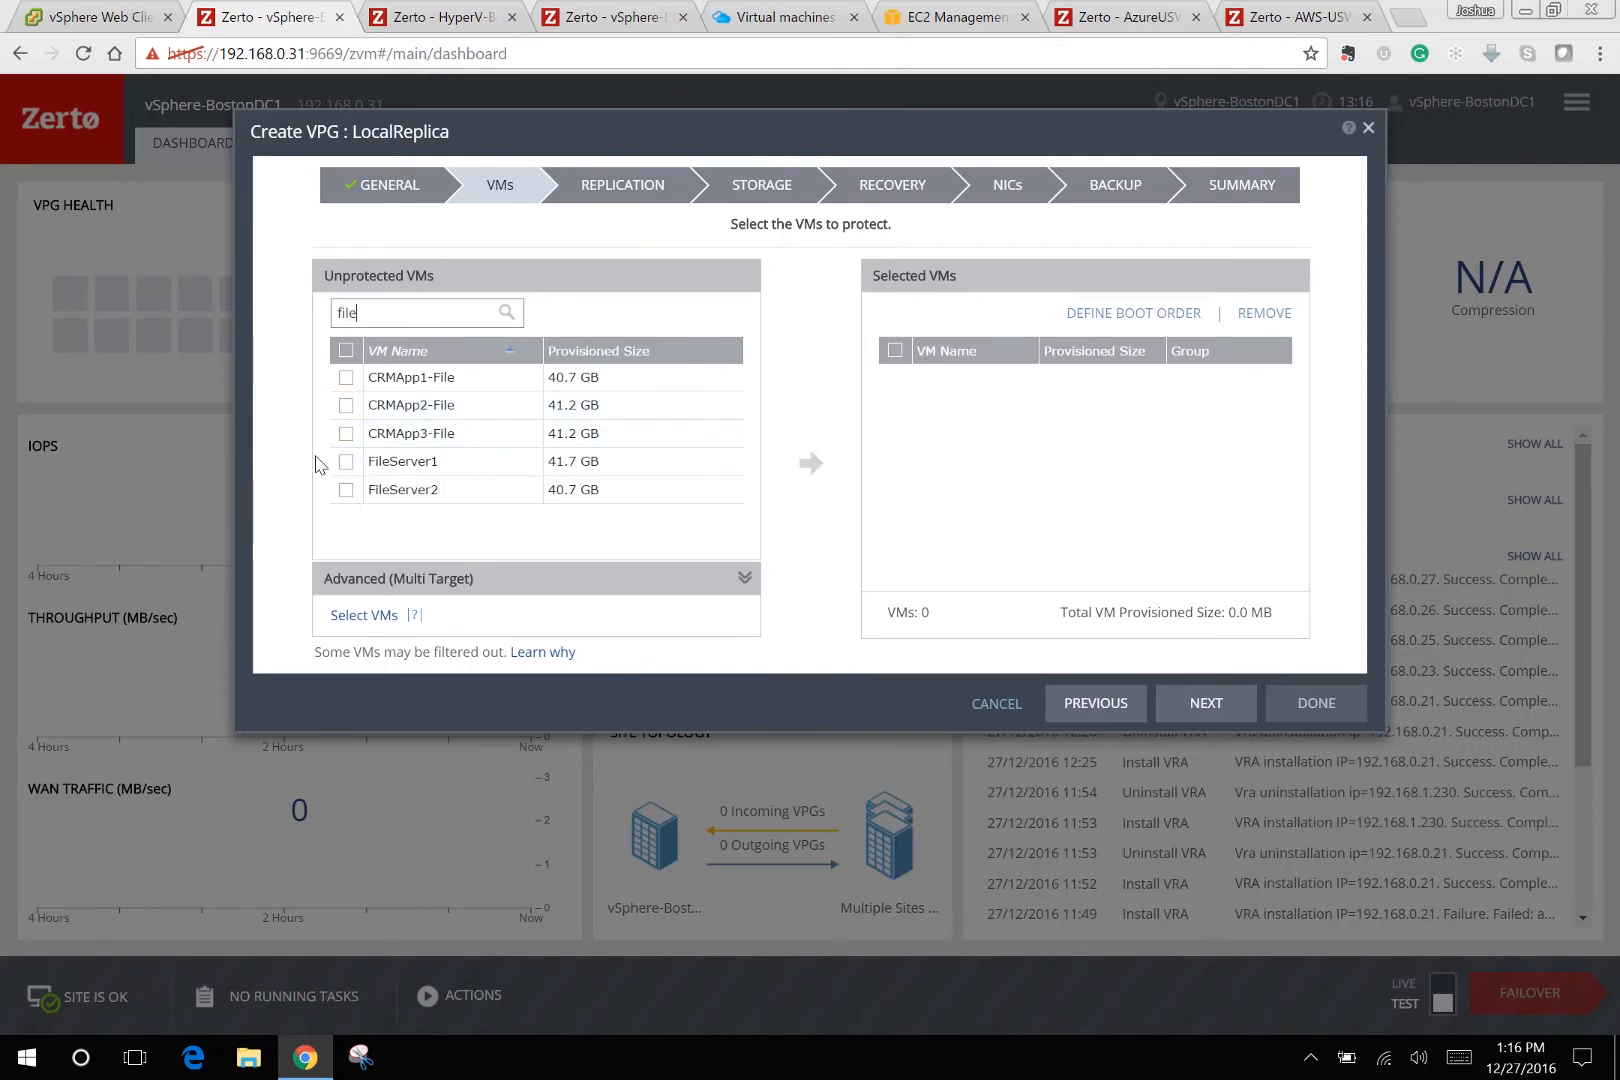
click(346, 462)
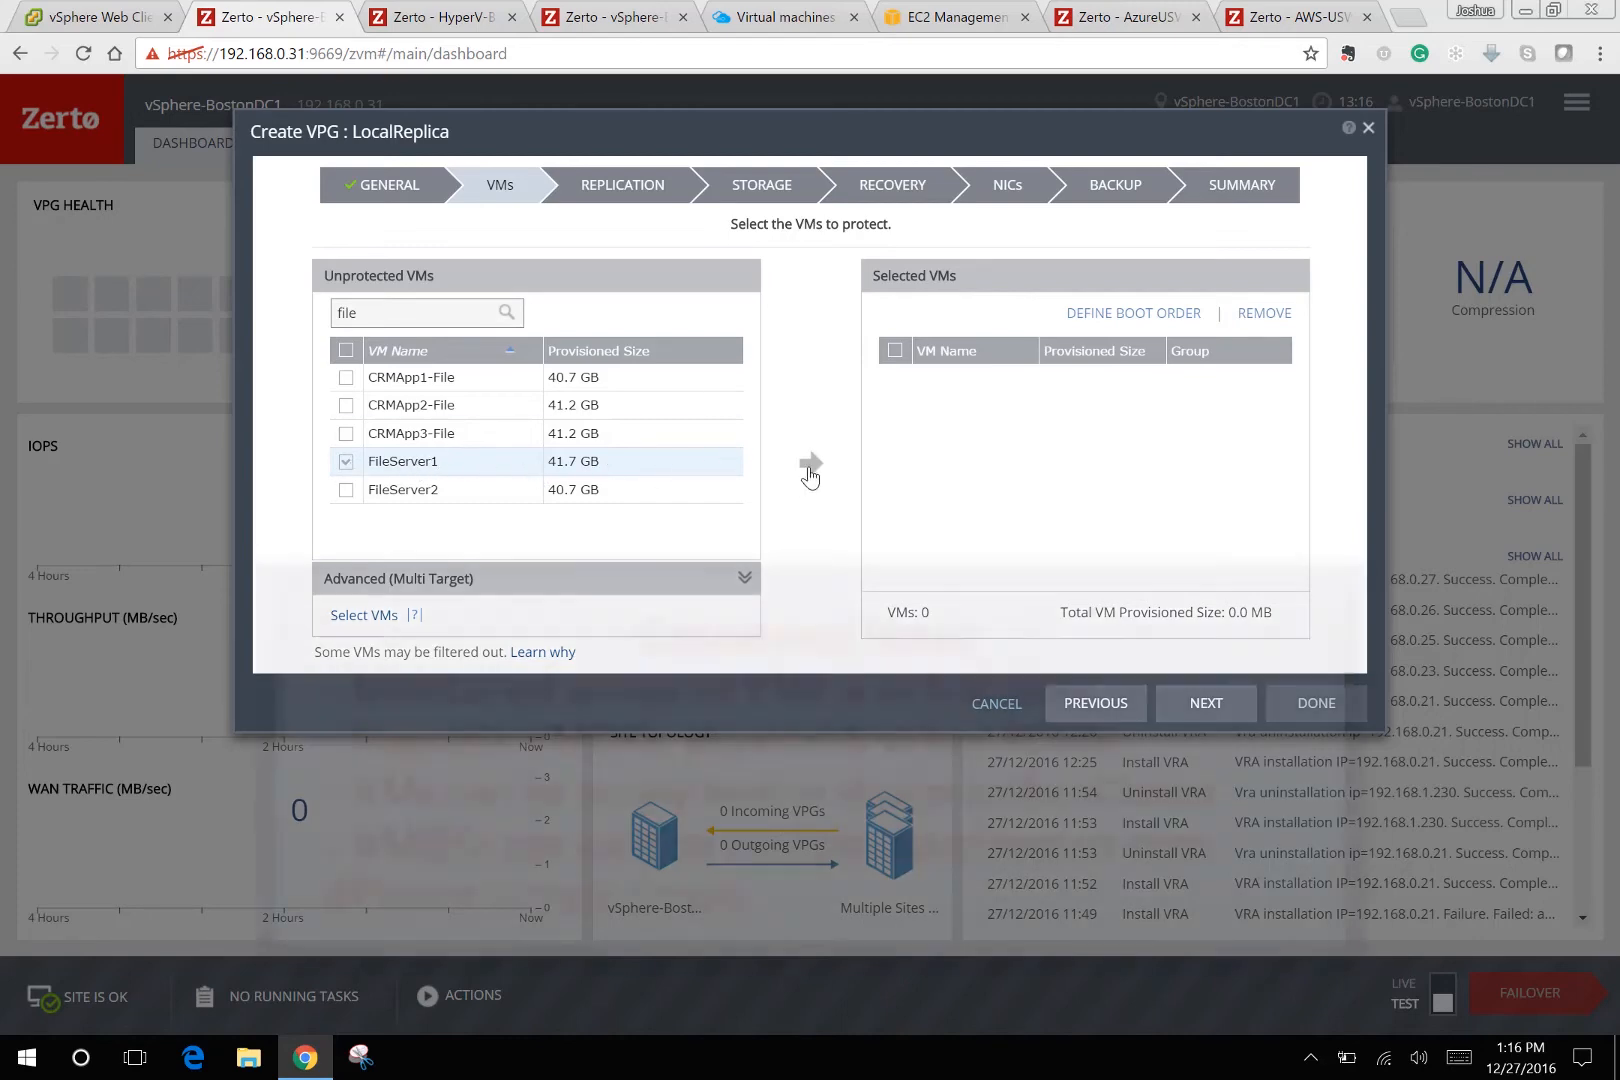
click(810, 472)
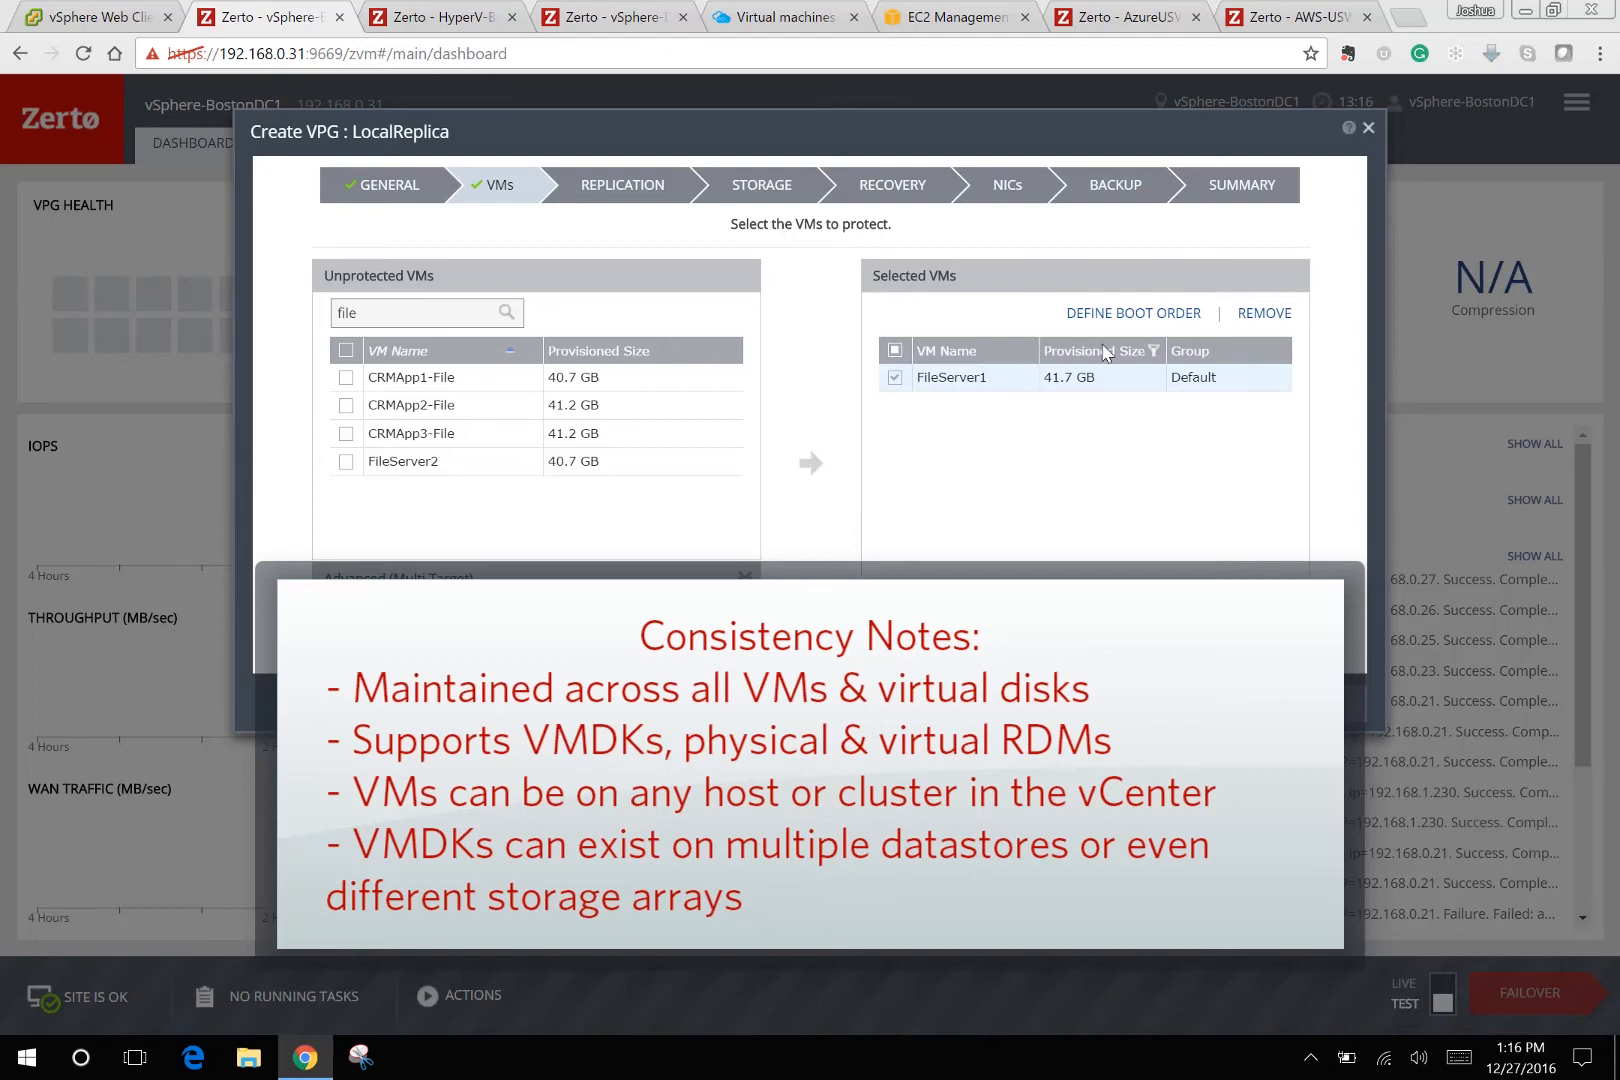
Look at the boot order without changes and advance to the Replication step.
click(1138, 314)
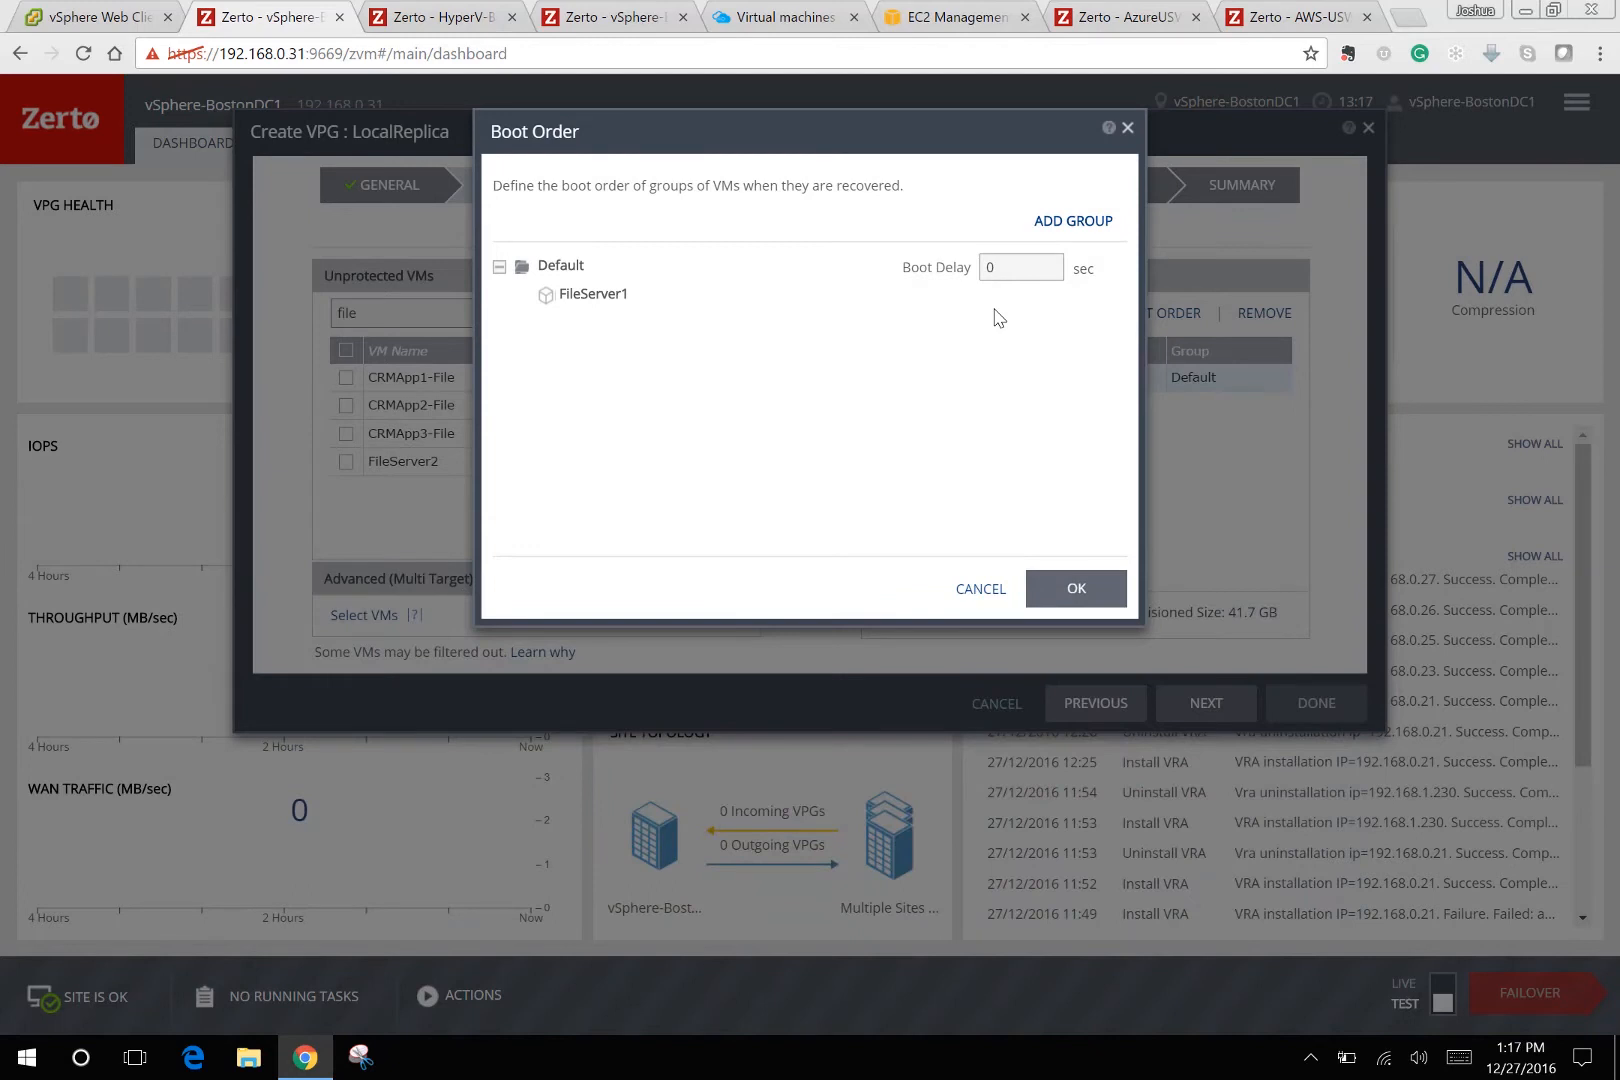
click(981, 589)
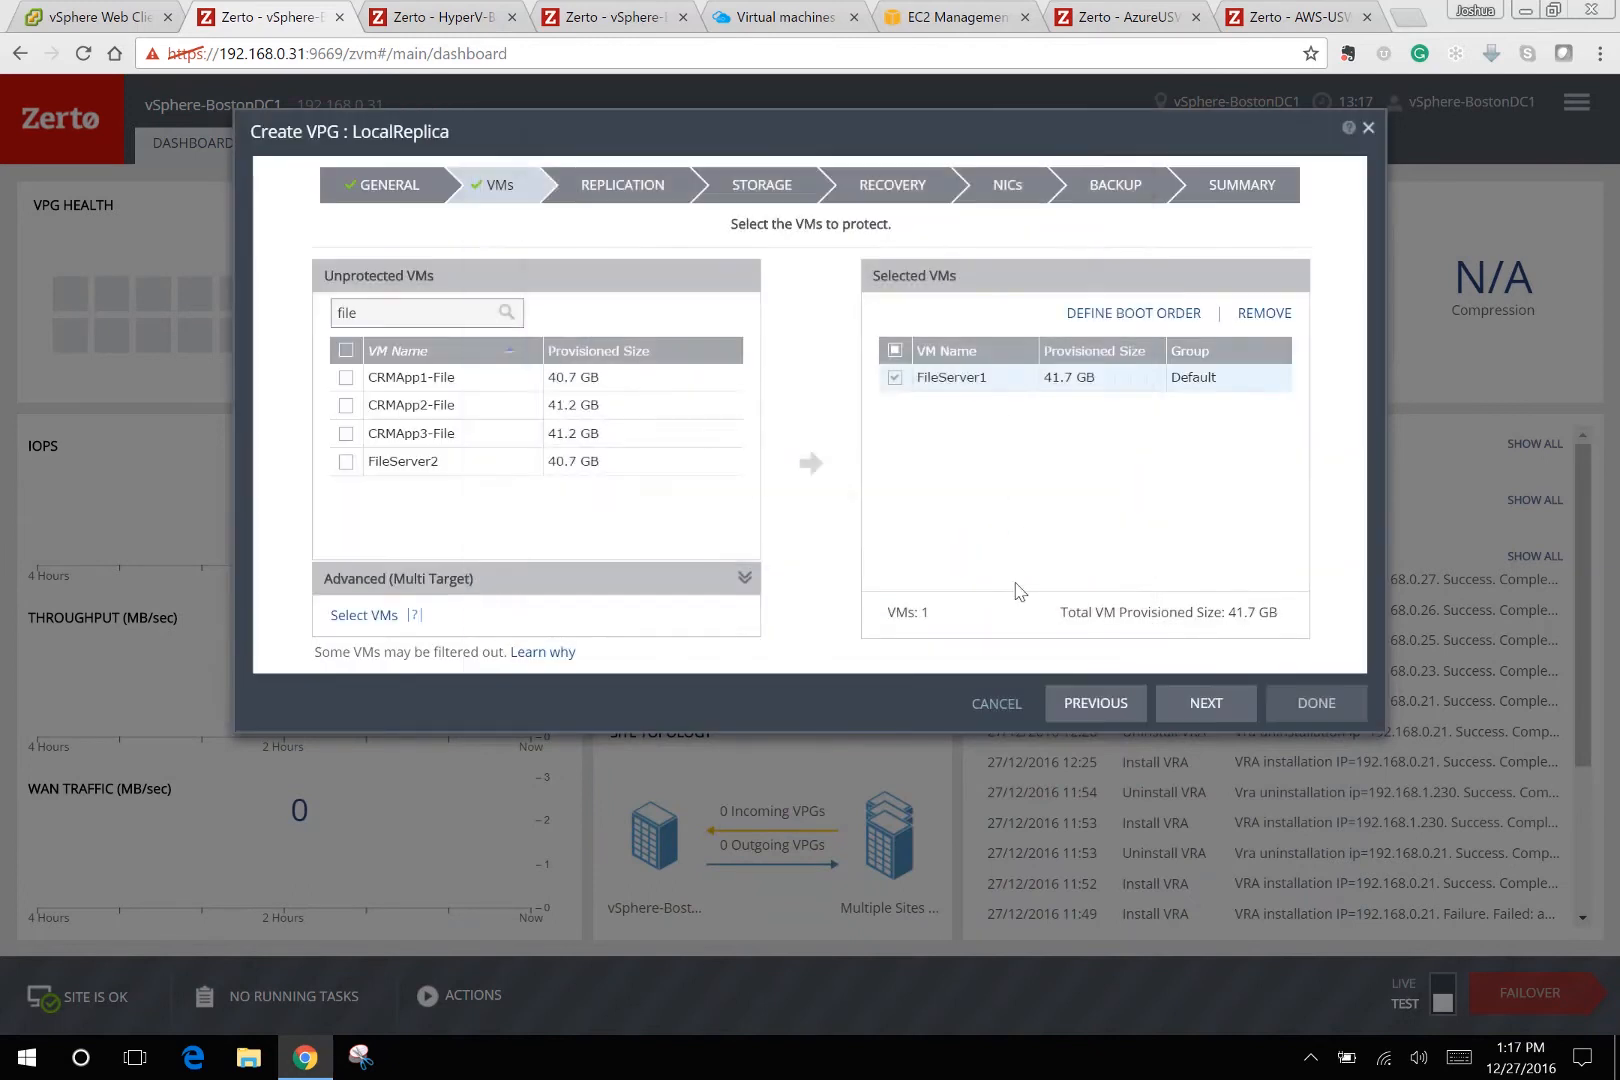
click(1203, 703)
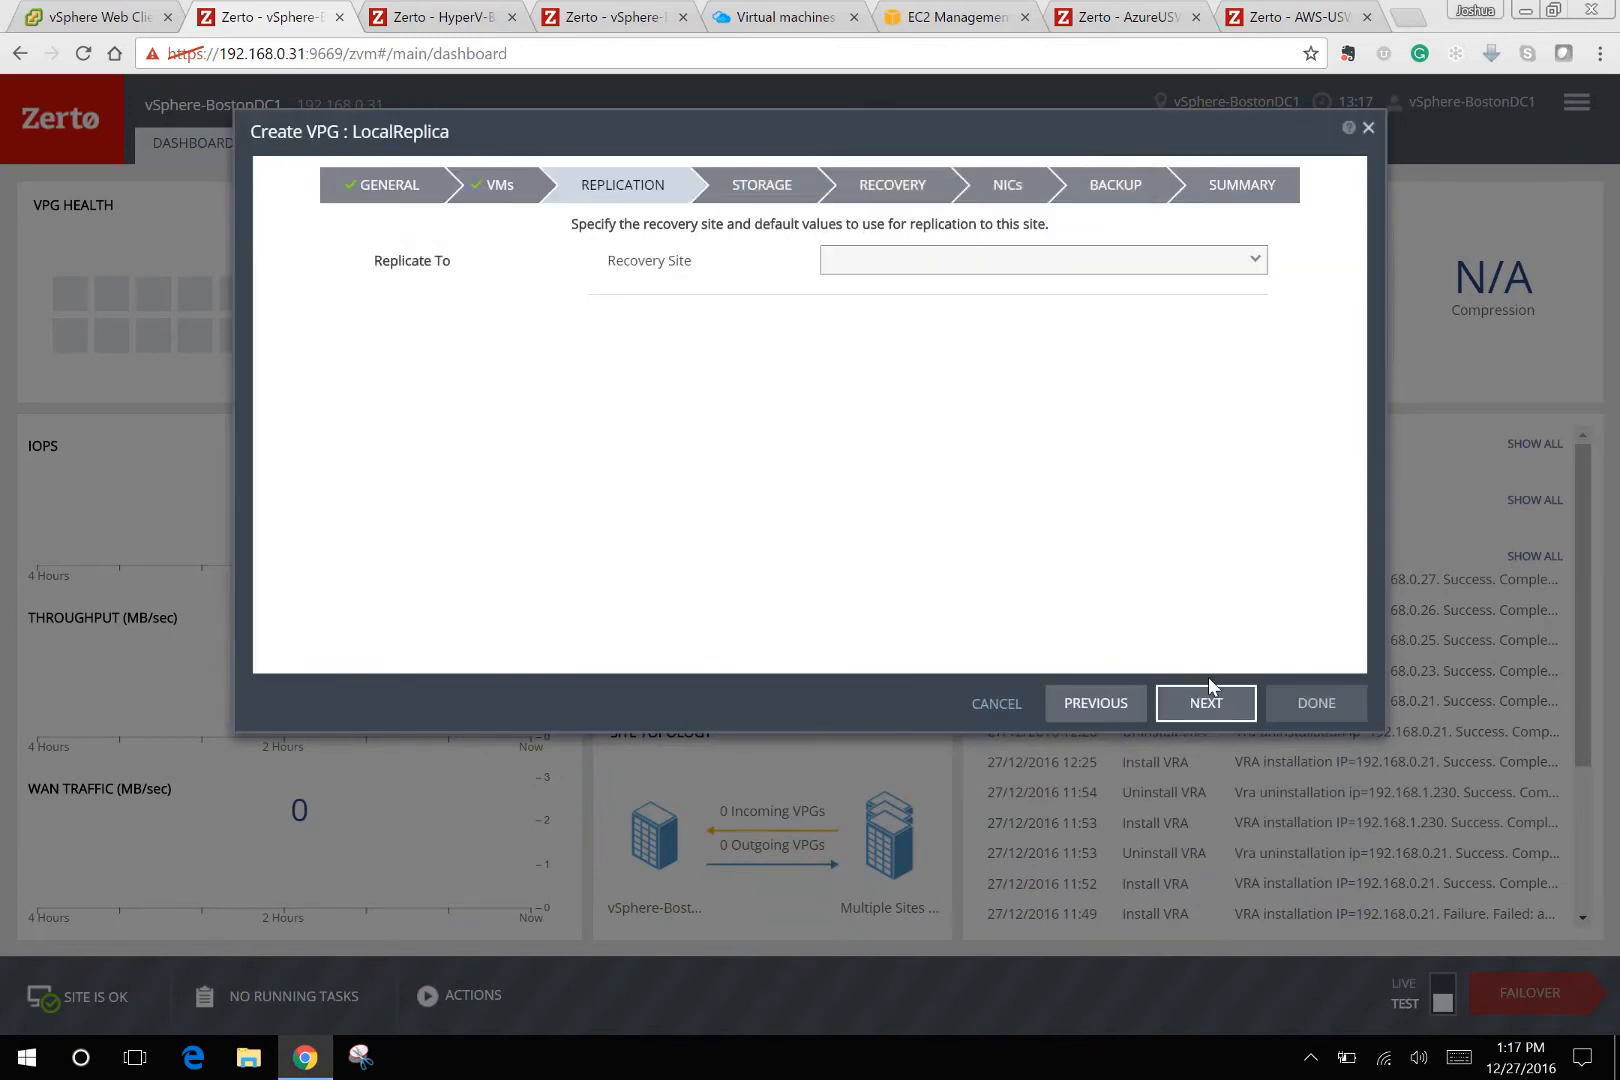
Expand the Recovery Site dropdown to show the five candidate sites for LocalReplica.
click(956, 268)
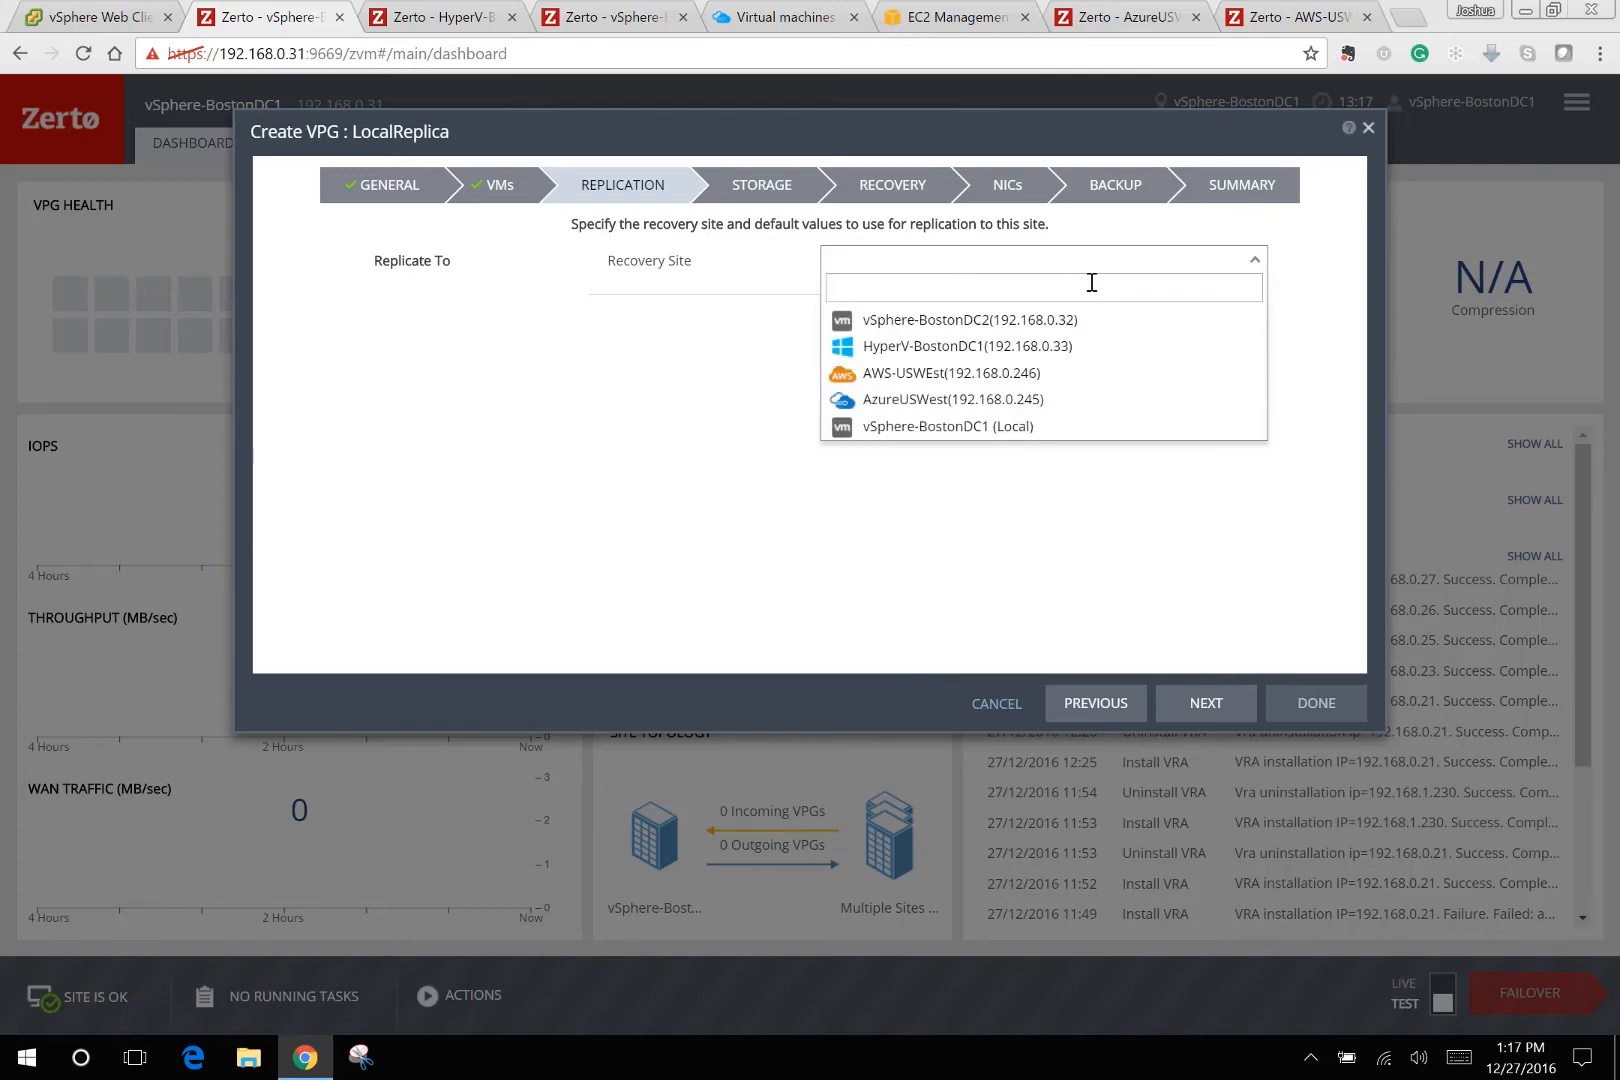
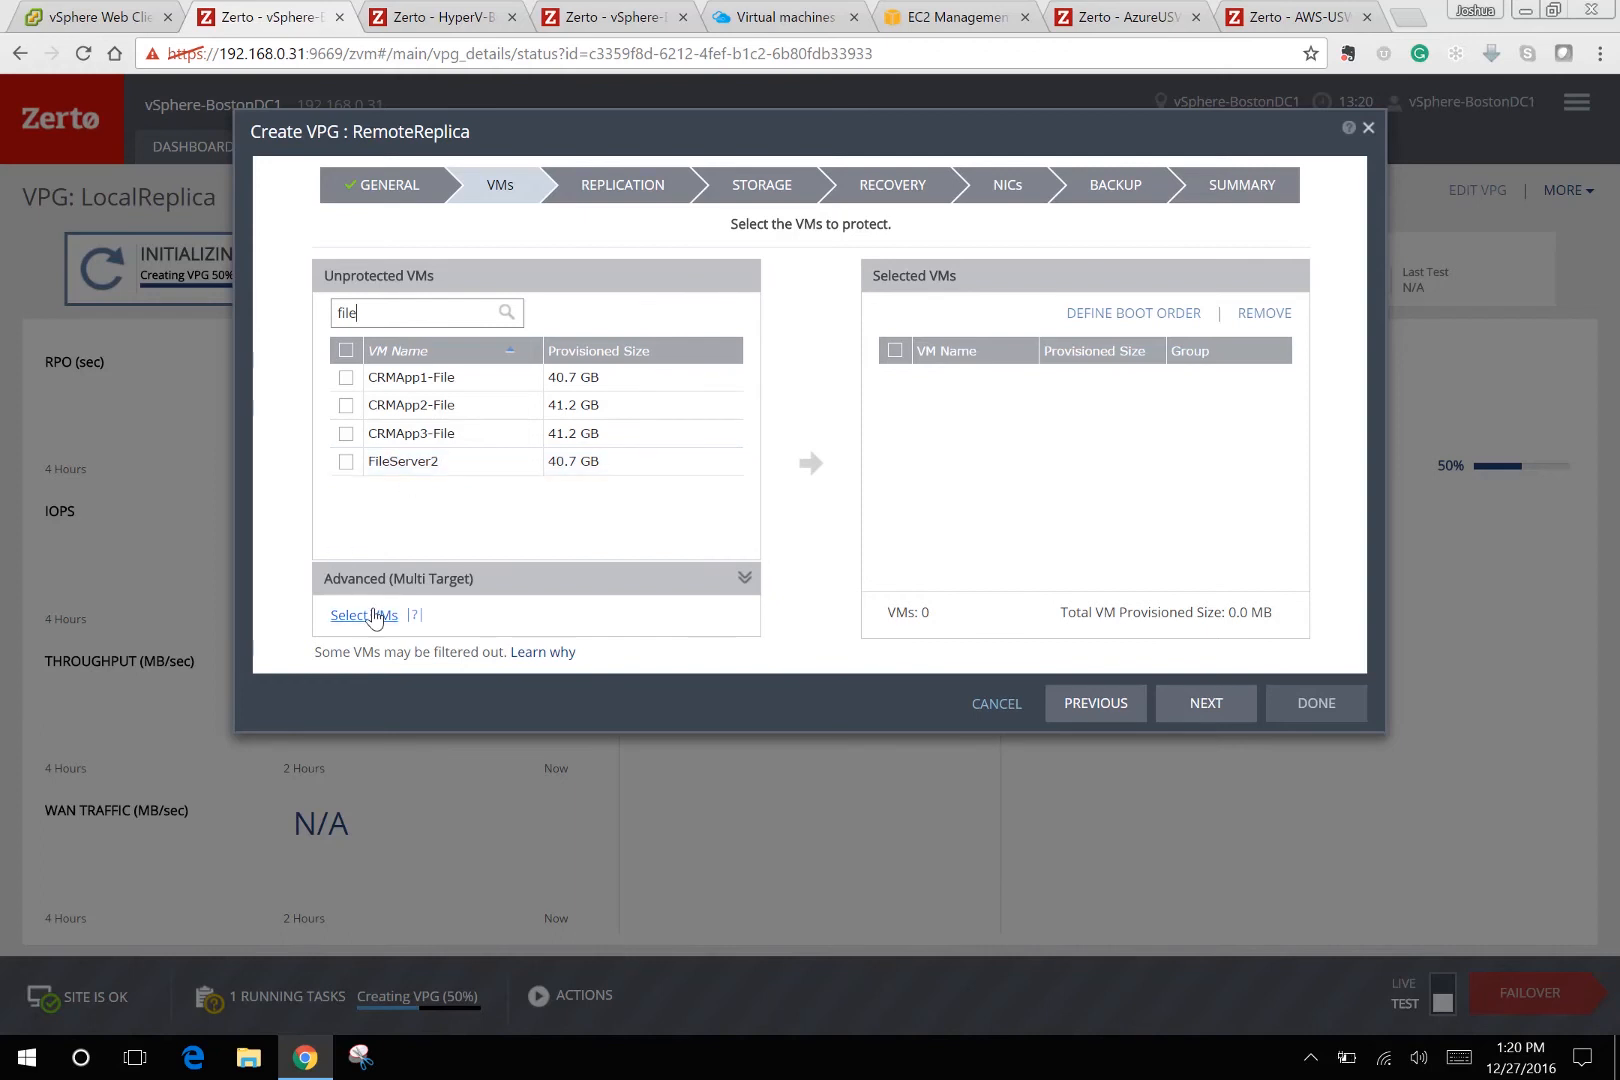
Add FileServer1 (41.7 GB) to RemoteReplica's VMs and advance to the Replication step.
click(373, 617)
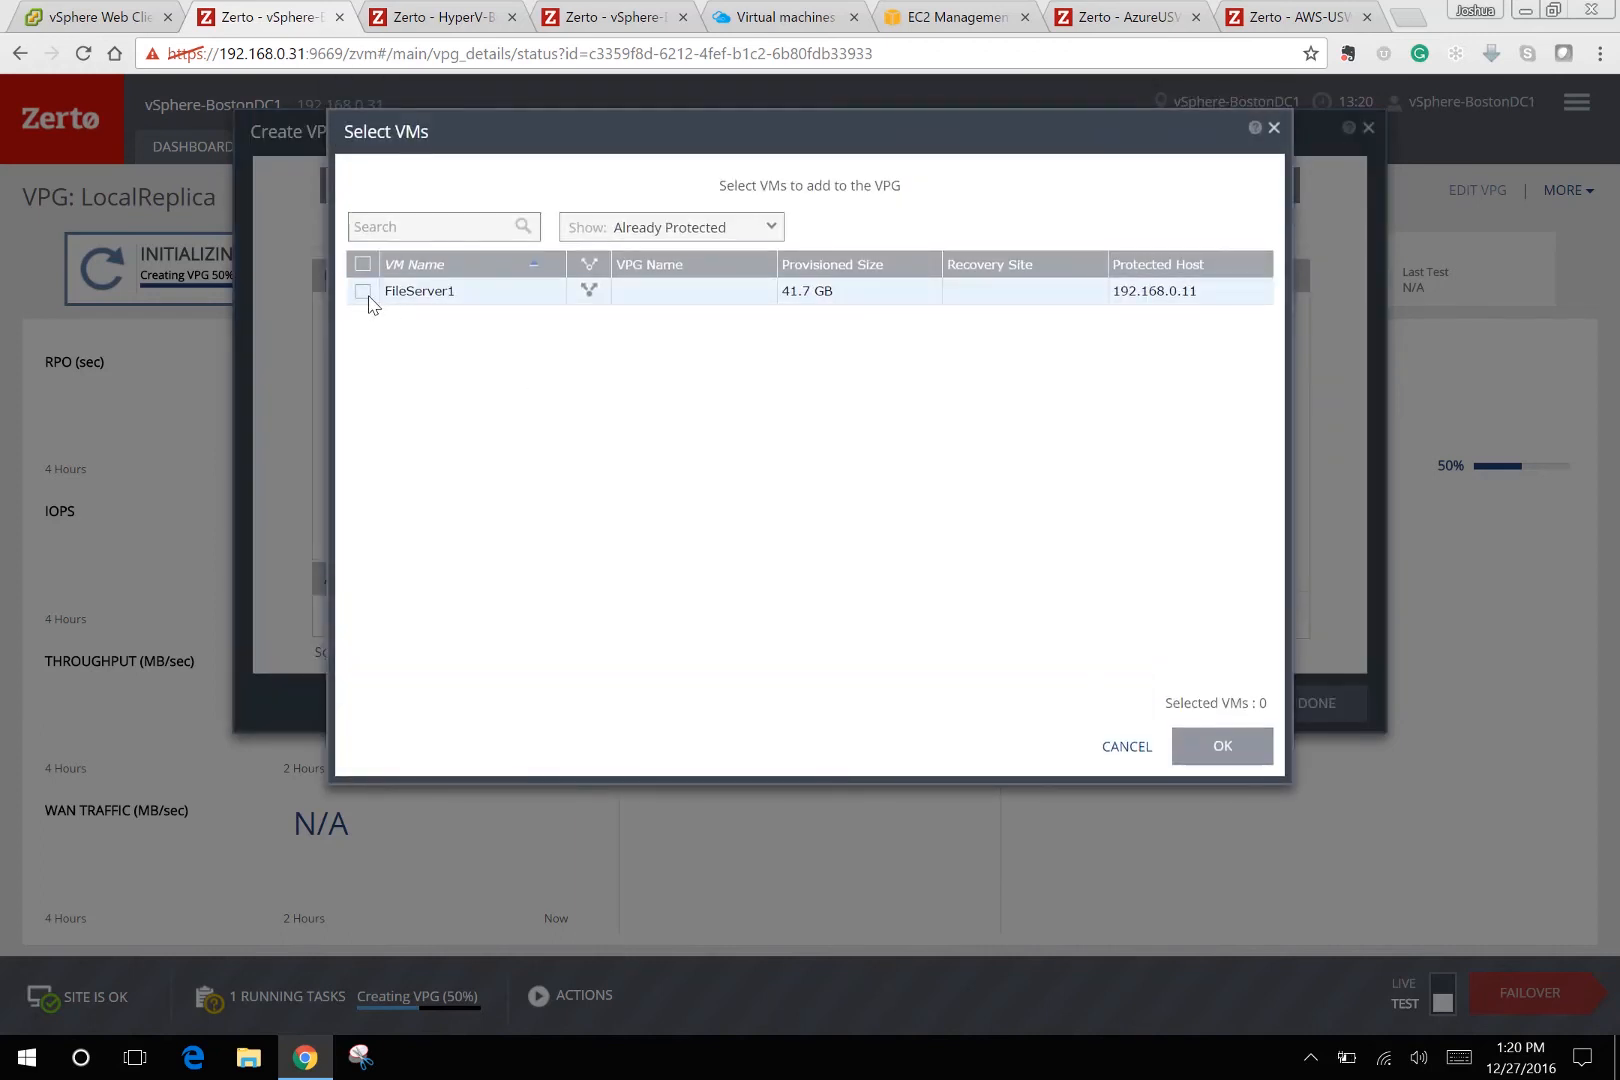
click(363, 292)
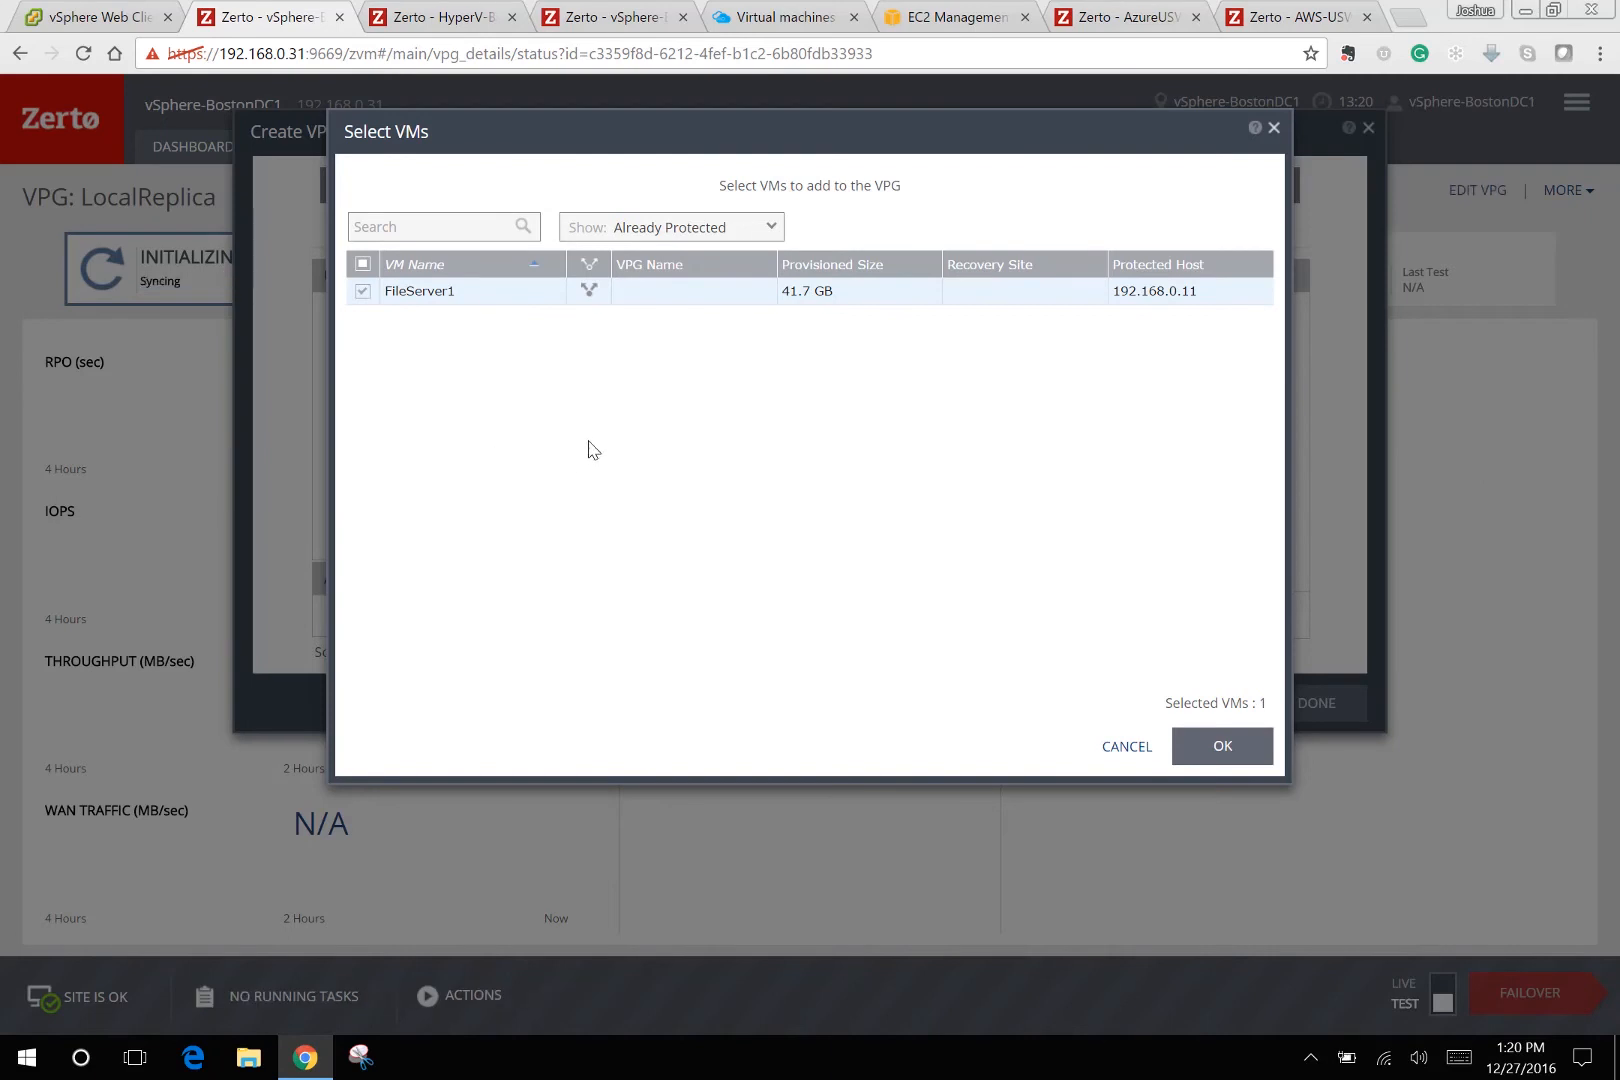
click(1224, 746)
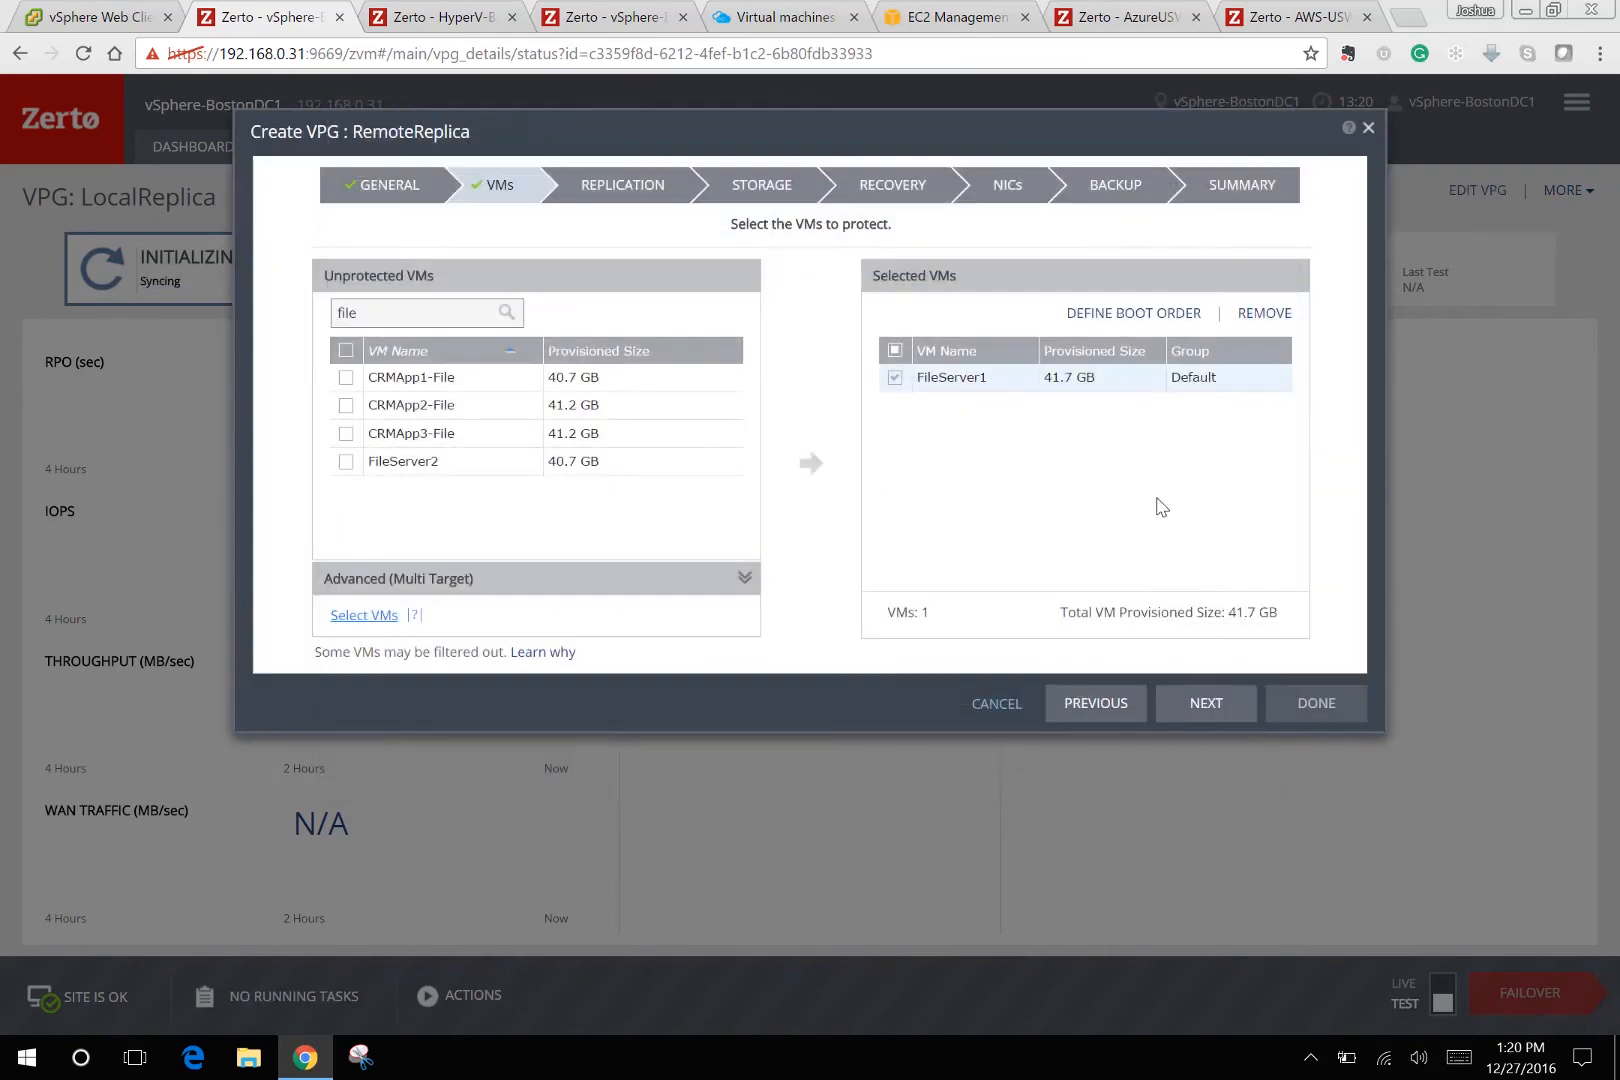
click(1207, 709)
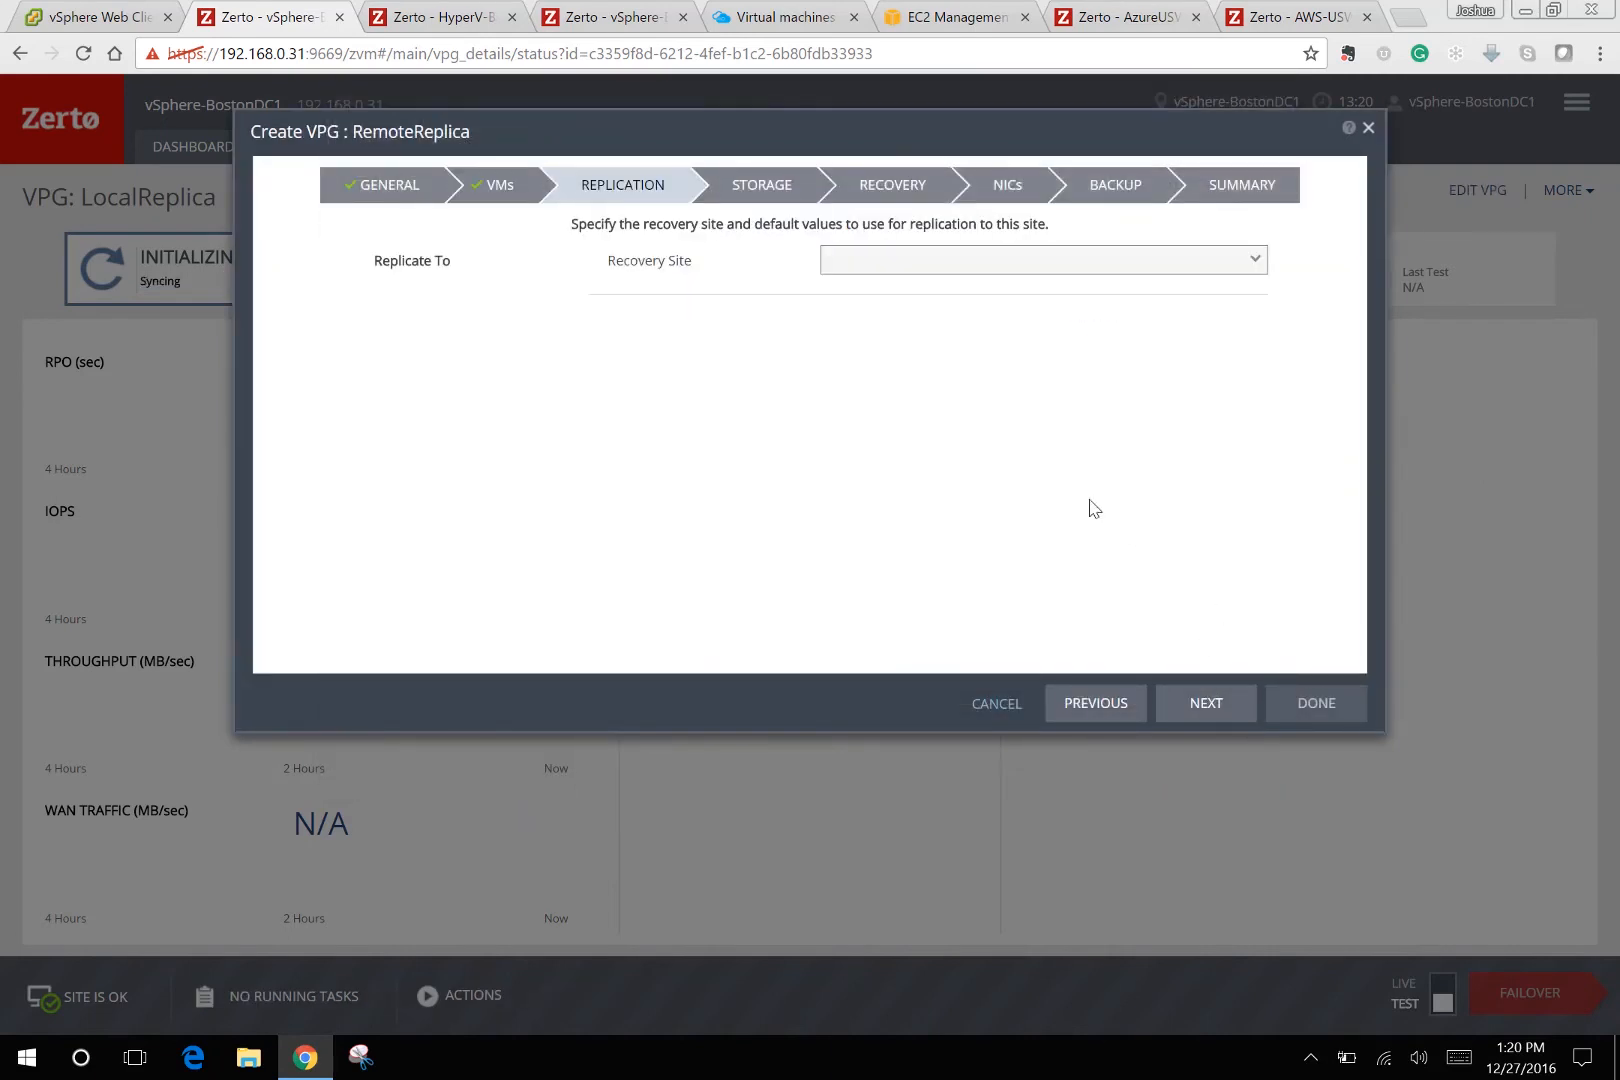
Choose AzureUSWest as the recovery site and advance to the Storage step.
click(1021, 267)
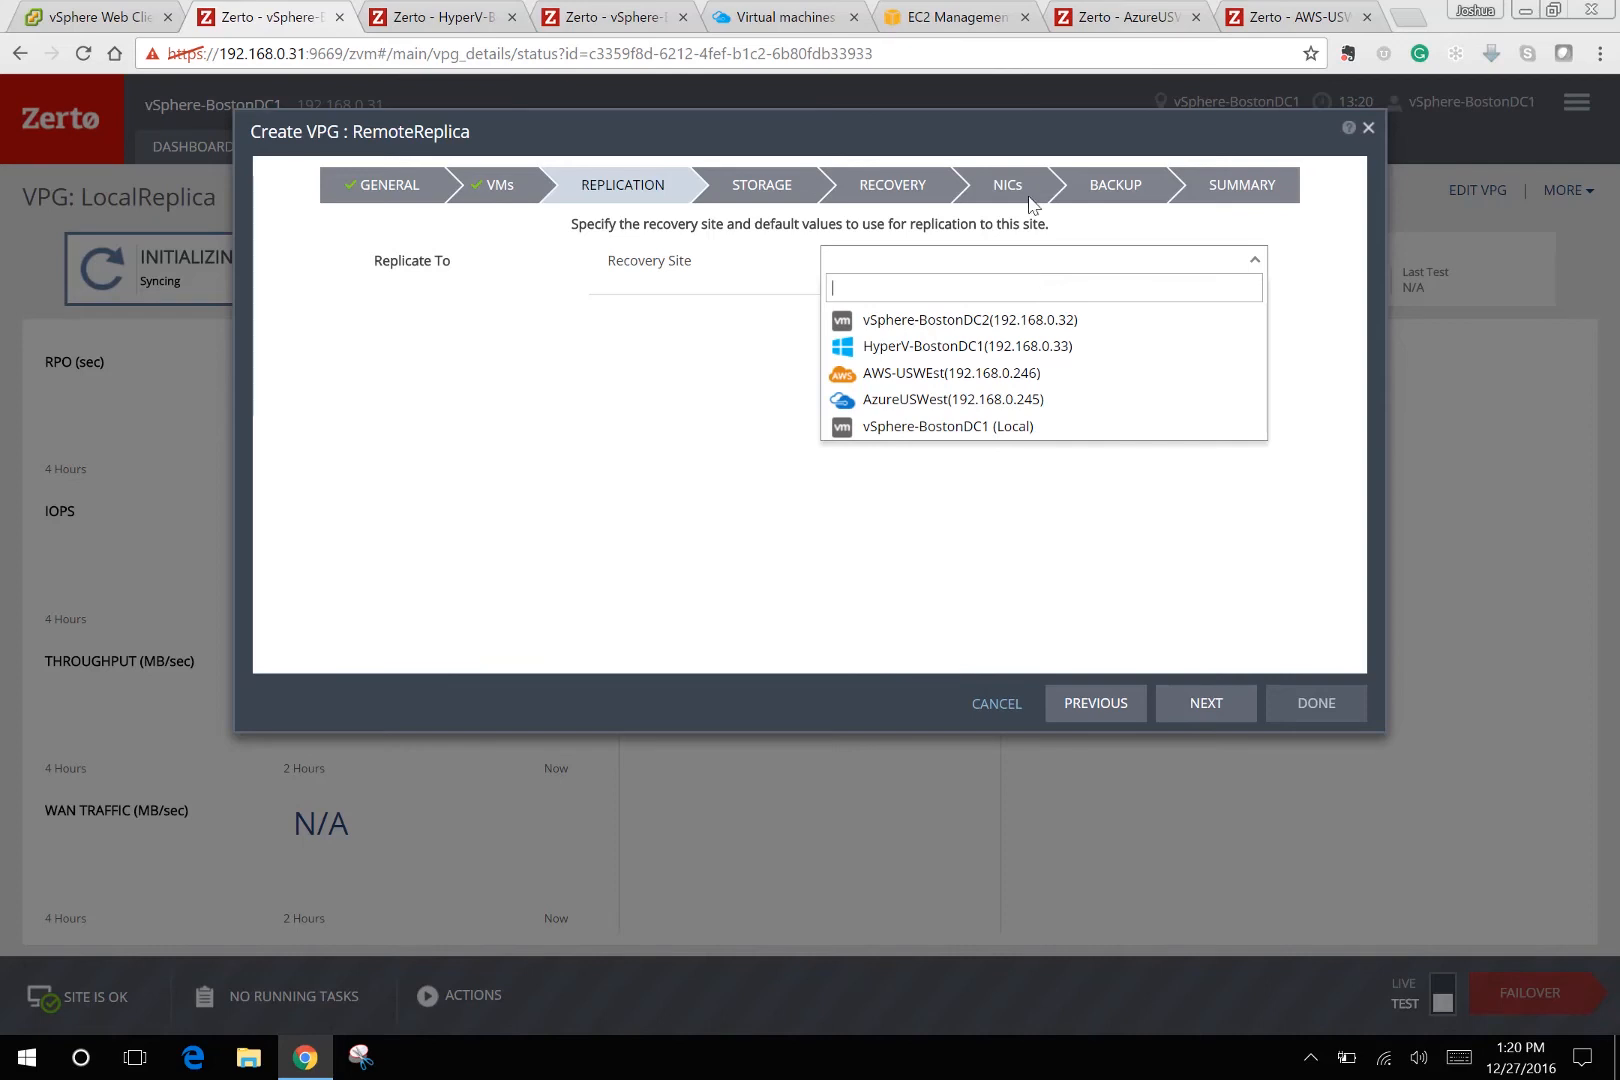
click(988, 400)
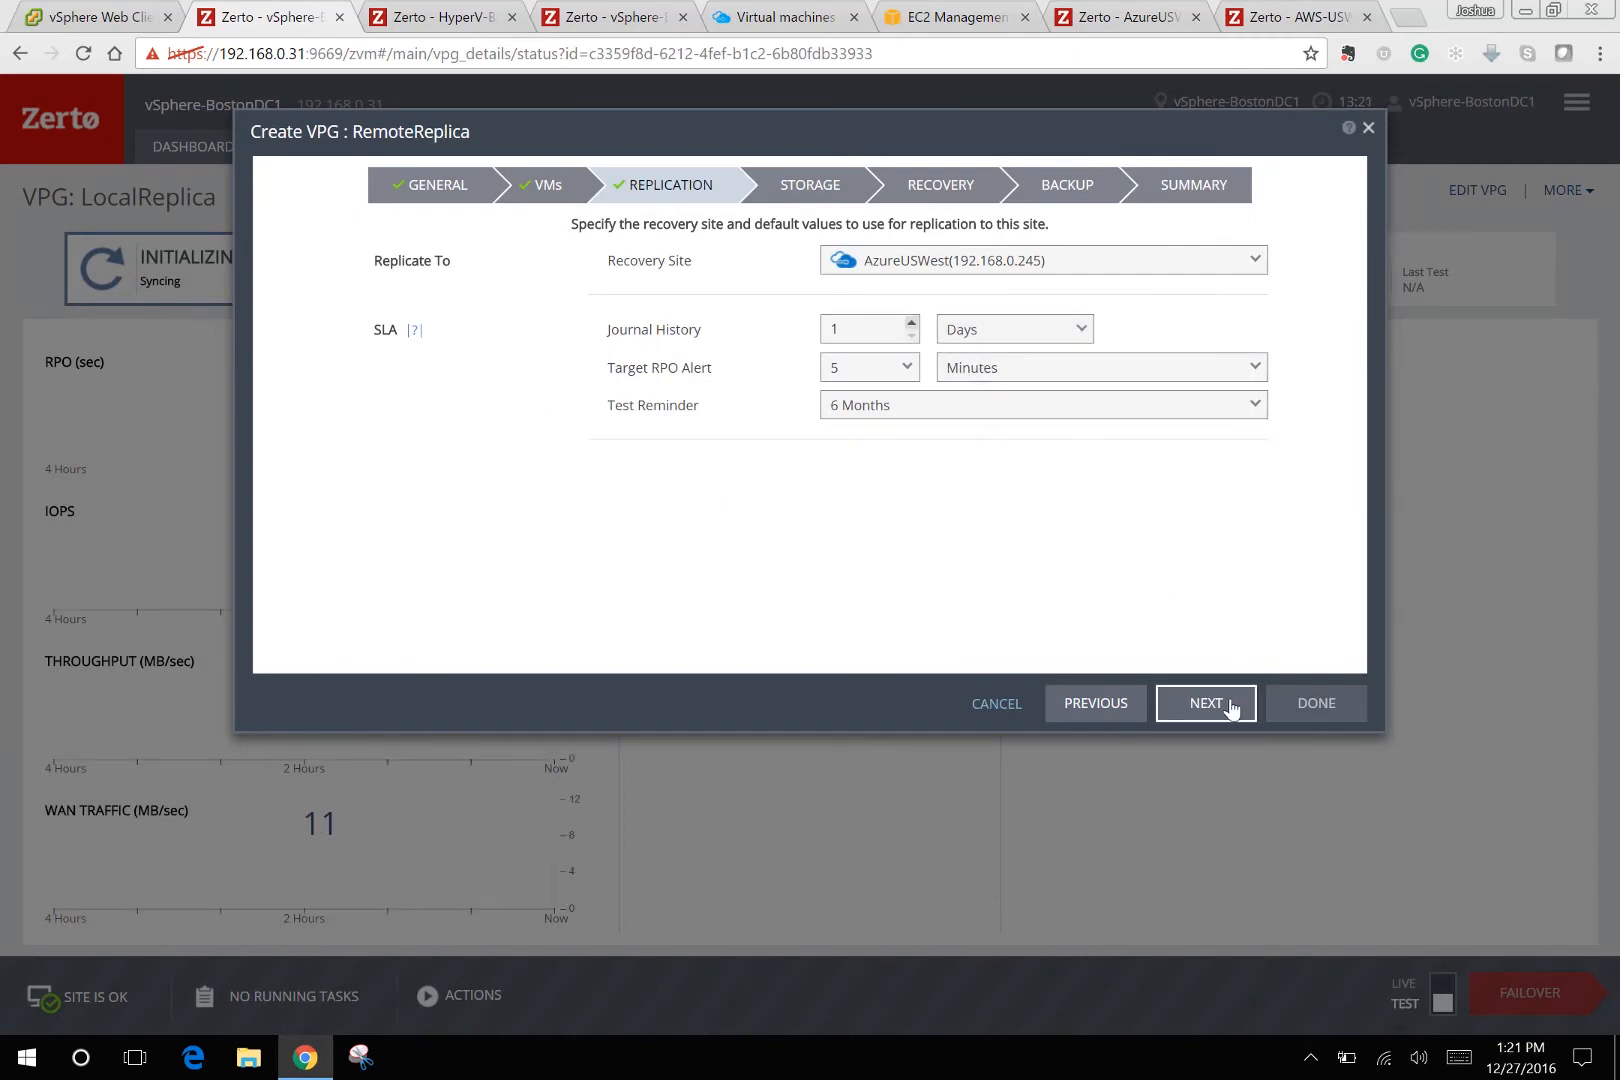
click(1207, 703)
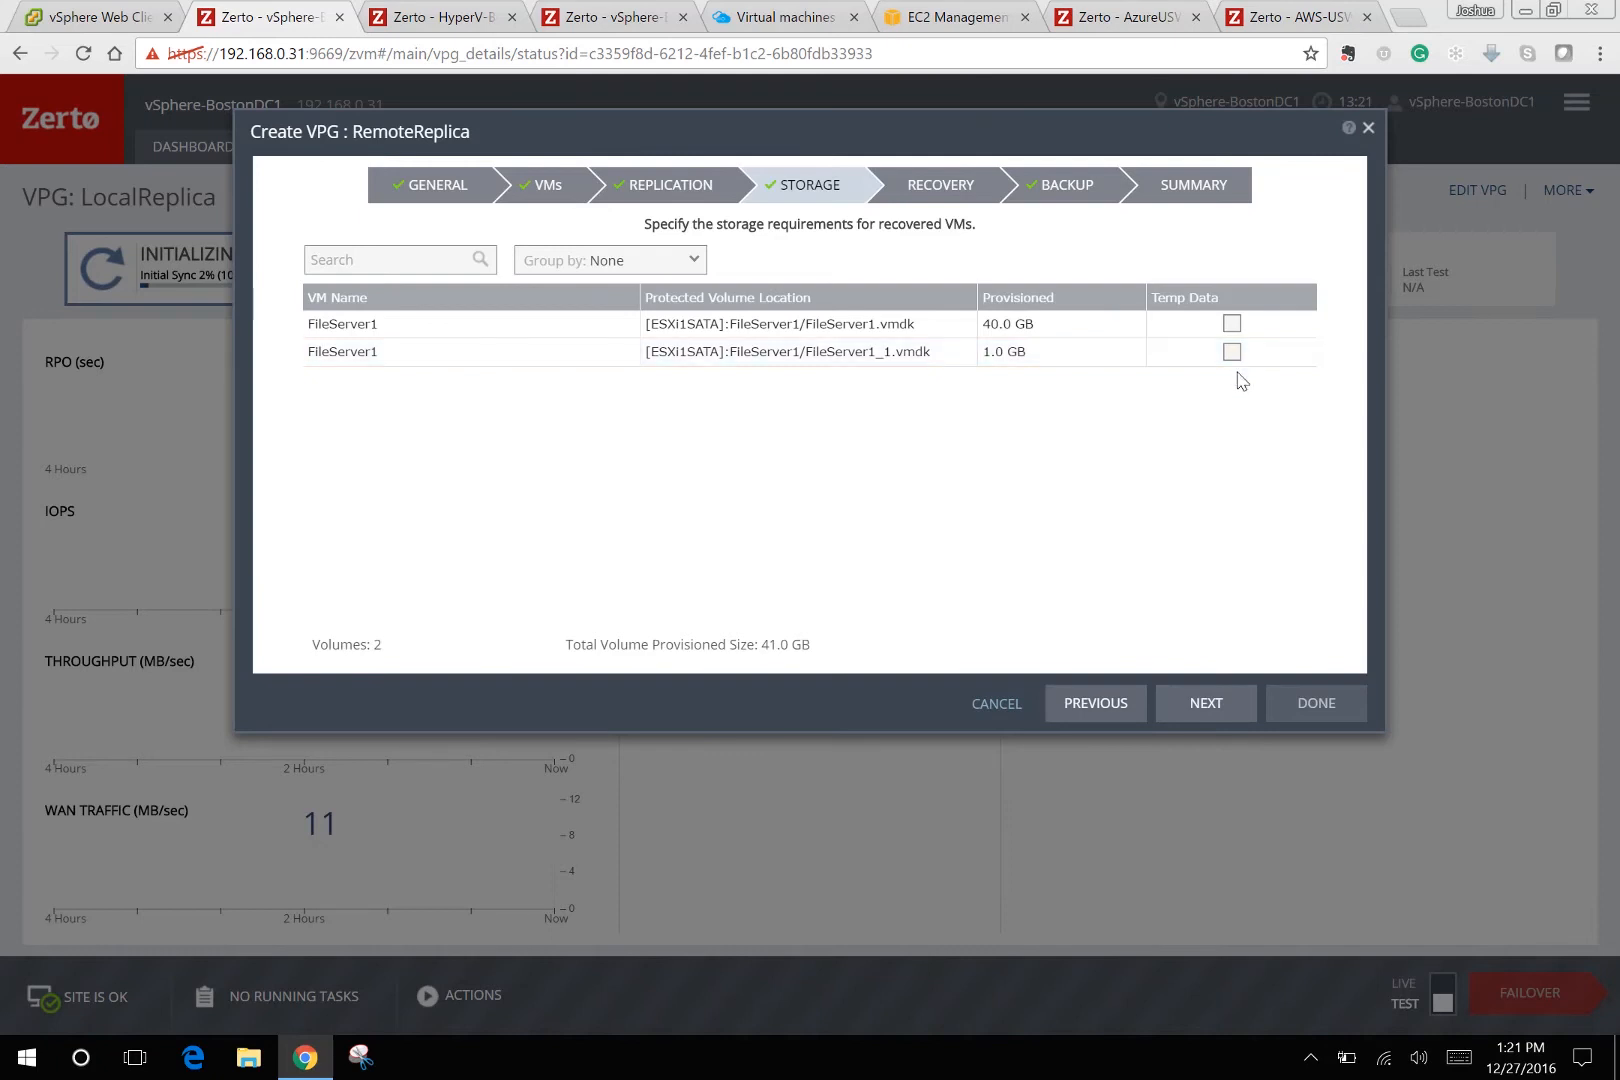
Review FileServer1's Azure recovery networks and Advanced VM Settings, then step back to Storage.
click(1207, 692)
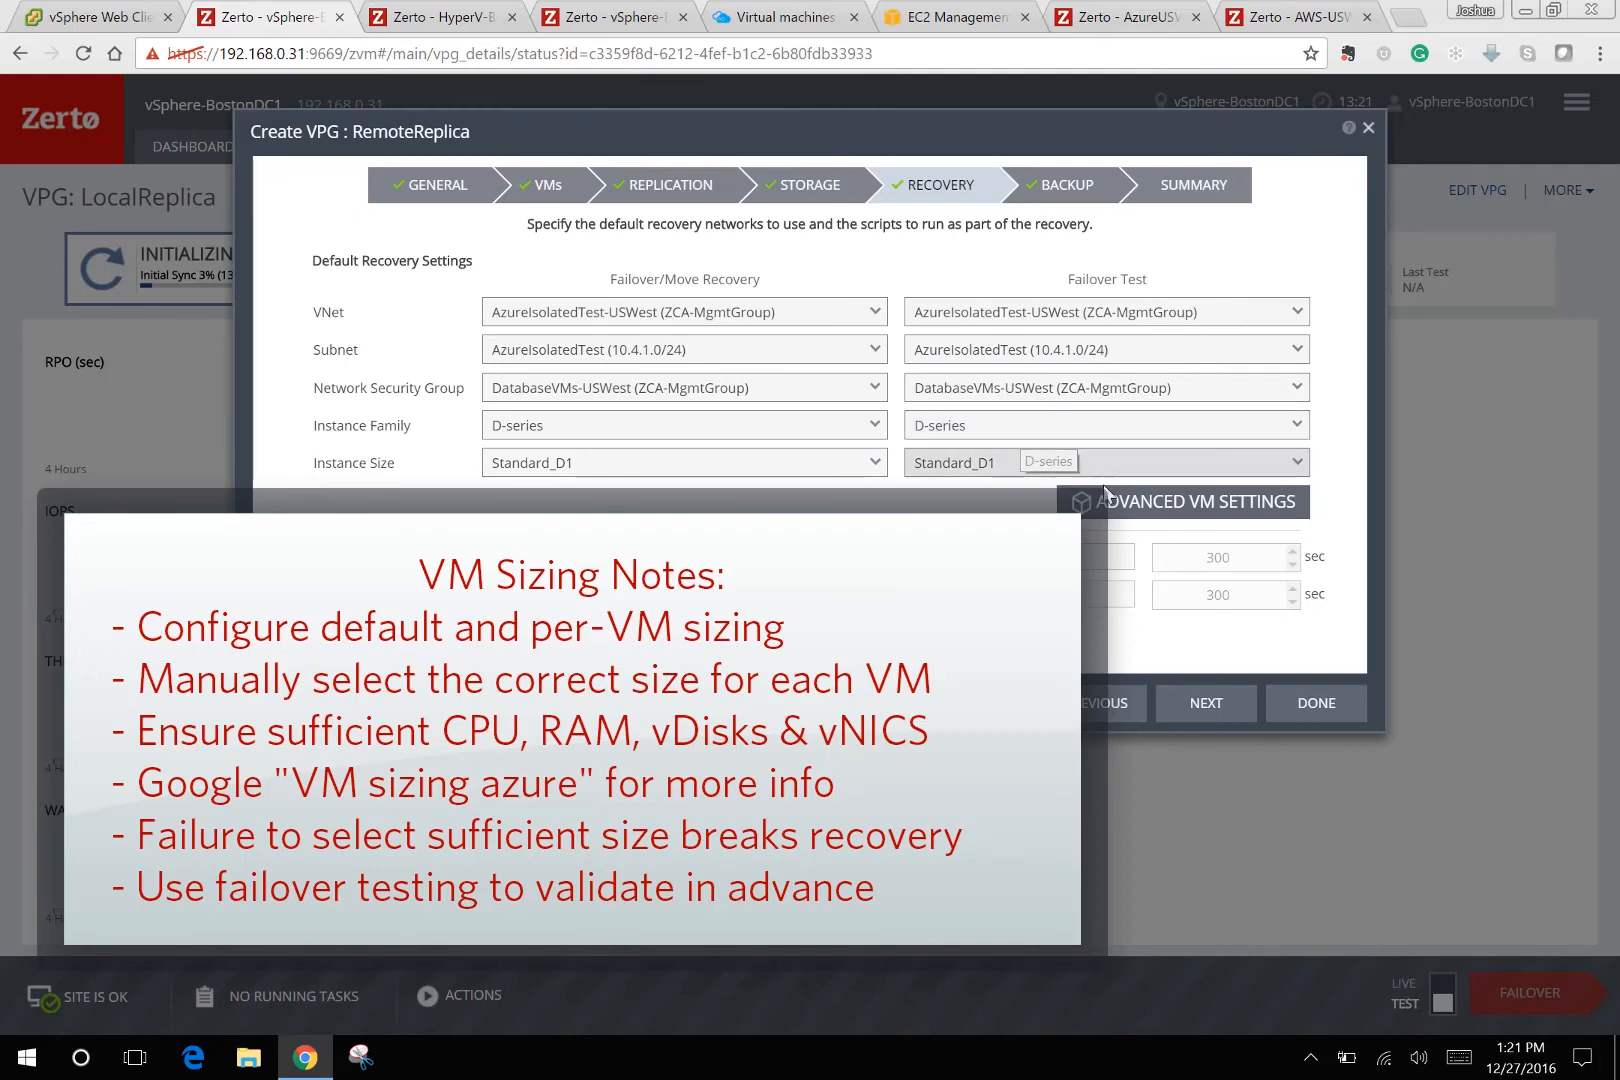
click(1130, 502)
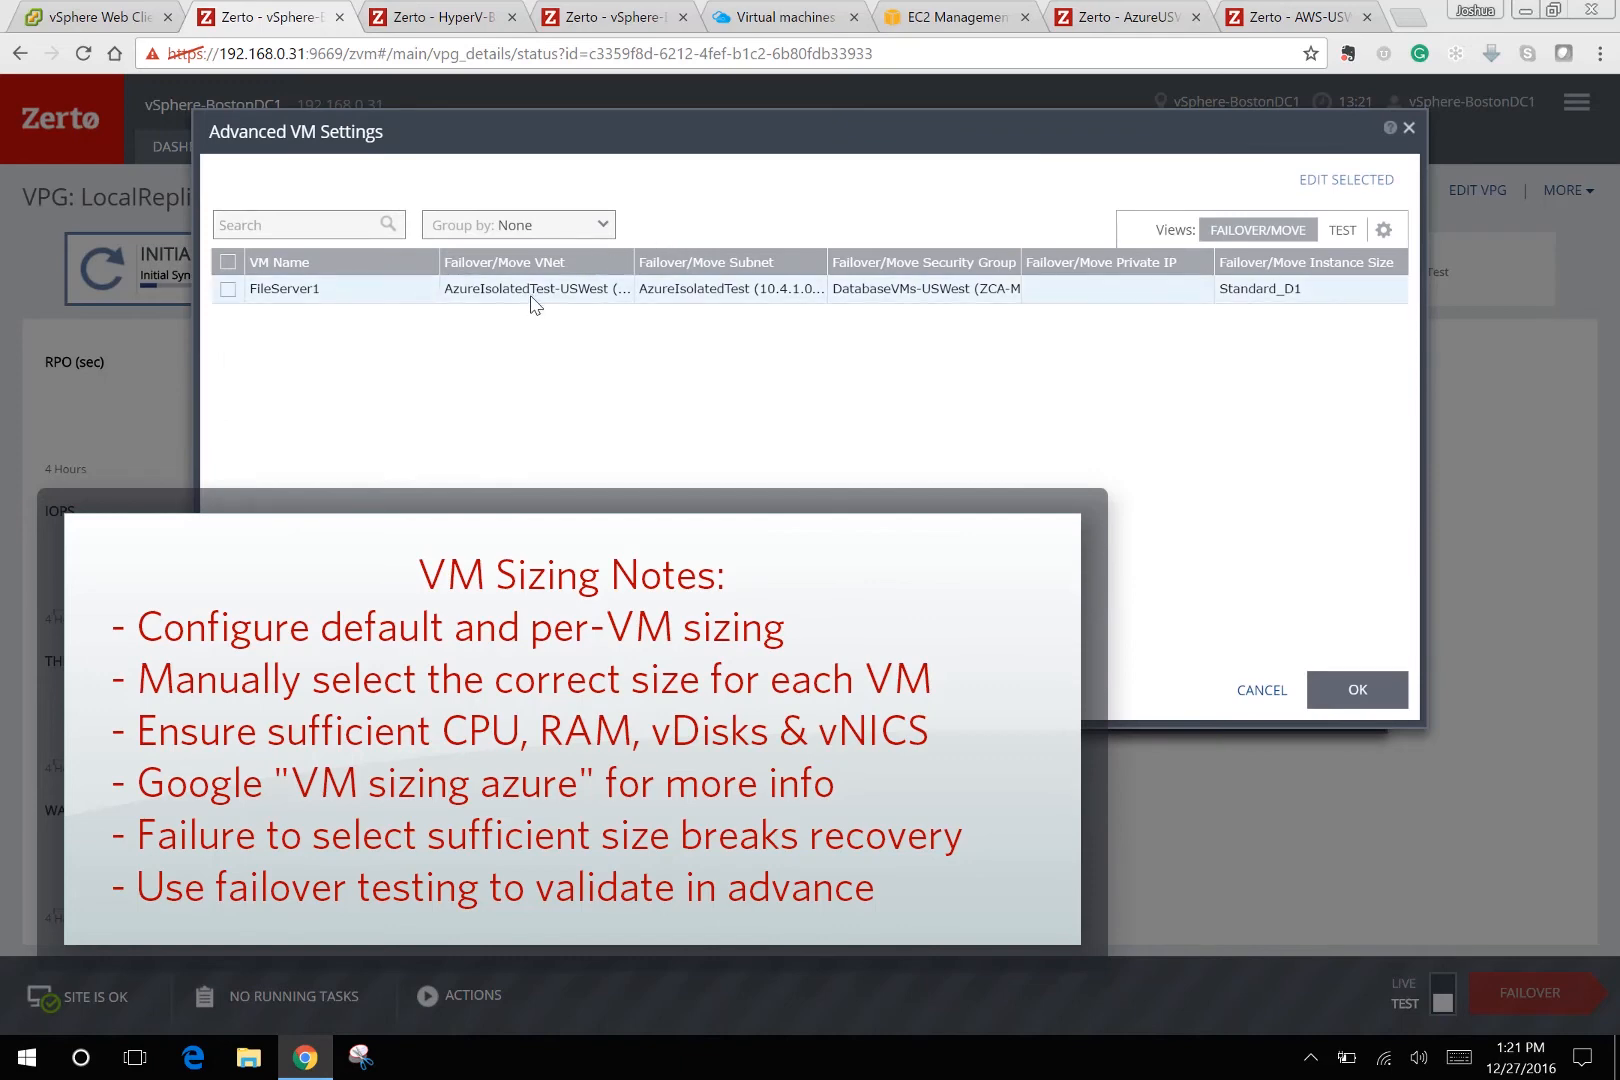
click(1258, 698)
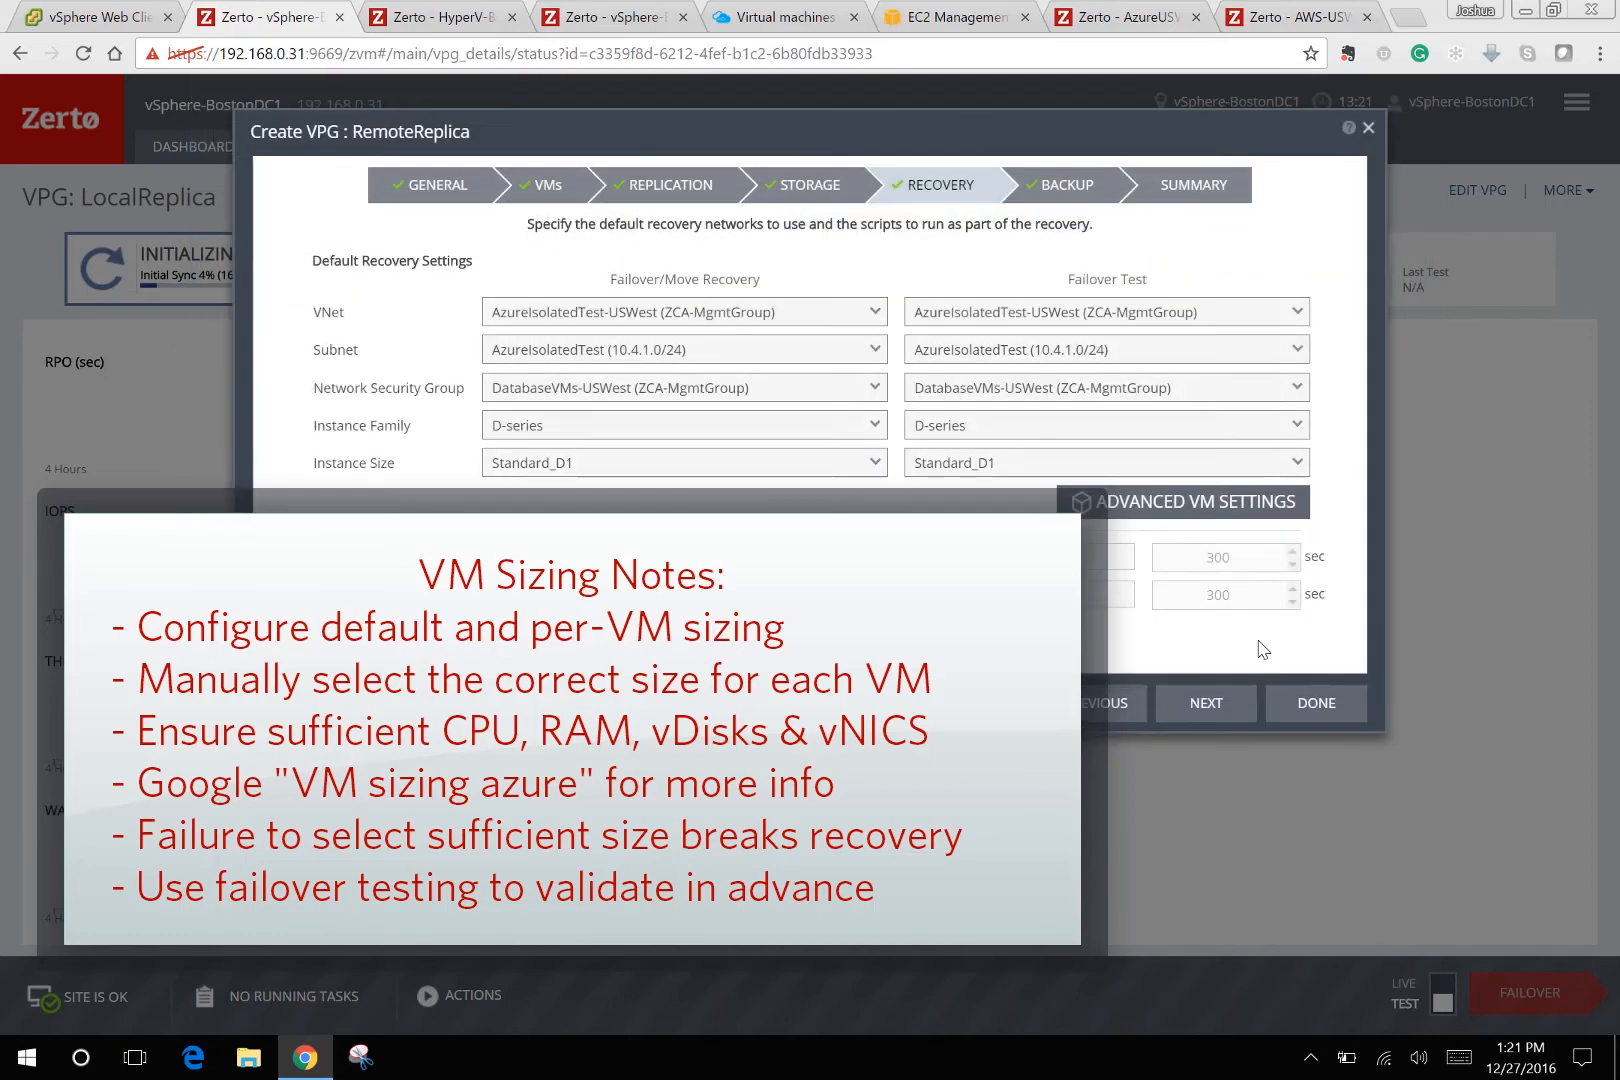
click(1103, 712)
Switch the recovery site to AWS-USWest and advance to the Recovery step.
click(1107, 713)
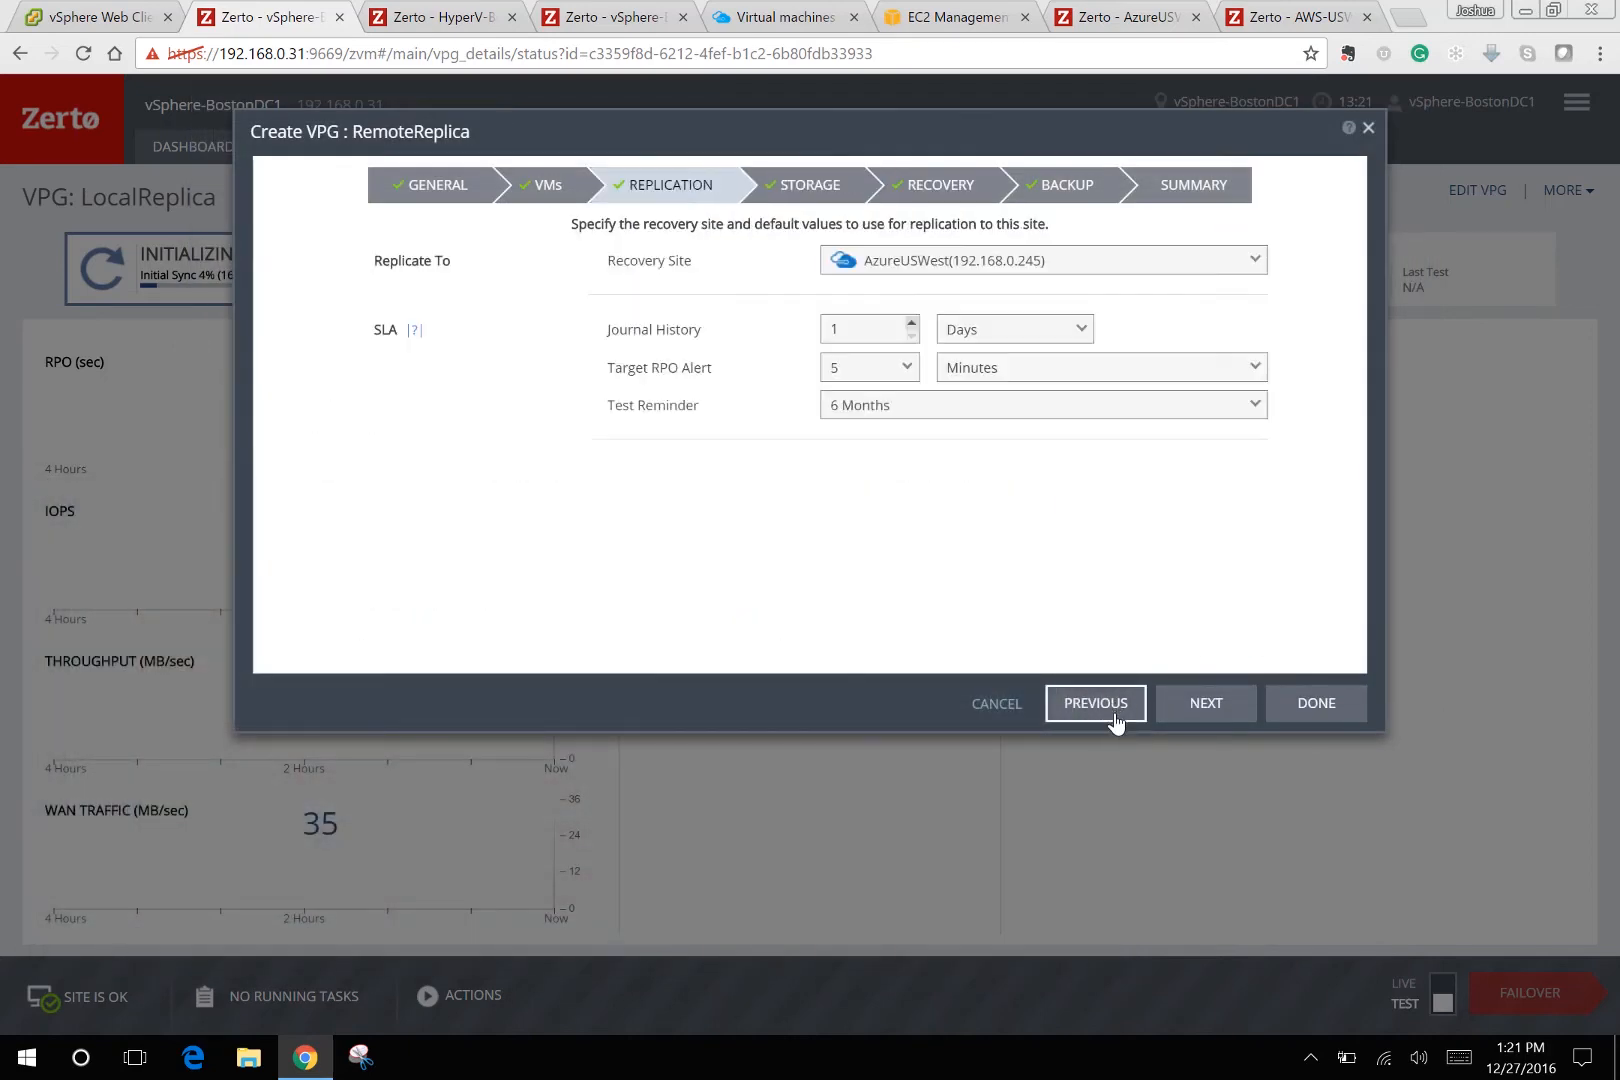
click(1121, 262)
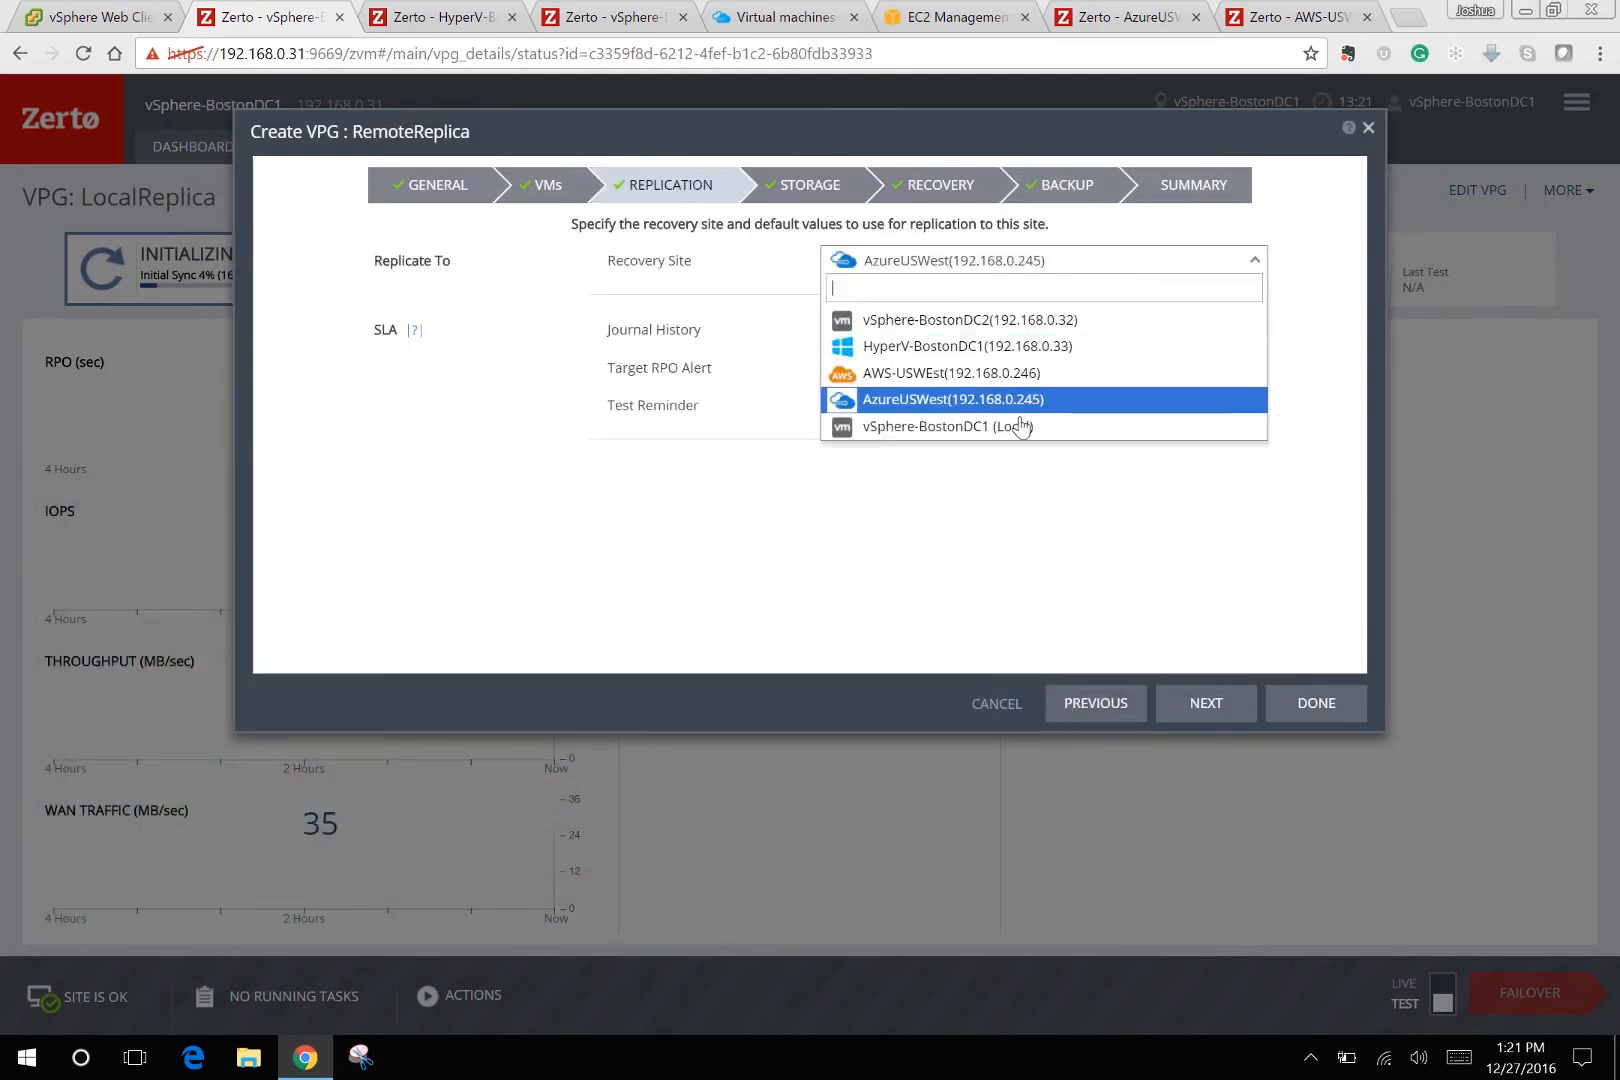
click(1005, 380)
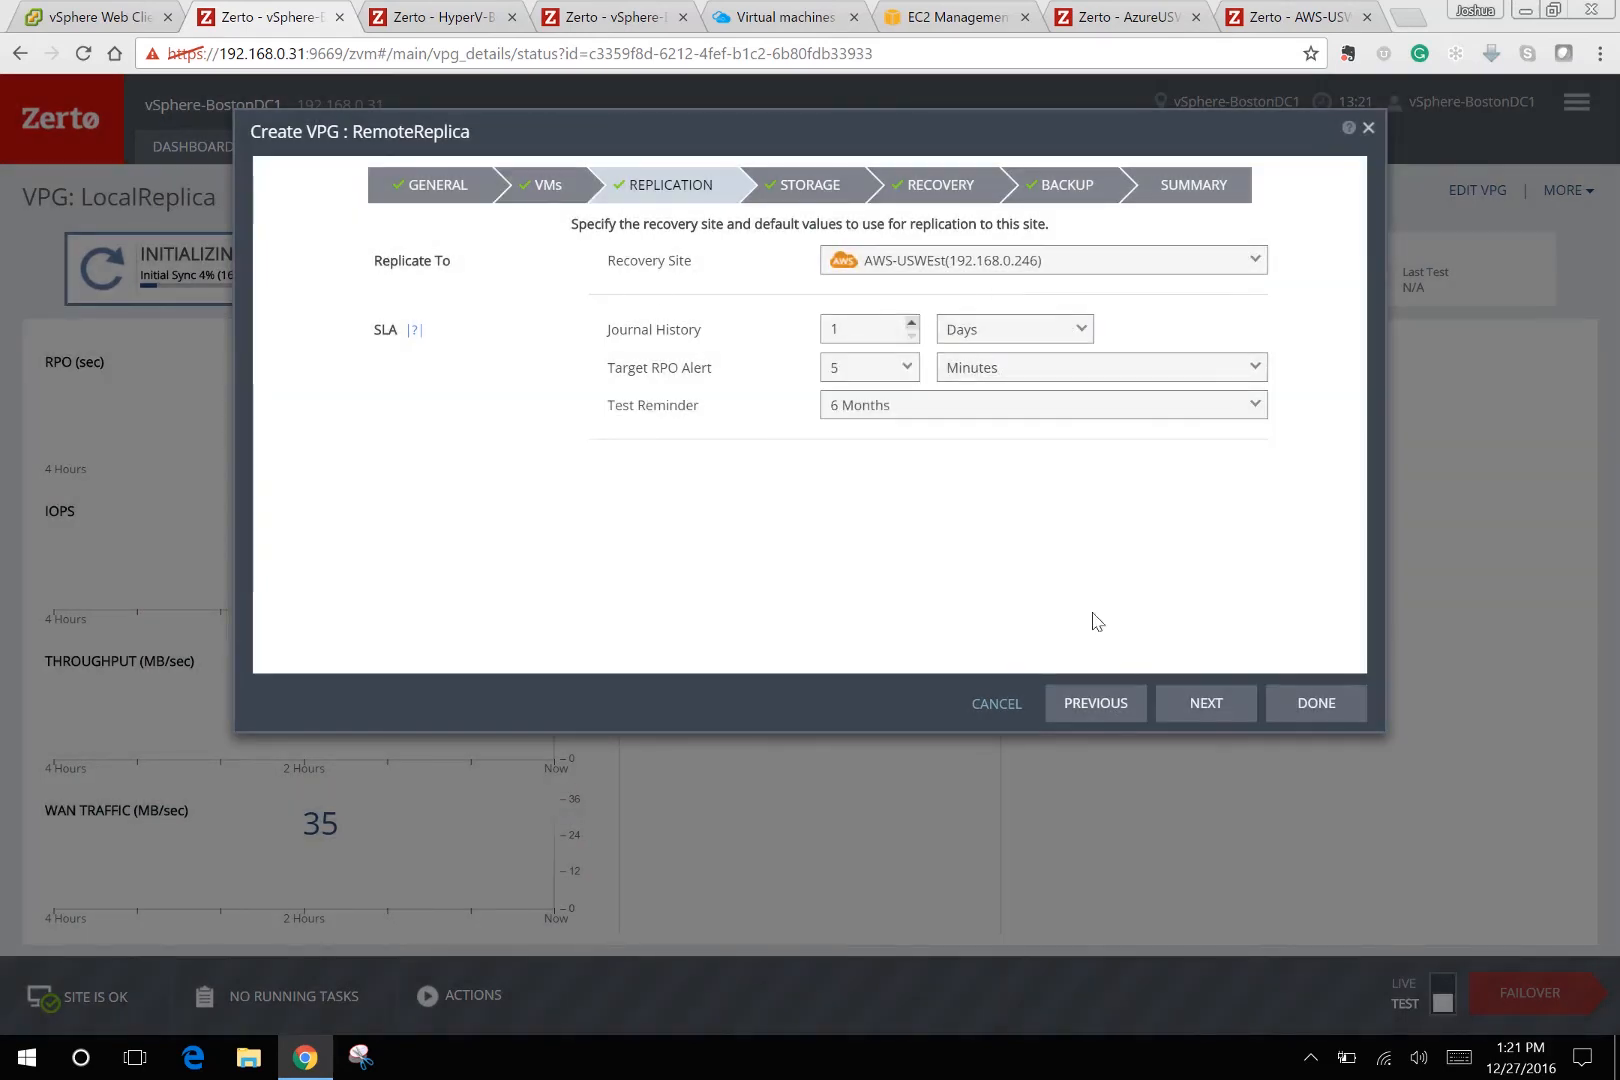
click(1197, 704)
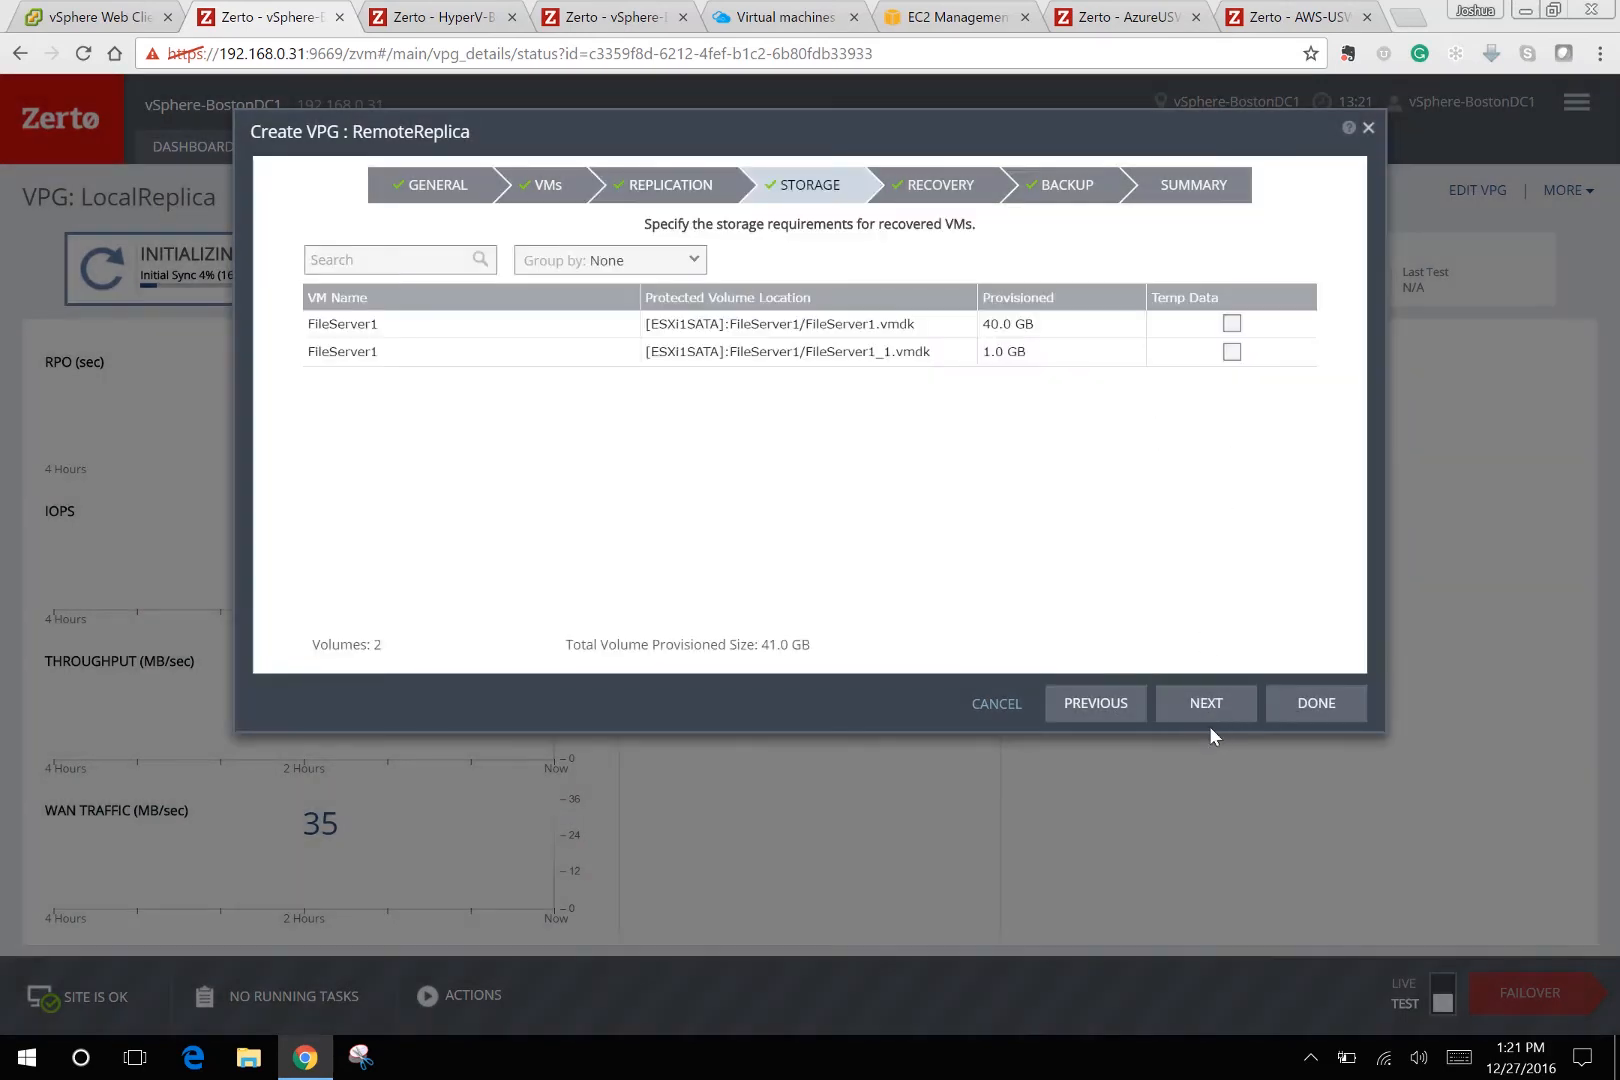
click(1207, 710)
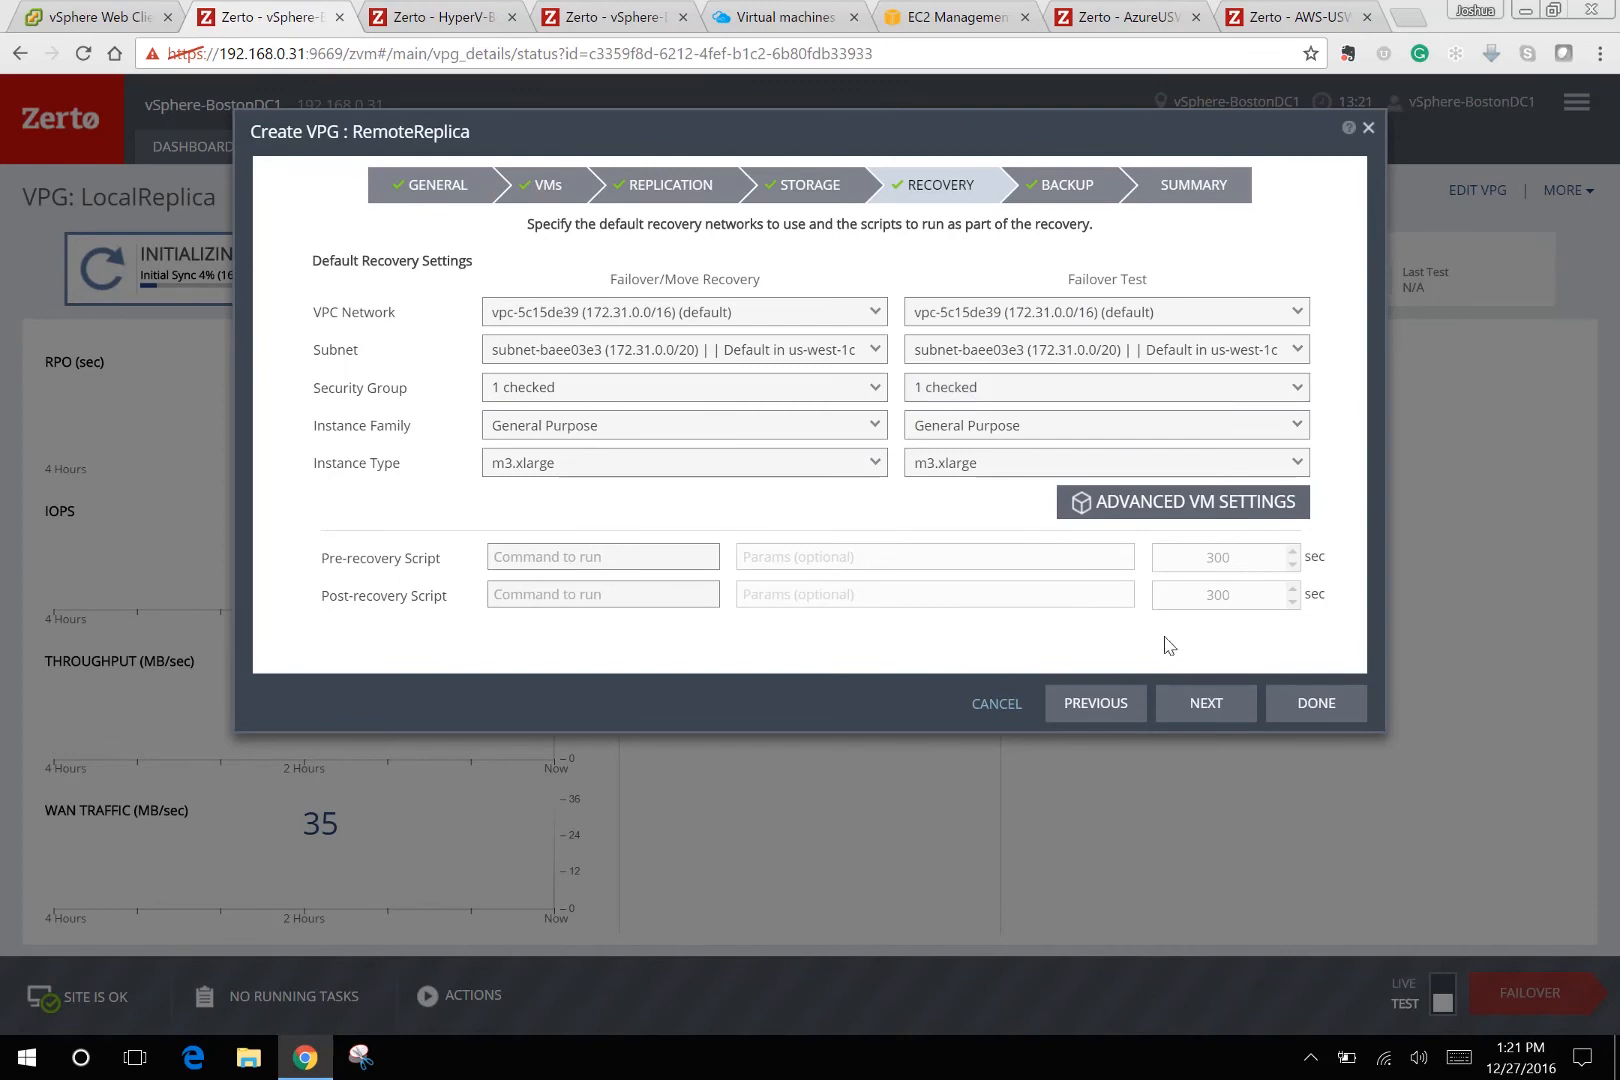
Review the AWS per-VM settings (m3.xlarge, vpc-5c15de39) without changes and step back.
click(1200, 505)
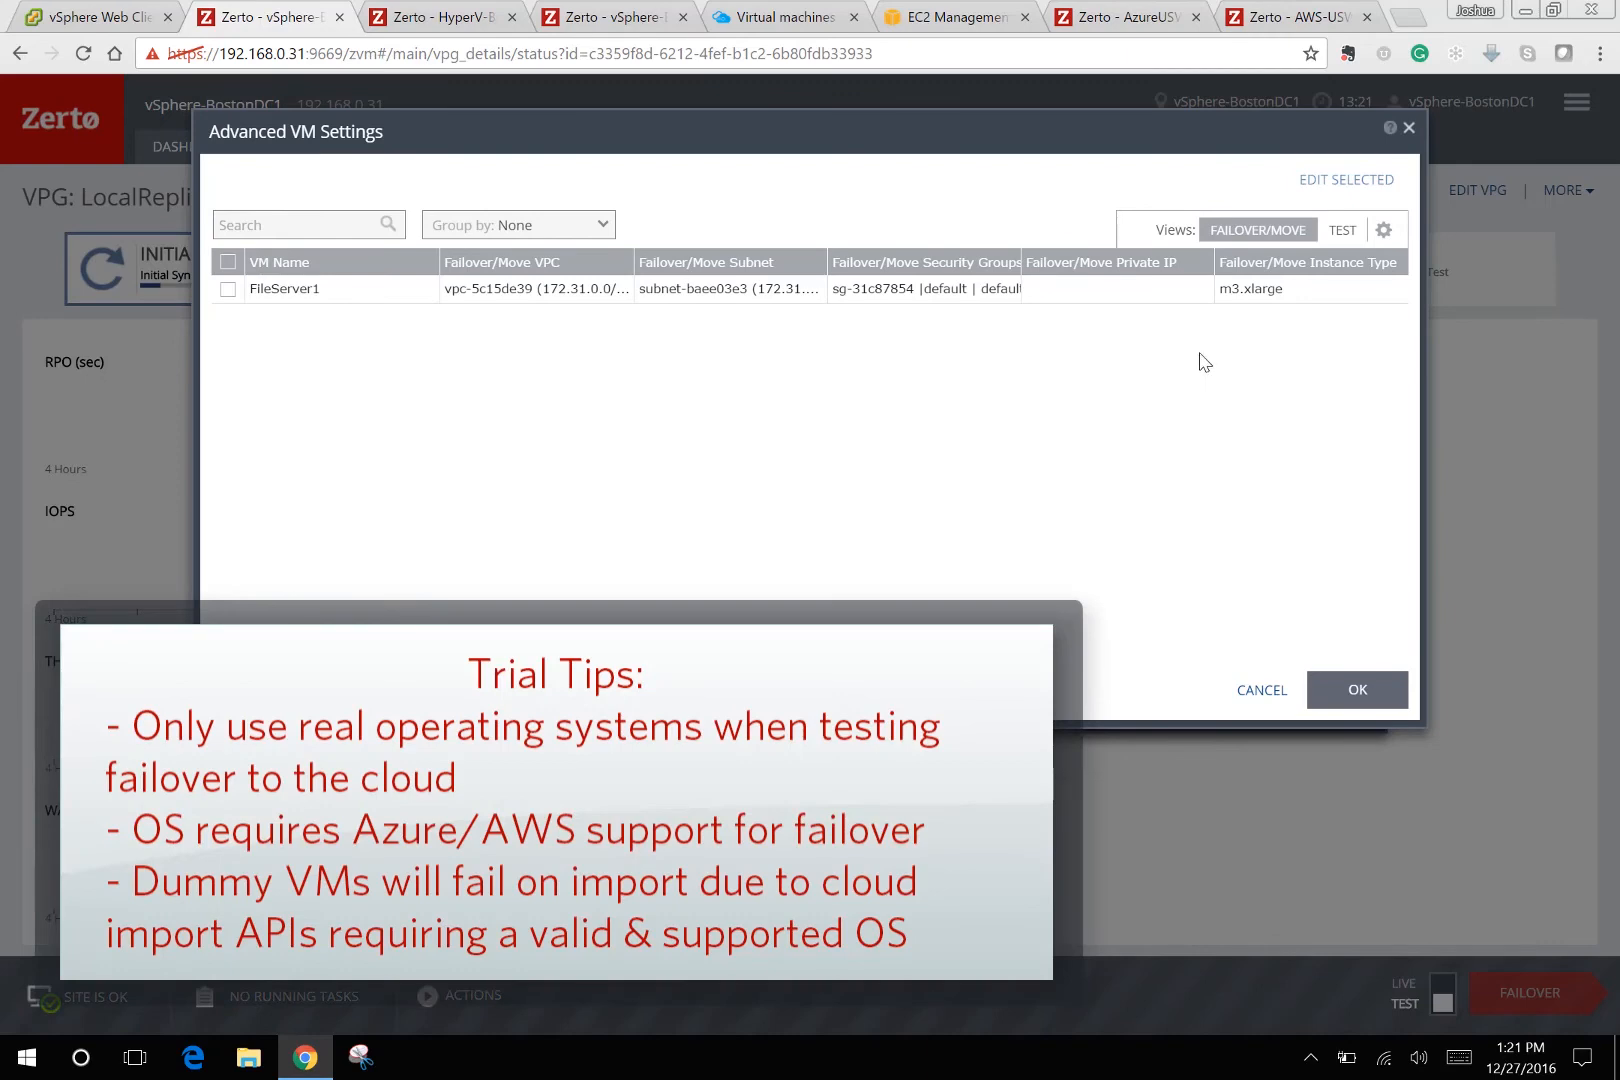
click(1262, 690)
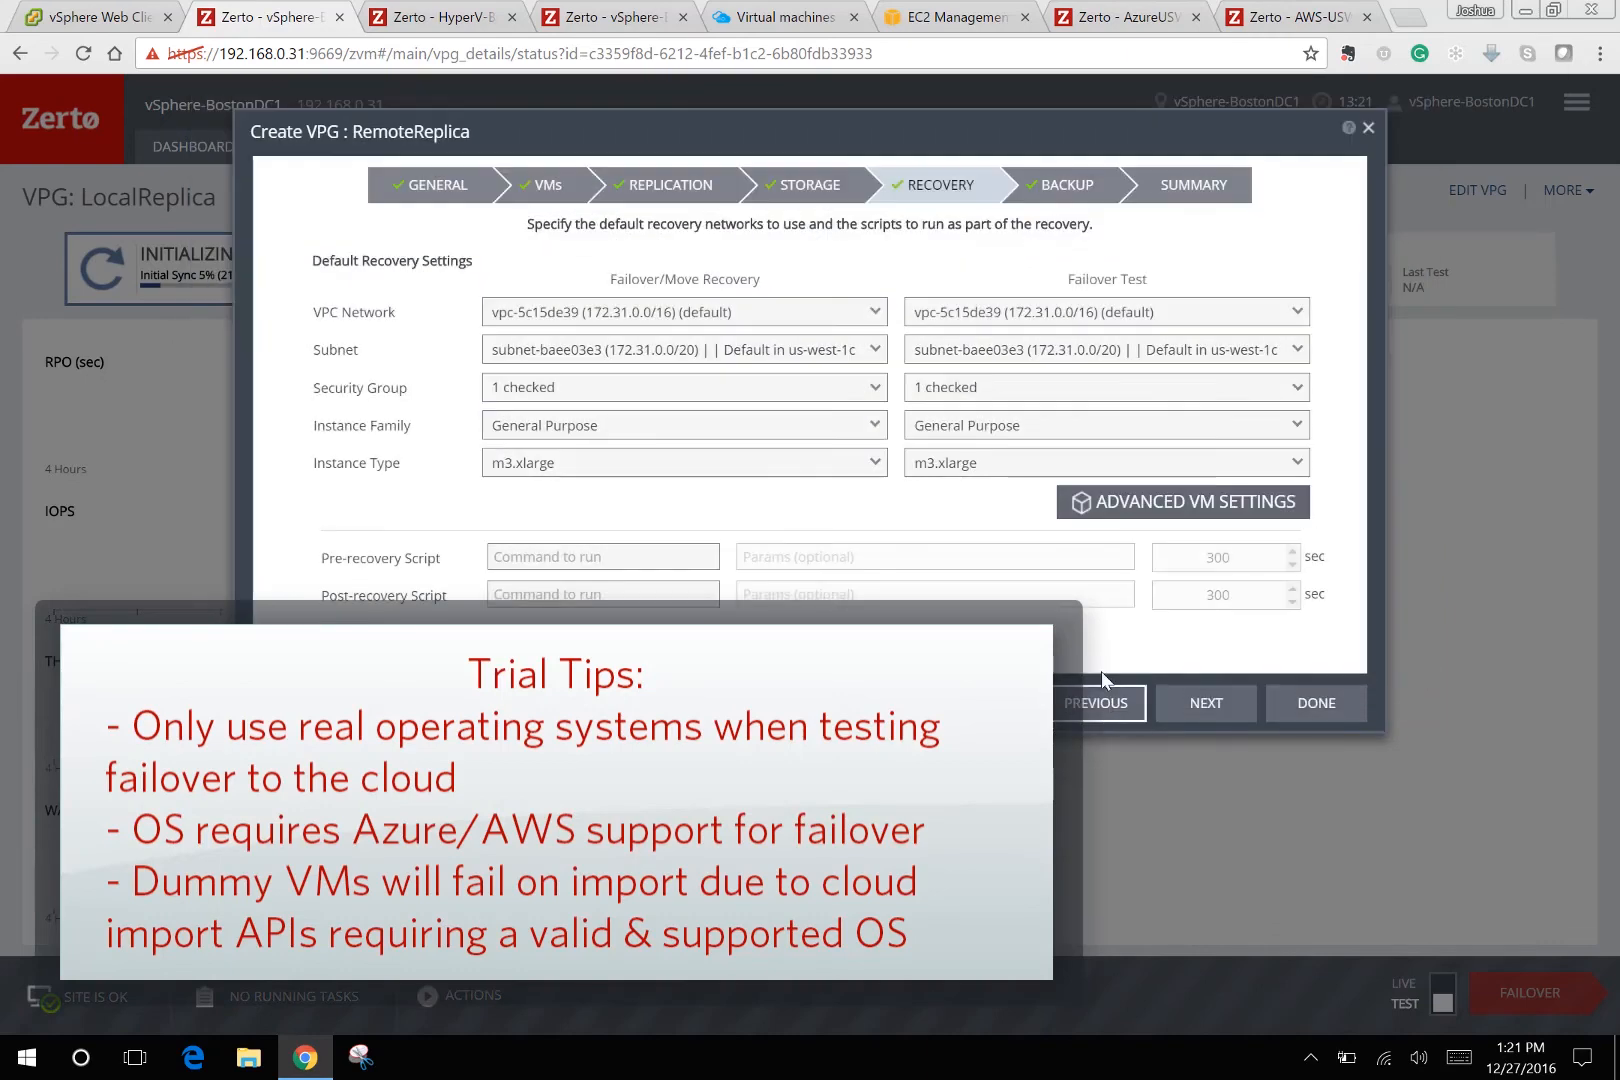
click(1107, 697)
Target recovery site vSphere-BostonDC2 with host 192.168.0.12 and datastore ESXi2SSD.
click(1095, 703)
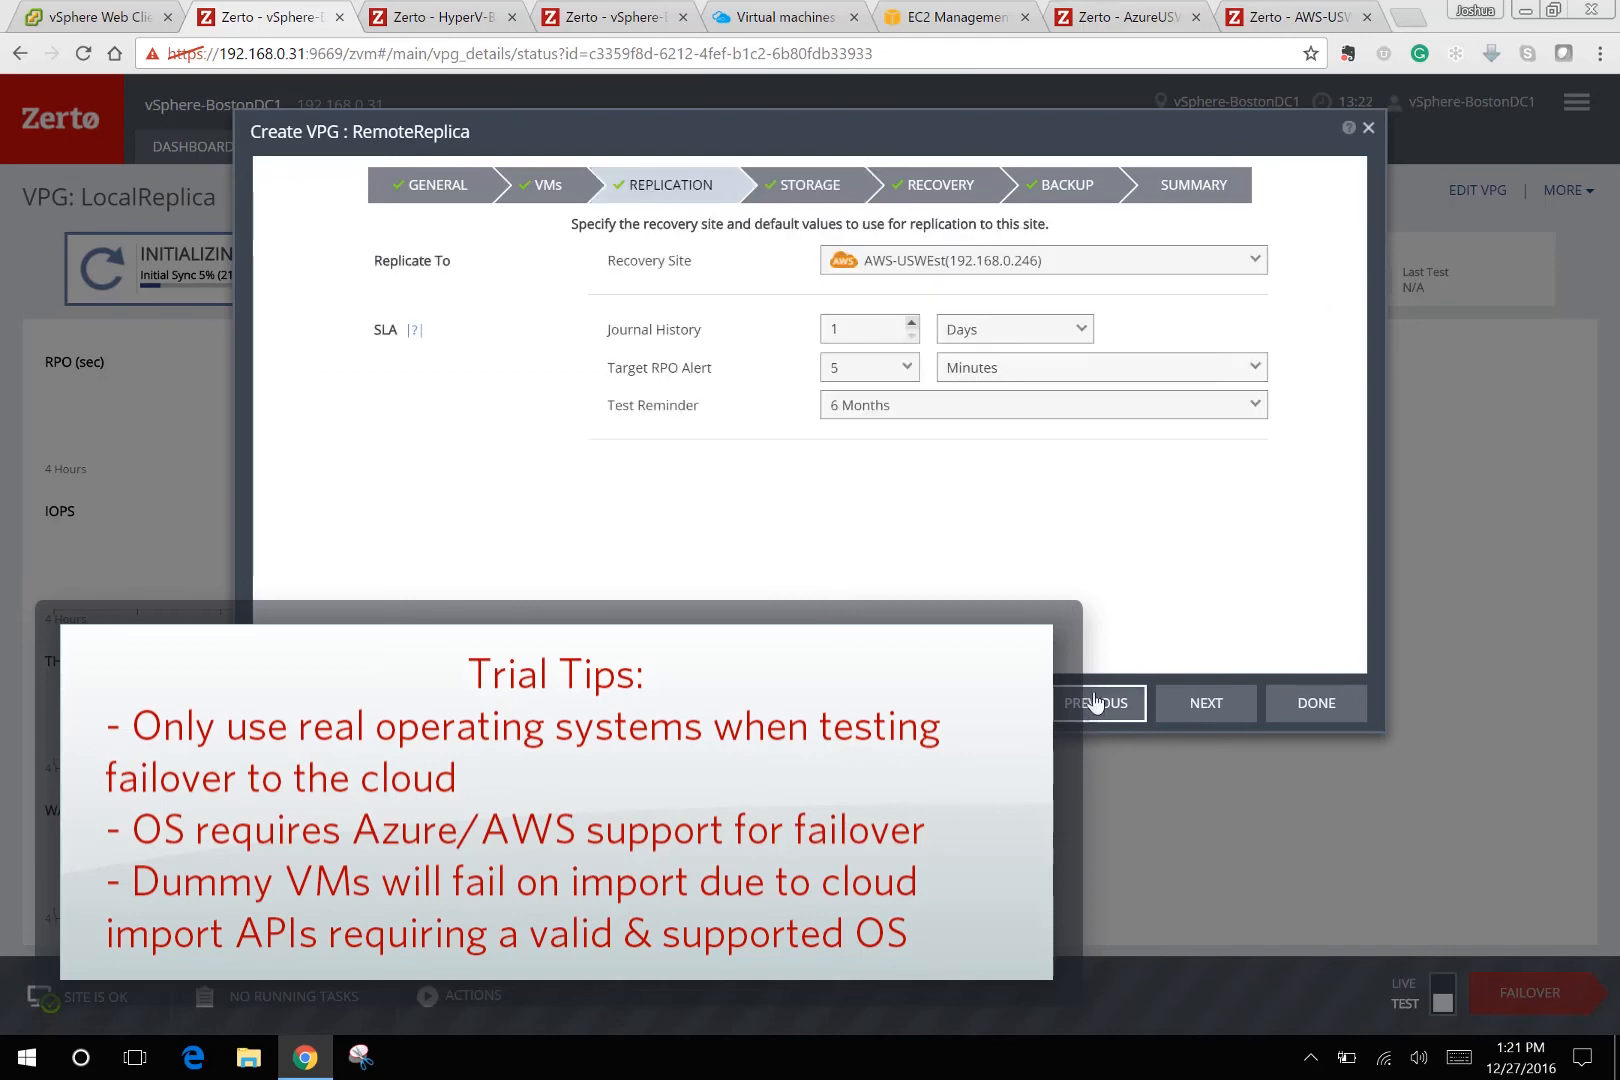
click(1052, 264)
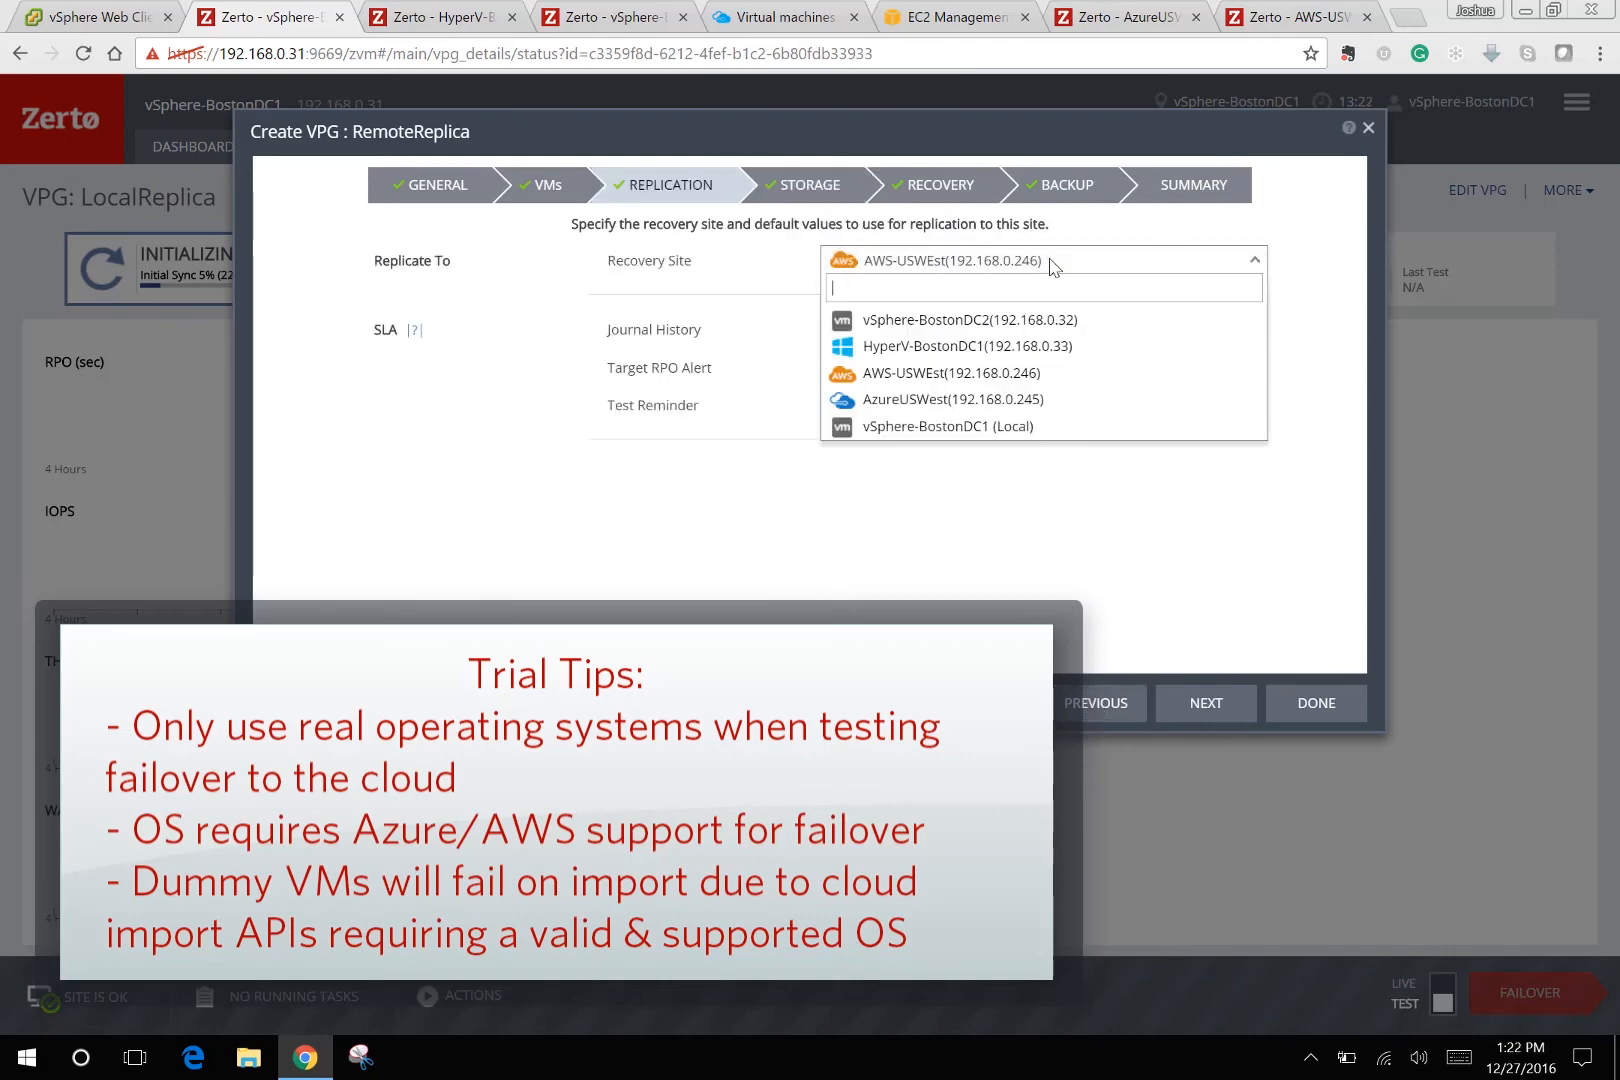
click(993, 322)
click(964, 338)
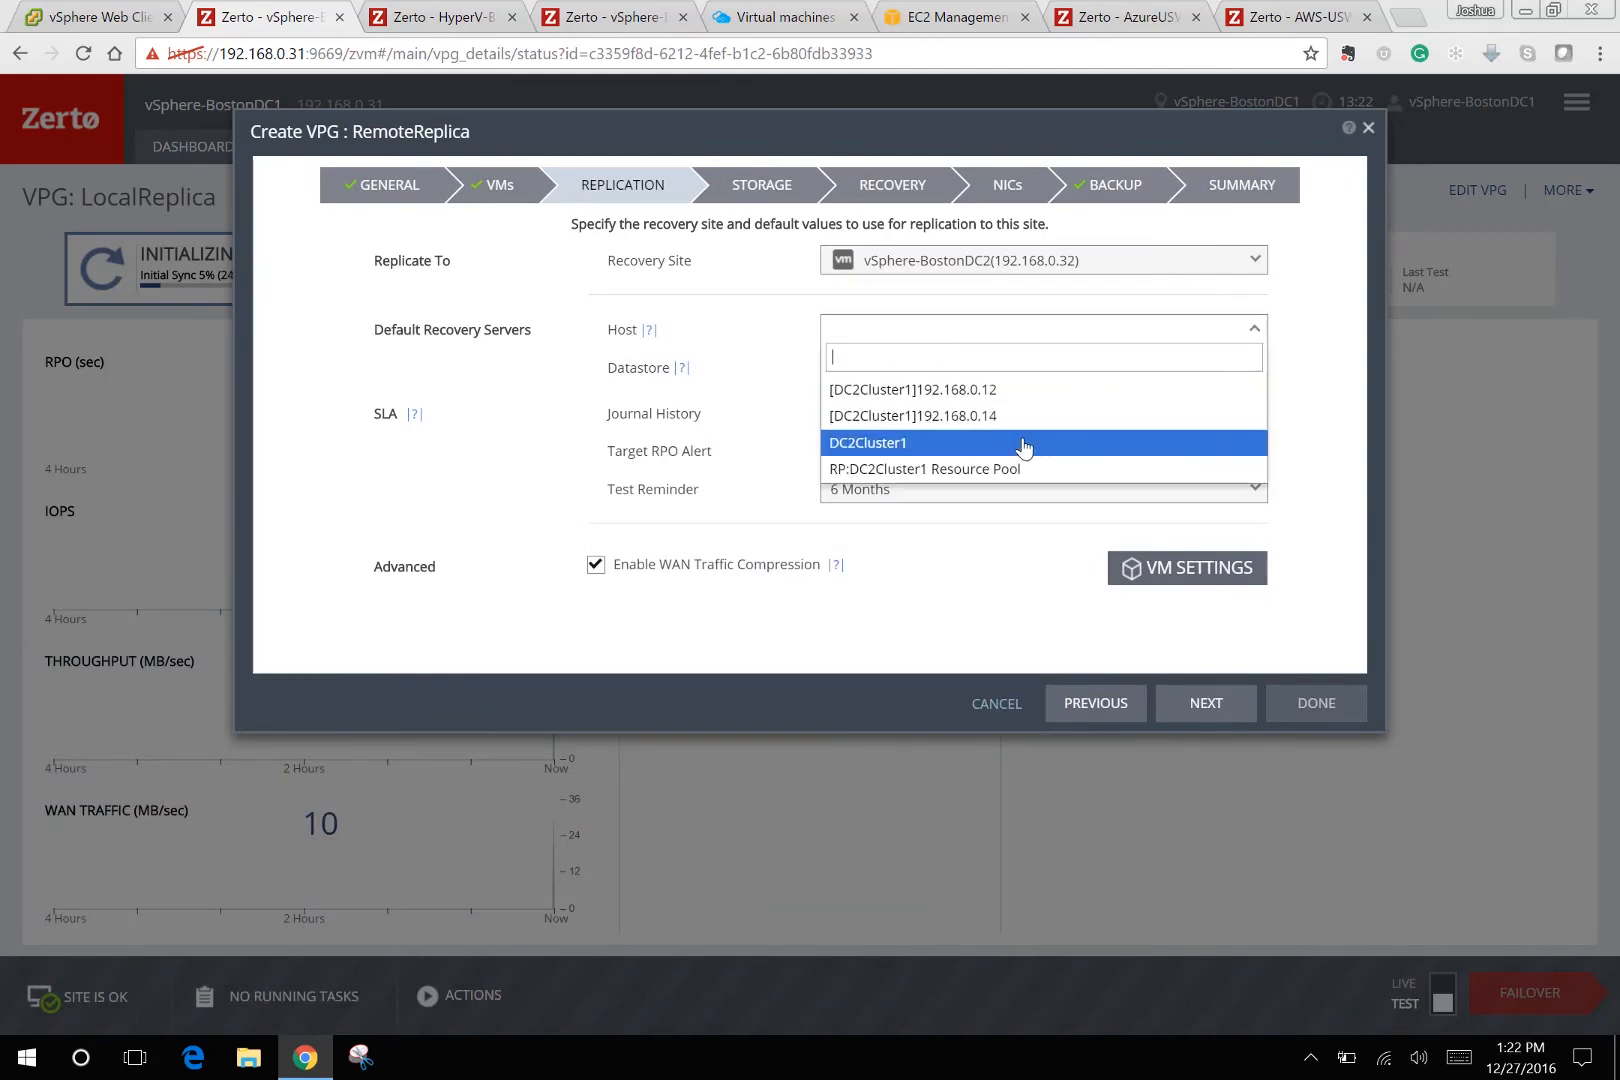
click(1030, 390)
click(1022, 376)
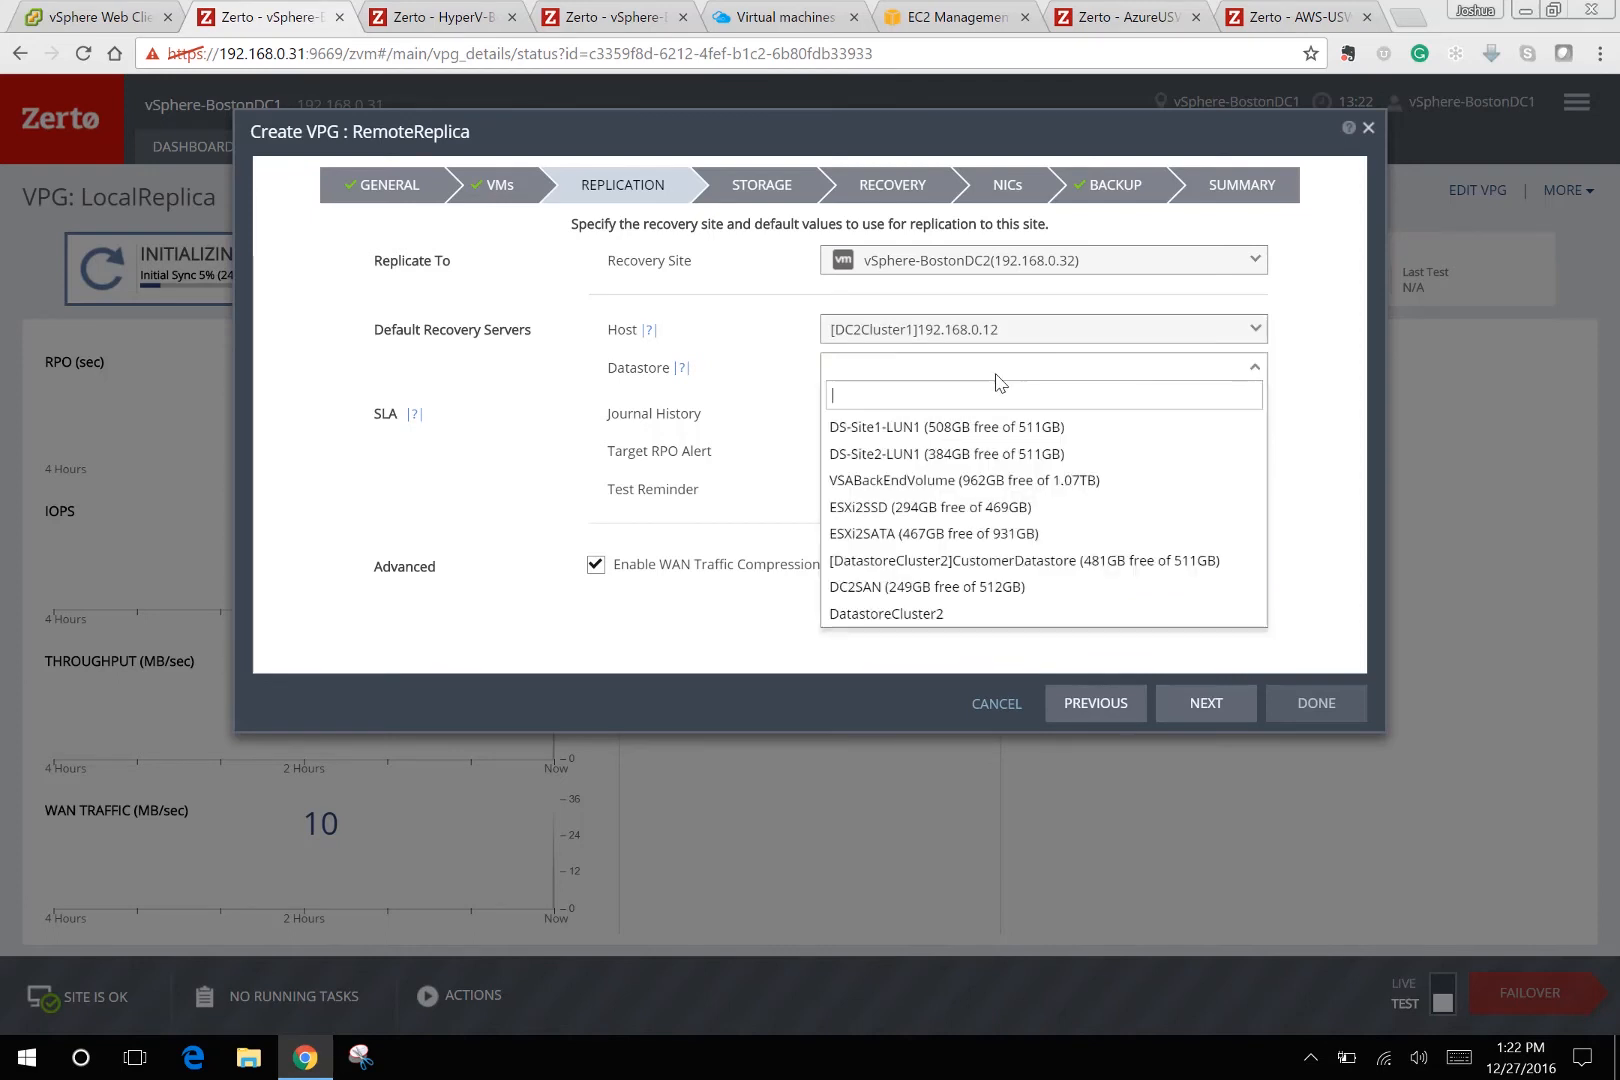
click(1020, 497)
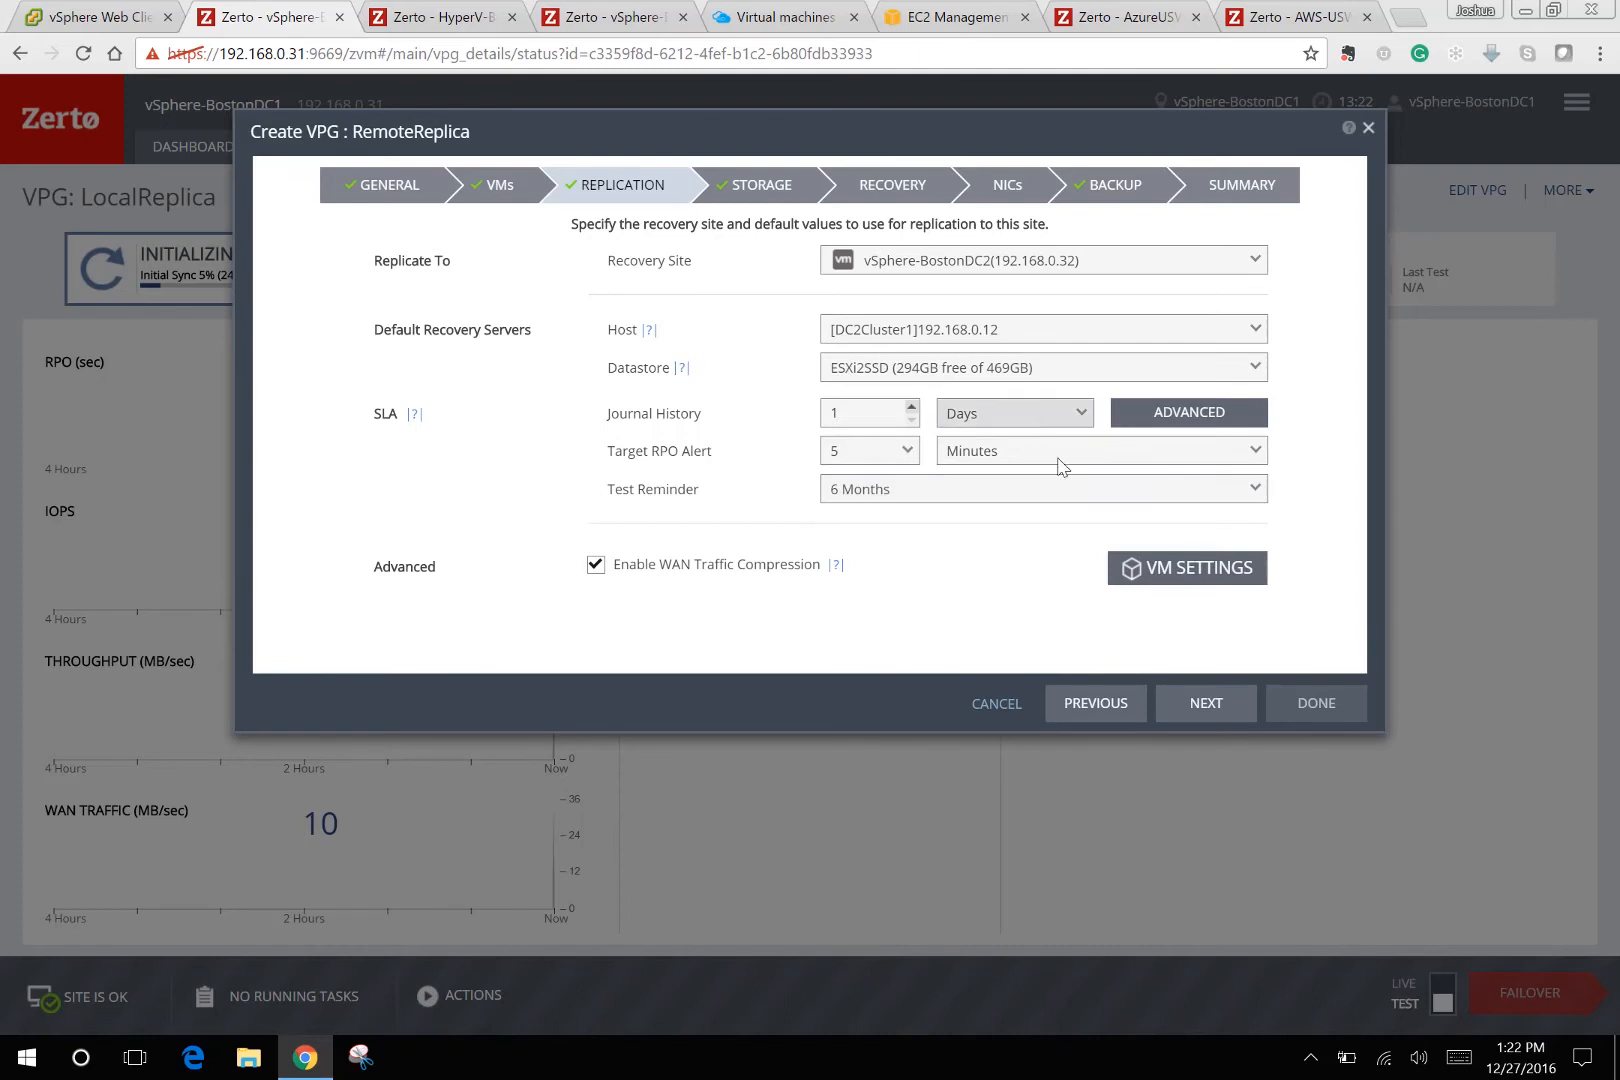
Measure journal history in hours (1 hour) and advance to the Recovery step.
click(948, 428)
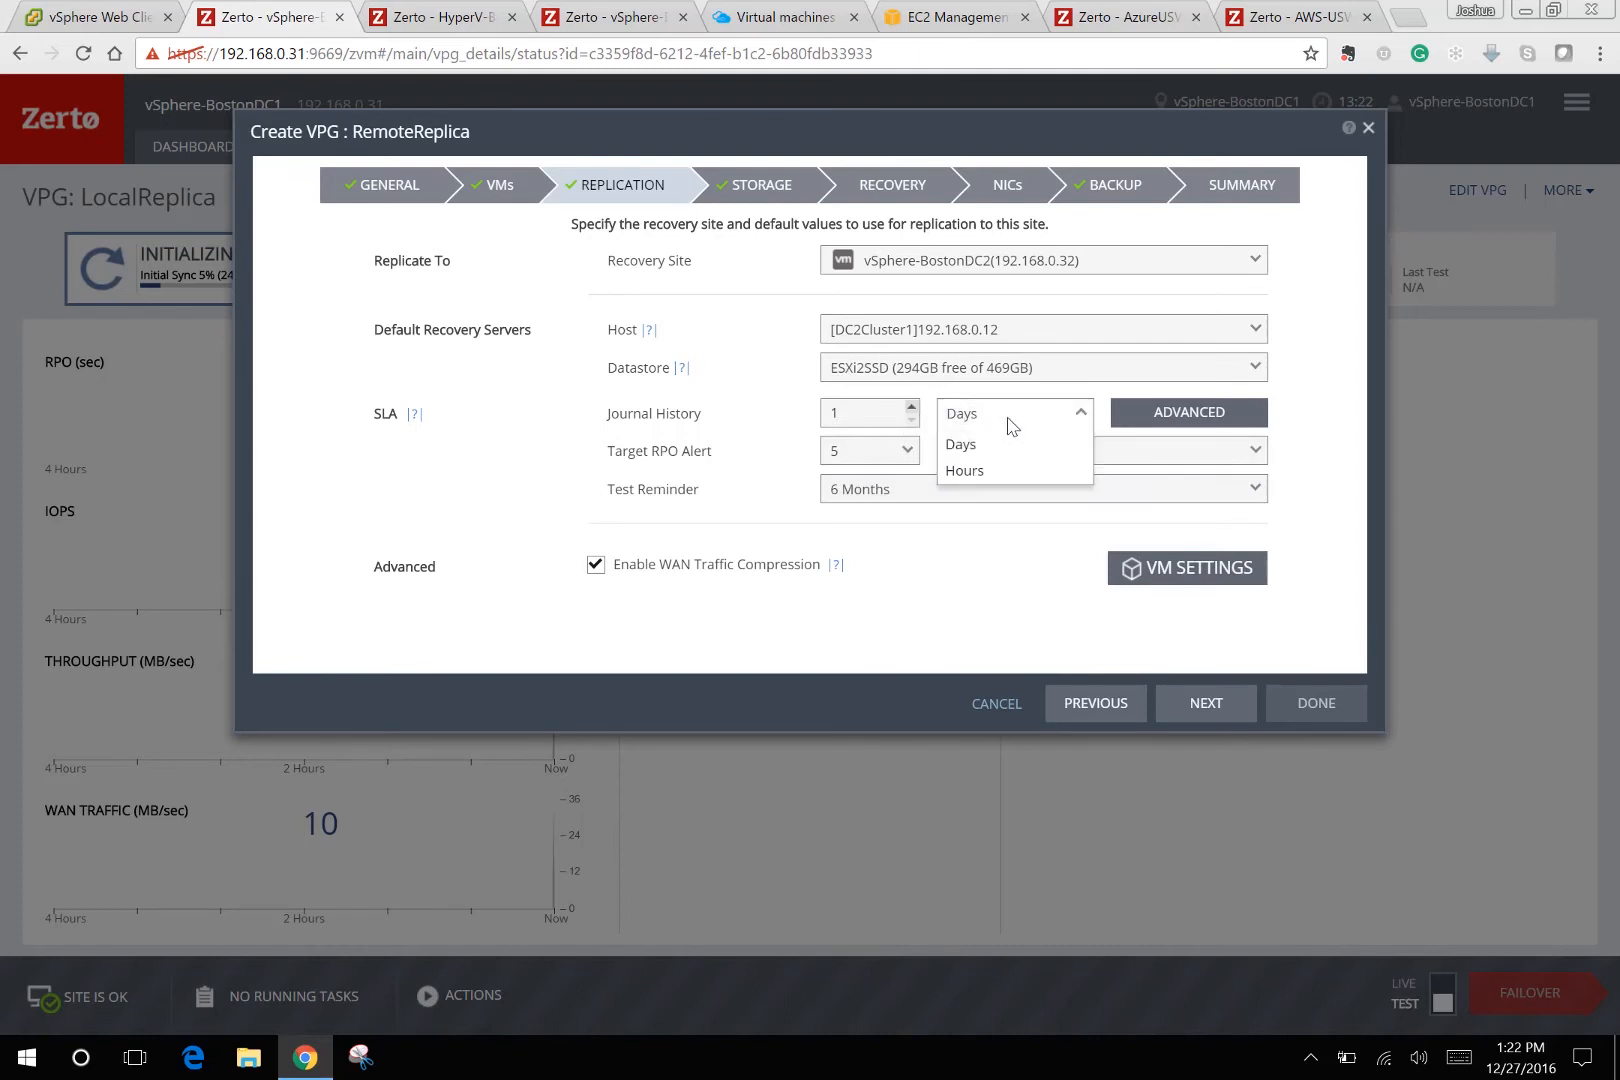
click(958, 467)
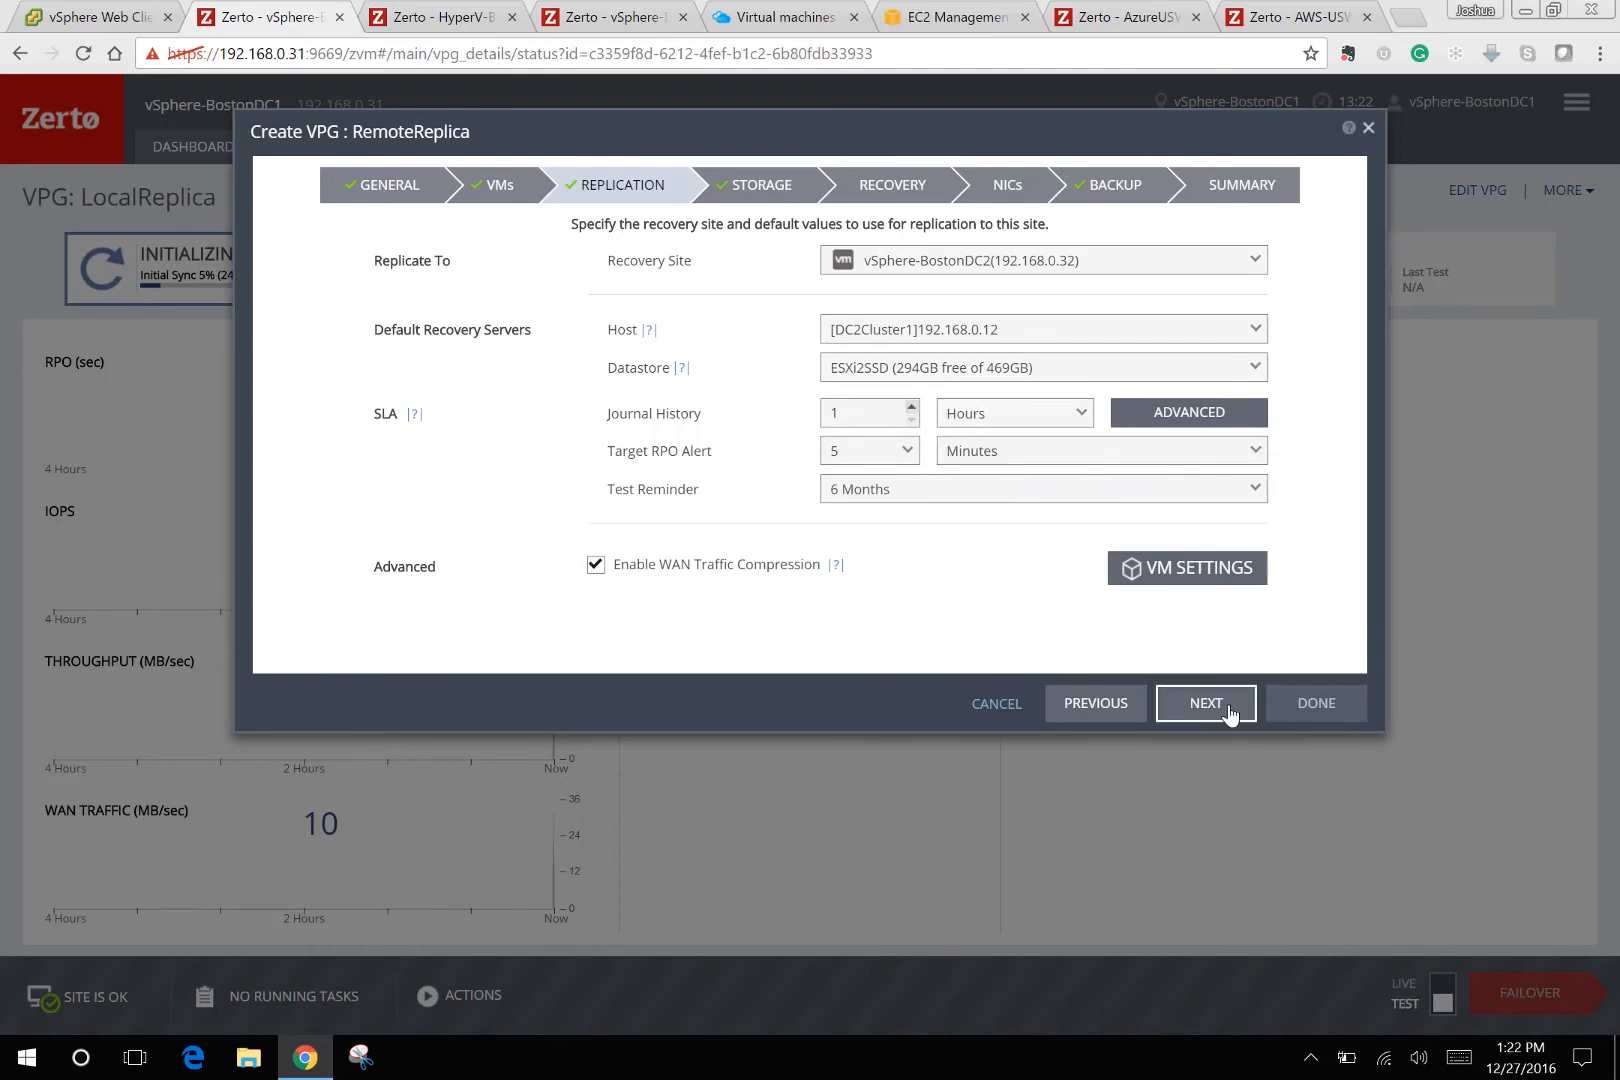
click(1230, 708)
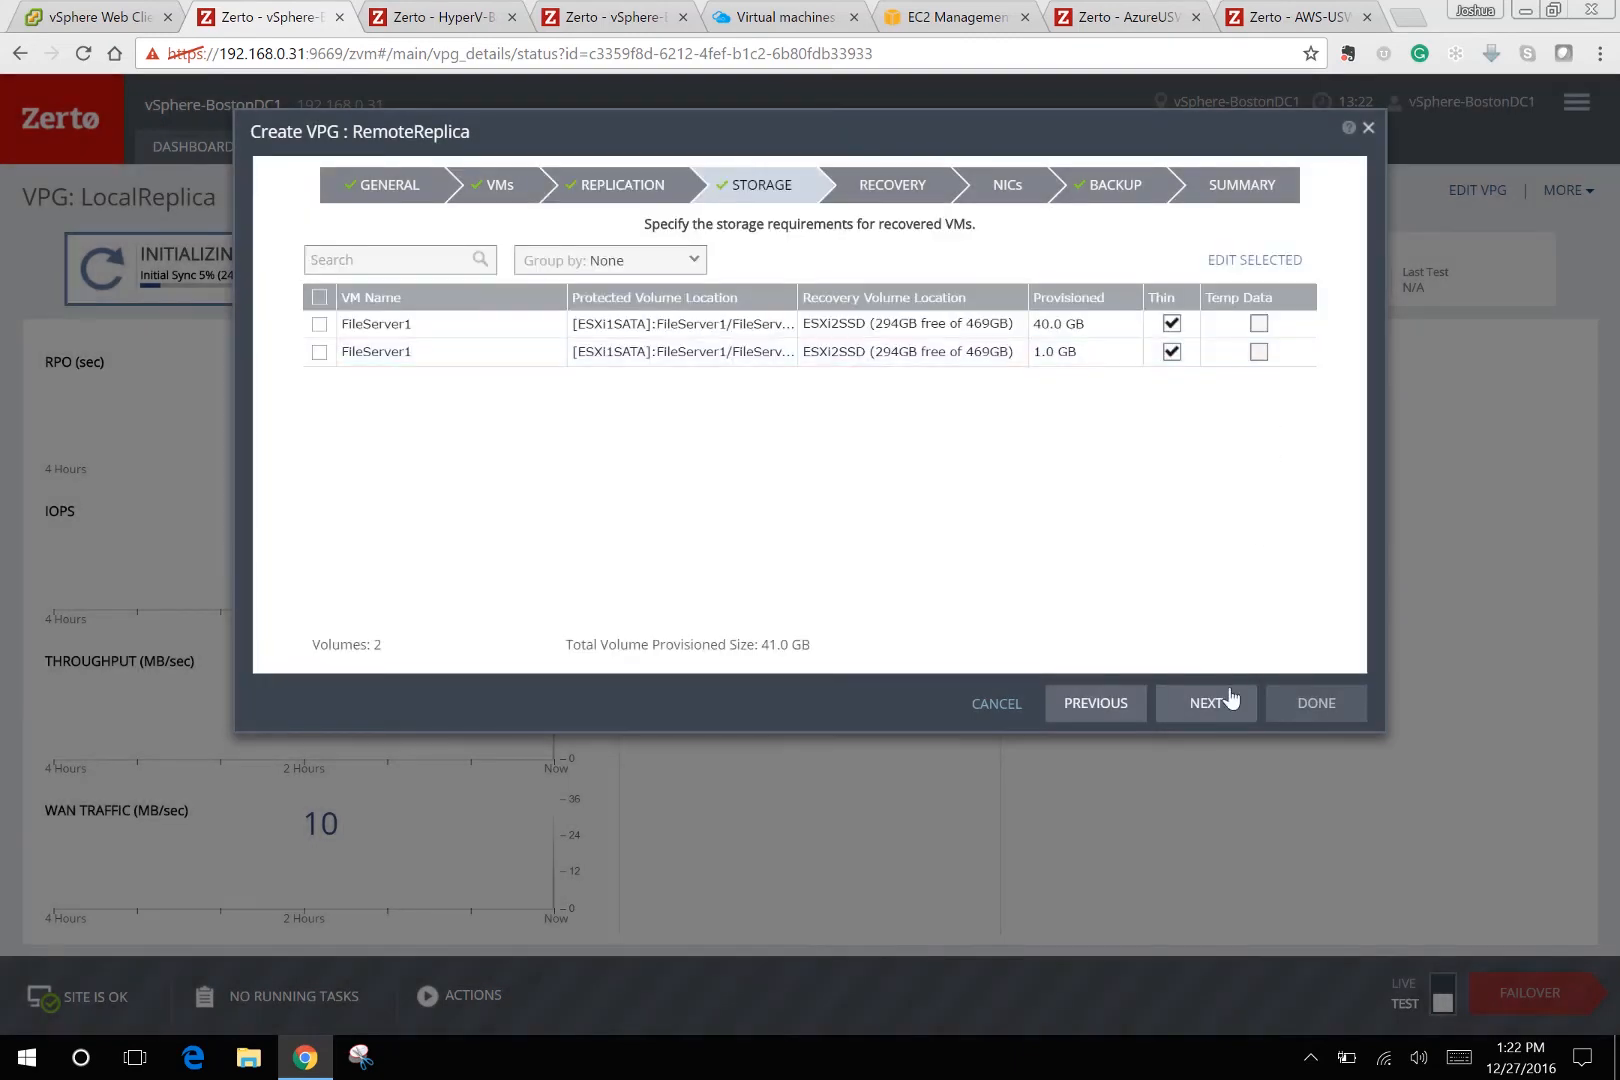
click(1230, 700)
Use VM Network for failover, Isolated Bubble Port Group for tests, and folder DemoCustomer1.
click(1038, 265)
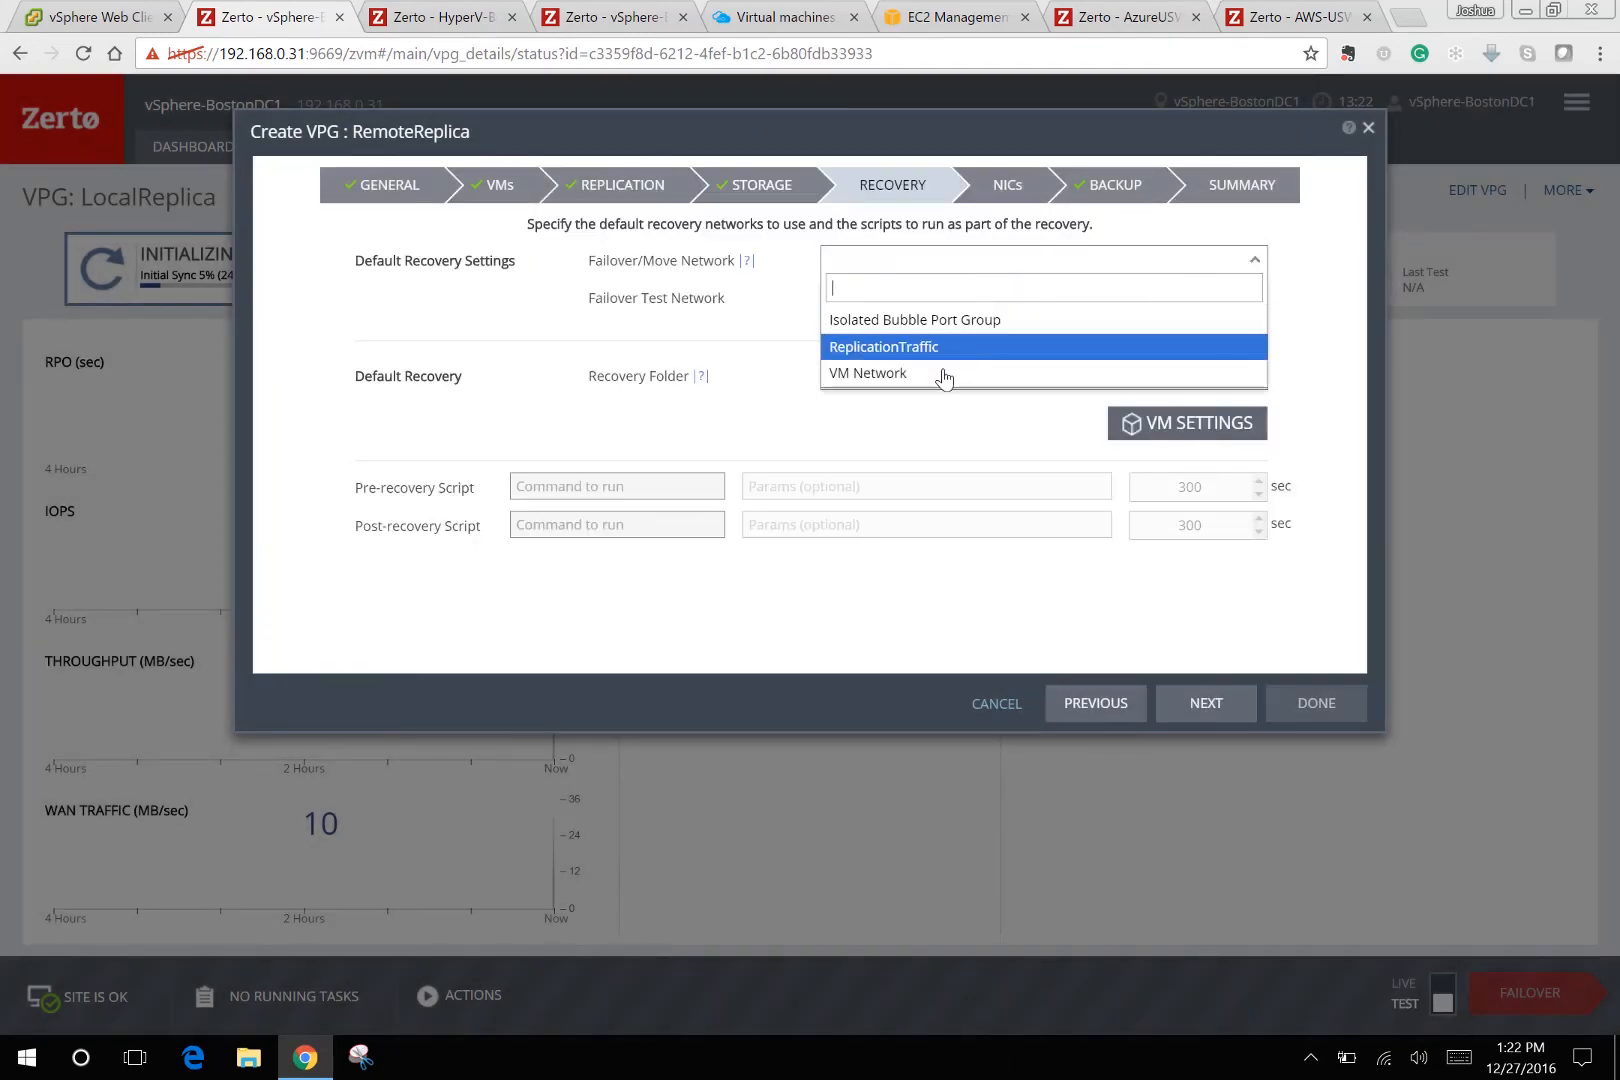
click(945, 374)
click(944, 300)
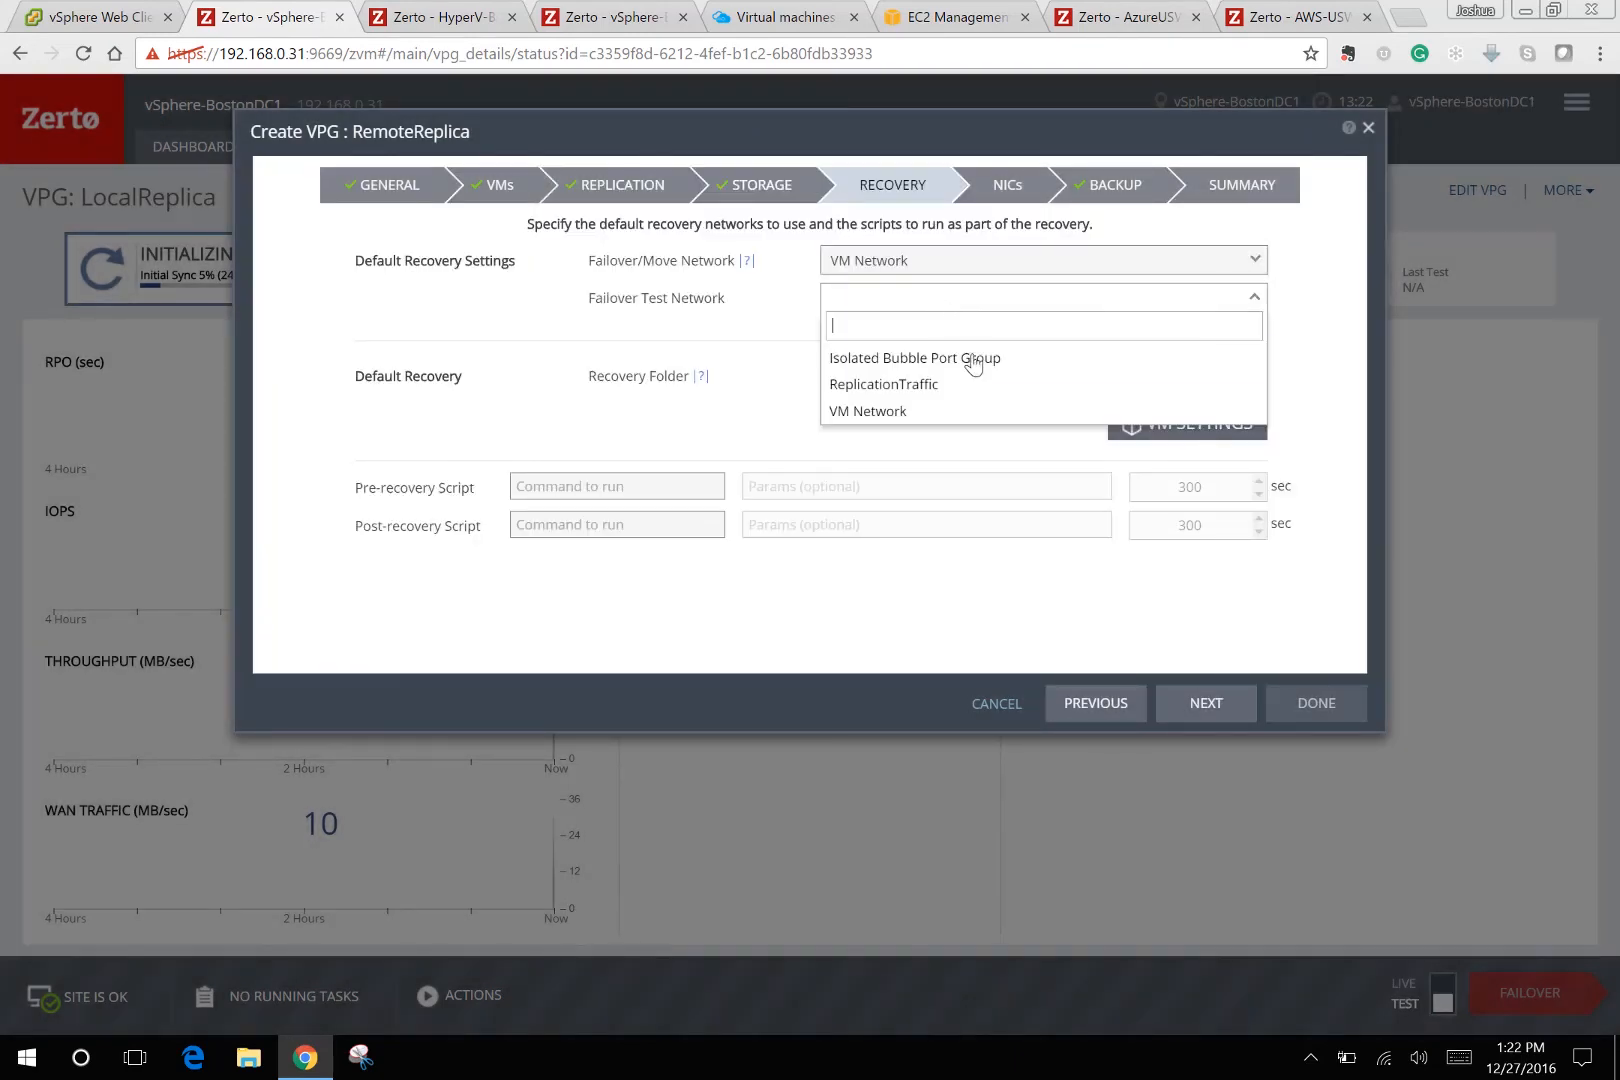
click(971, 359)
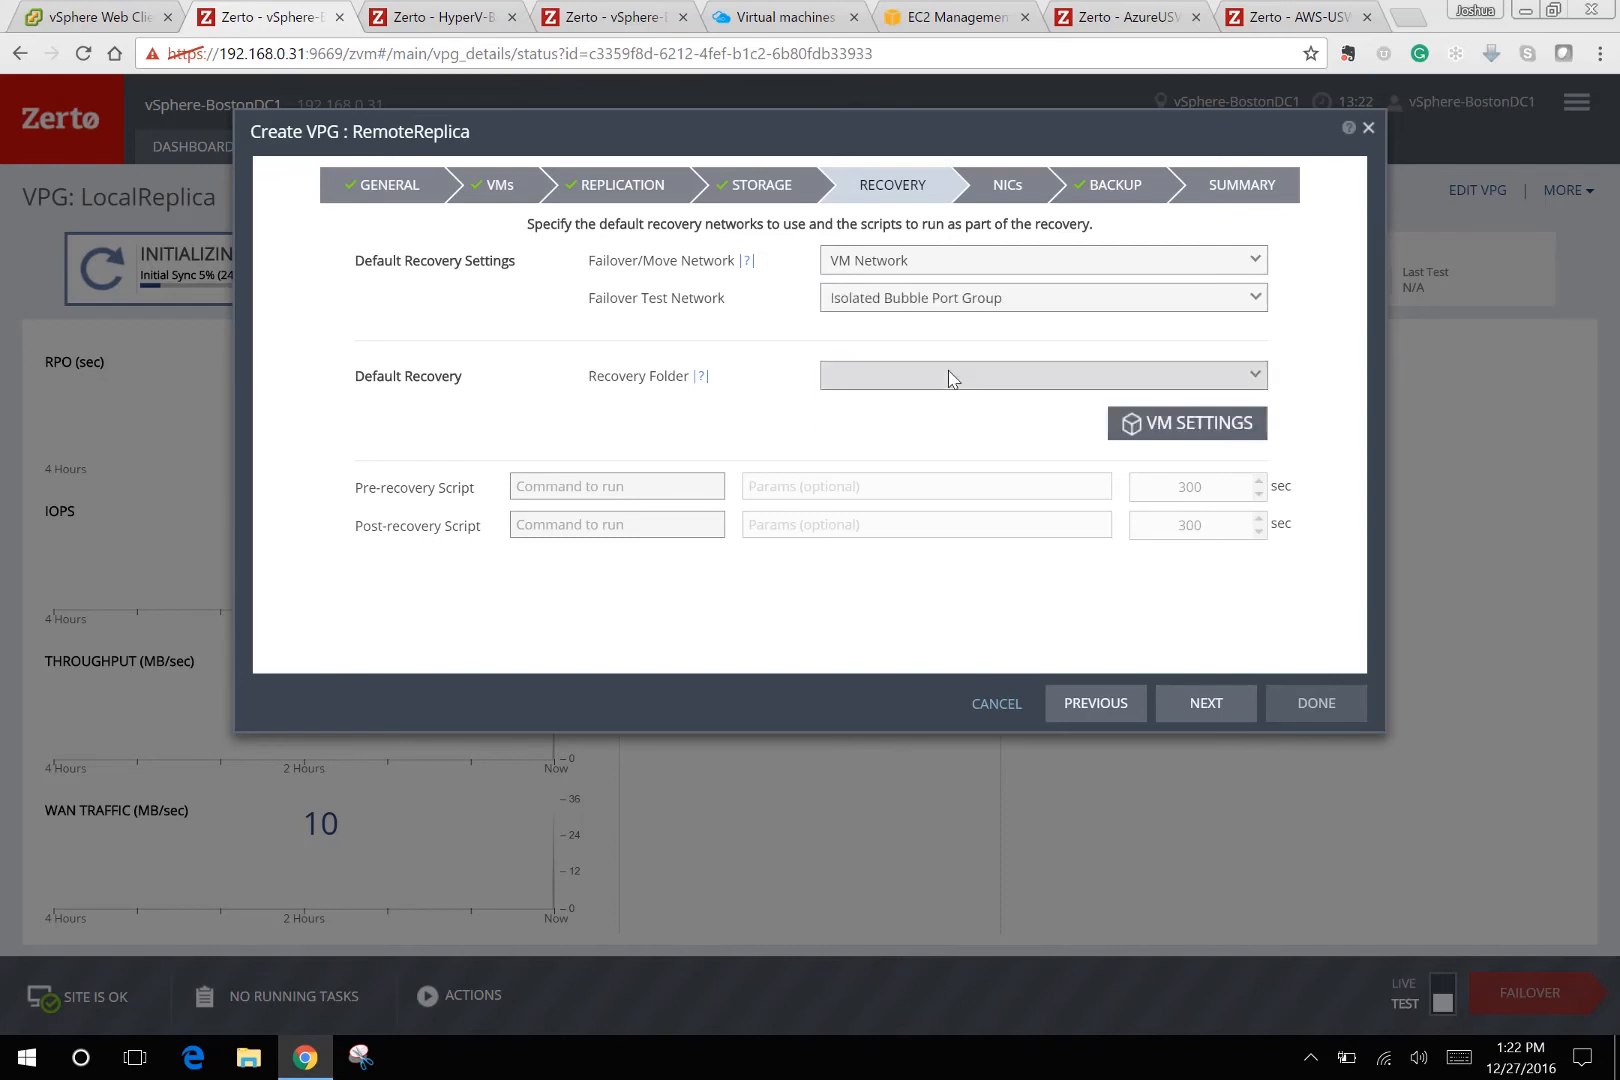
click(949, 377)
click(930, 437)
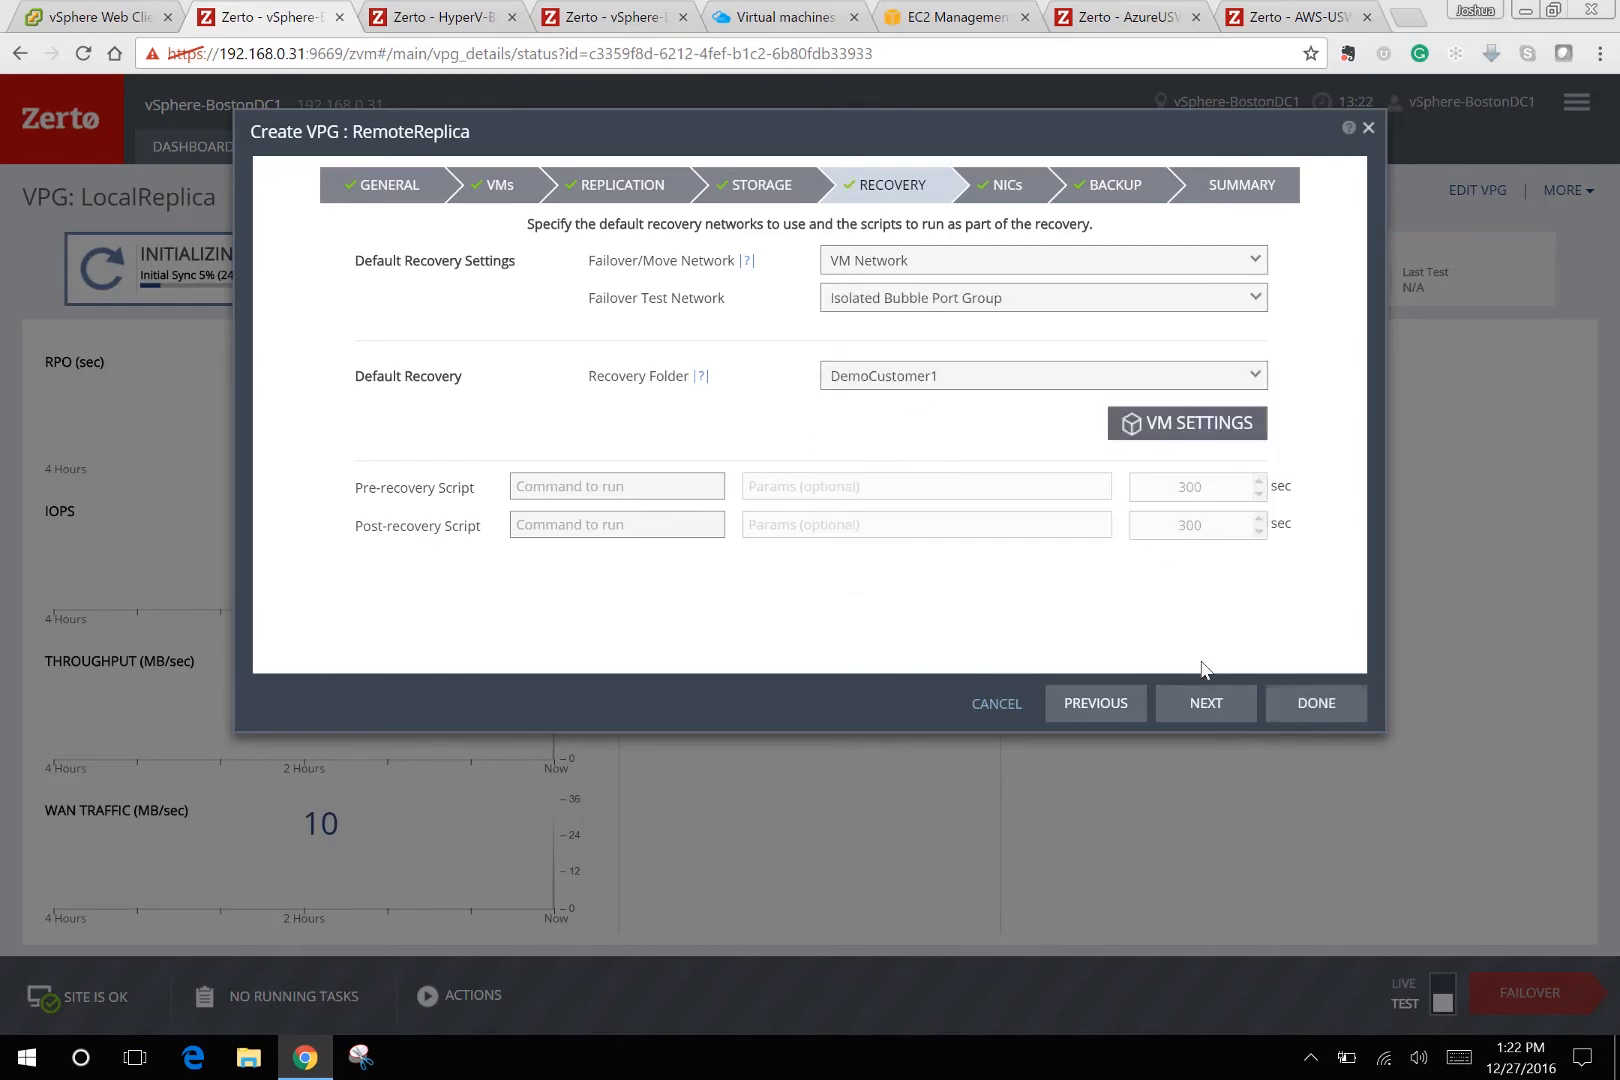
click(1214, 705)
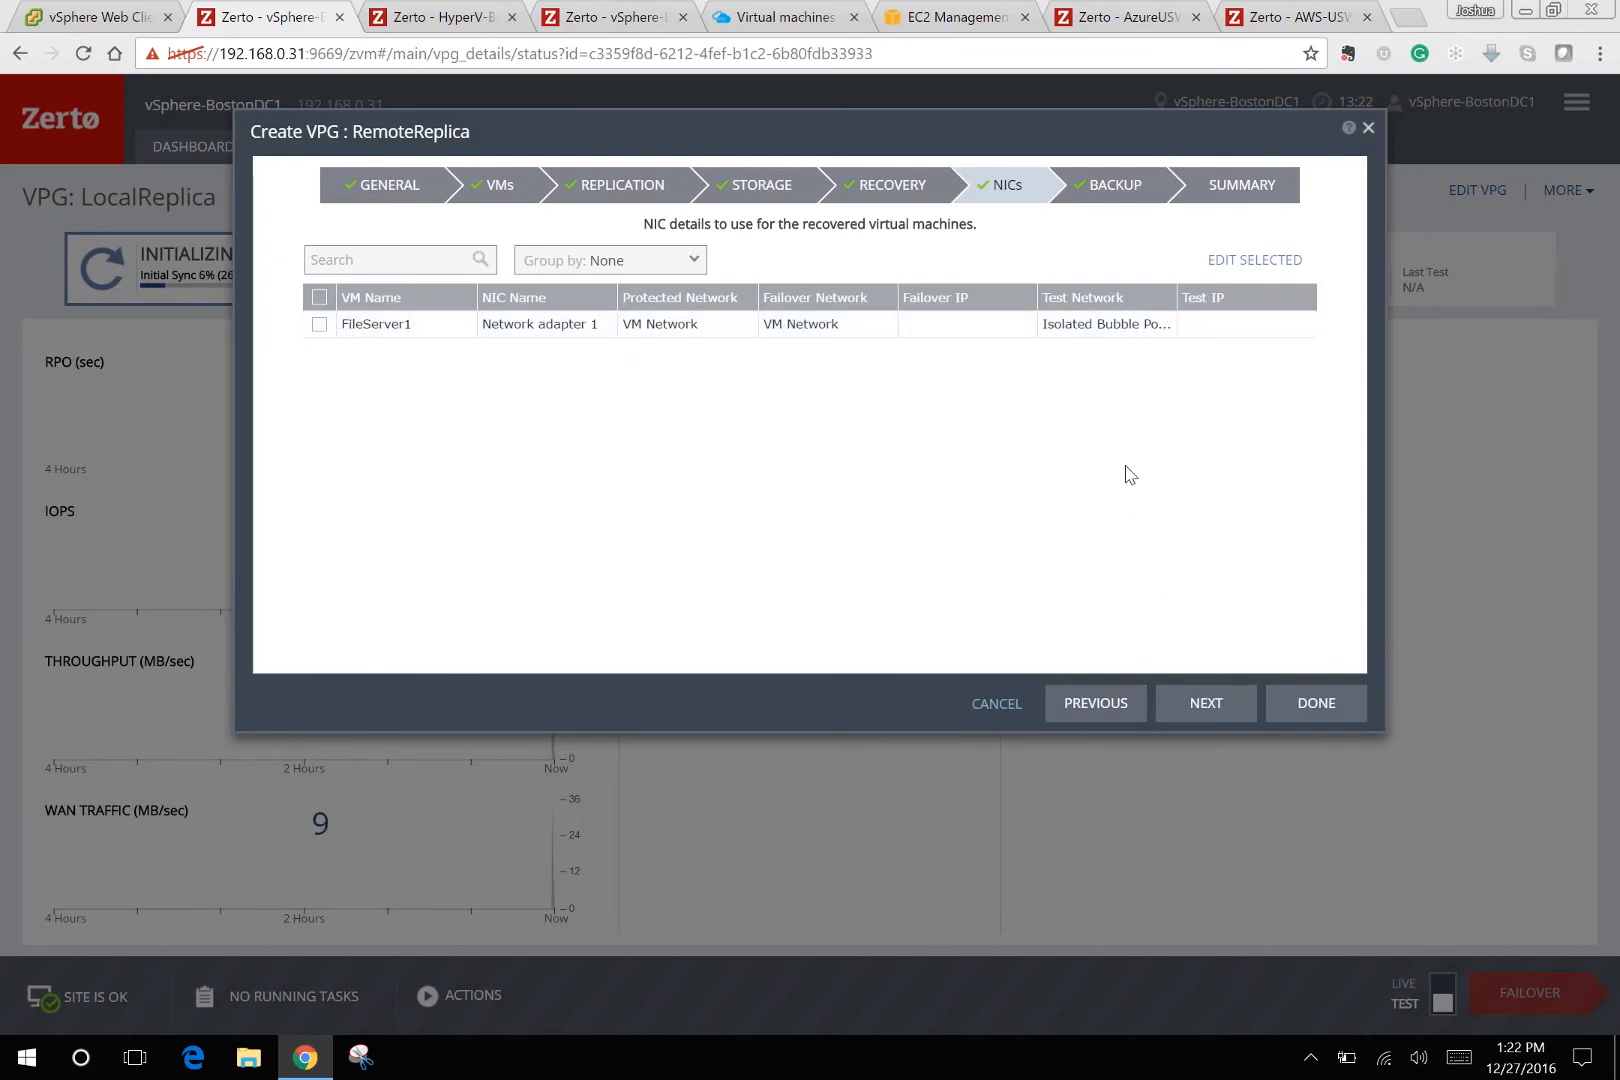
Finish the Create VPG wizard so RemoteReplica is created alongside LocalReplica.
click(1326, 708)
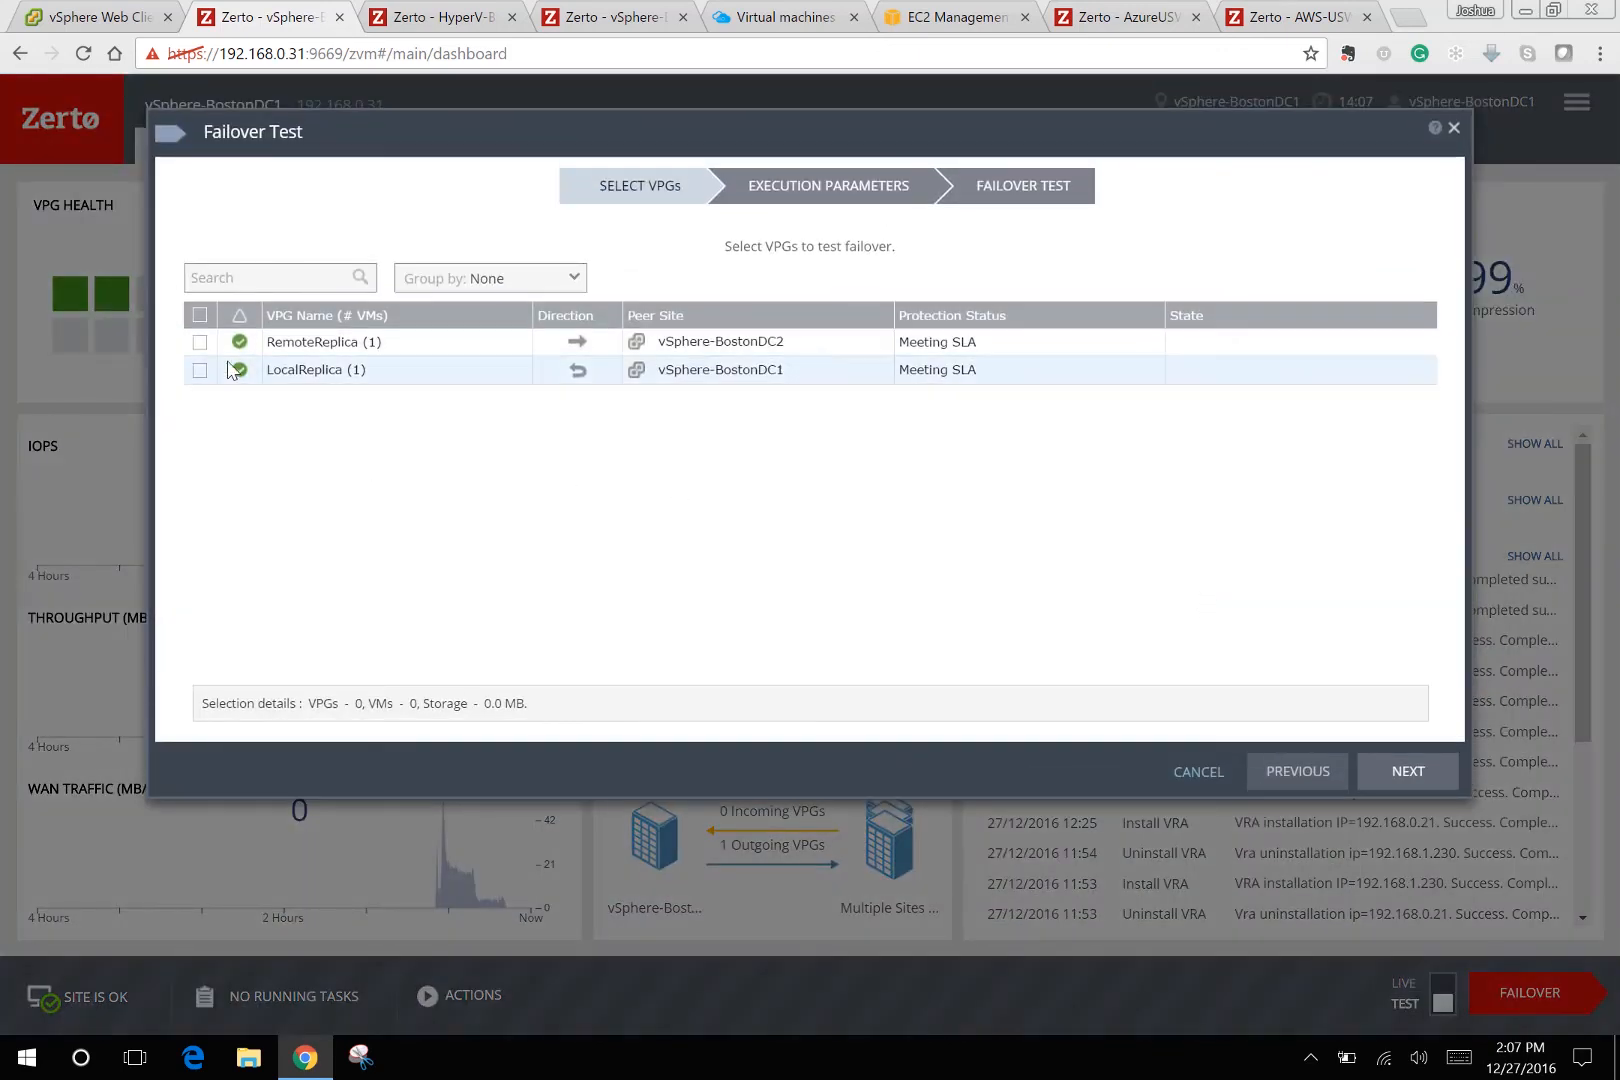
Test-fail over RemoteReplica using the latest checkpoint, 27/12/2016 14:07:44.
click(200, 343)
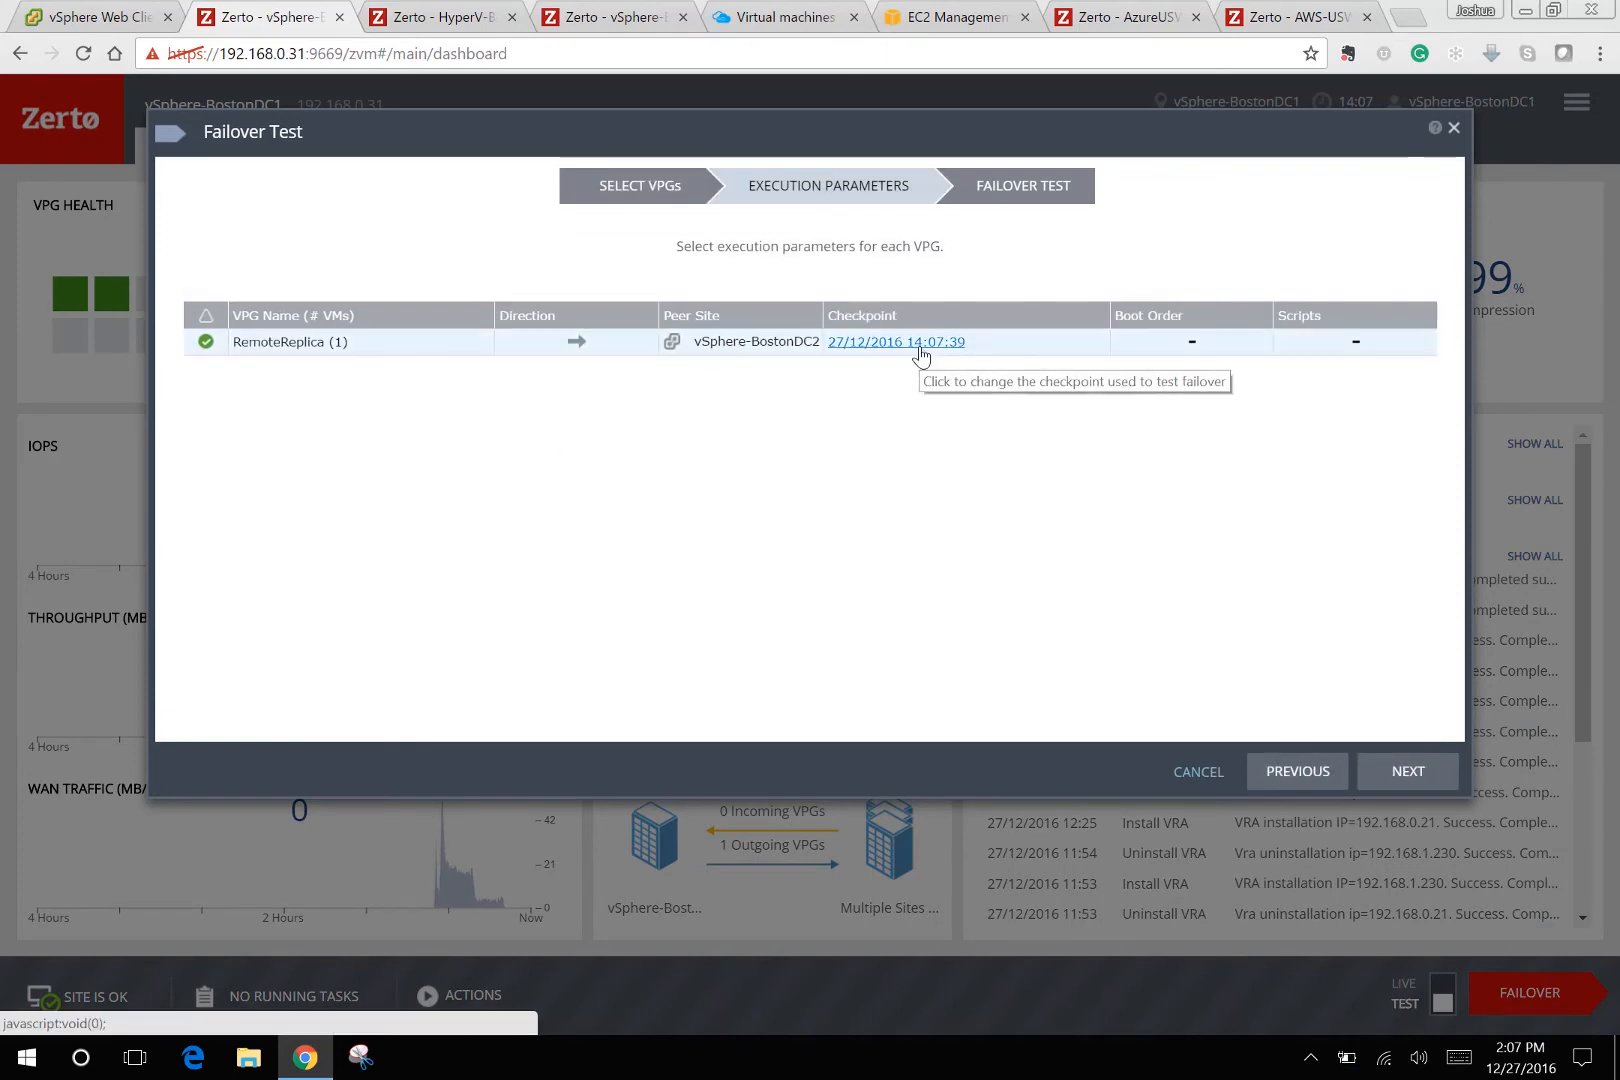
click(919, 345)
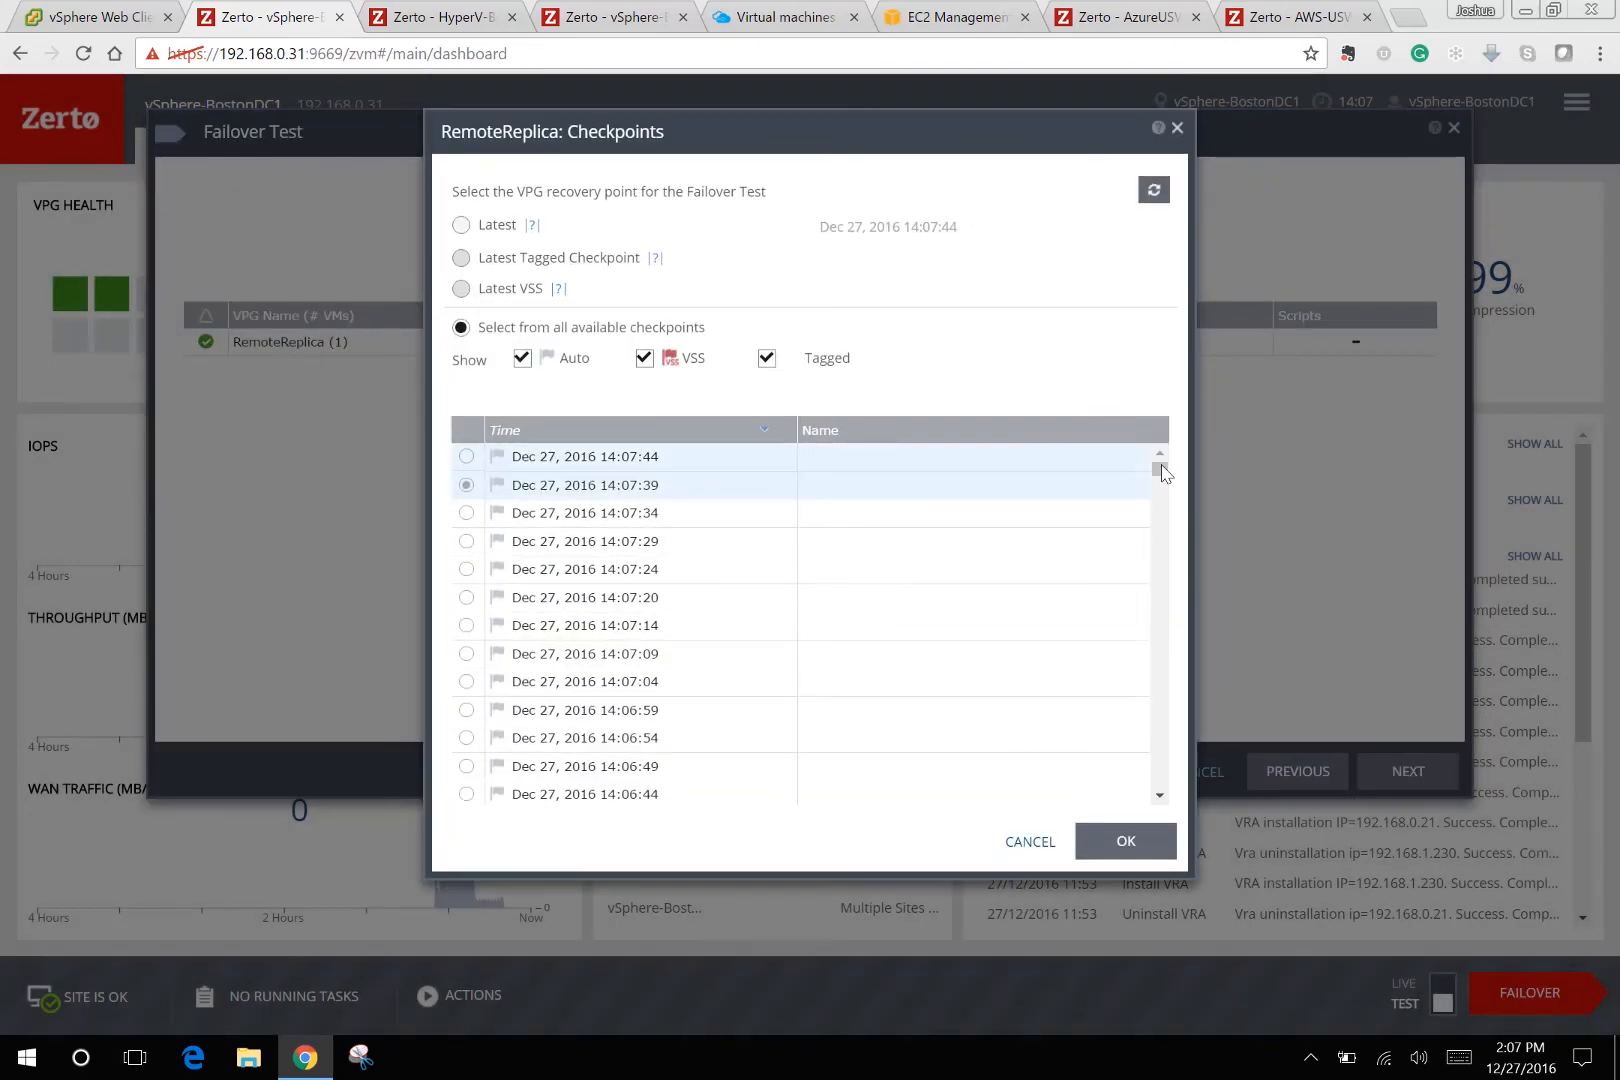
mouse_move(1165, 498)
mouse_down()
mouse_move(1166, 596)
mouse_move(1179, 513)
mouse_move(1161, 466)
mouse_up()
click(468, 458)
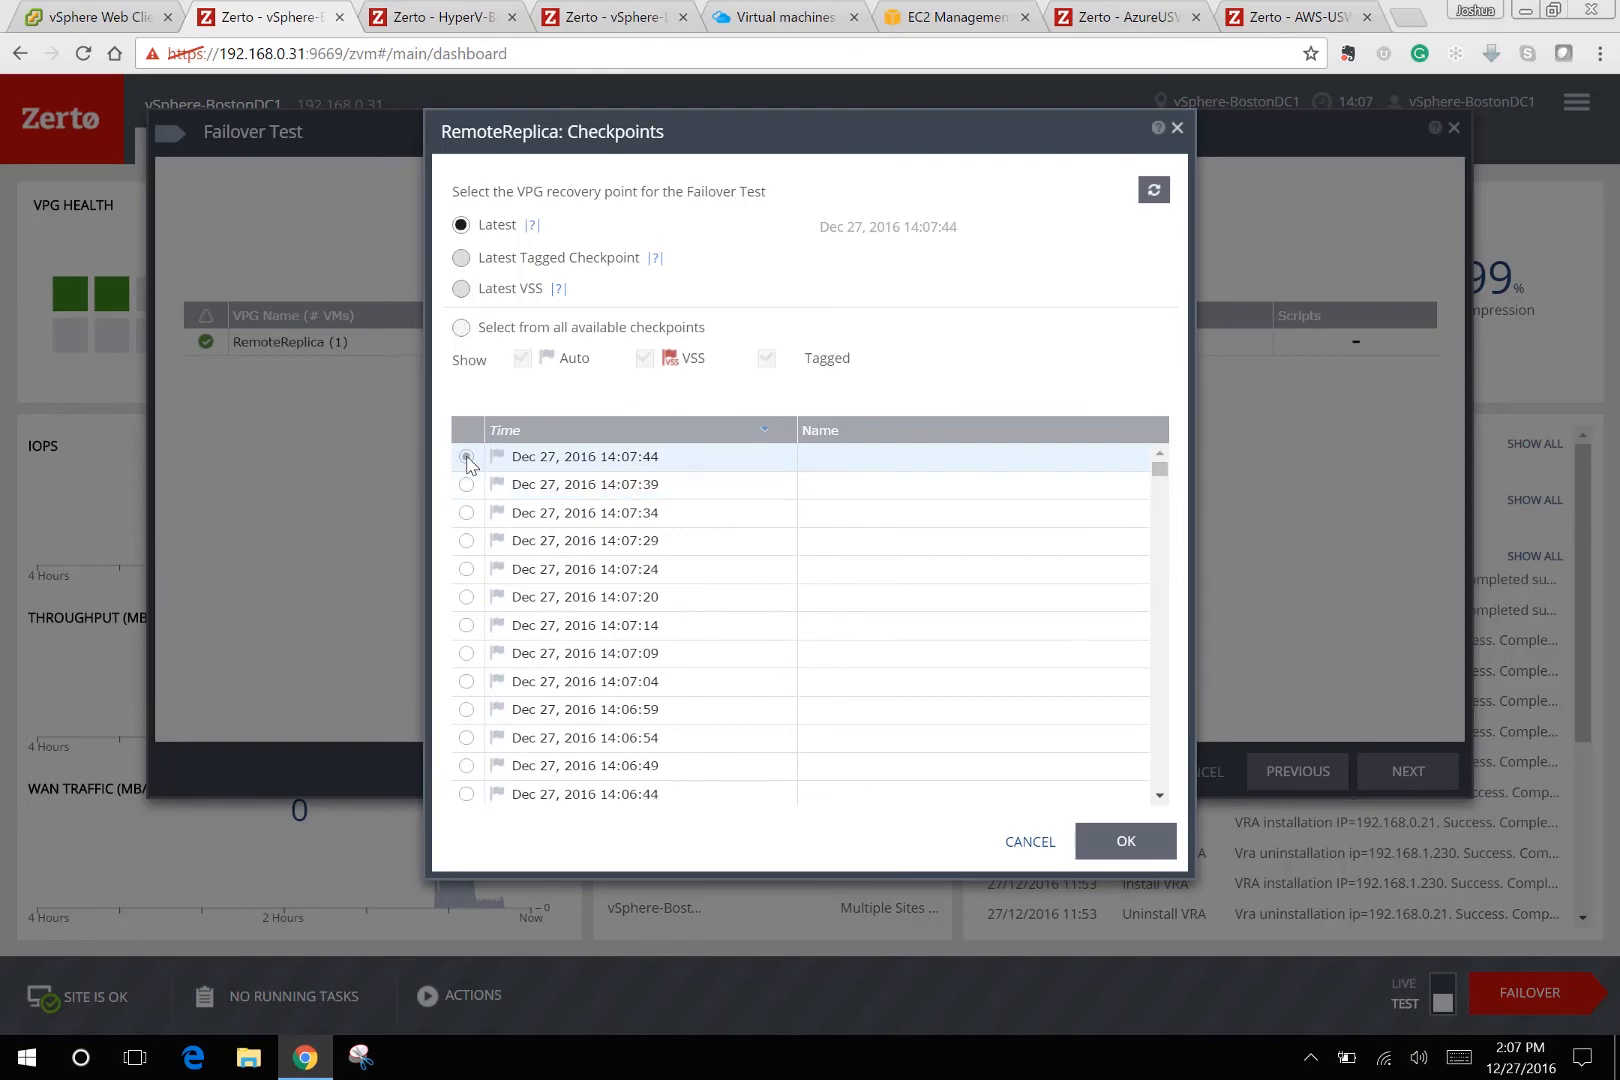
click(1125, 841)
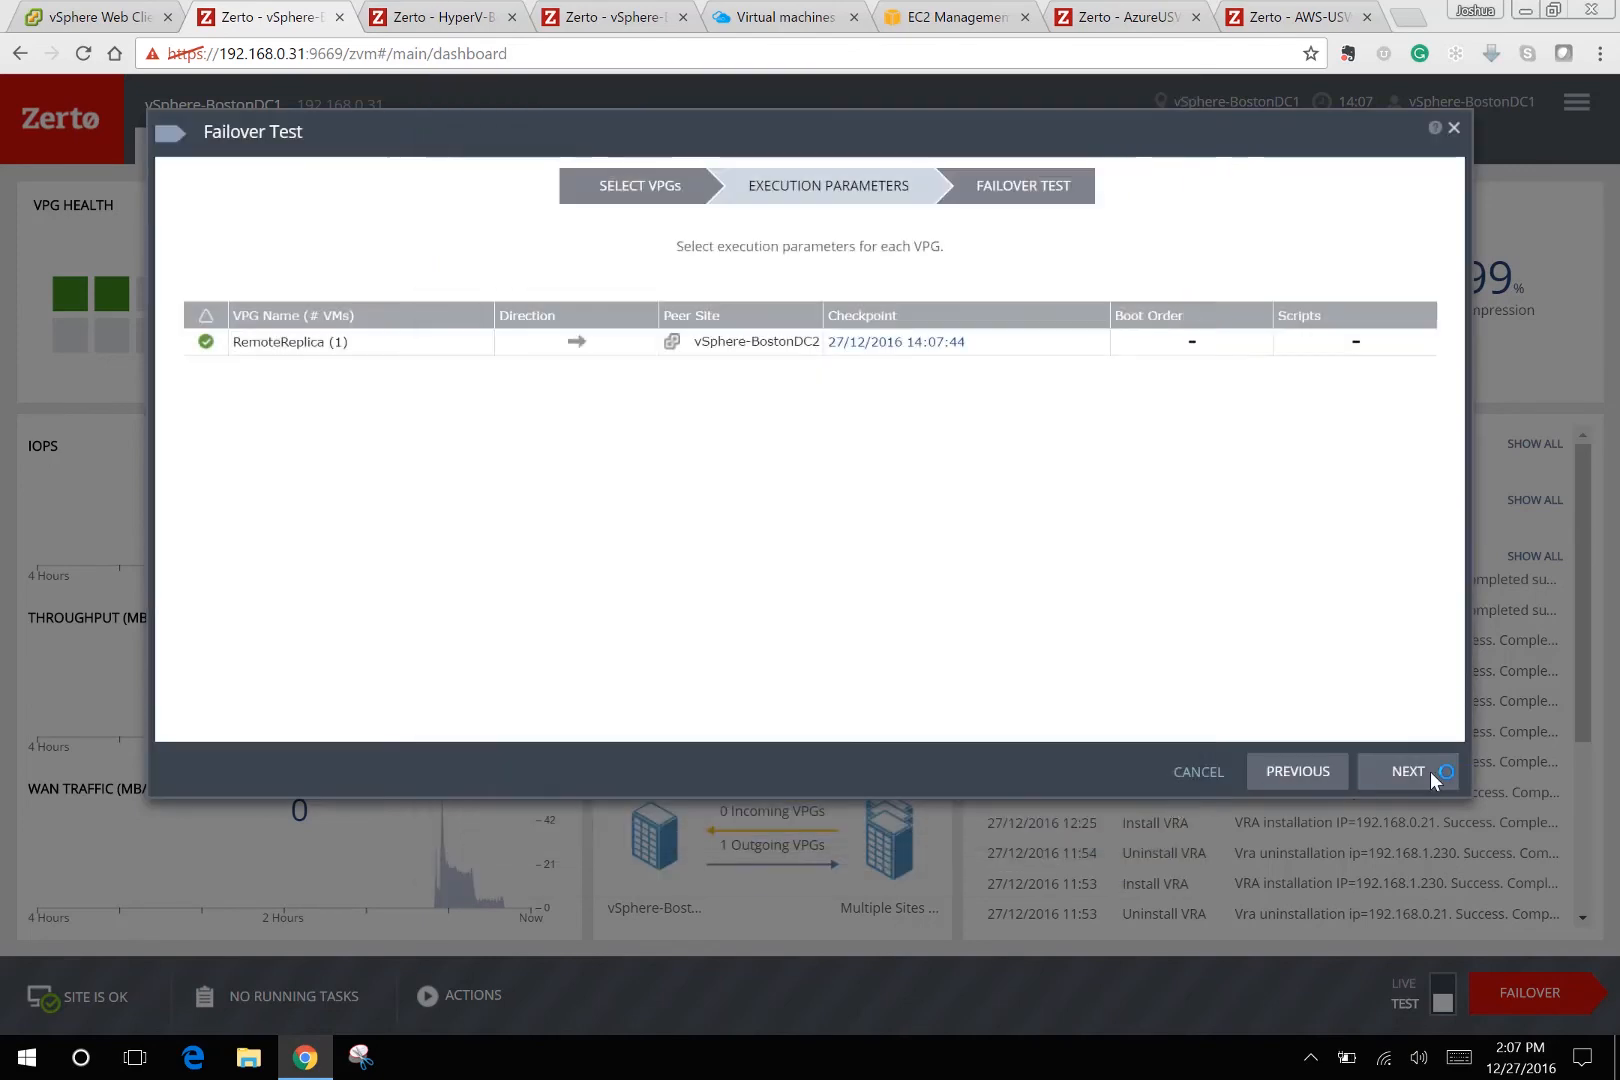
click(1412, 771)
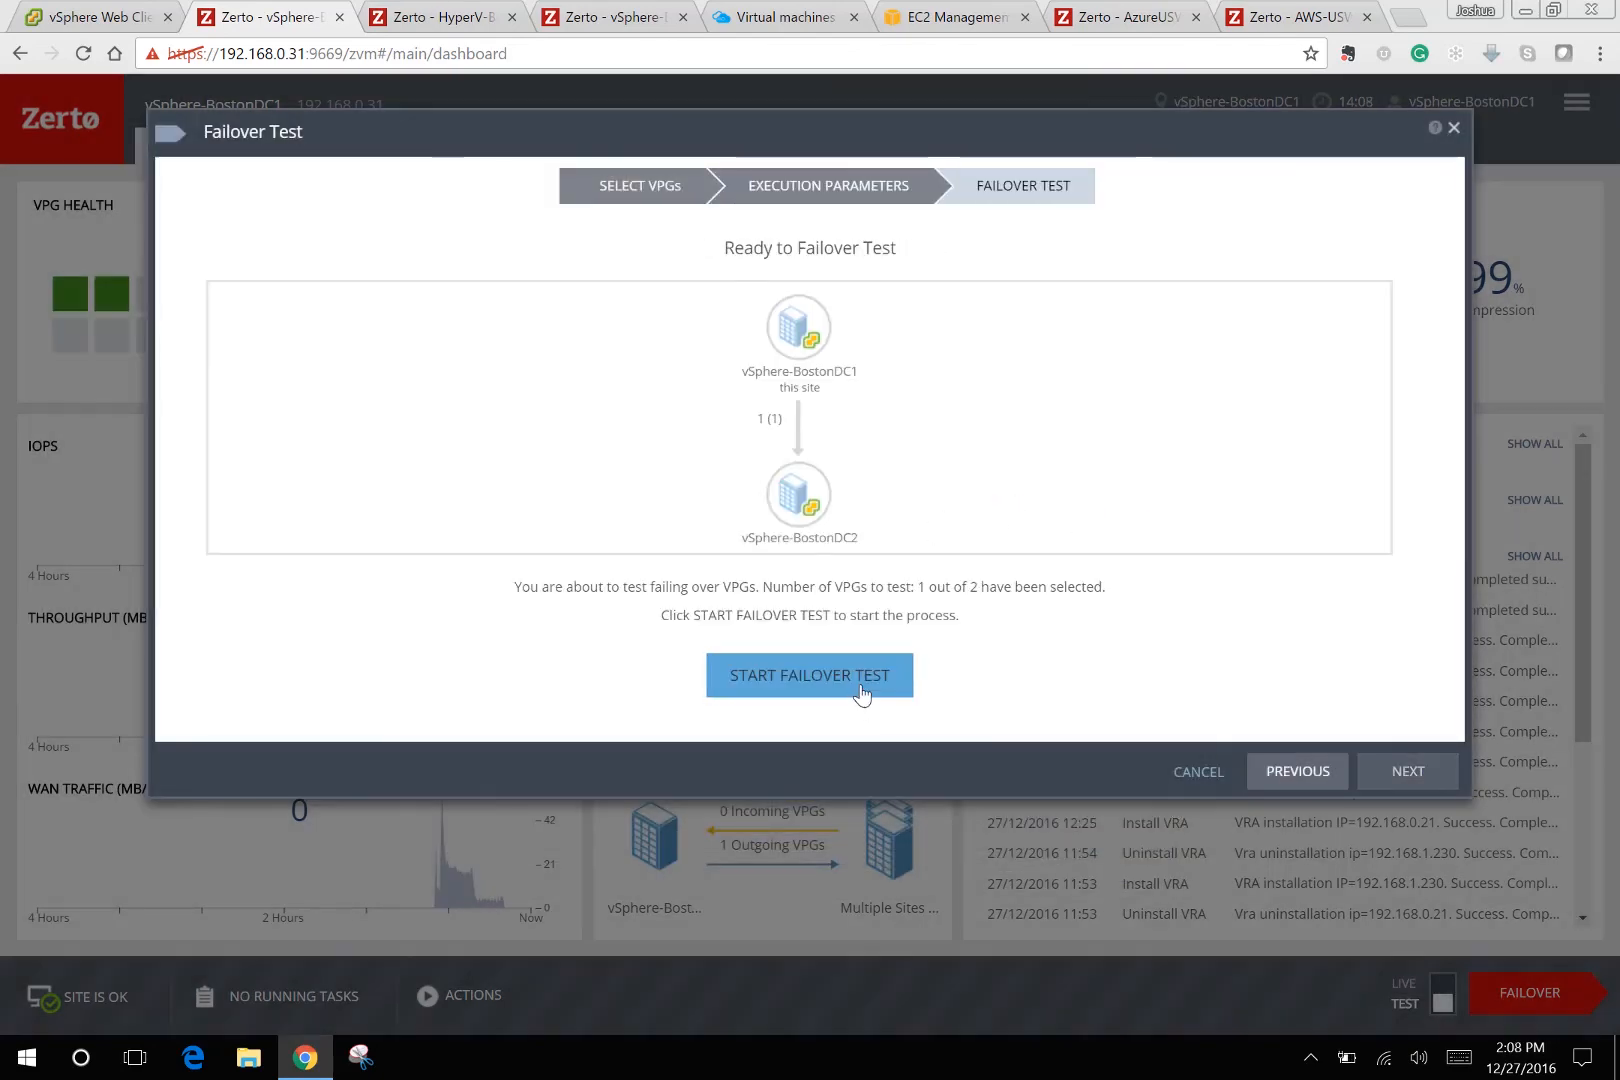
click(862, 690)
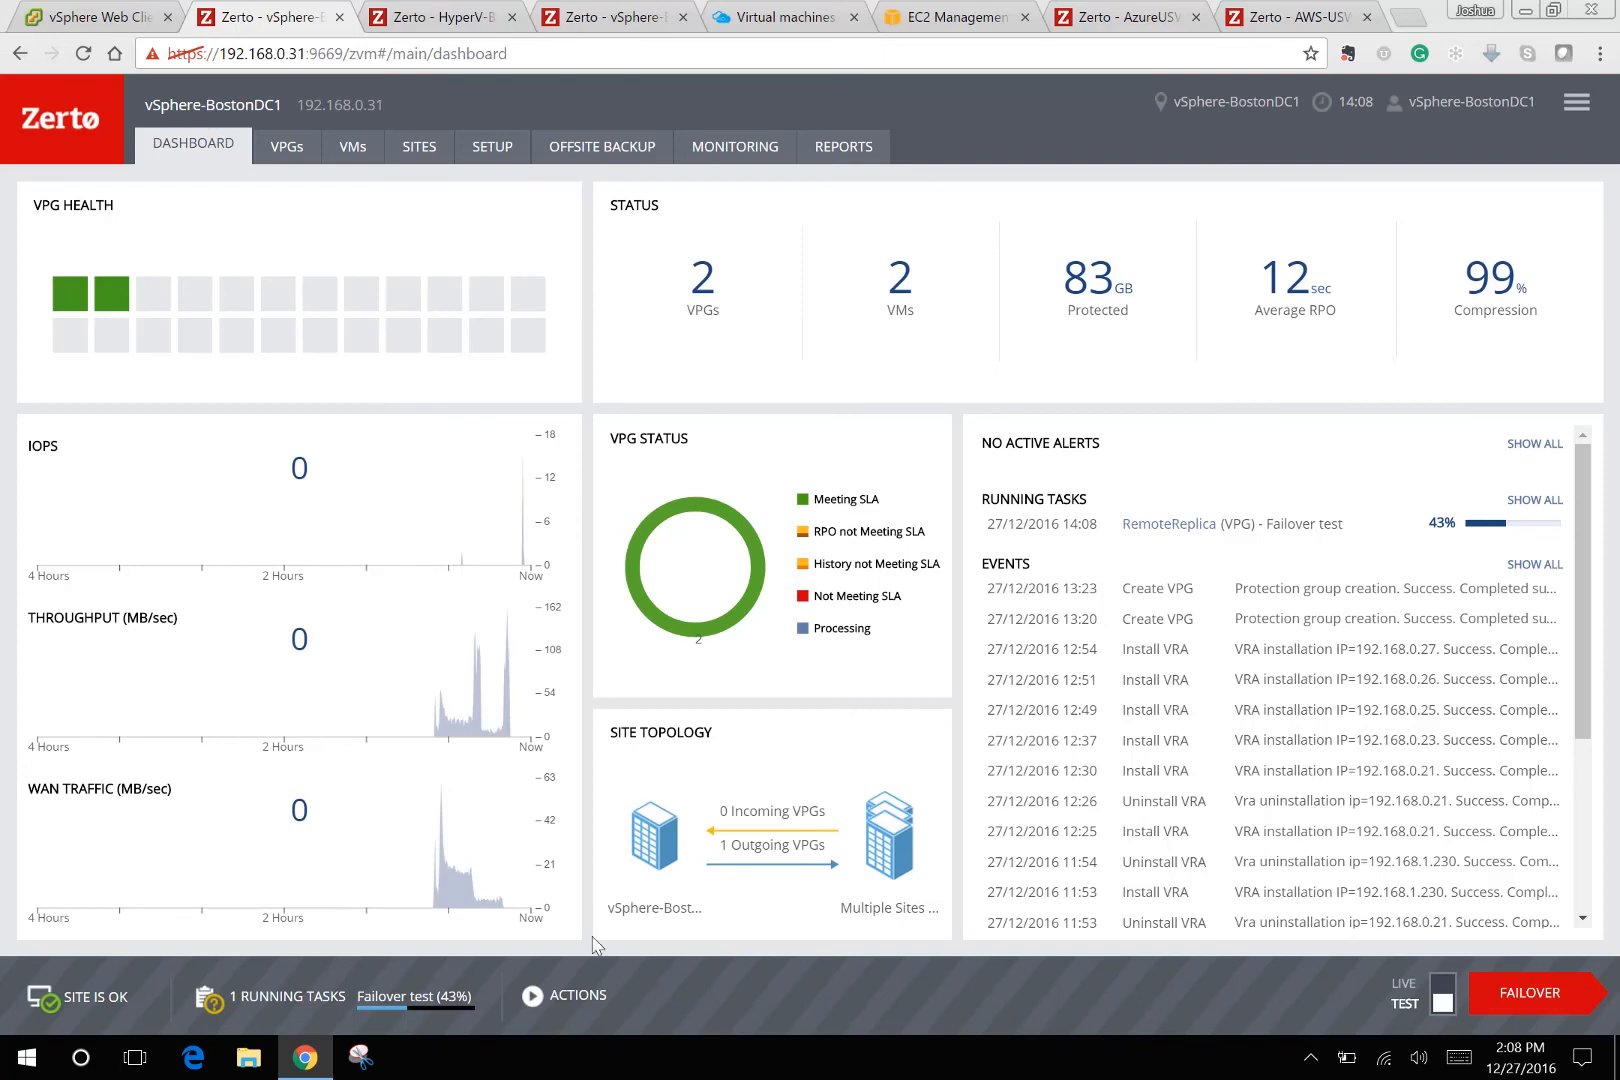
Bring up the site ACTIONS menu while the RemoteReplica failover test runs.
click(562, 1000)
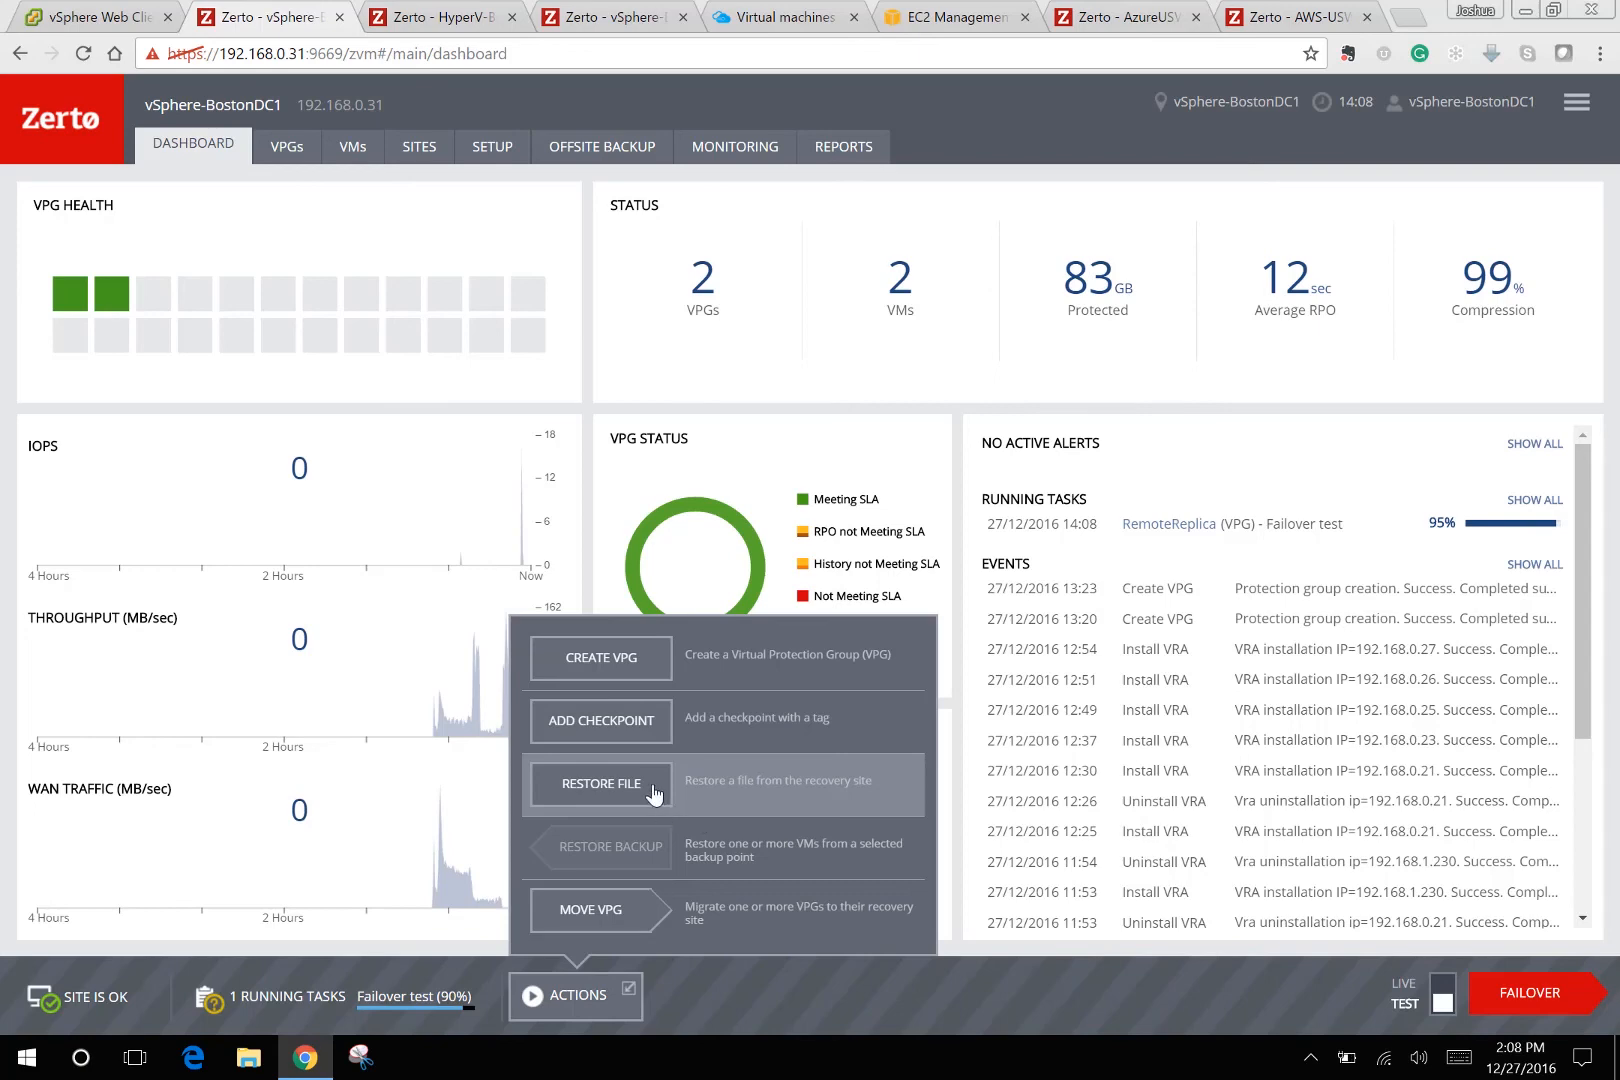
Start a file restore from FileServer1, mounting disk scsi:0:1 from the 13:58:46 checkpoint.
click(652, 793)
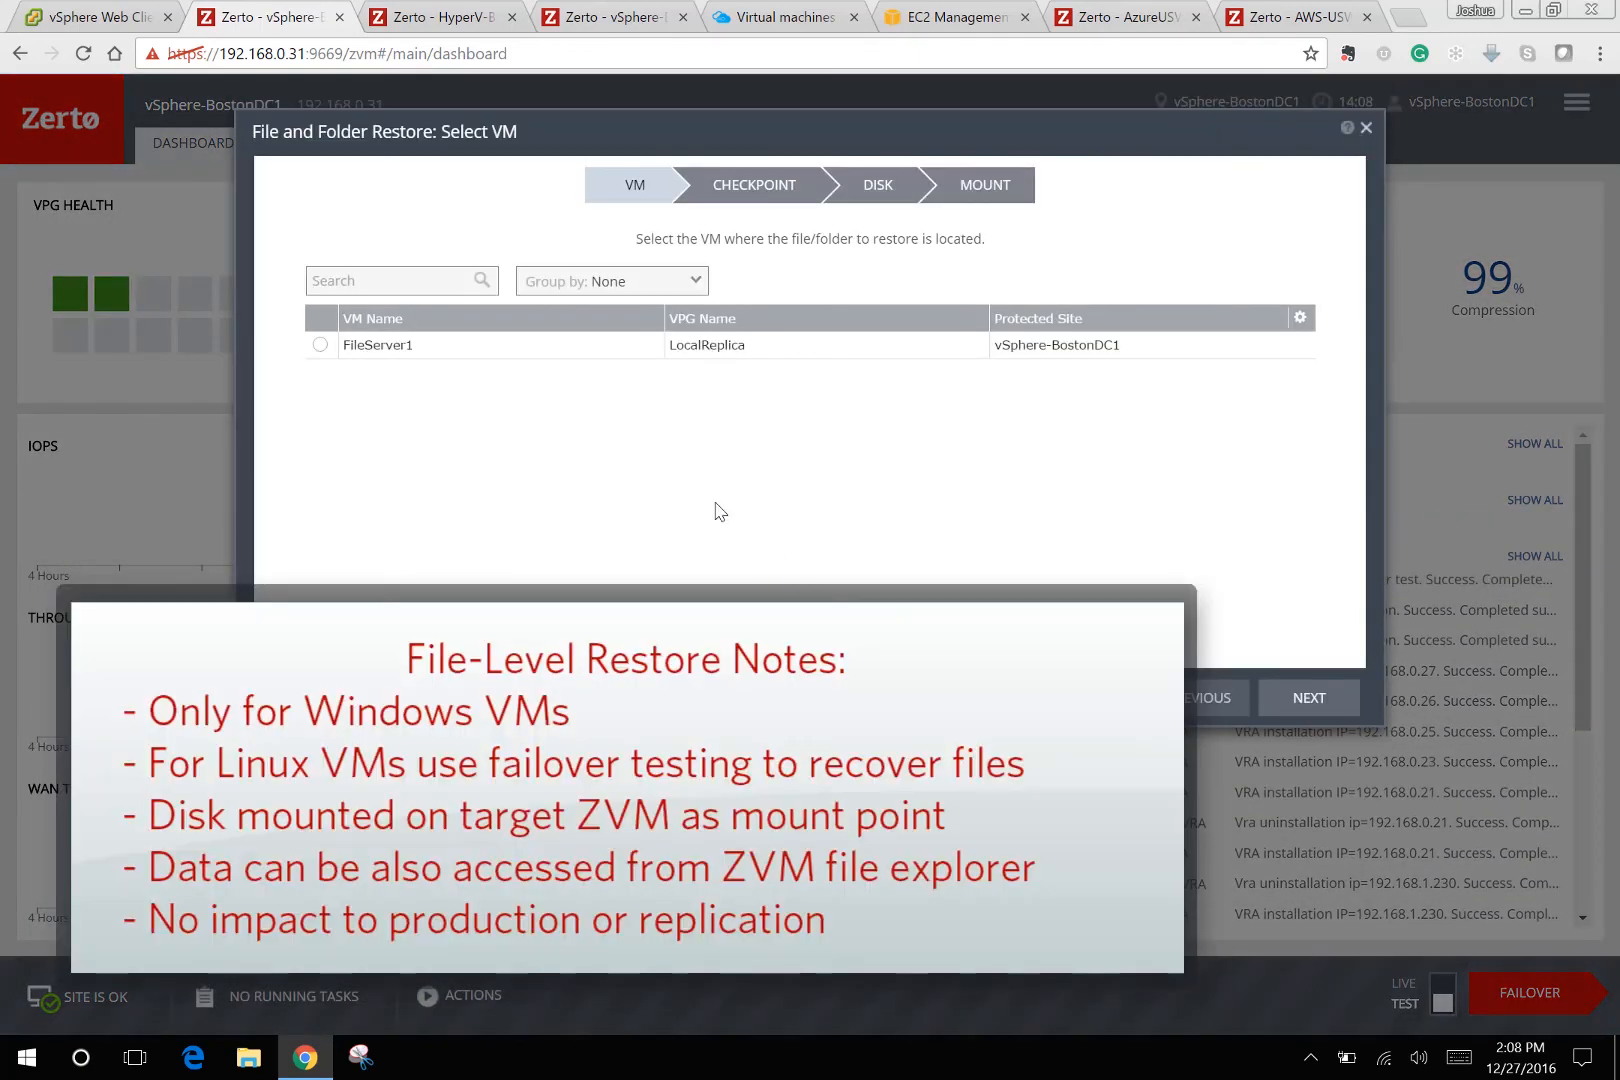
click(322, 345)
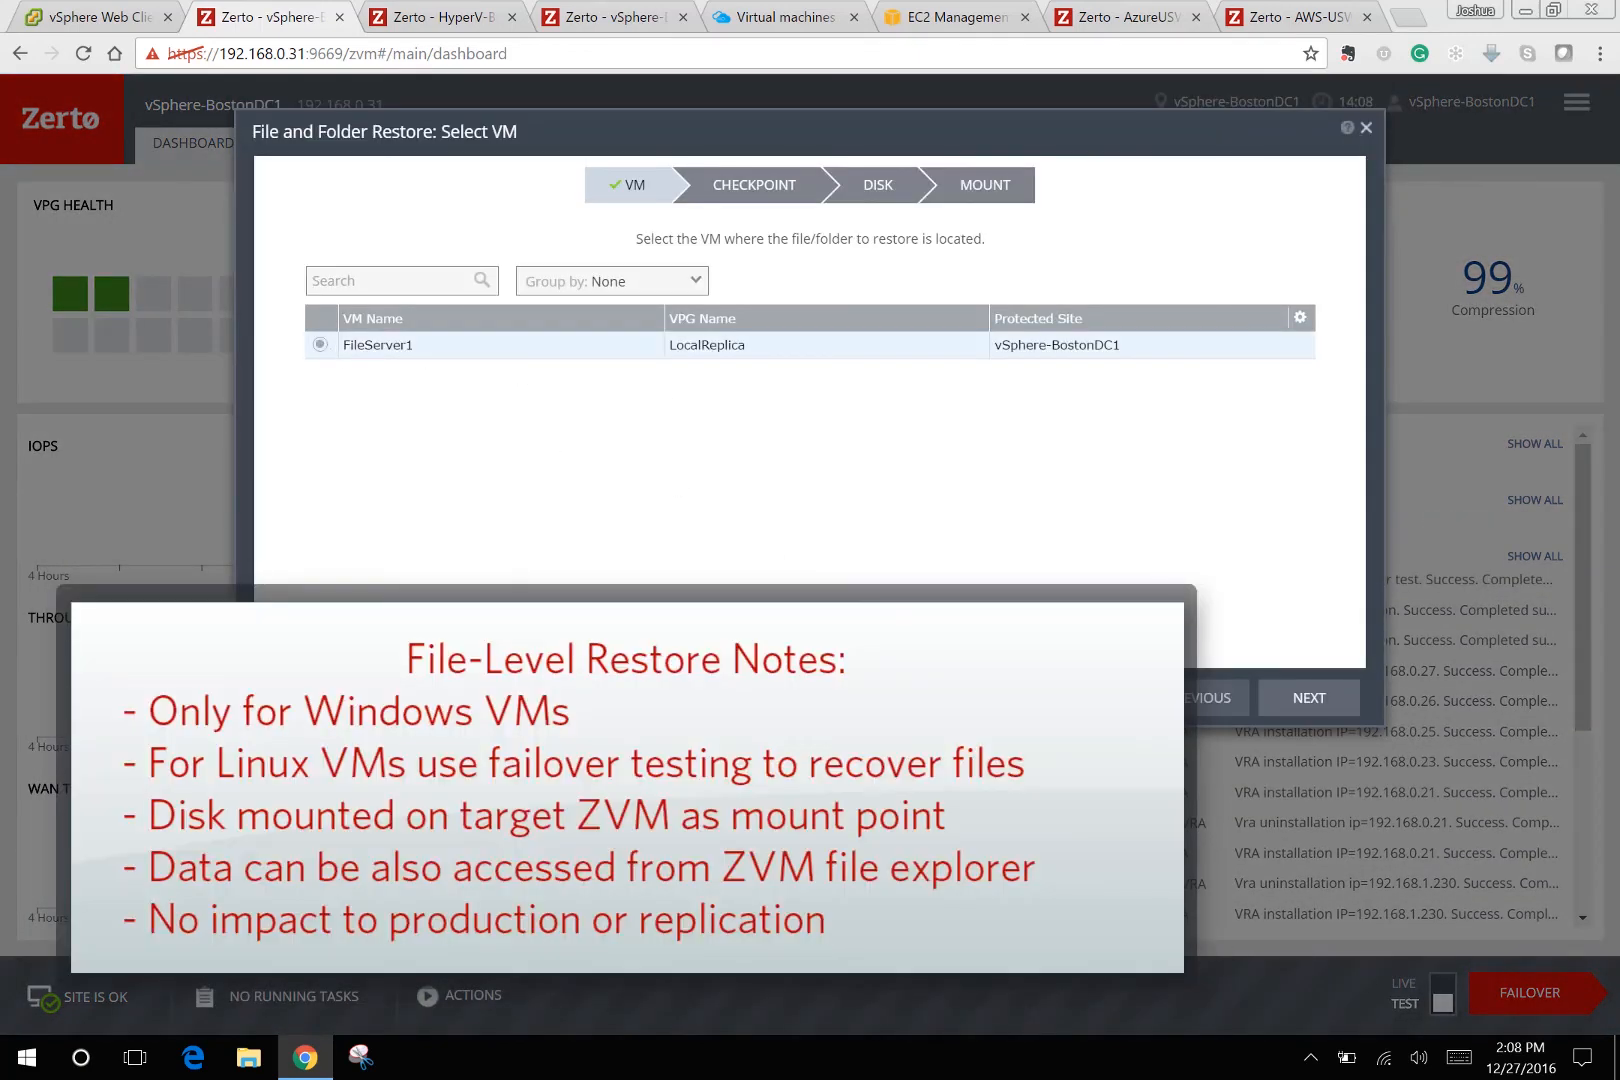
click(1305, 700)
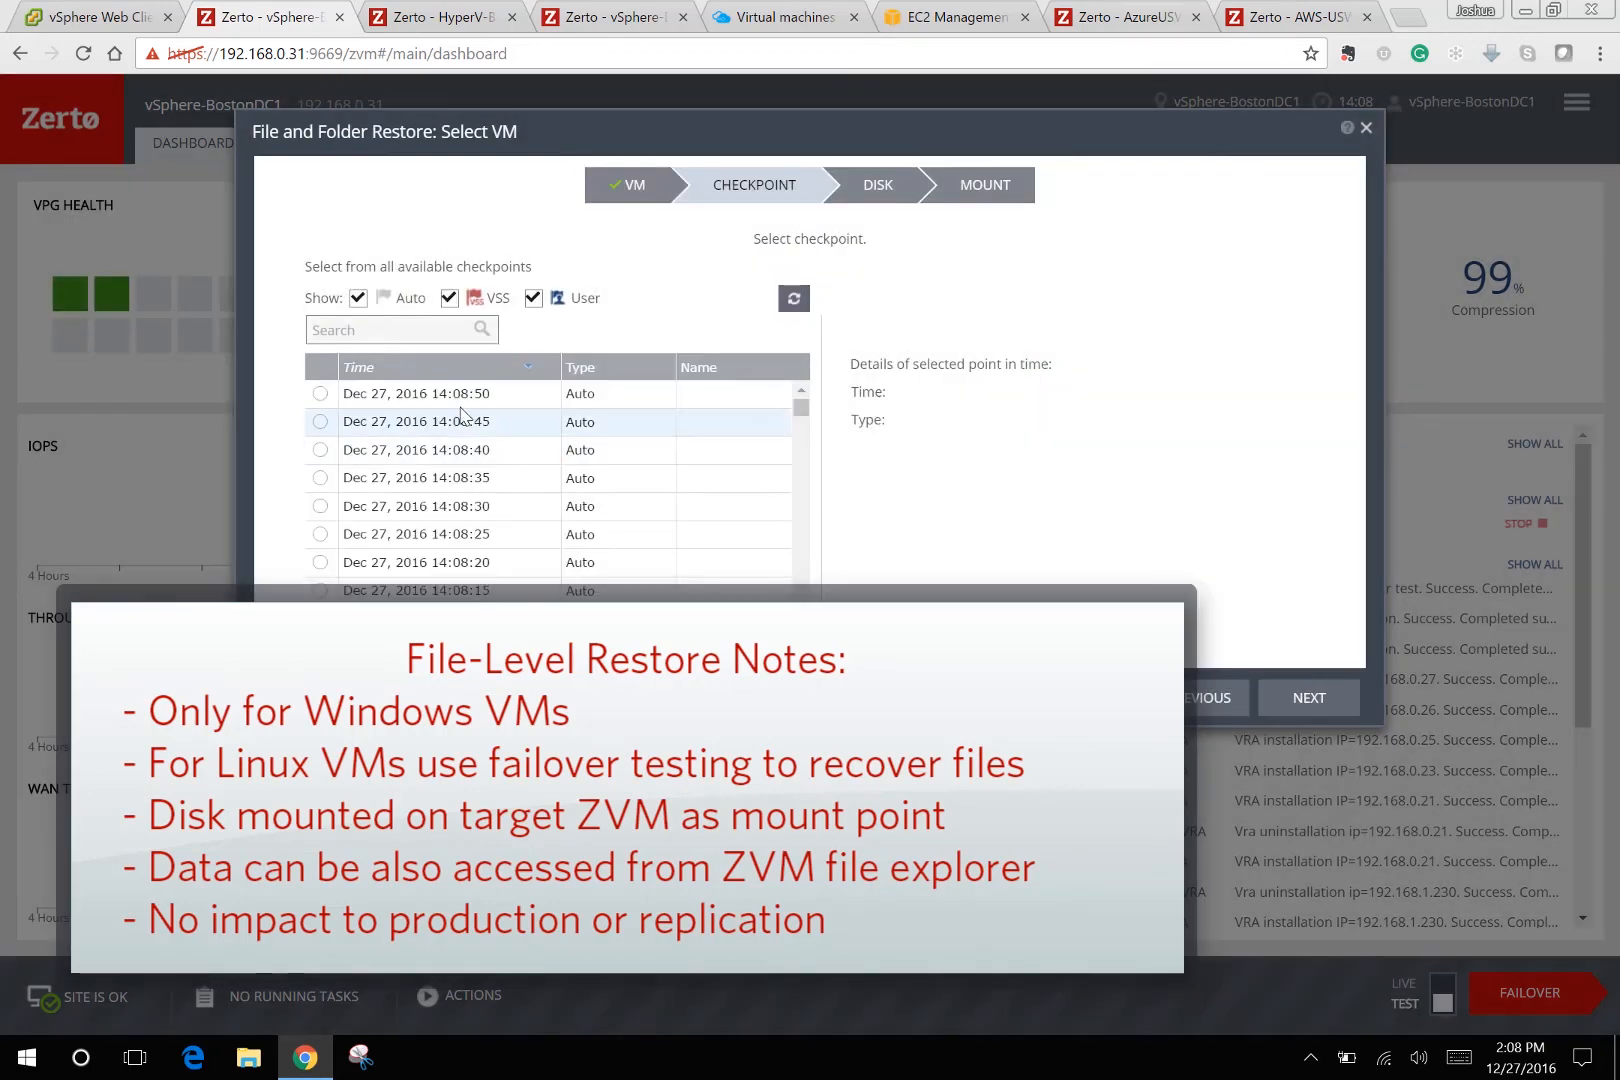
drag(799, 409, 822, 607)
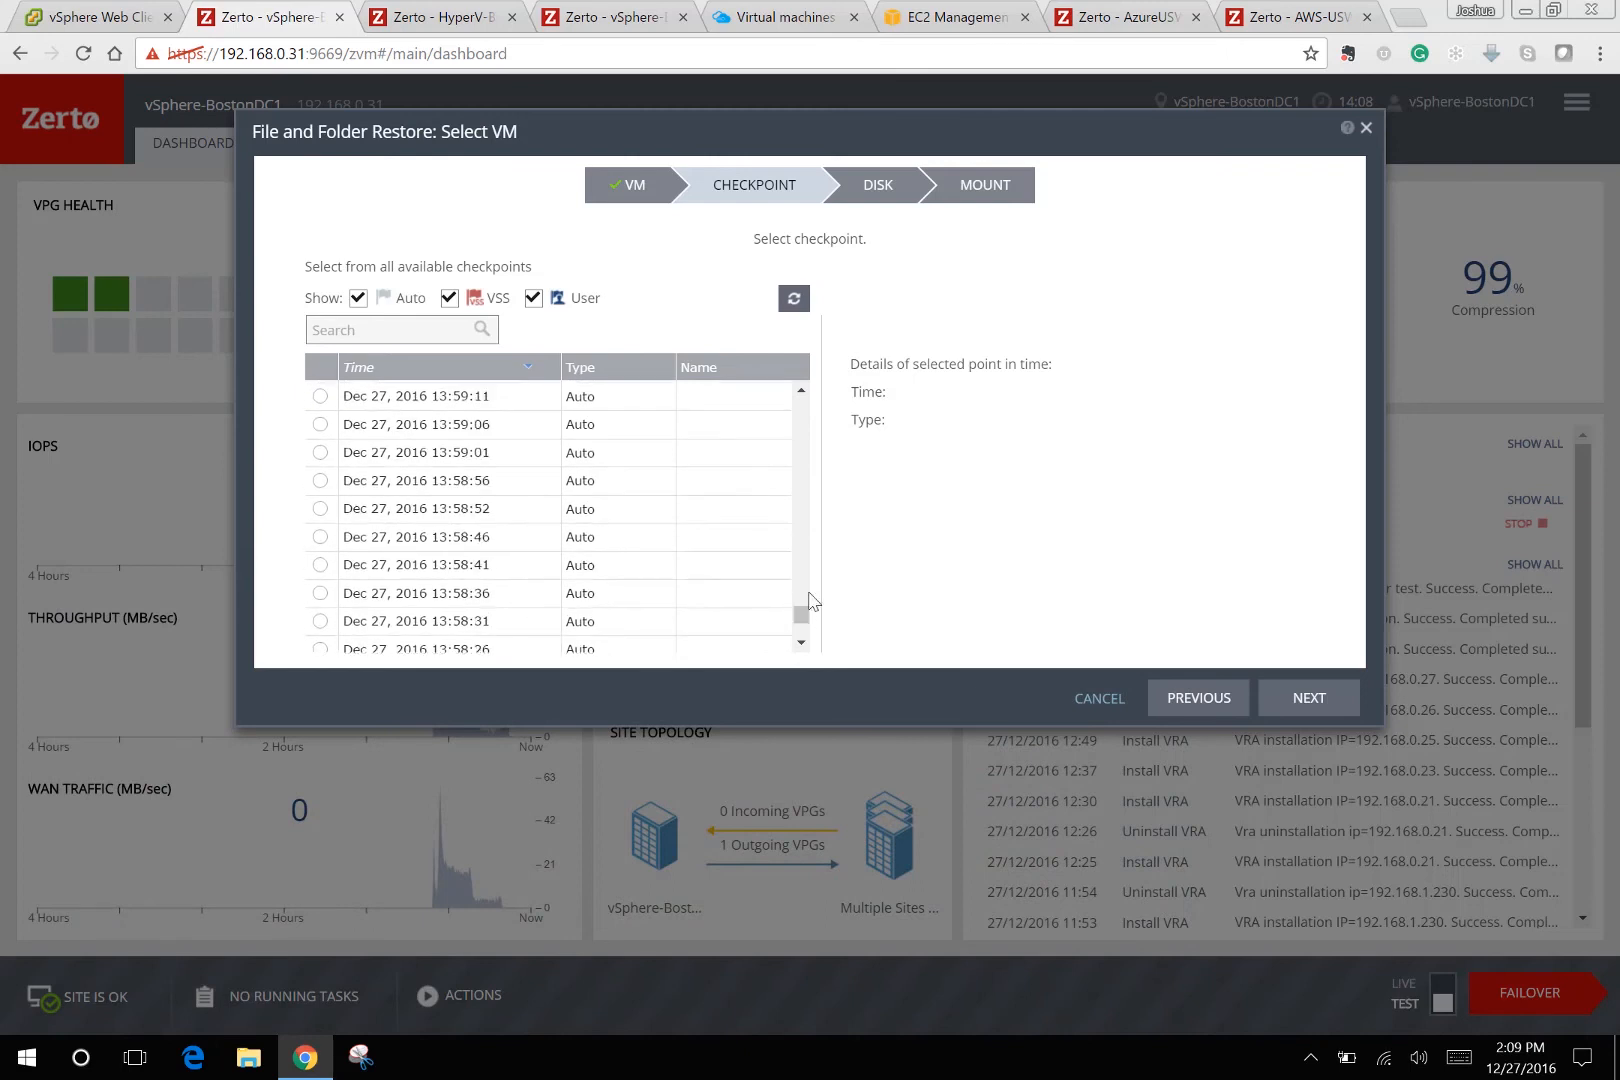
click(320, 537)
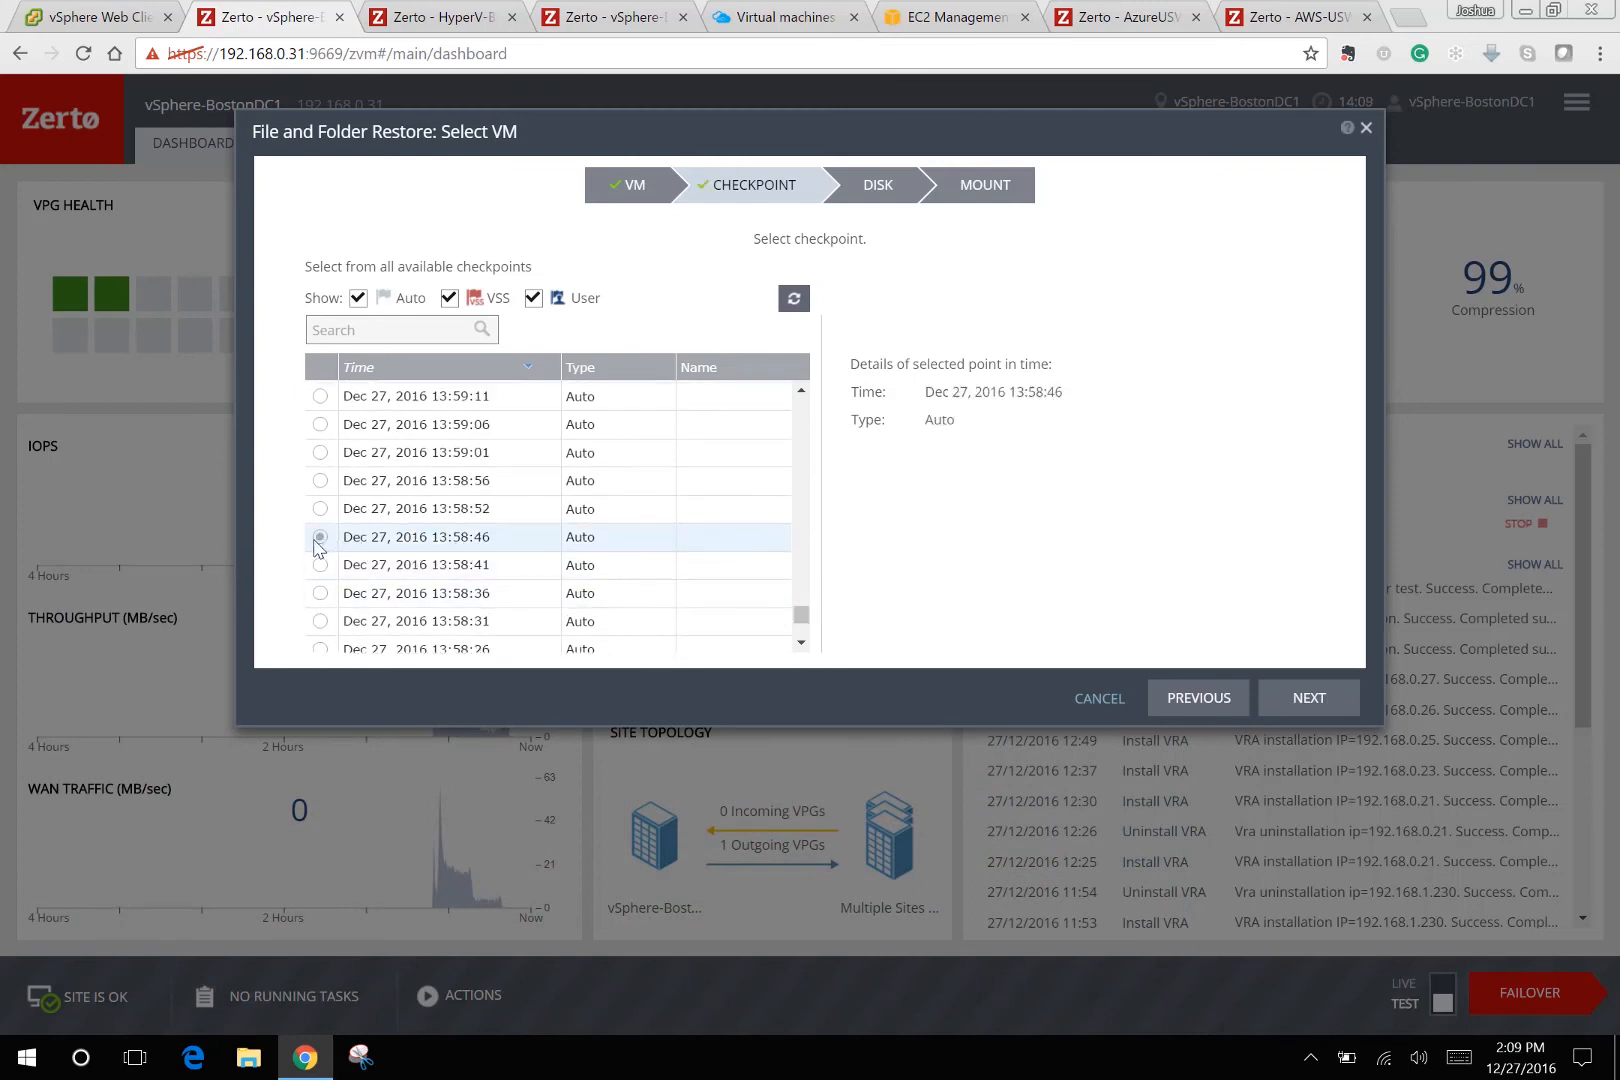
click(1318, 697)
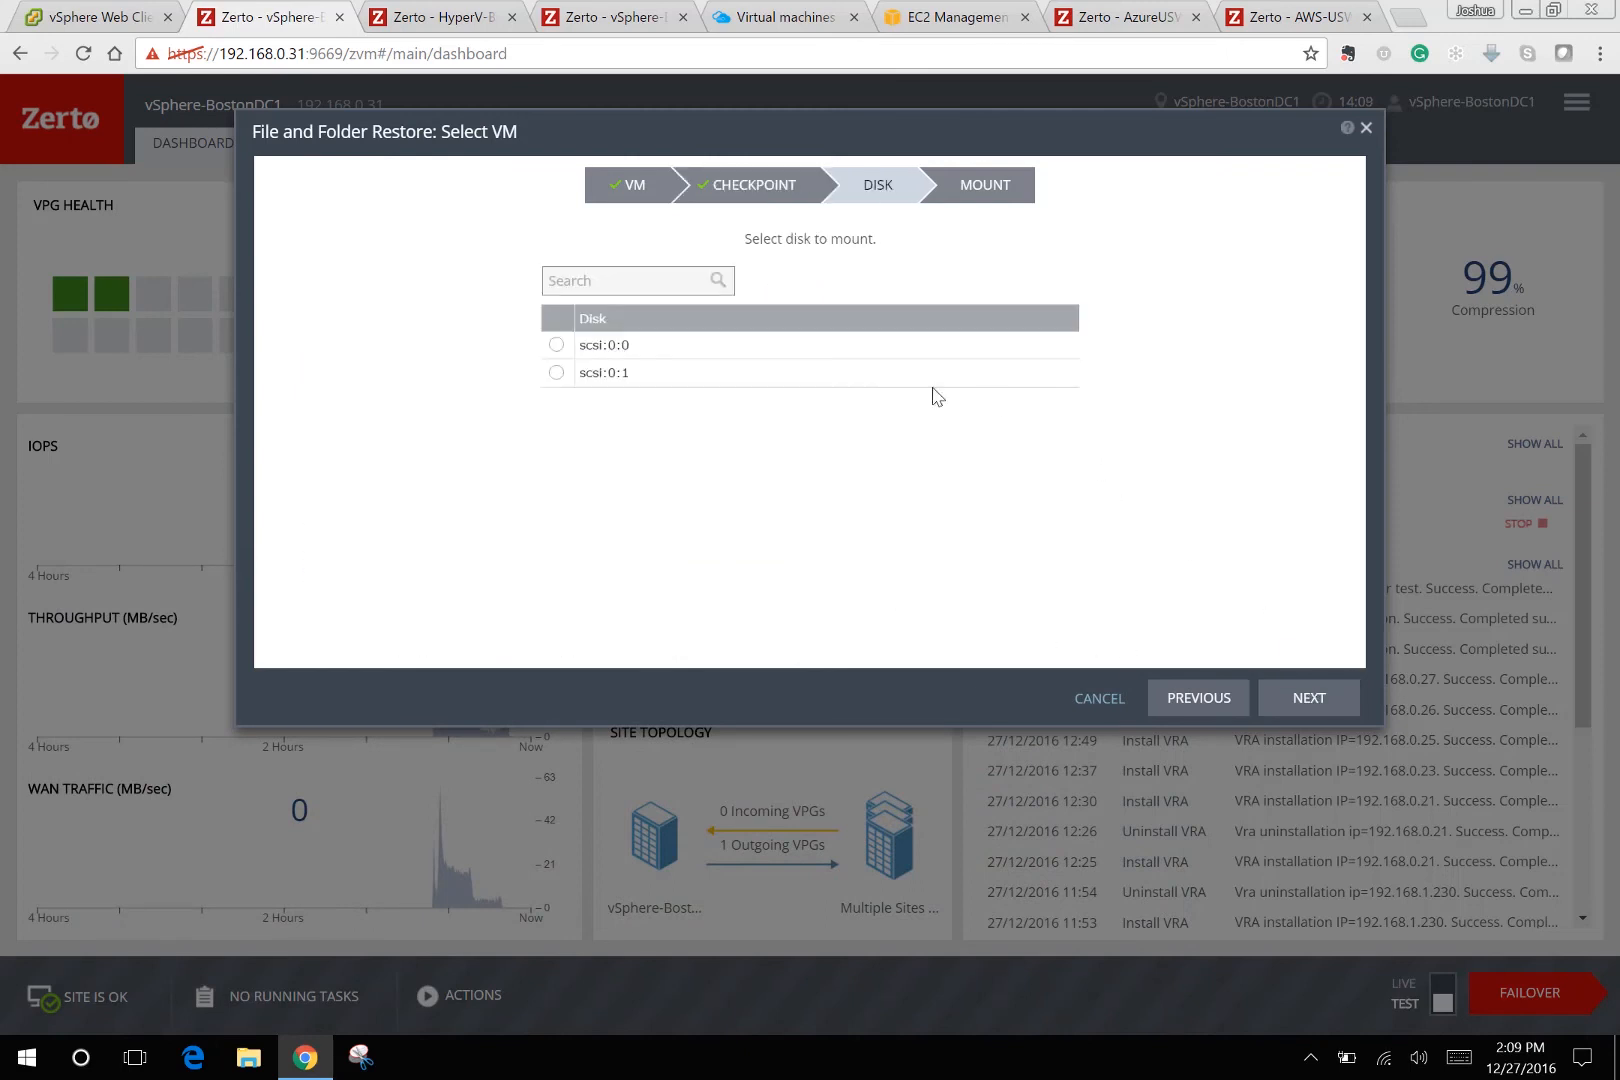
click(556, 372)
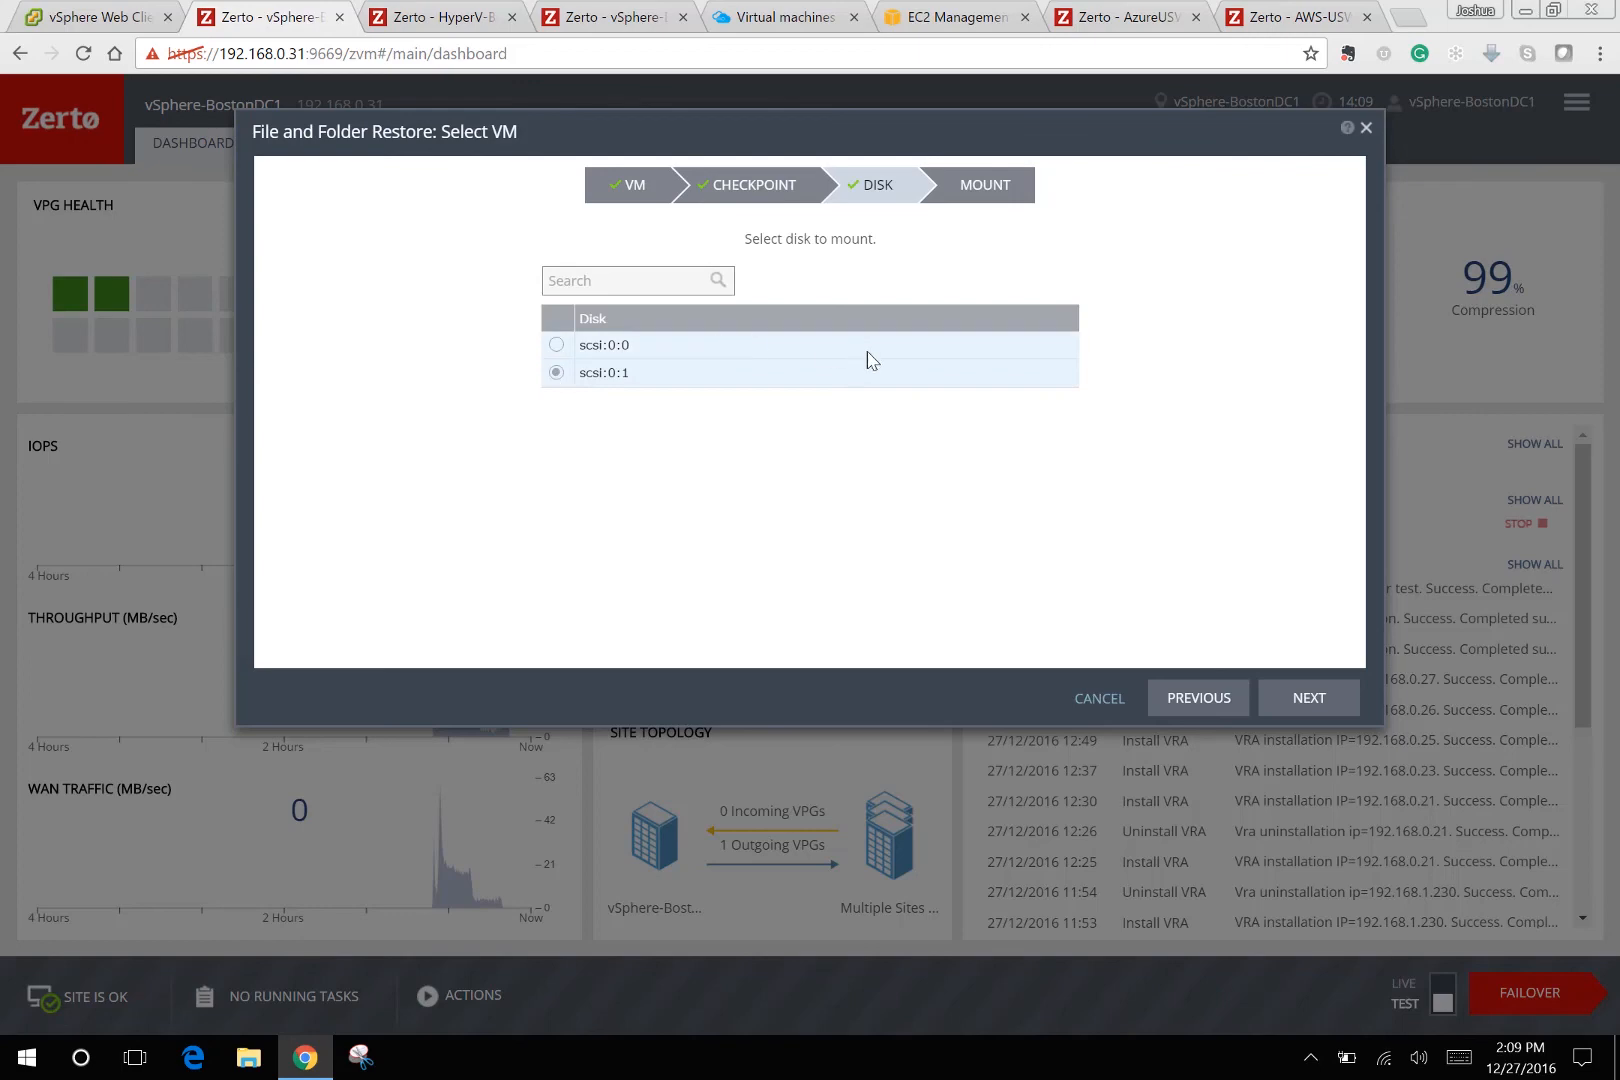
click(1328, 699)
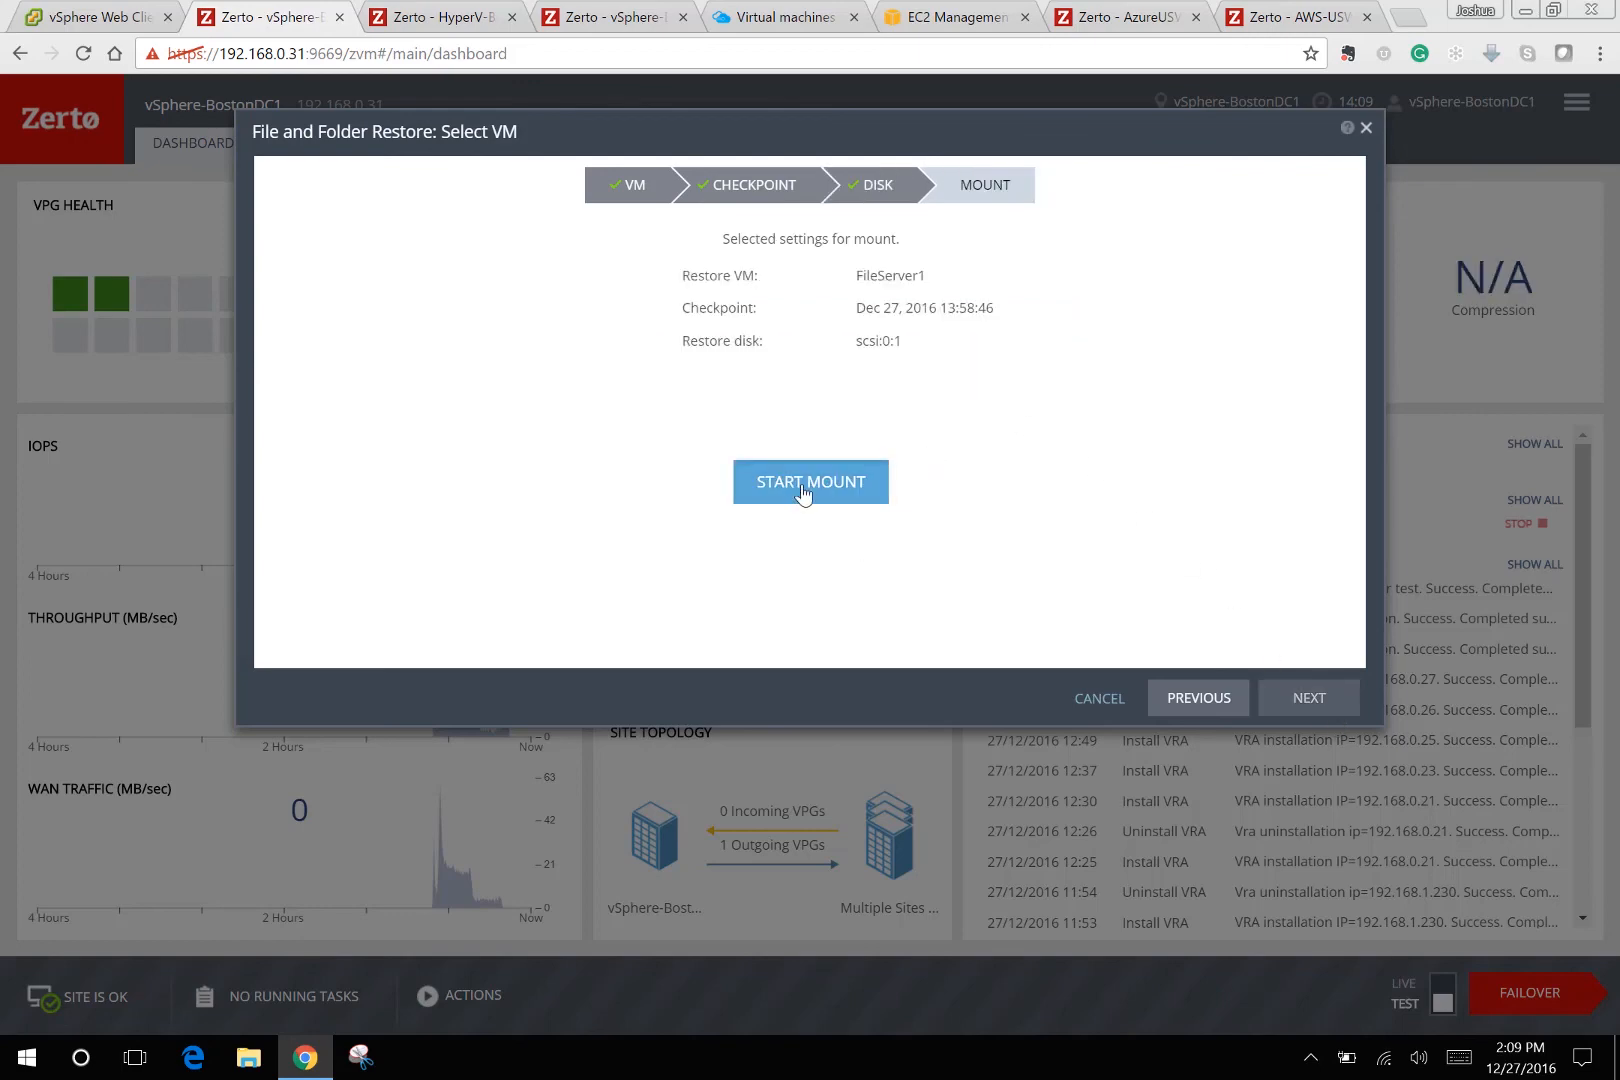
click(803, 490)
click(1058, 284)
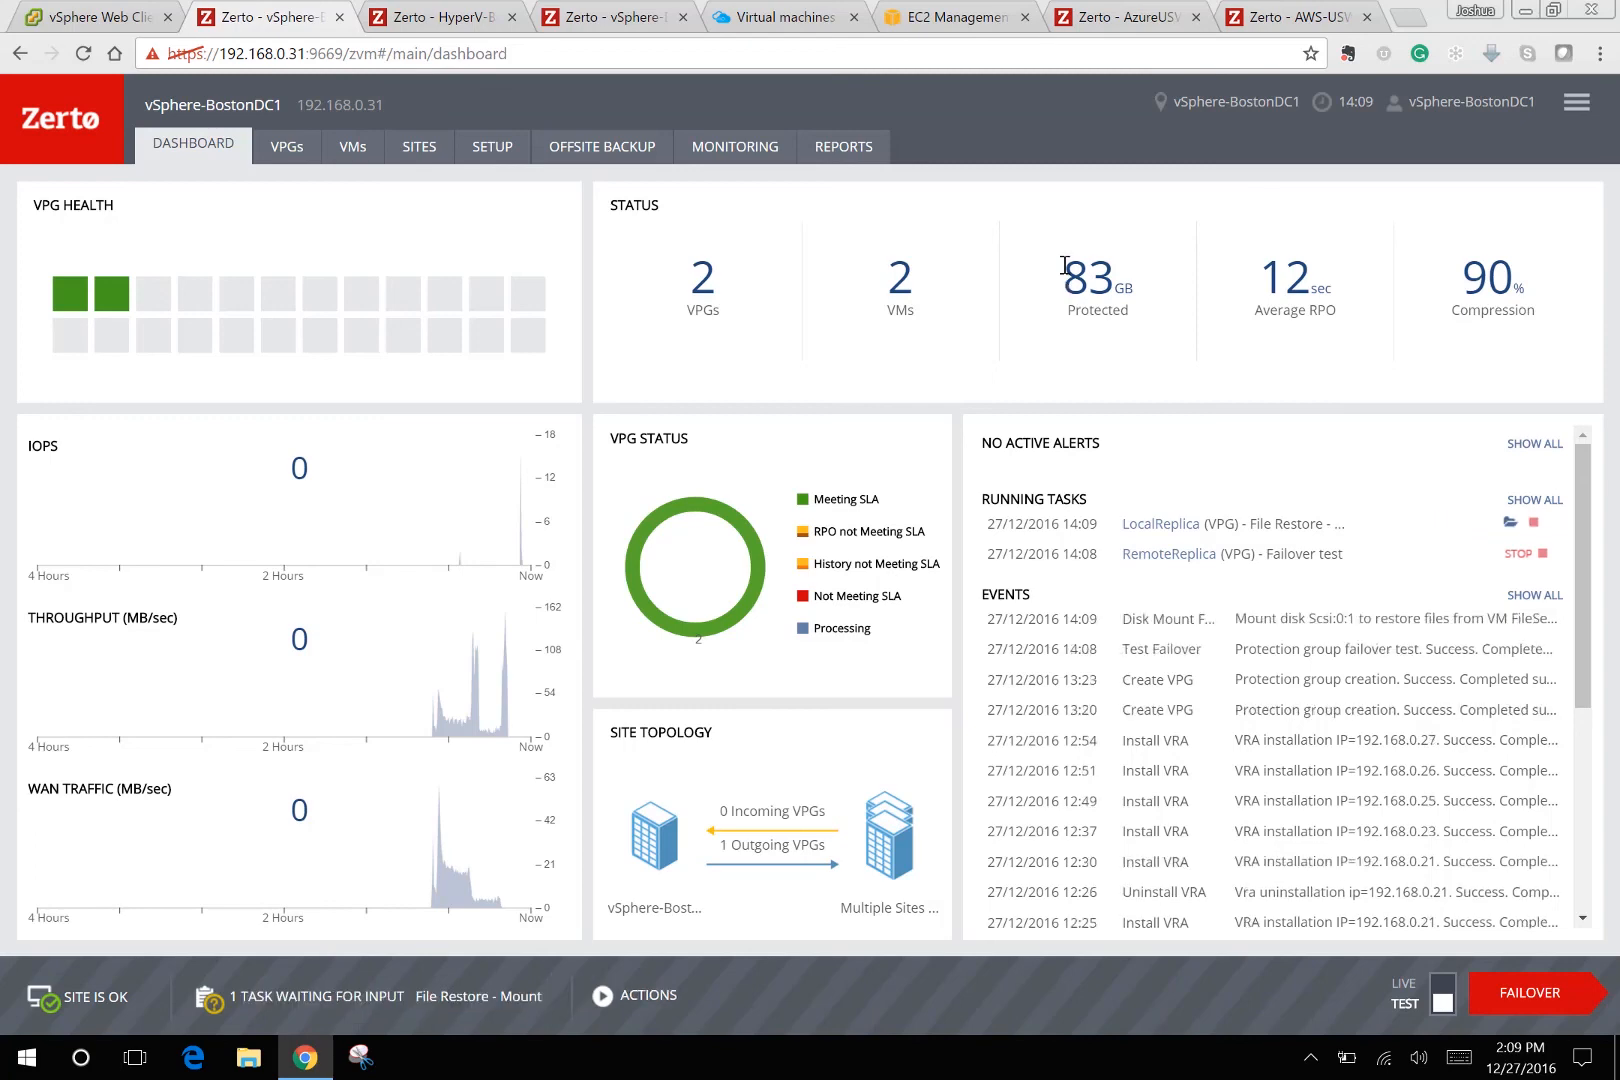
Browse the mounted disk and expand New Volume1 > FileShares > Marketing.
click(1507, 522)
click(1309, 699)
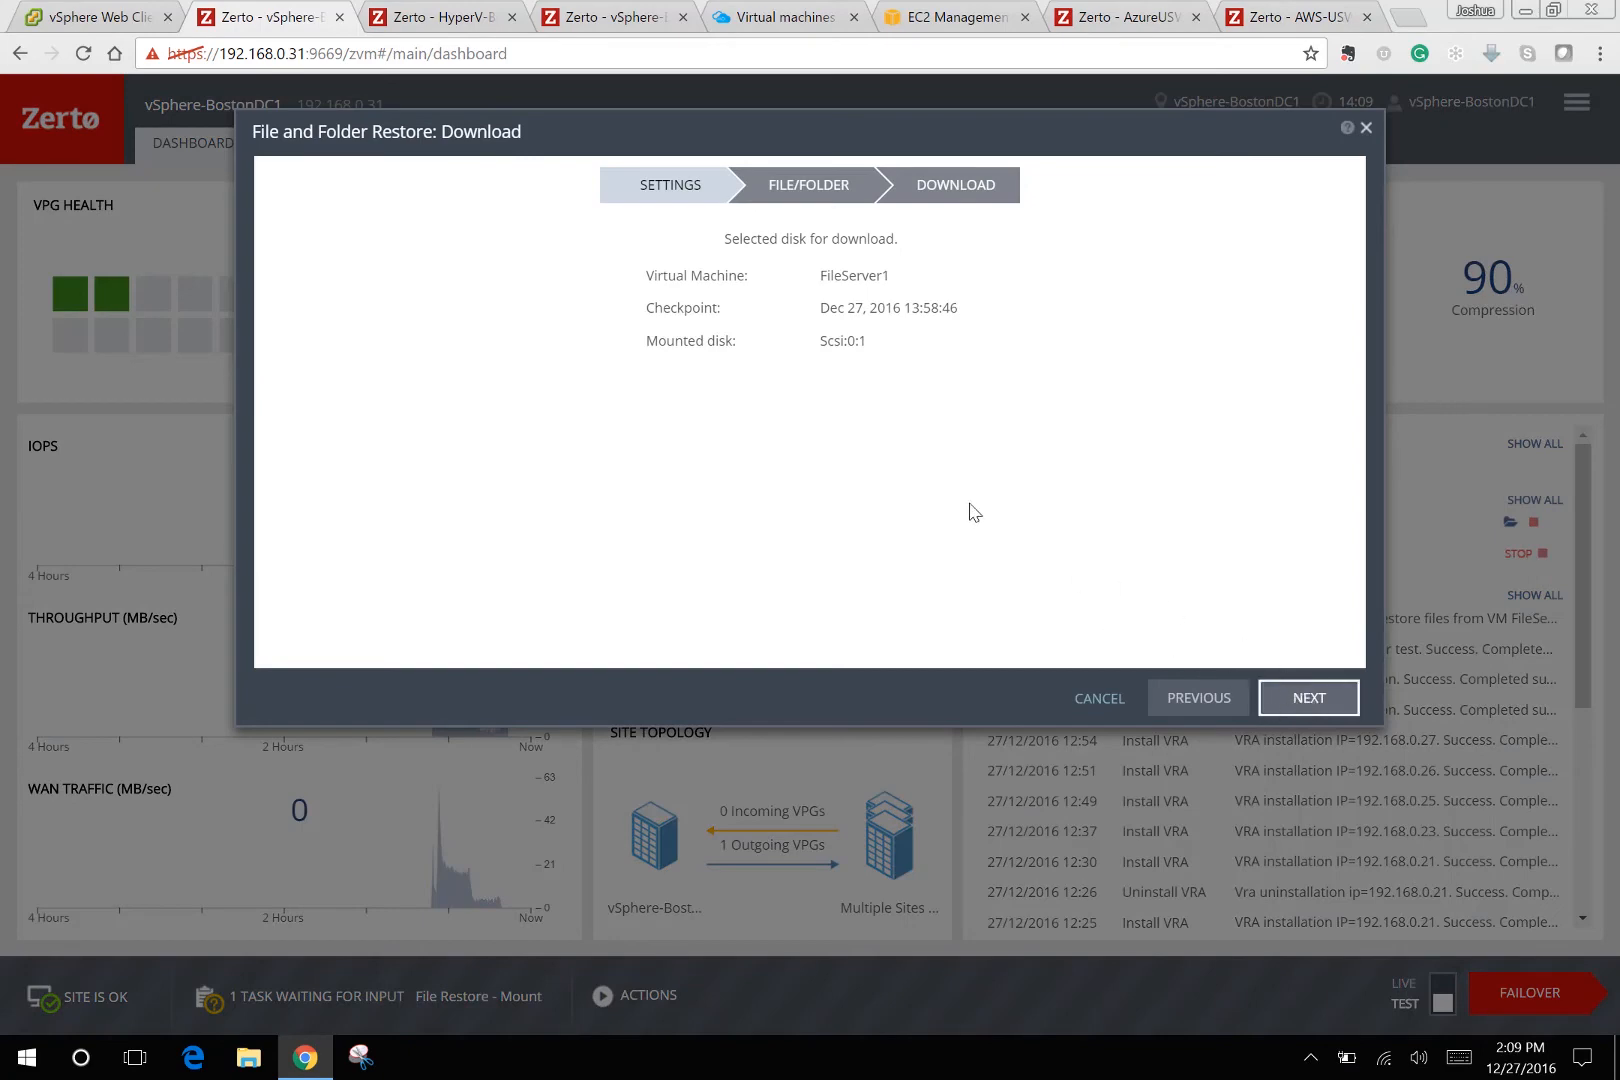
click(374, 315)
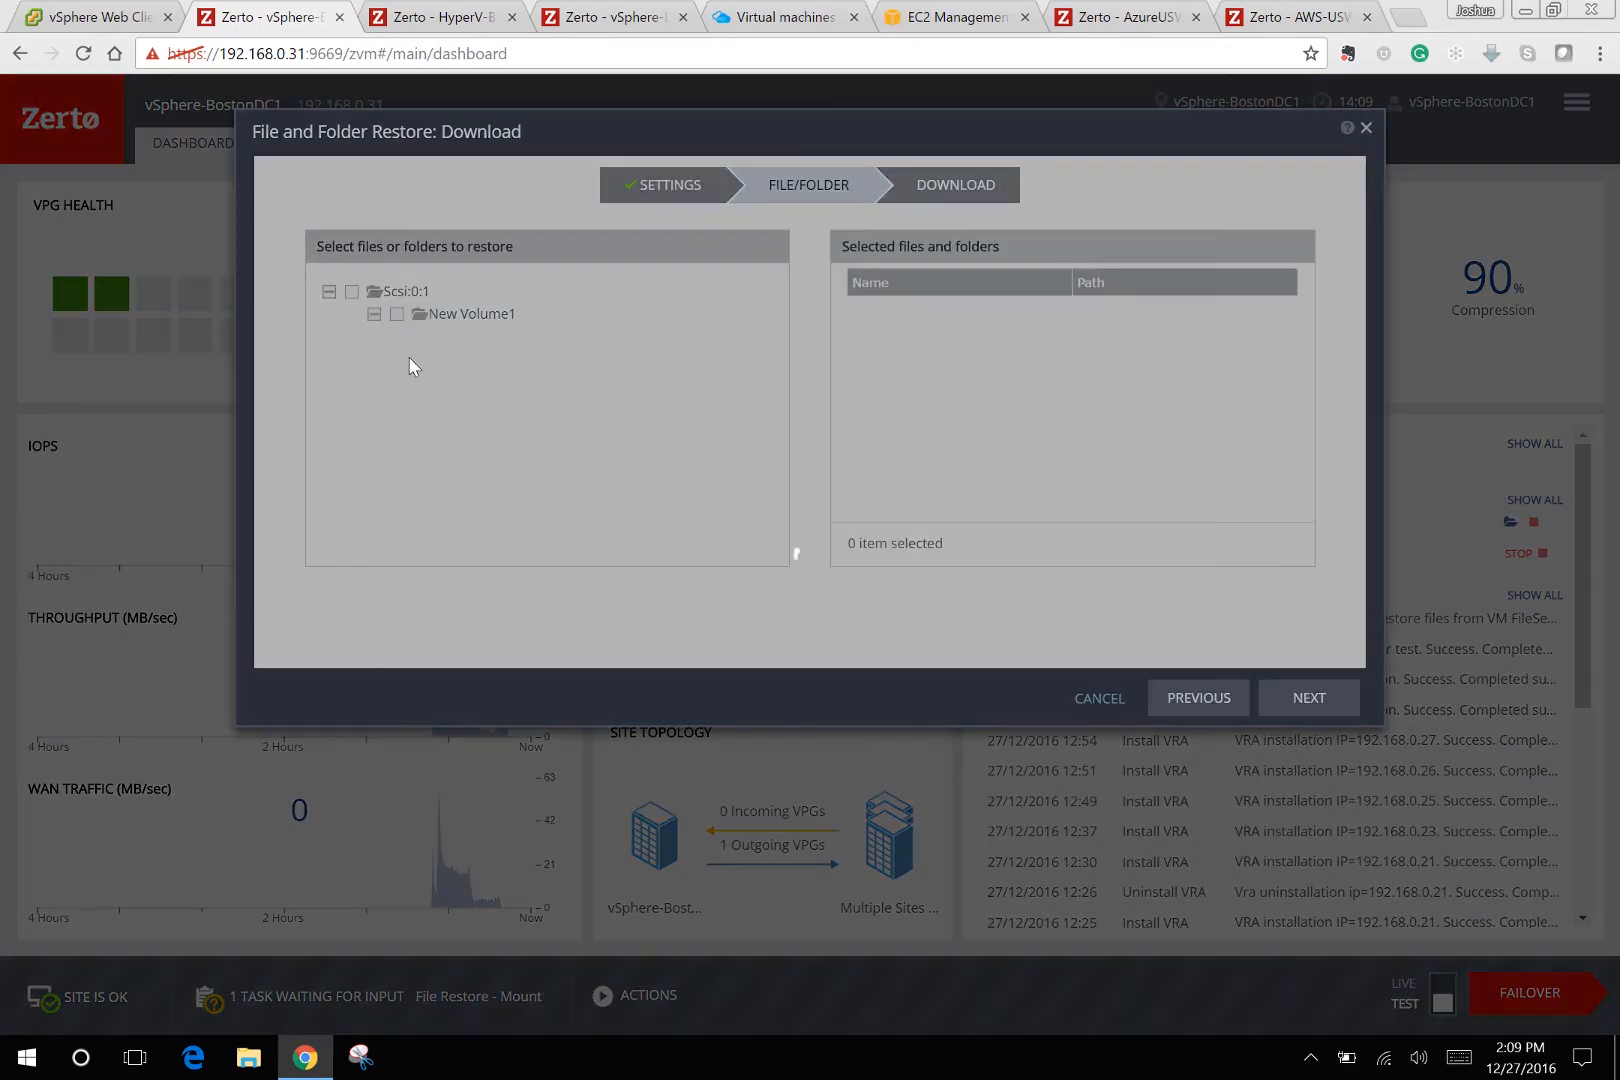
click(419, 405)
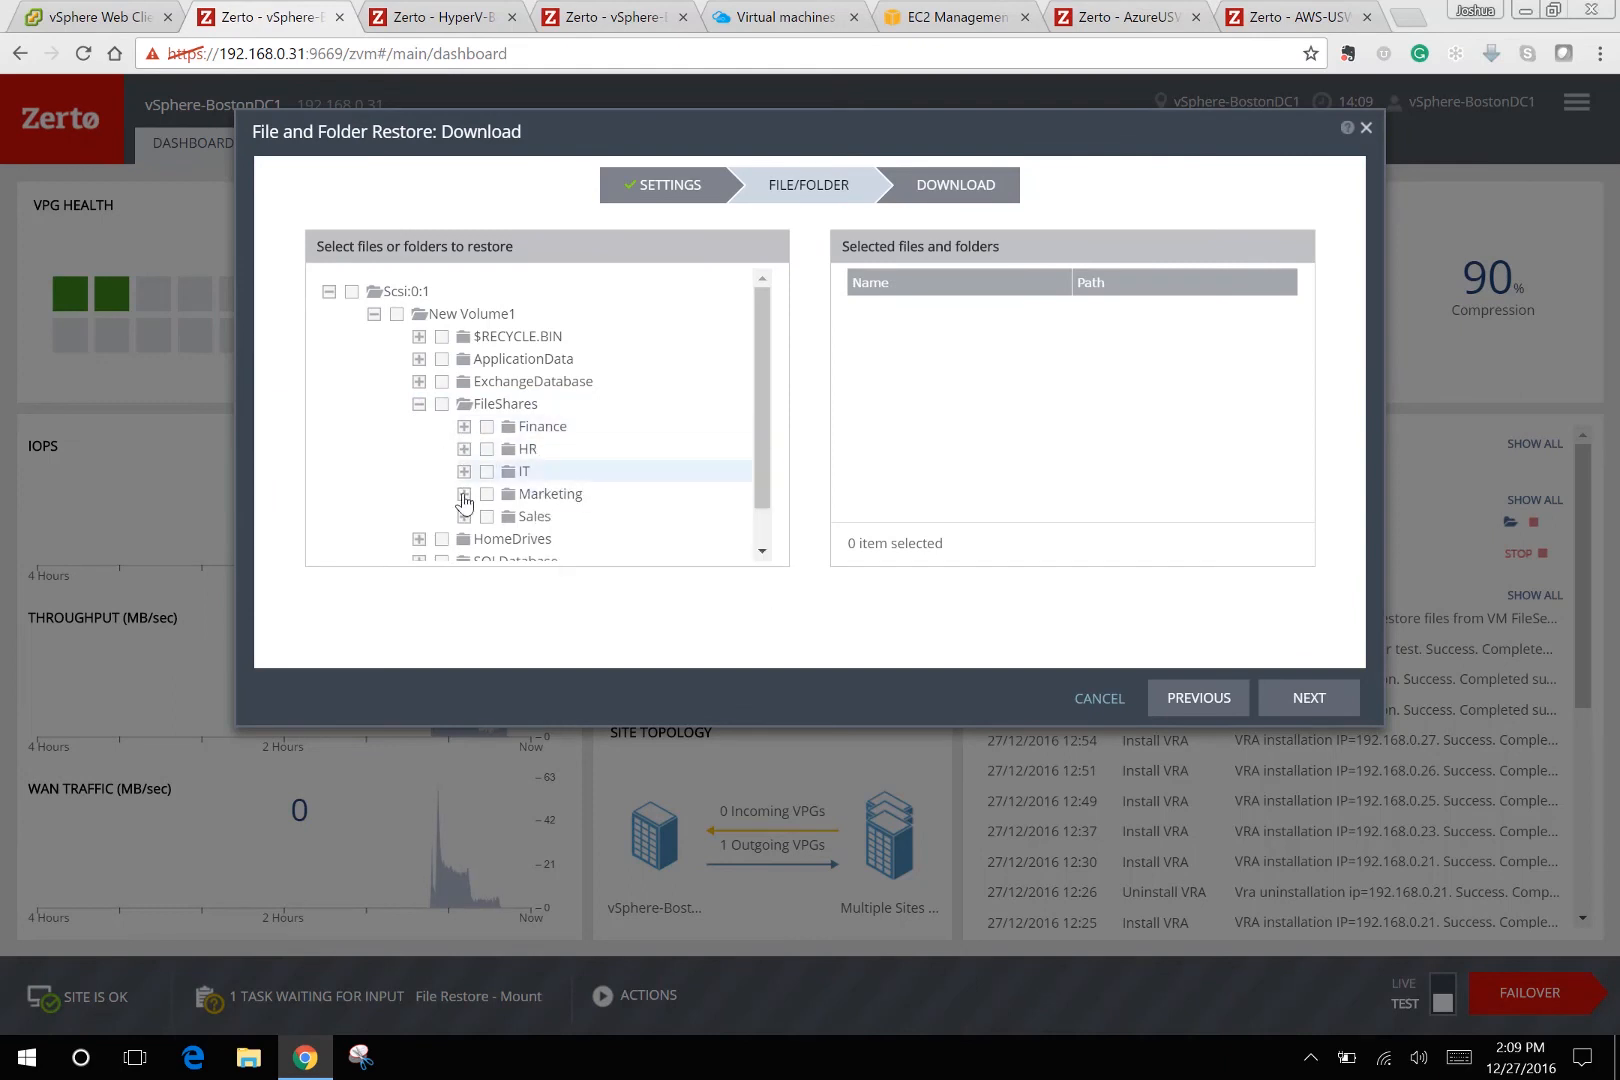
click(464, 494)
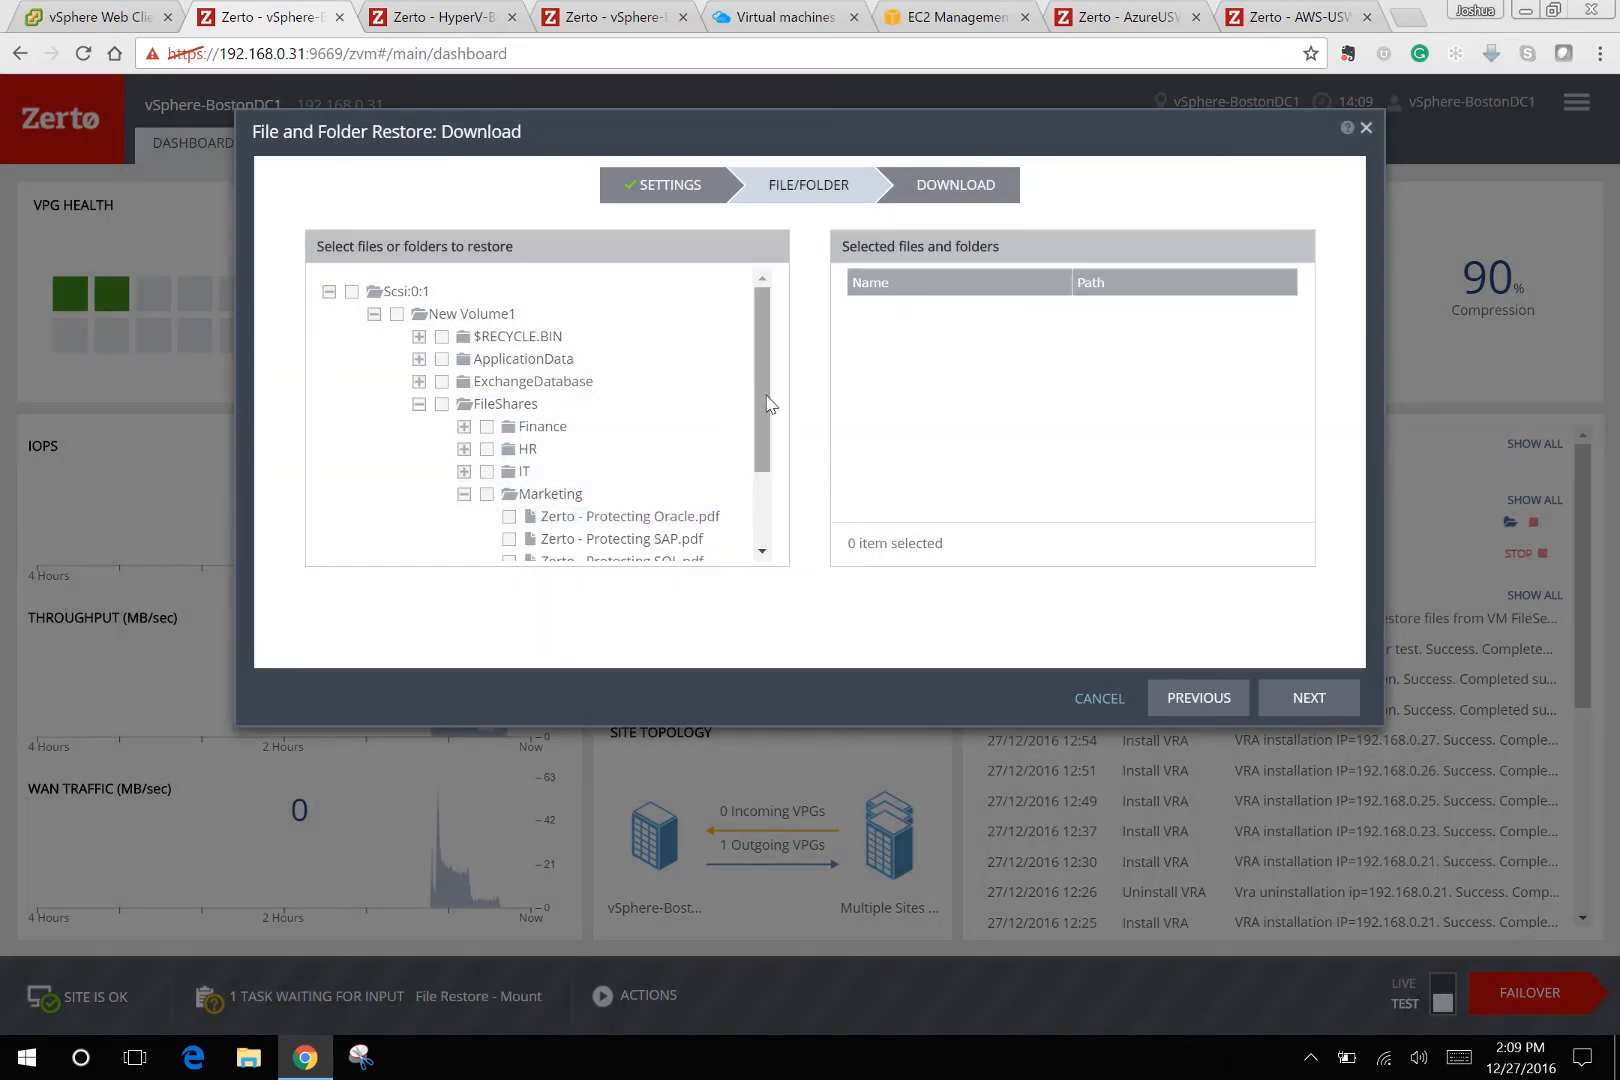
Select Zerto - Protecting Oracle.pdf, download it, and close the restore wizard.
scroll(763, 420, down, 1)
click(509, 449)
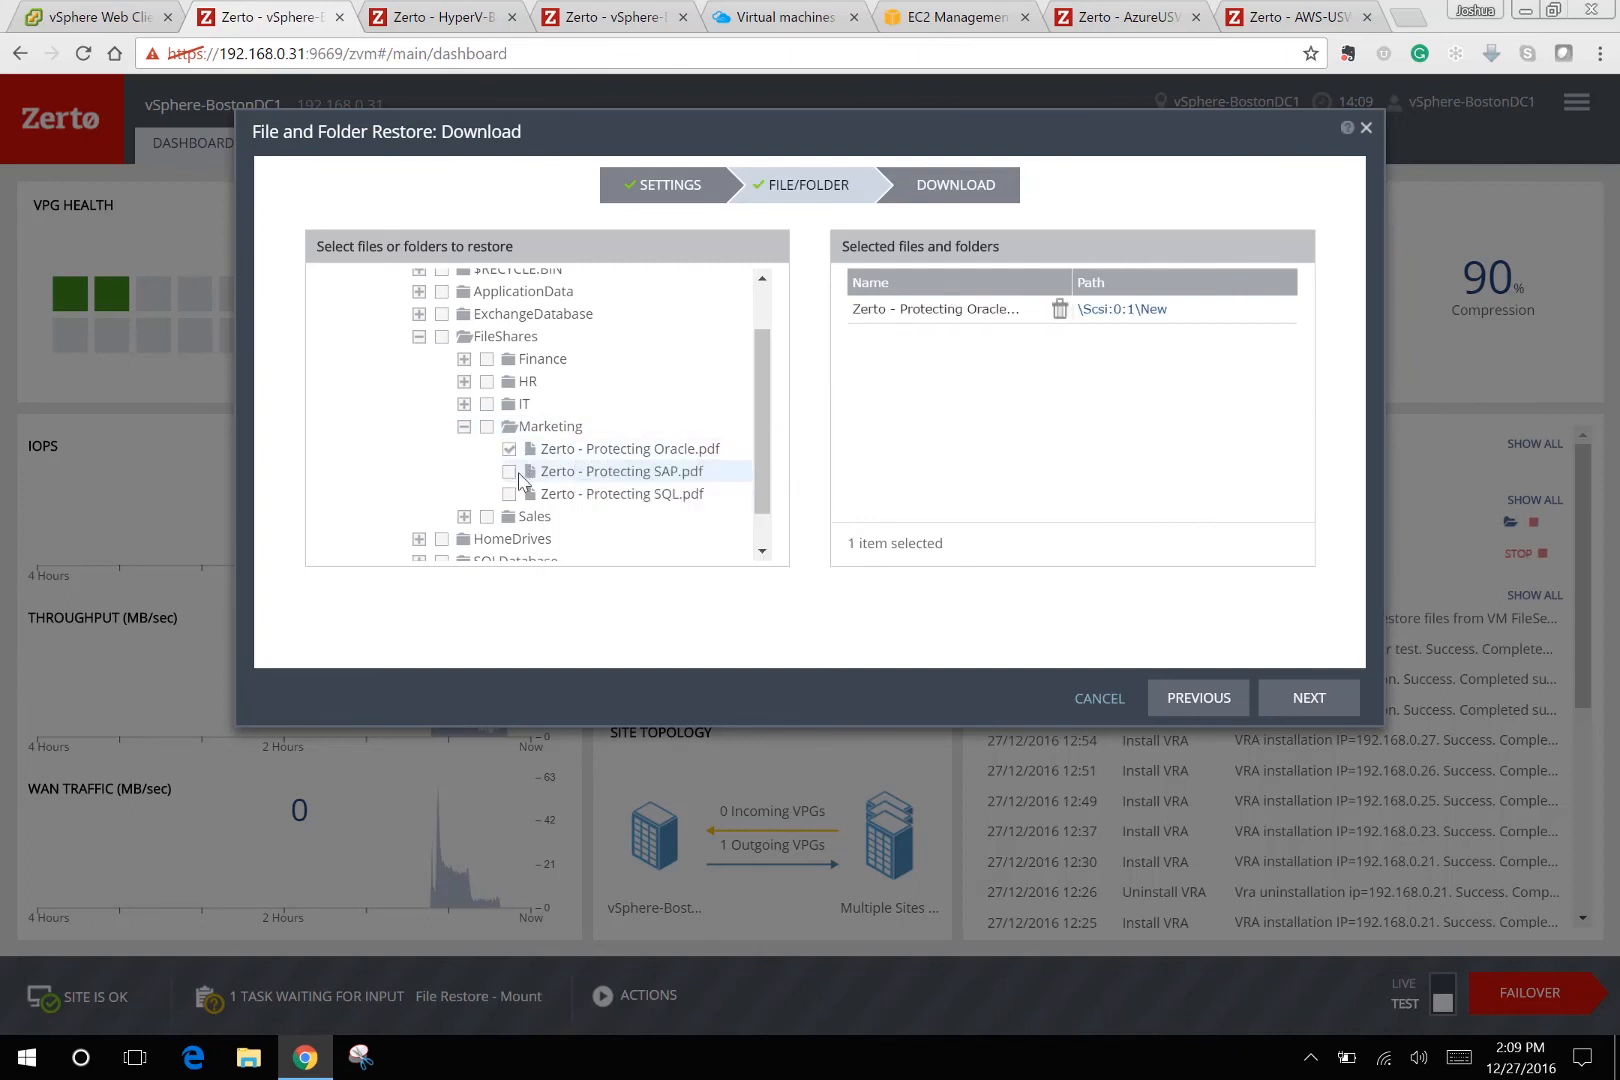
click(1330, 697)
click(851, 580)
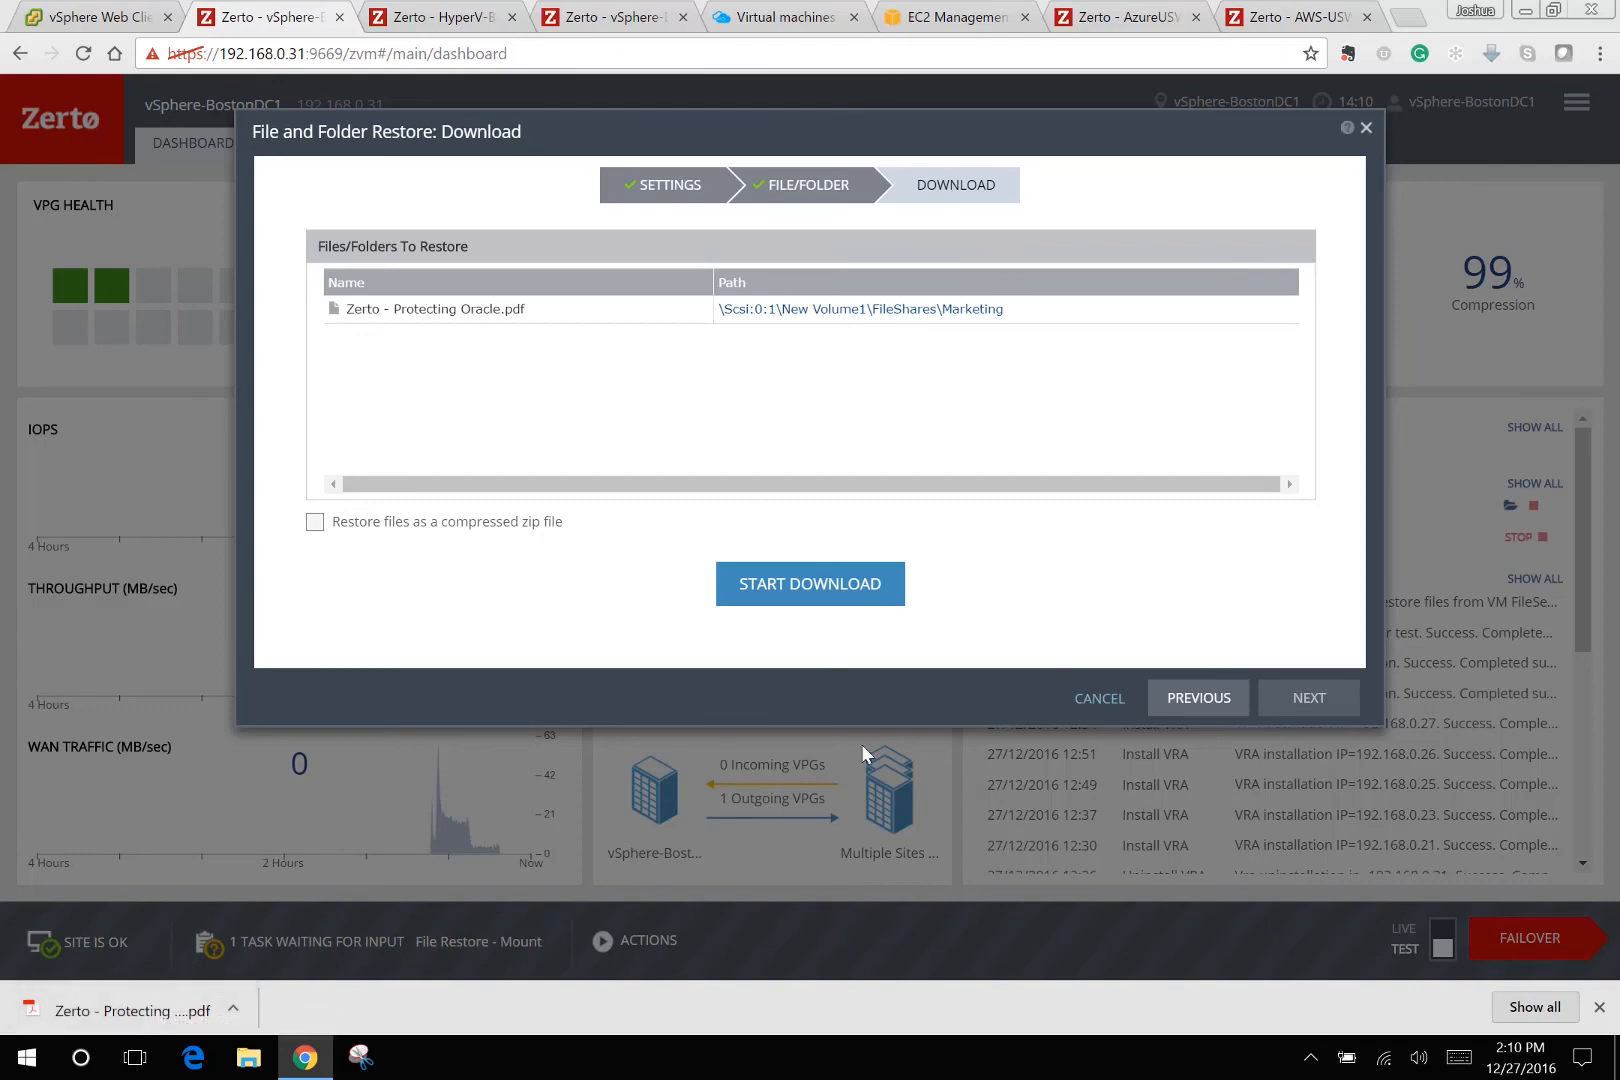
click(1136, 697)
View RemoteReplica's protection group details, then move to the vSphere Web Client.
click(1140, 552)
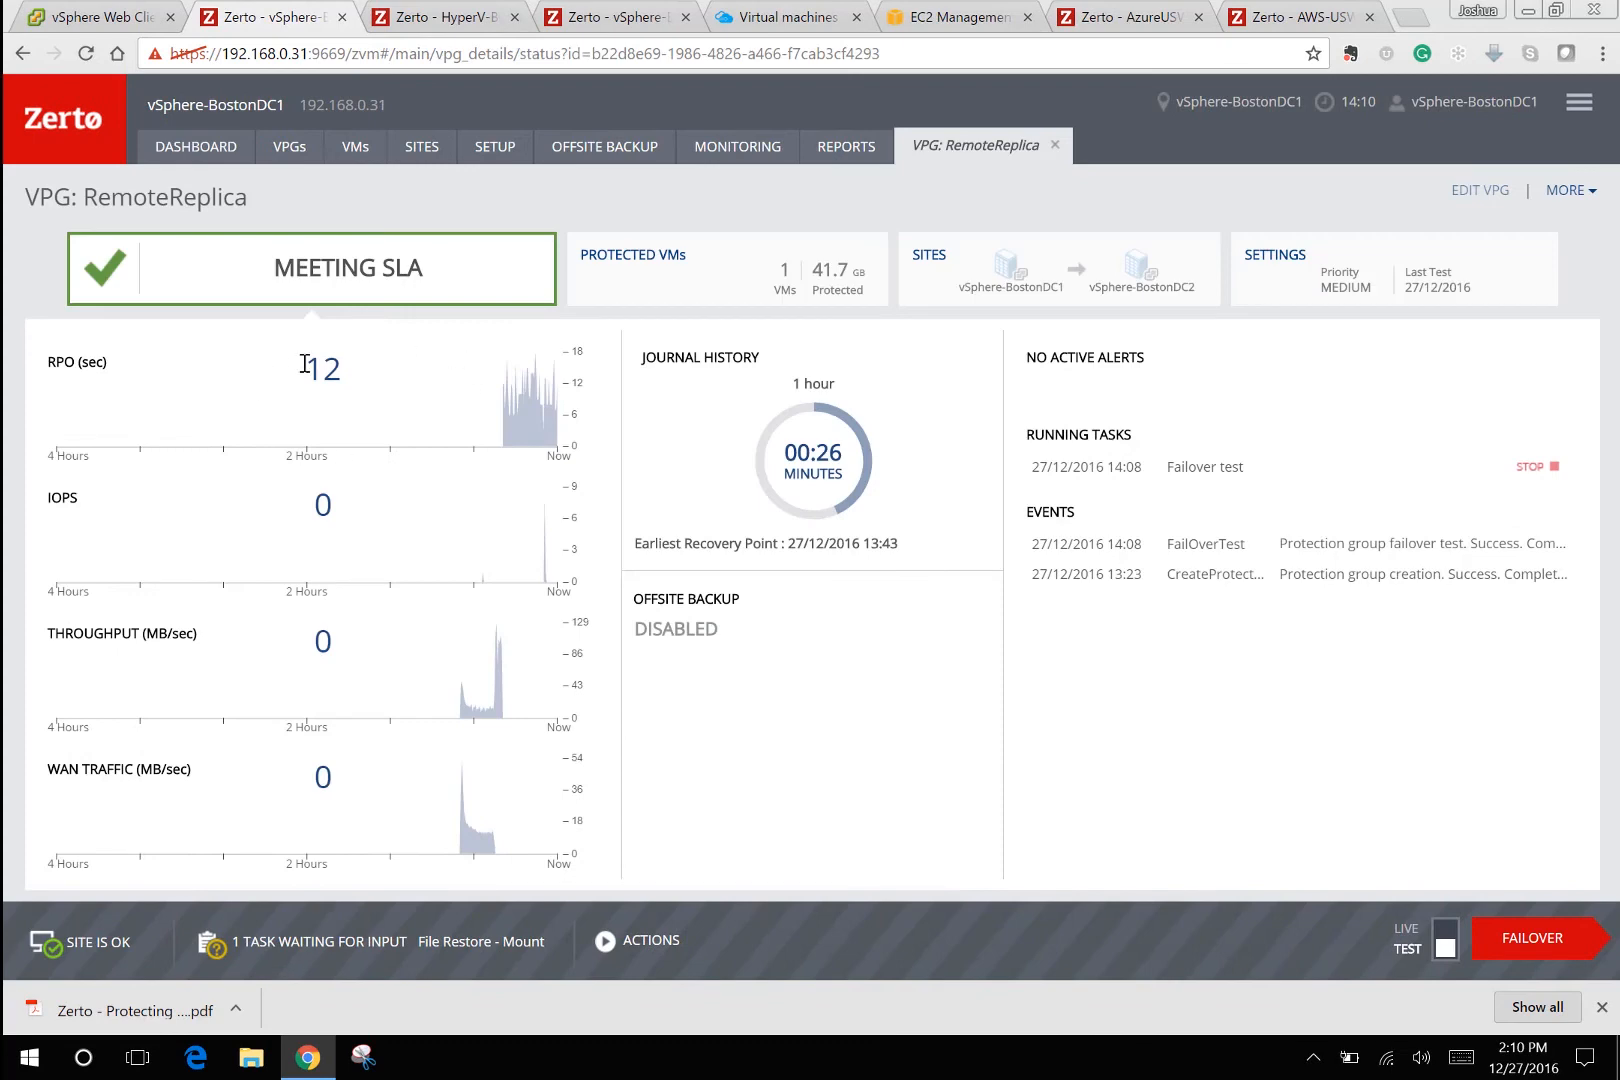
click(104, 17)
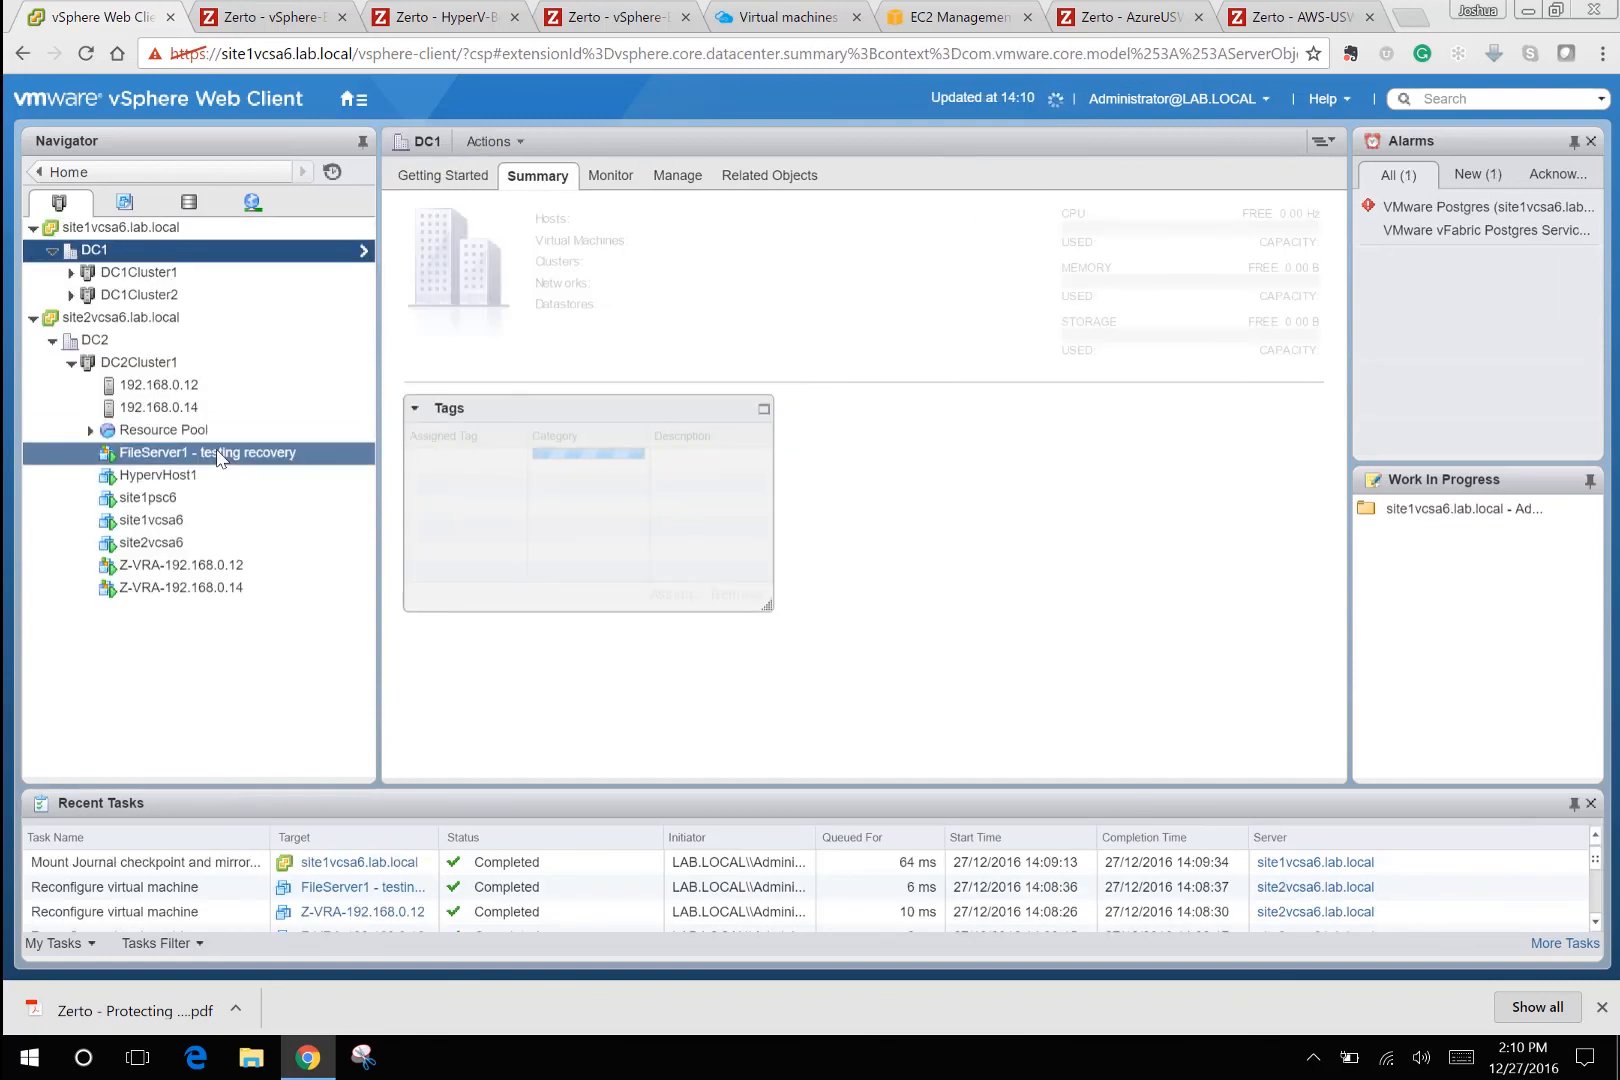
Review the FileServer1 - testing recovery VM summary, then return to Zerto's RemoteReplica page.
click(218, 455)
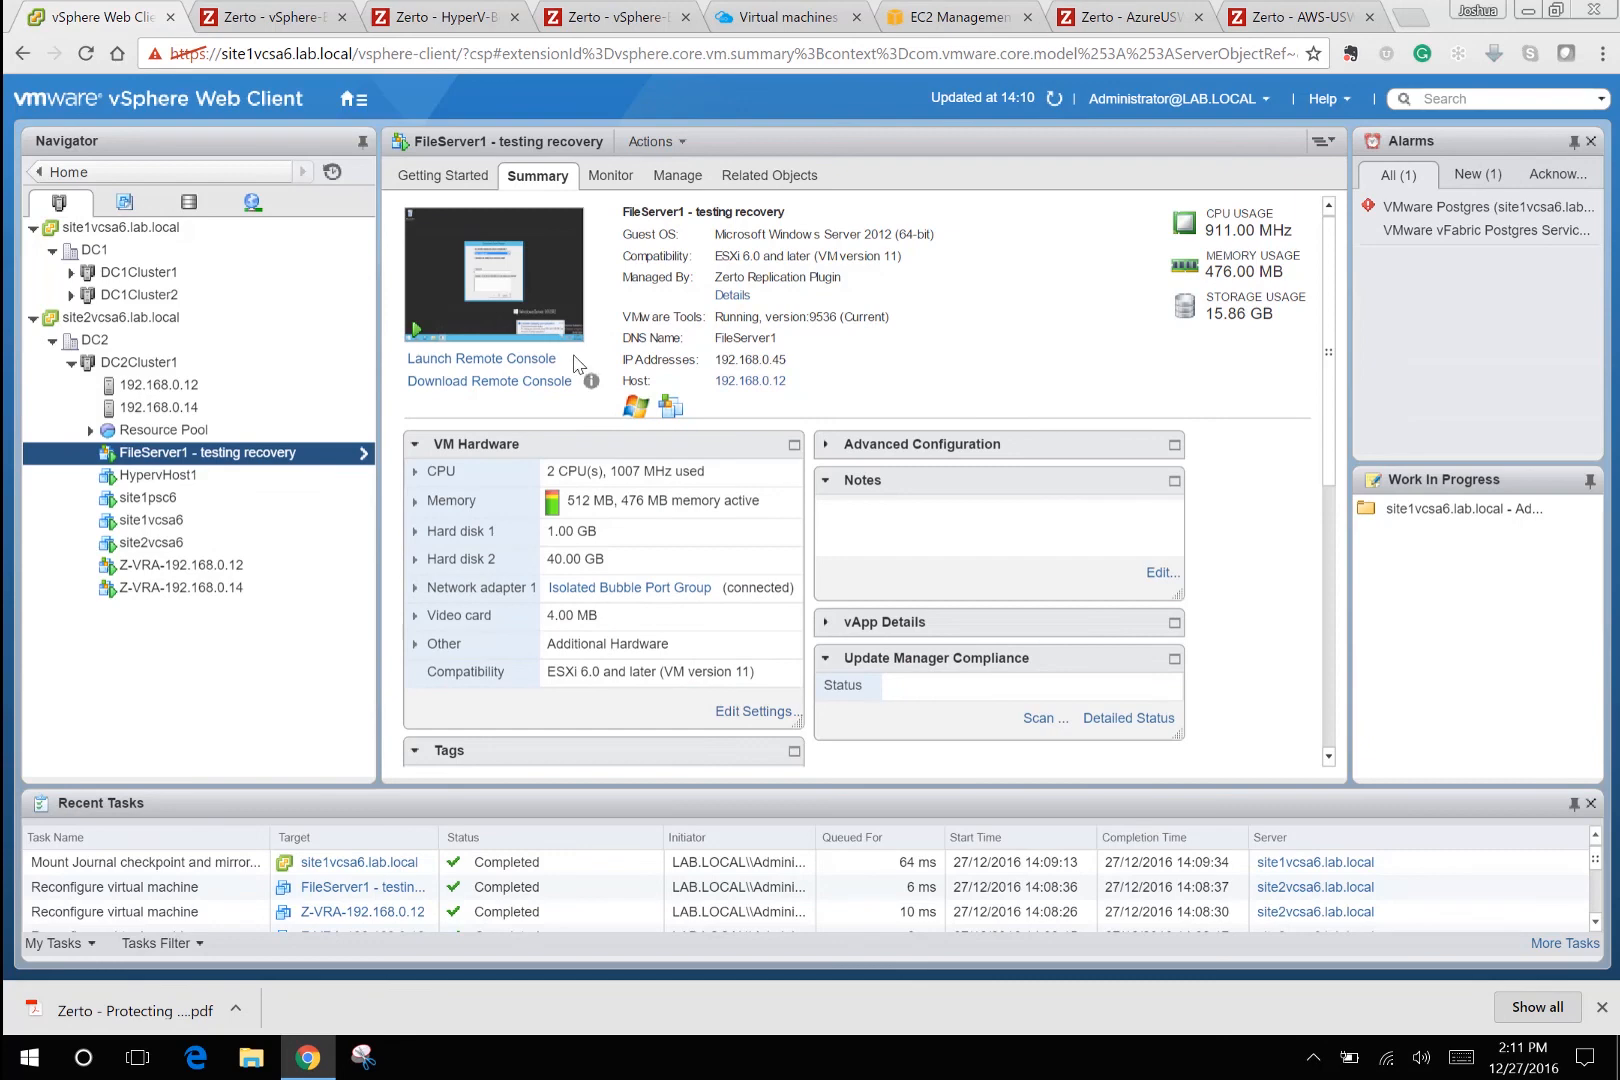
click(270, 30)
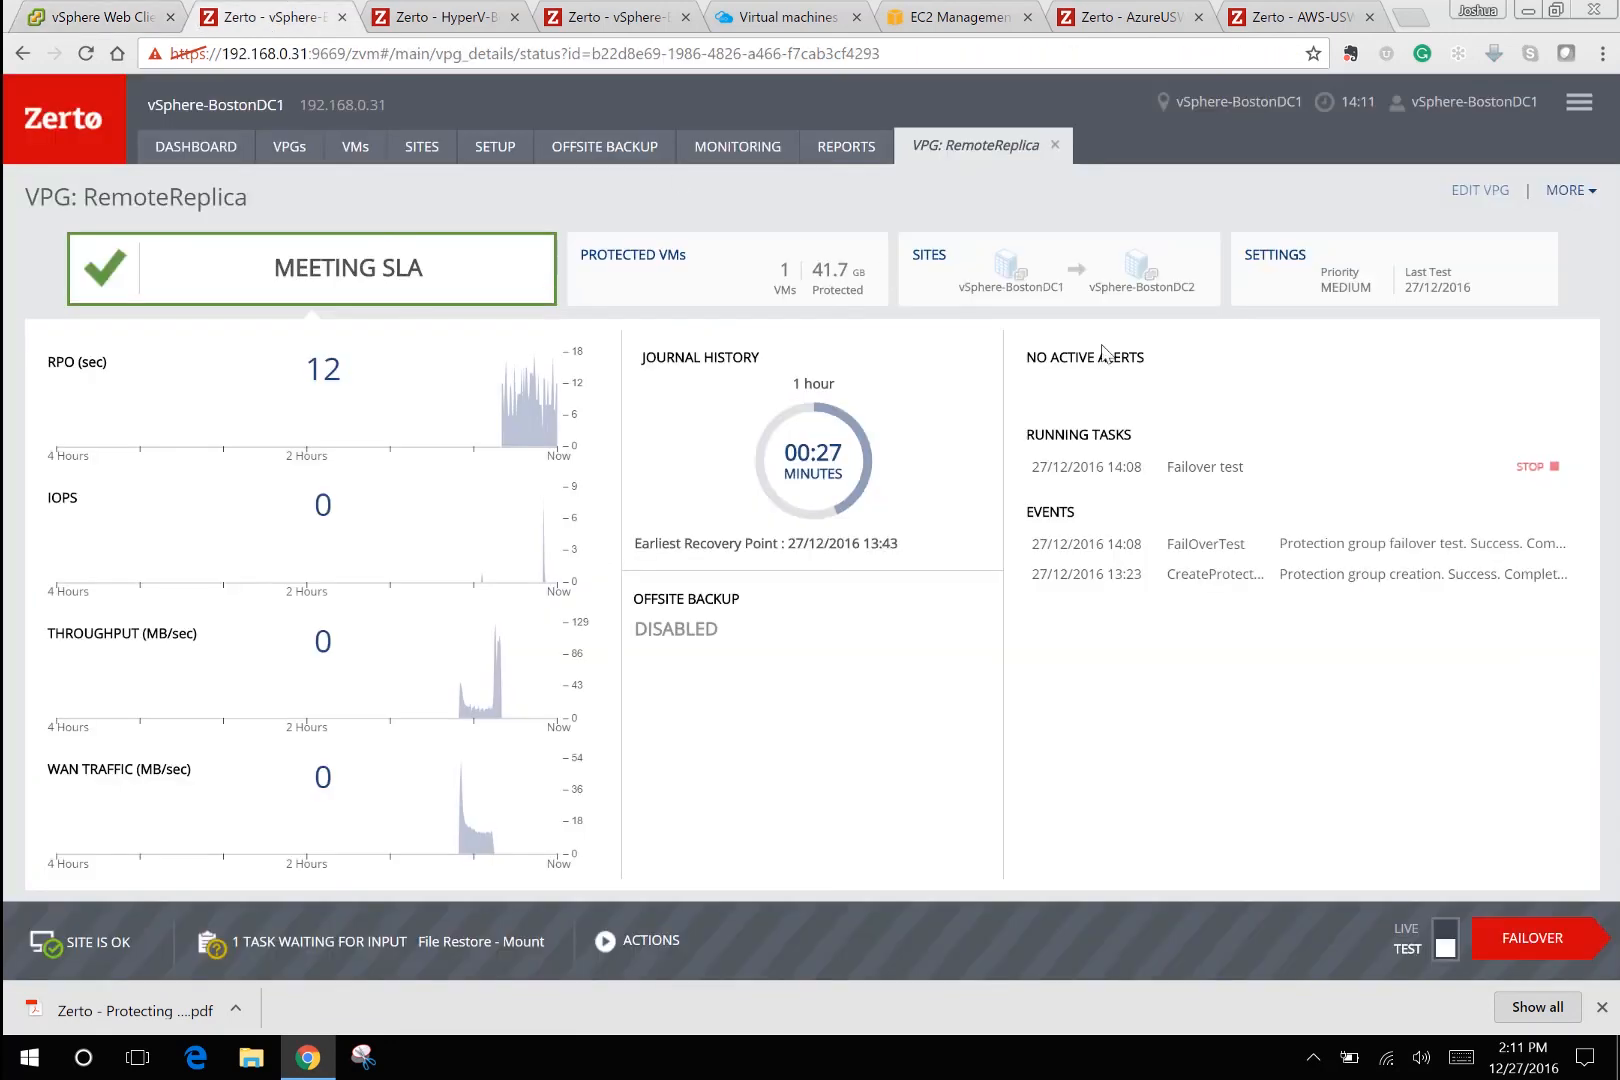
Stop the RemoteReplica failover test, close its VPG page, and go to Reports.
click(1545, 467)
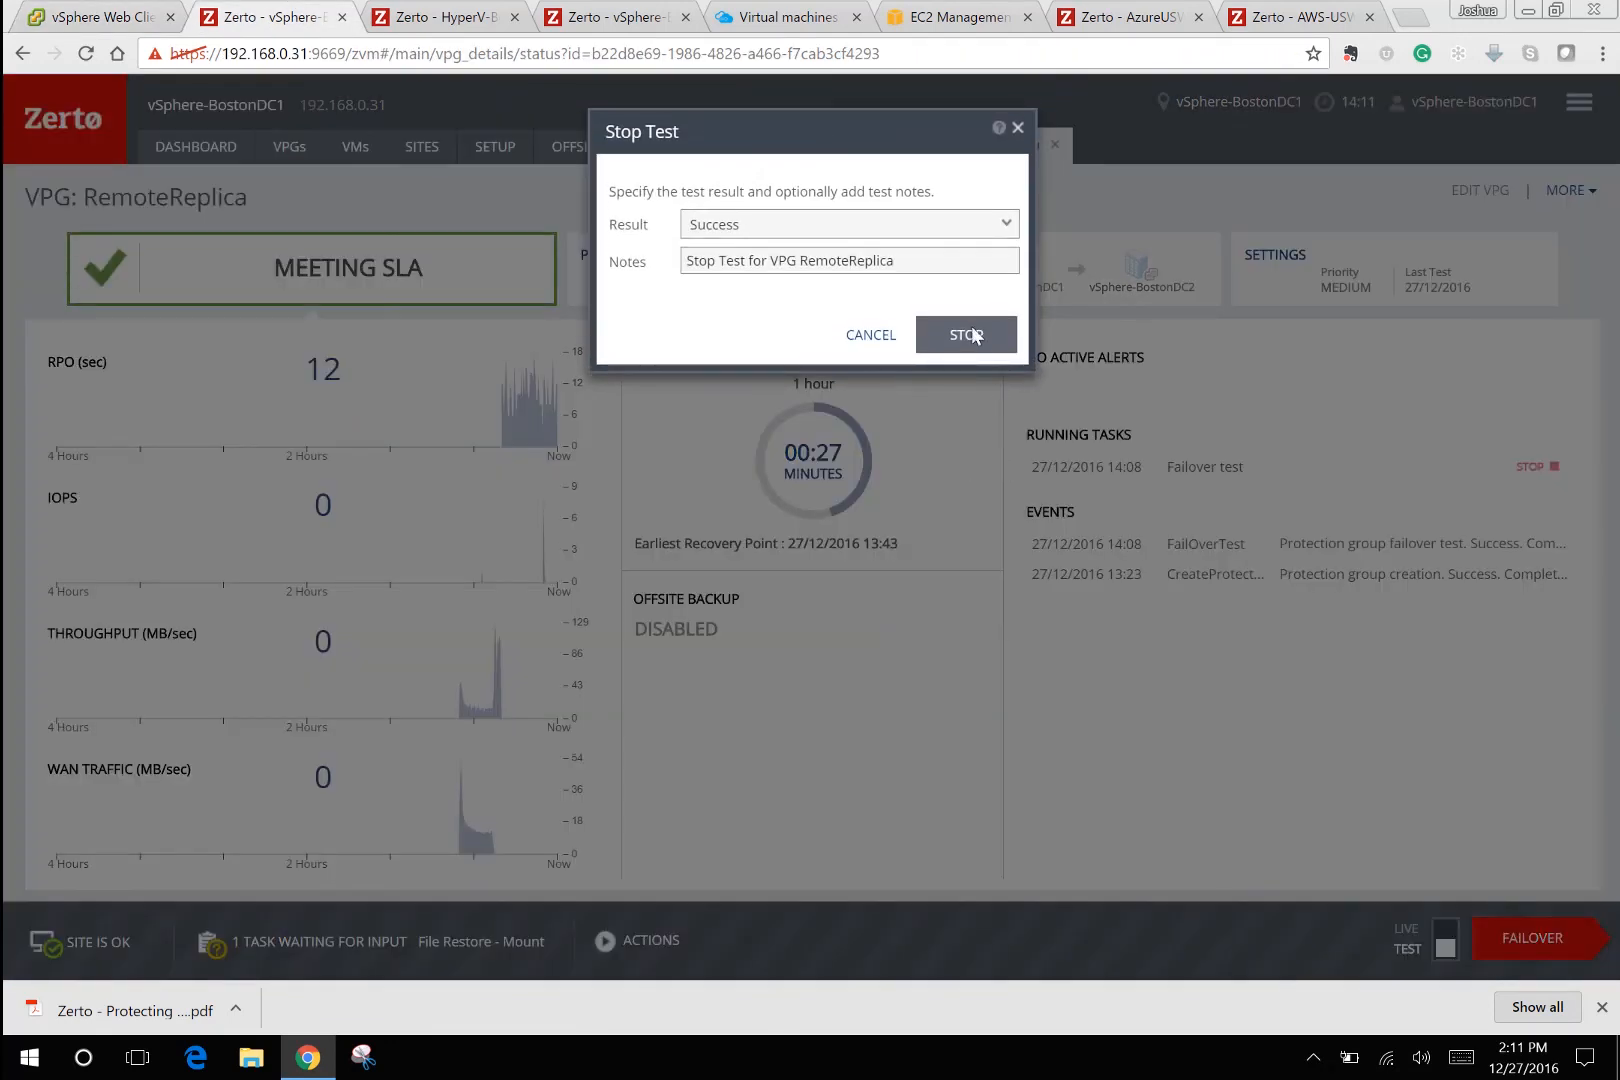
click(969, 333)
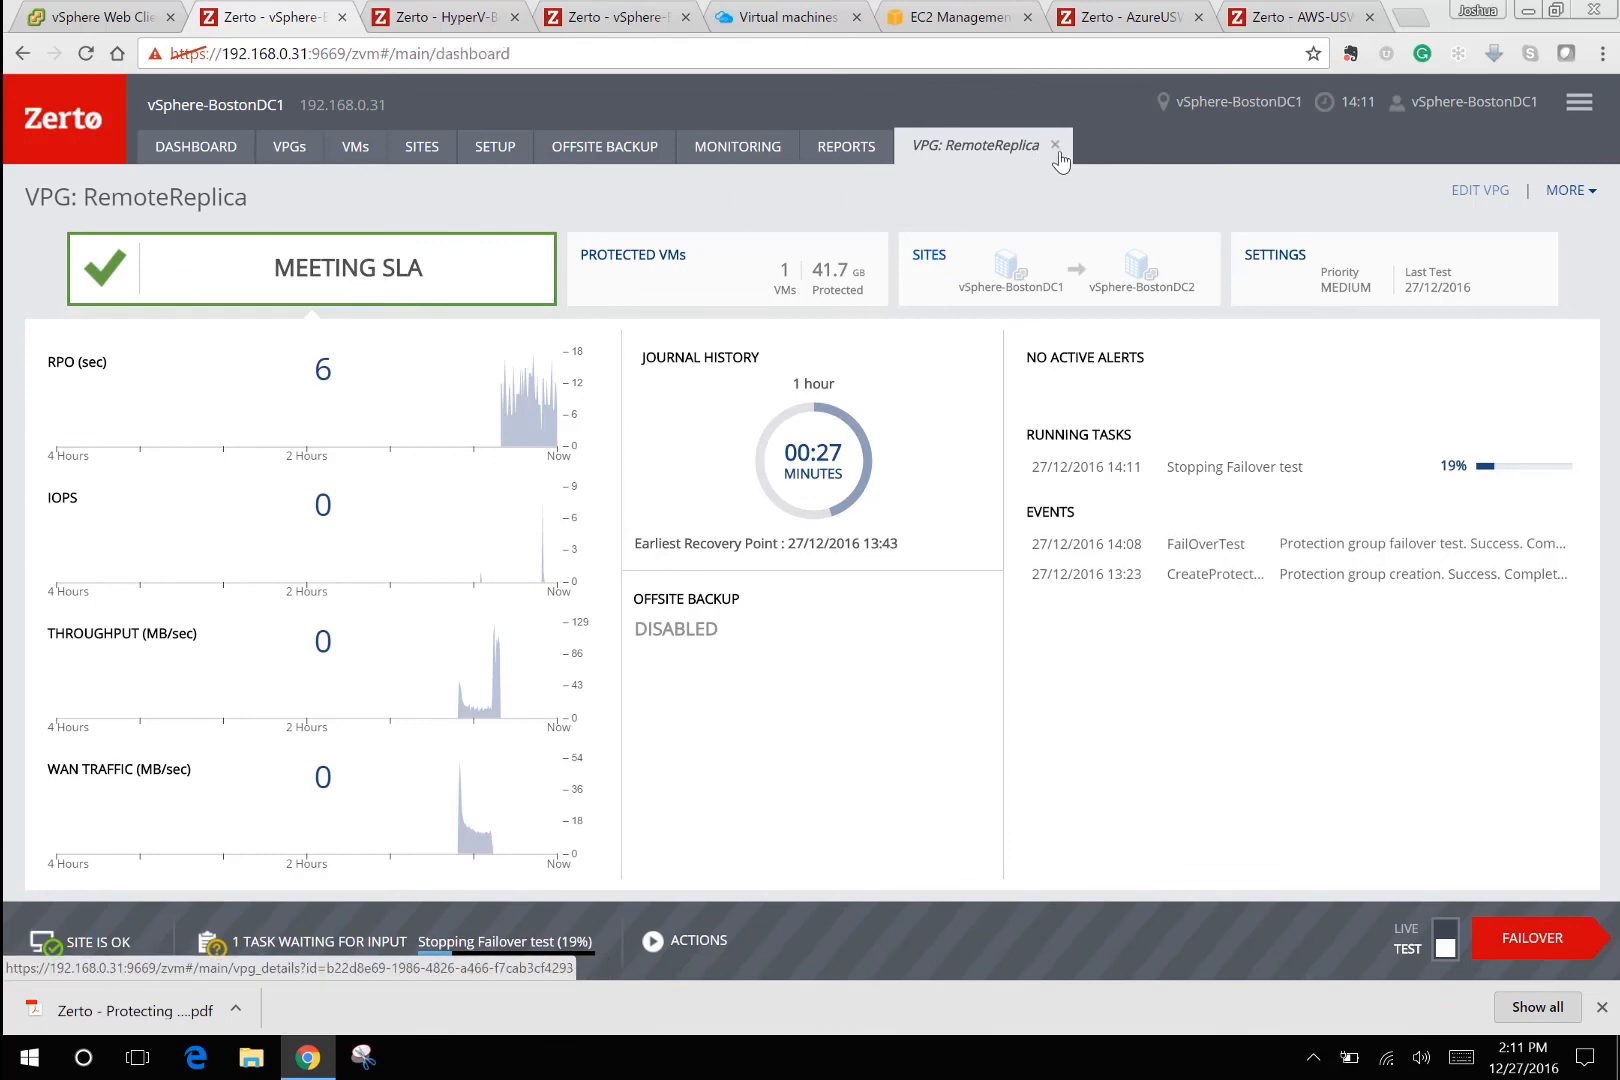
click(1055, 146)
click(862, 150)
Show Recovery Reports, select the RemoteReplica failover test entry, and export it to PDF.
click(310, 211)
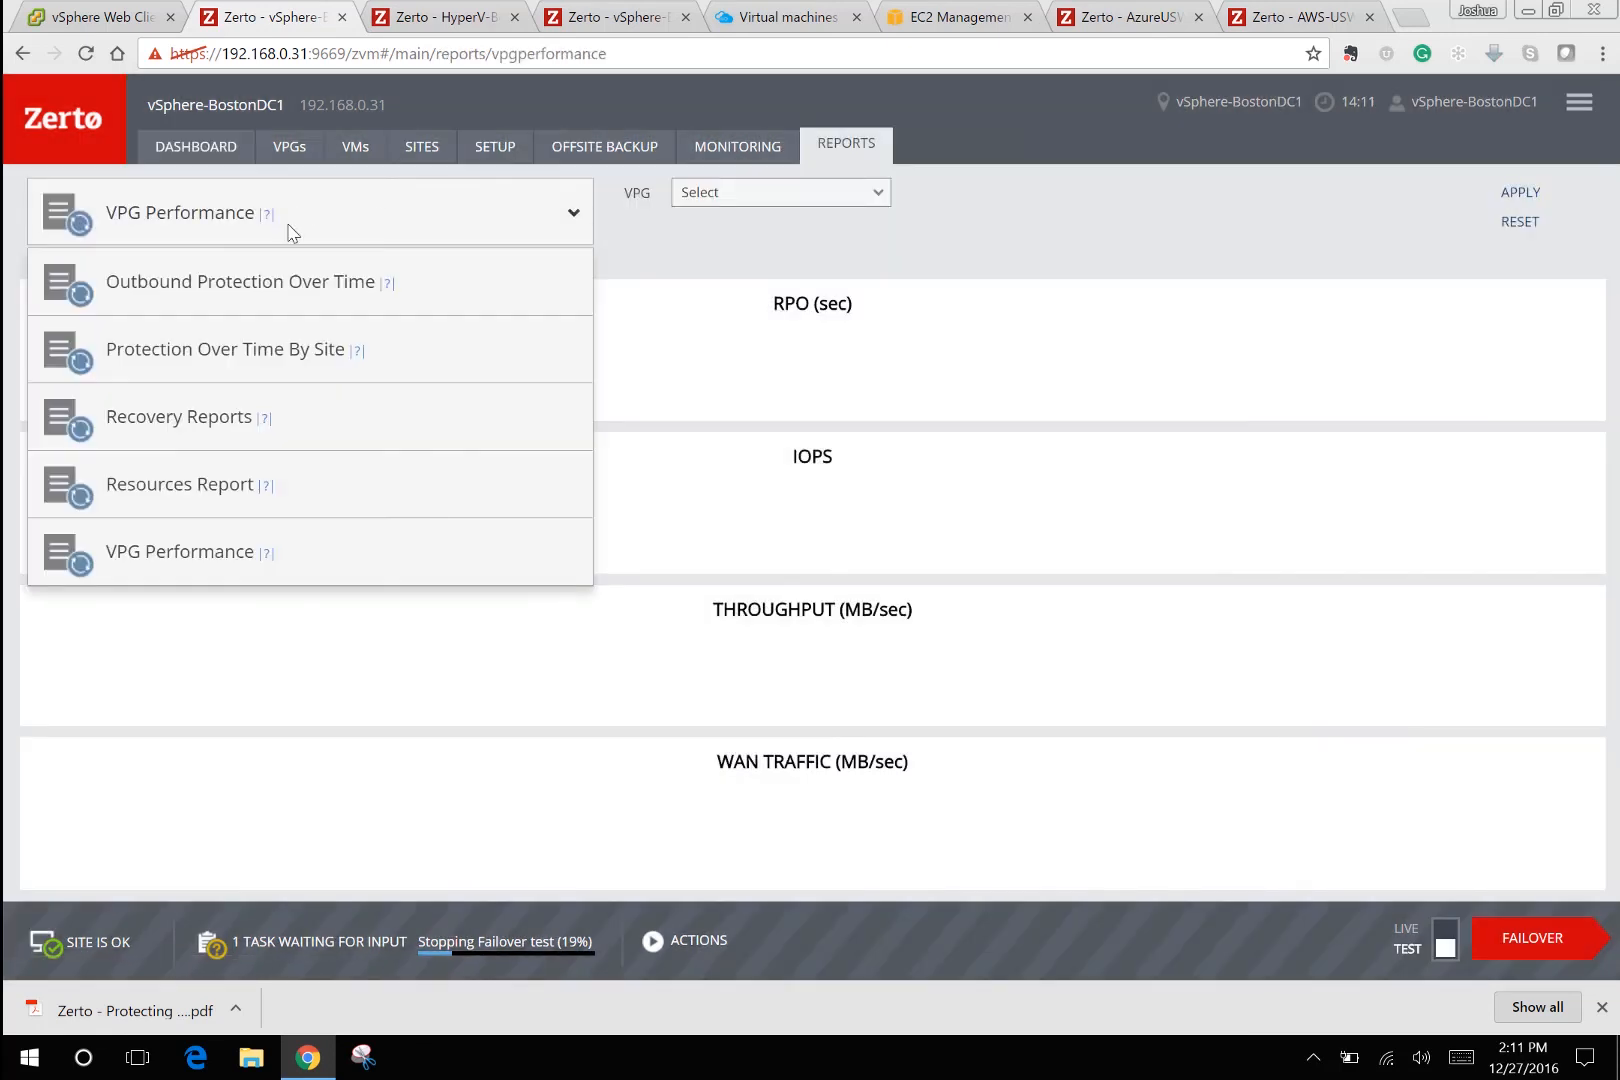
click(223, 418)
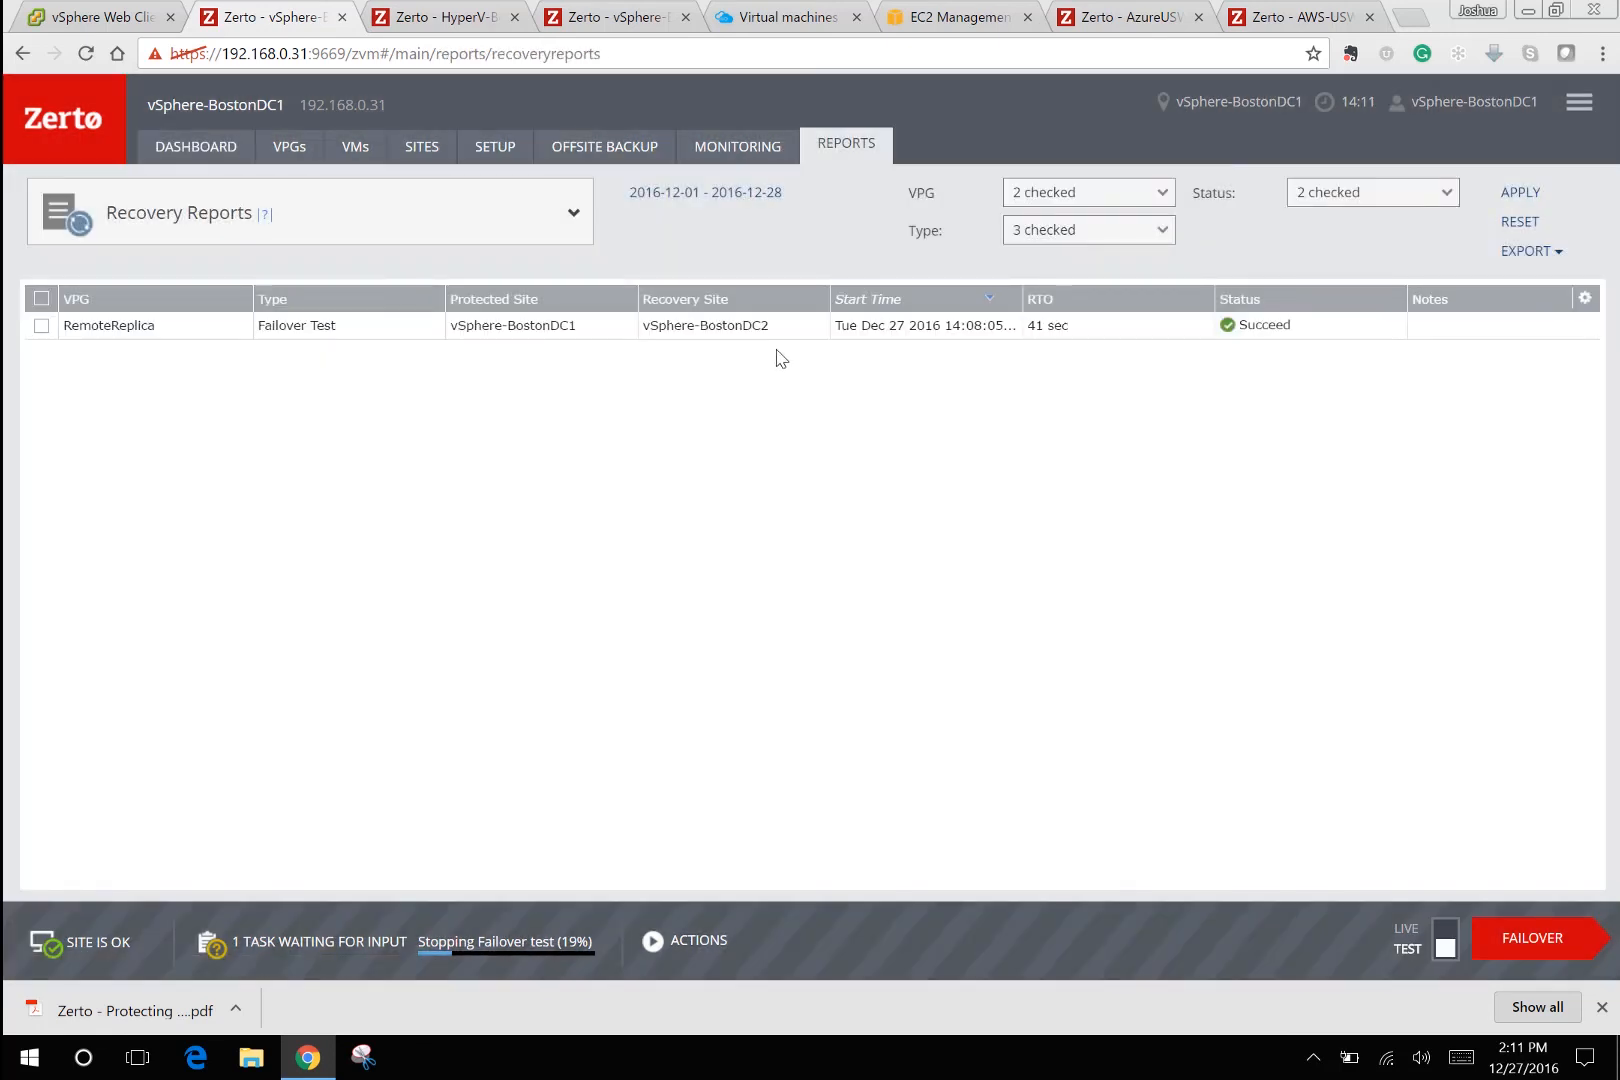
click(42, 327)
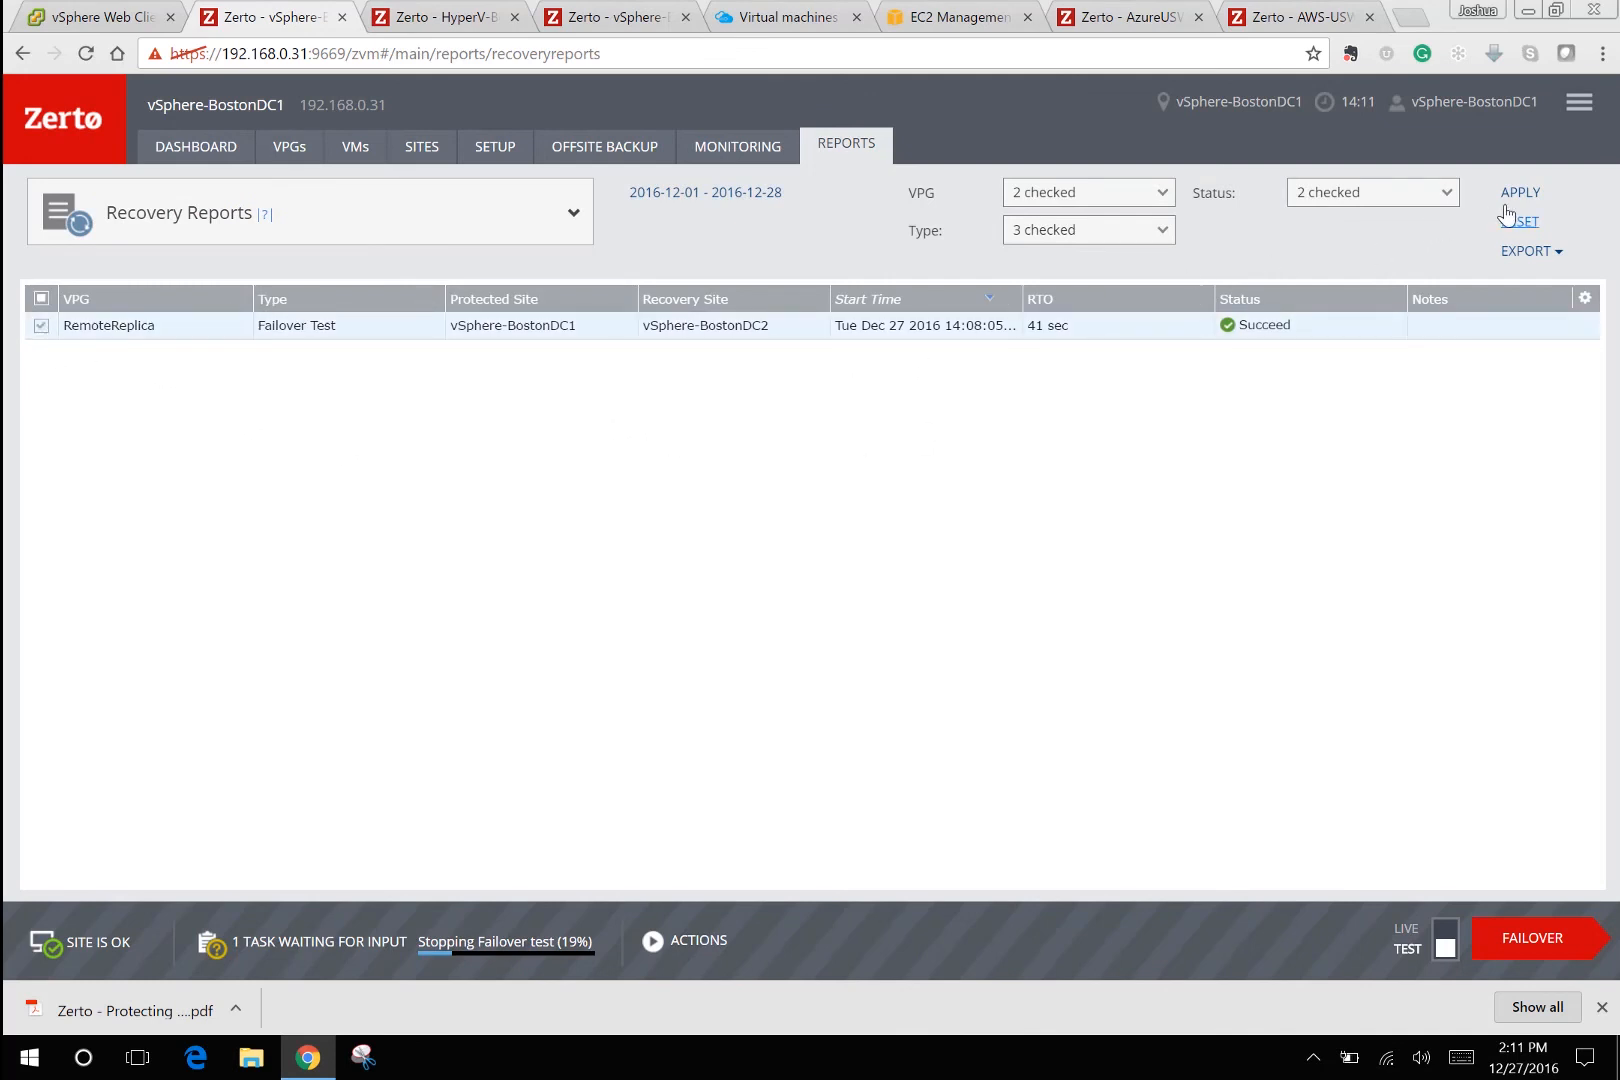
click(1527, 251)
click(1492, 295)
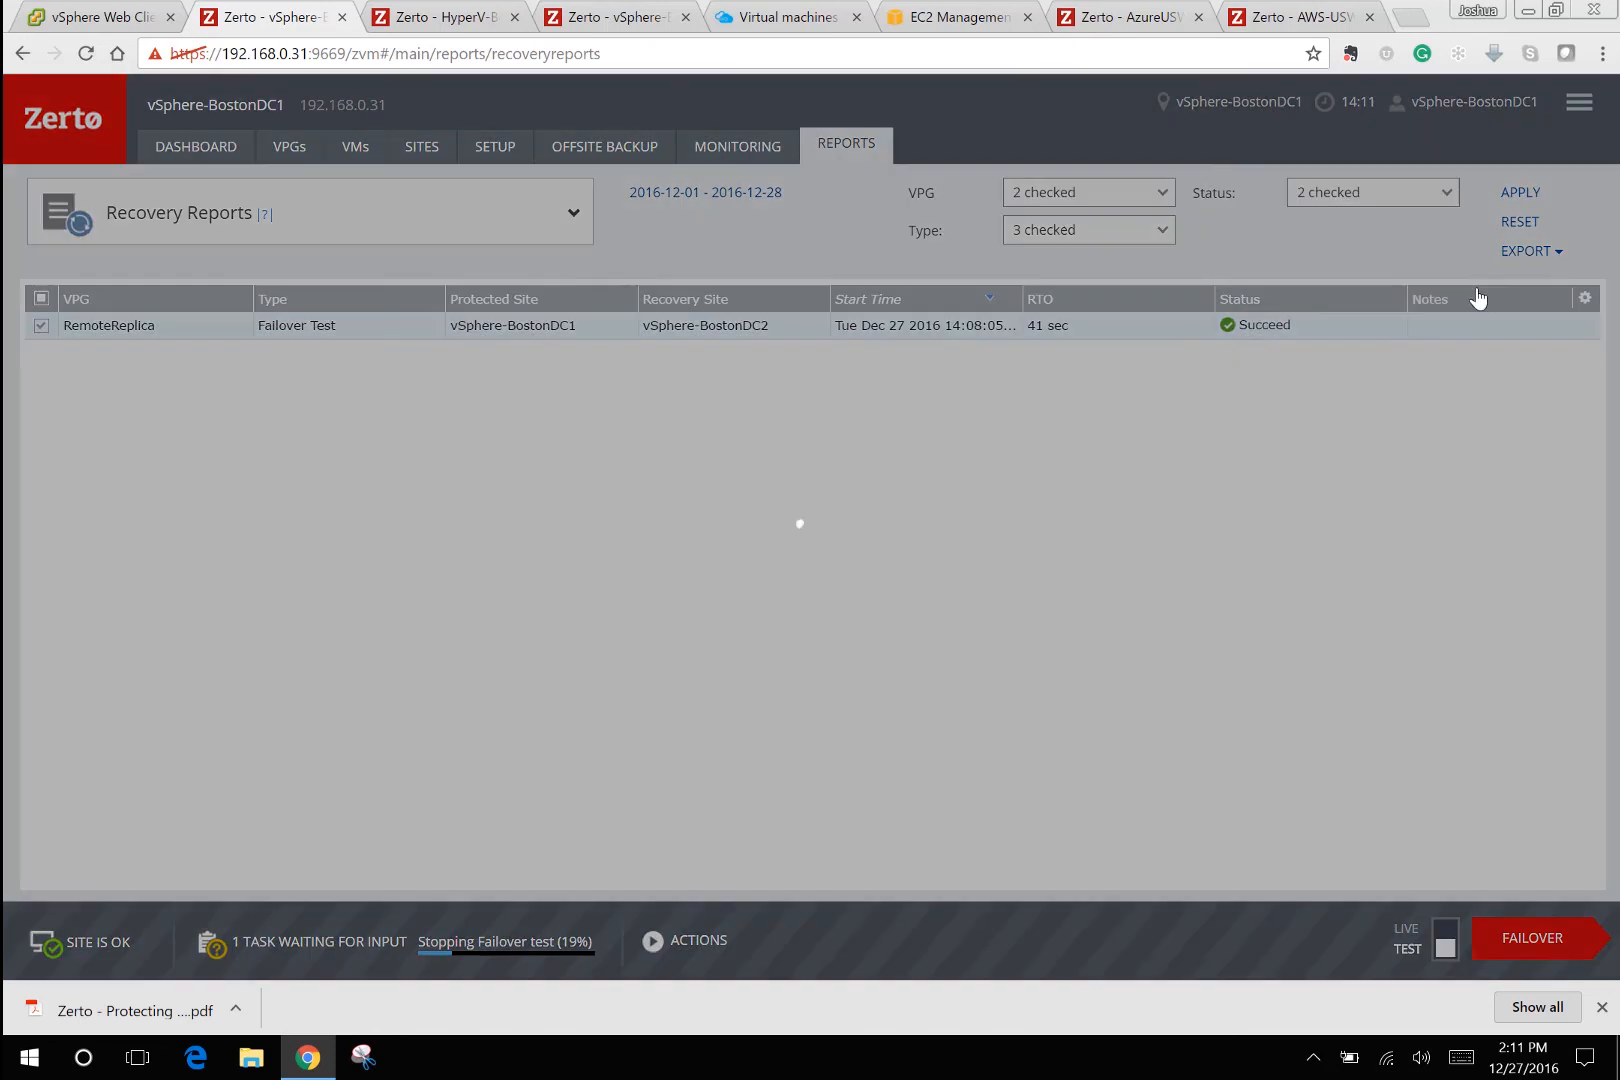